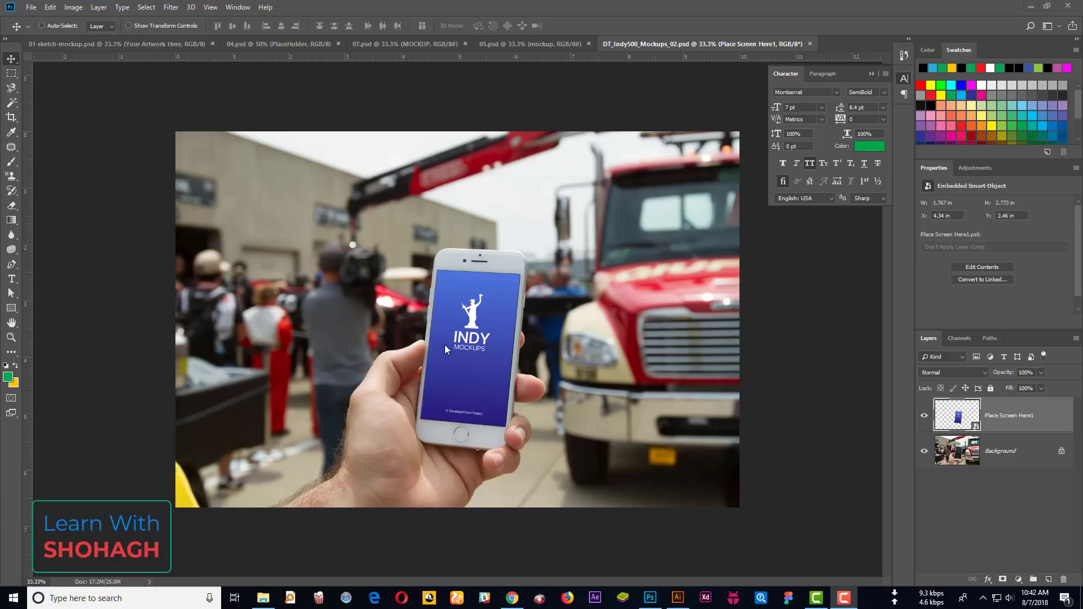
Look through the clipboard, stationery, SDS logo and sketch mockups, then return to the Indy phone mockup
click(506, 40)
click(400, 46)
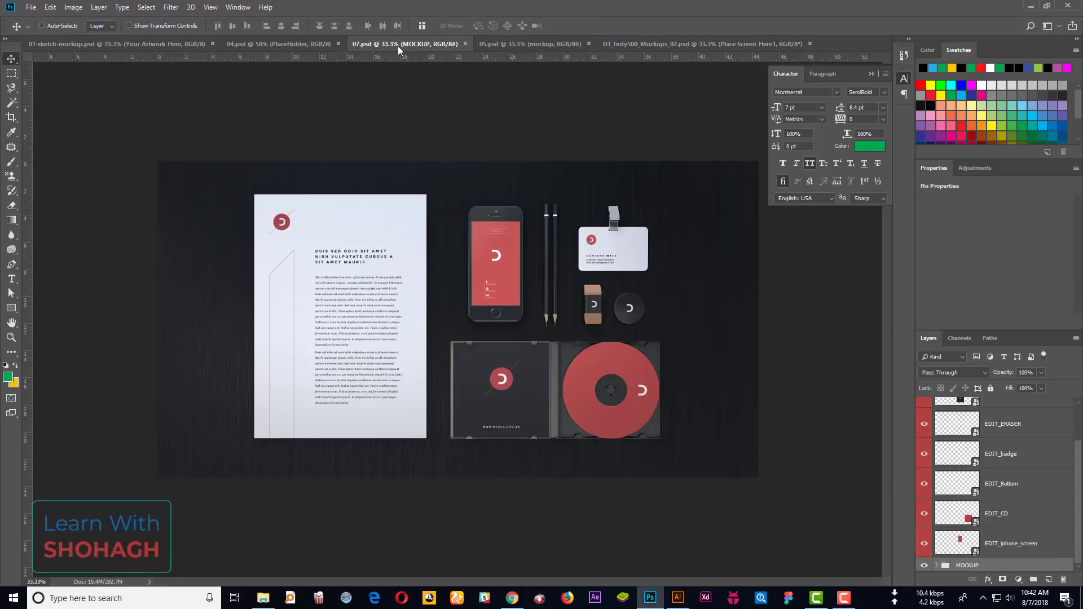
click(266, 45)
click(168, 45)
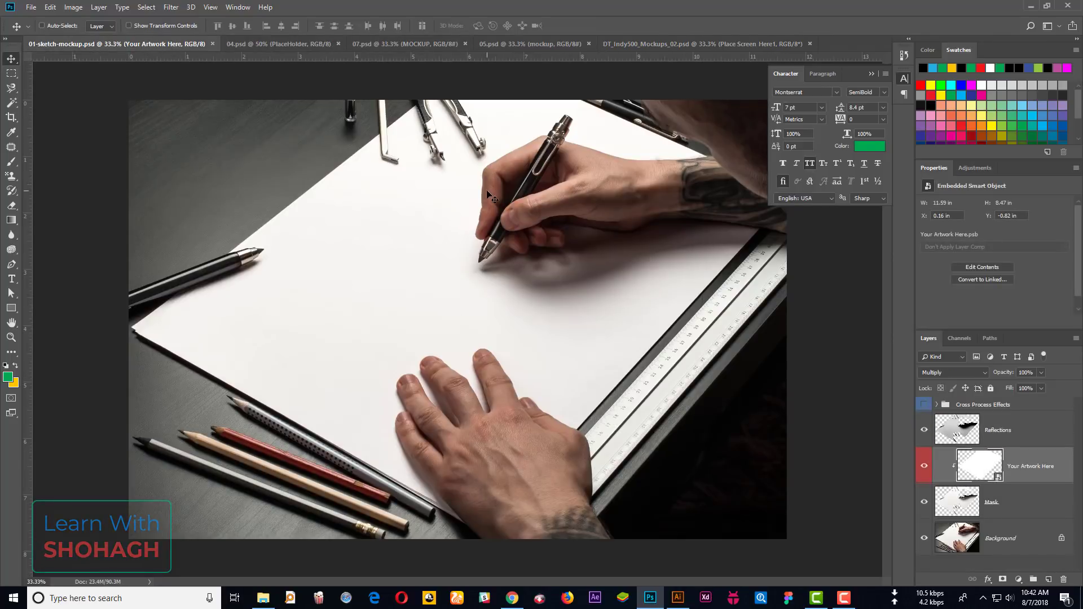
click(761, 44)
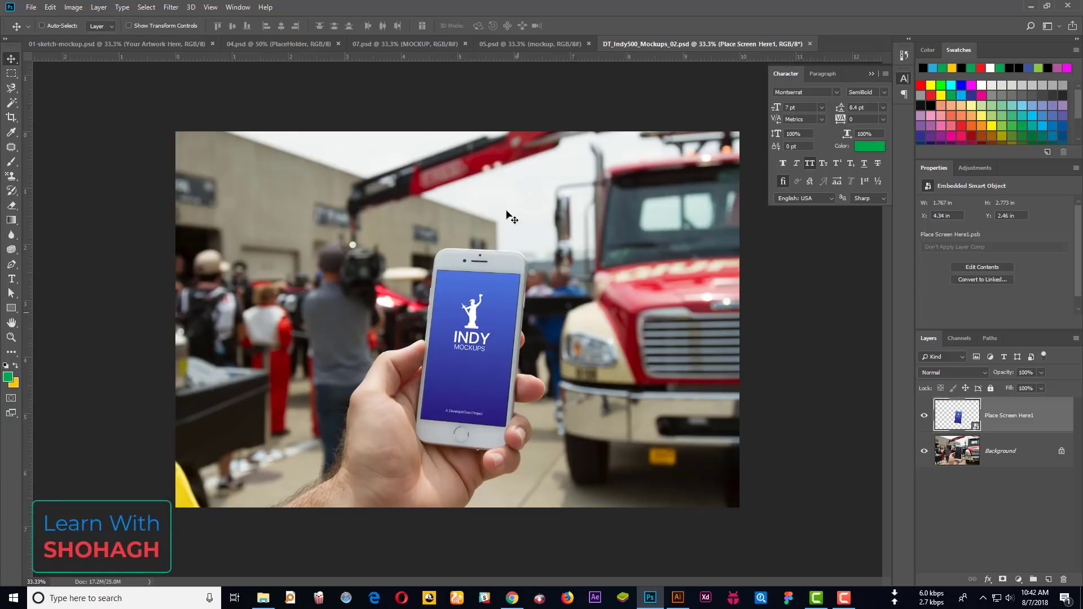
Open the Indy phone mockup's Place Screen Here1 smart object contents as a separate document
click(512, 39)
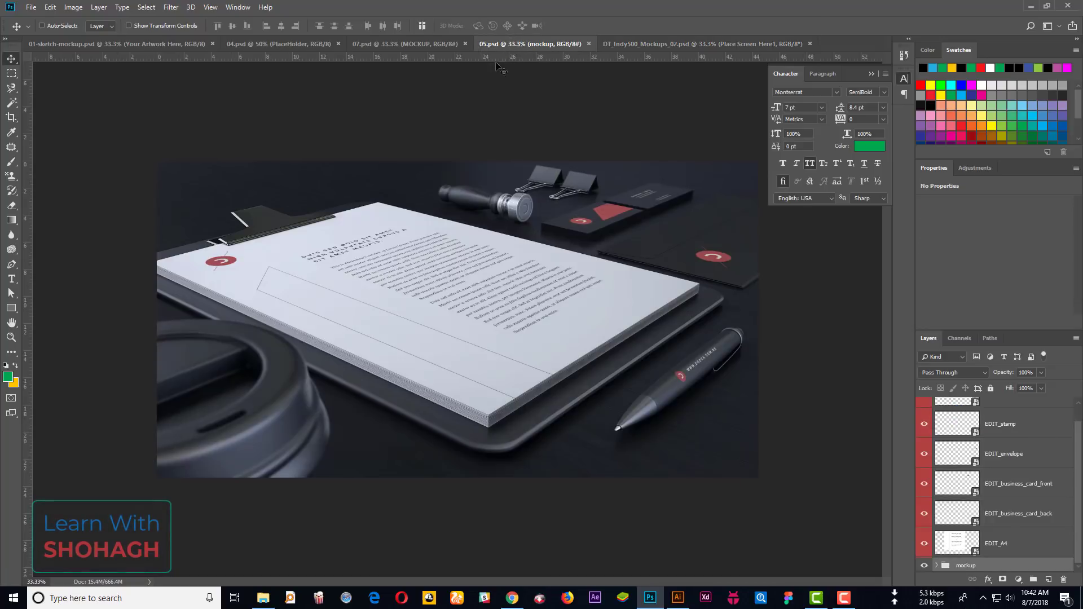
click(417, 45)
click(282, 46)
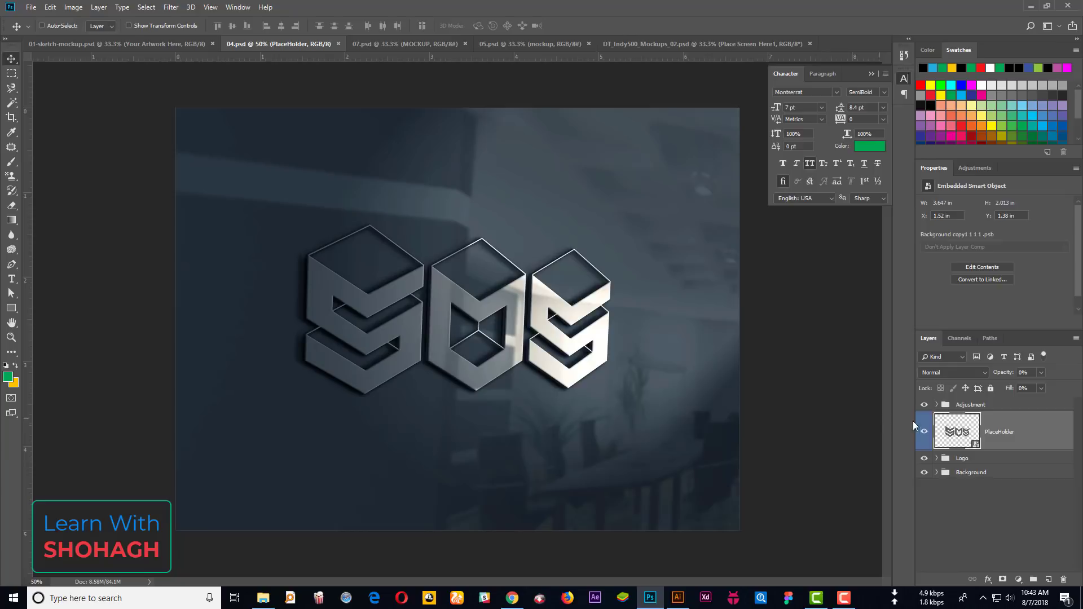
click(742, 46)
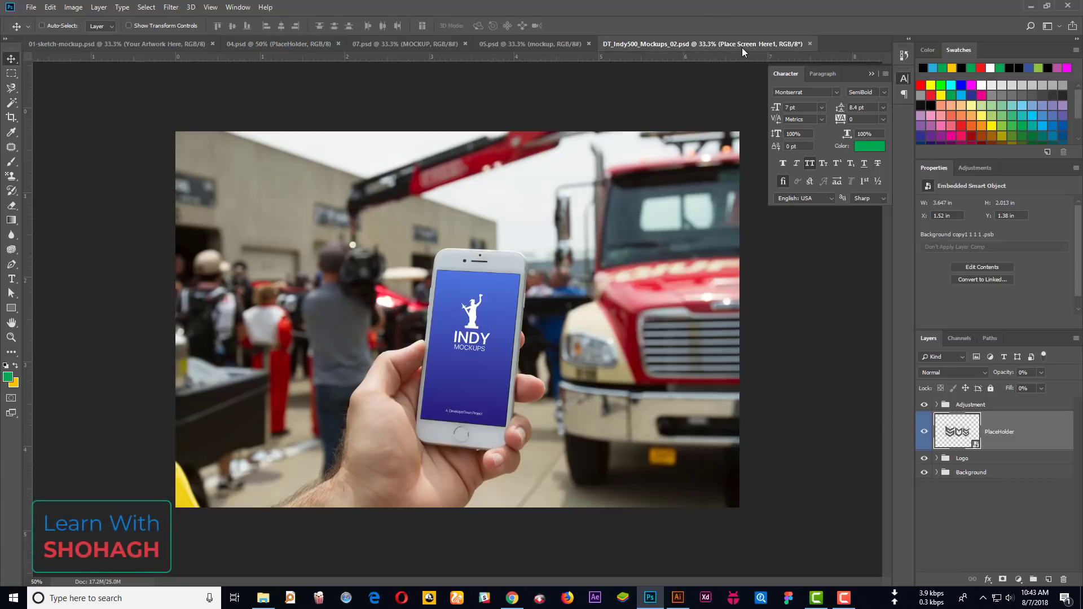
click(924, 415)
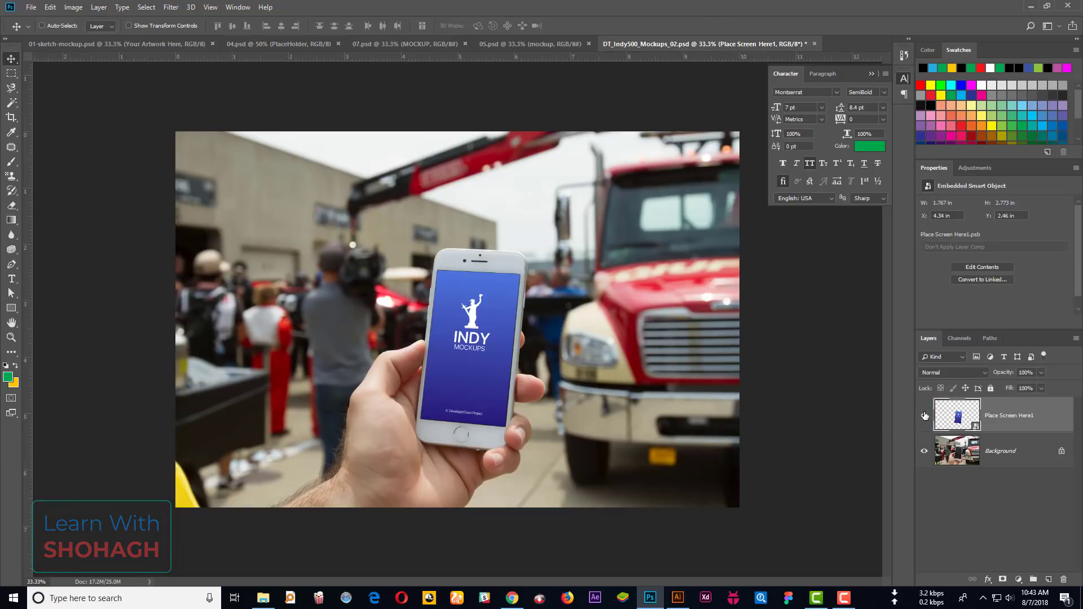
double_click(959, 409)
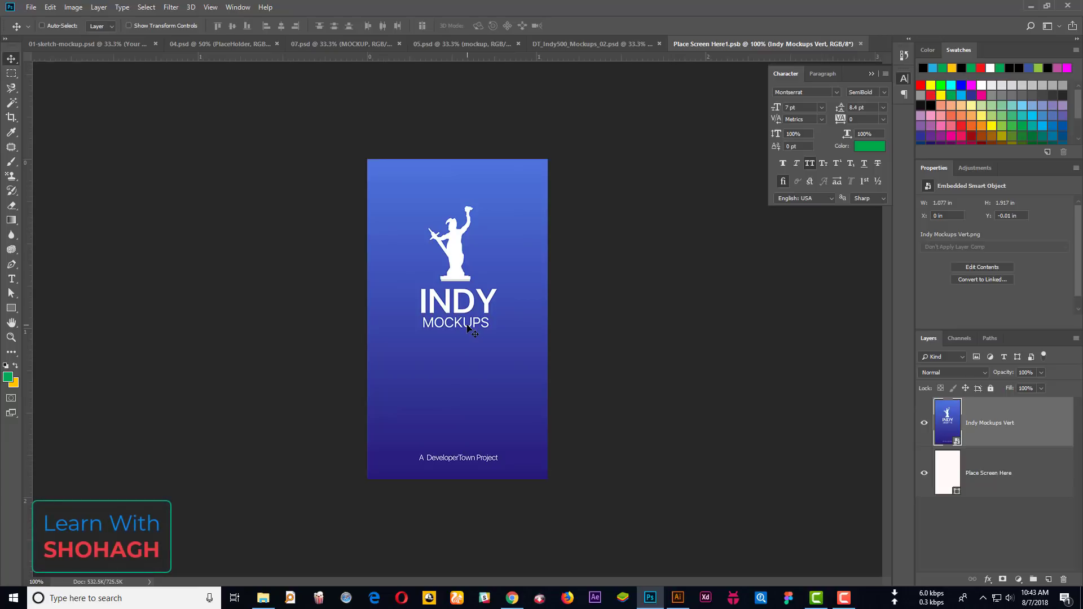
Toggle the SDS logo mockup's PlaceHolder layer and open its smart object contents
click(607, 45)
click(464, 49)
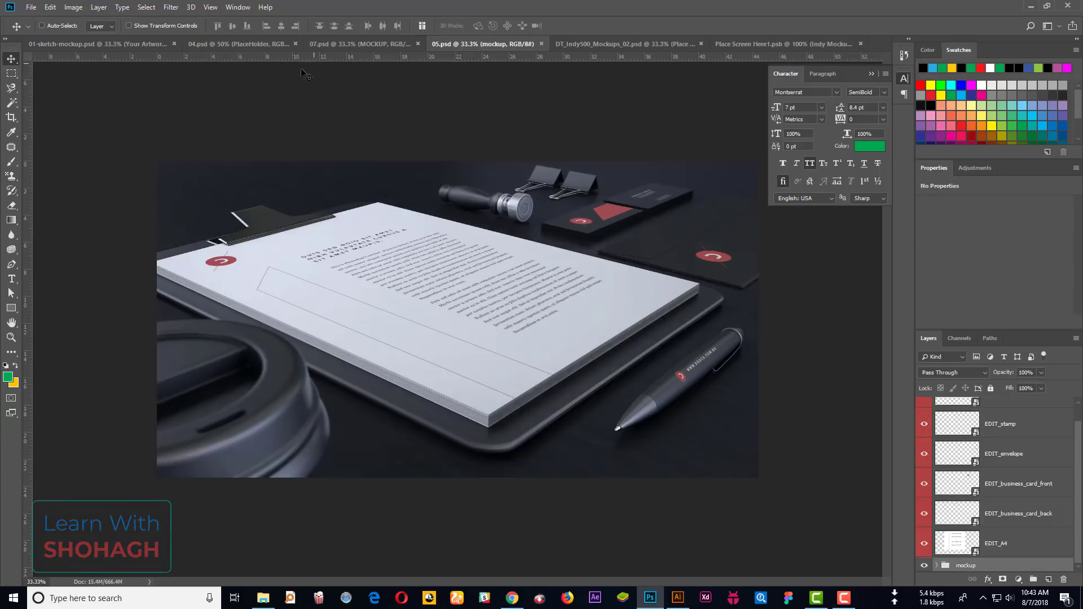
click(236, 46)
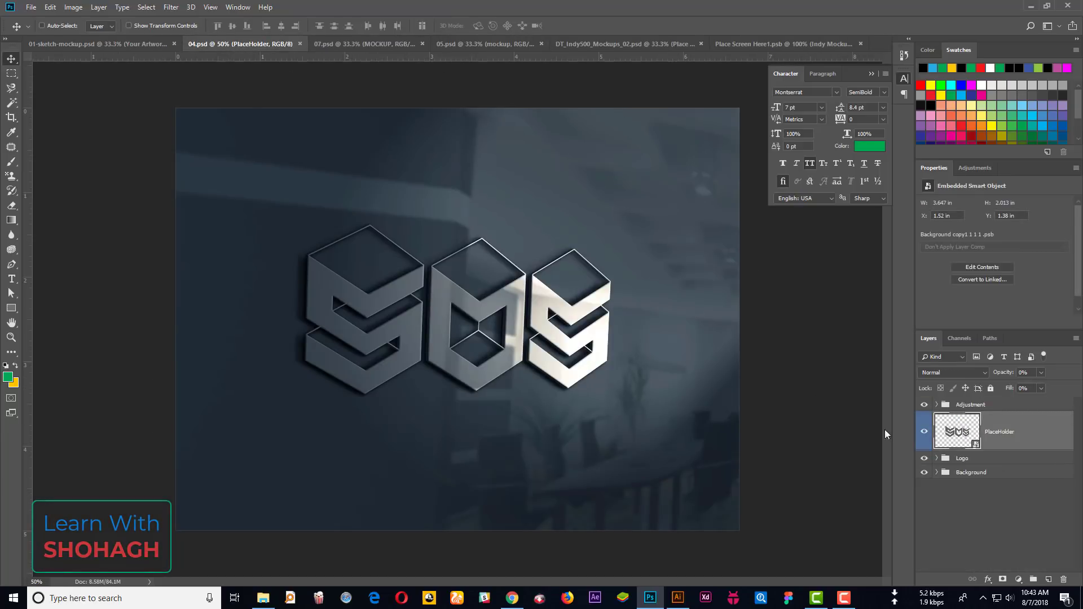
click(925, 432)
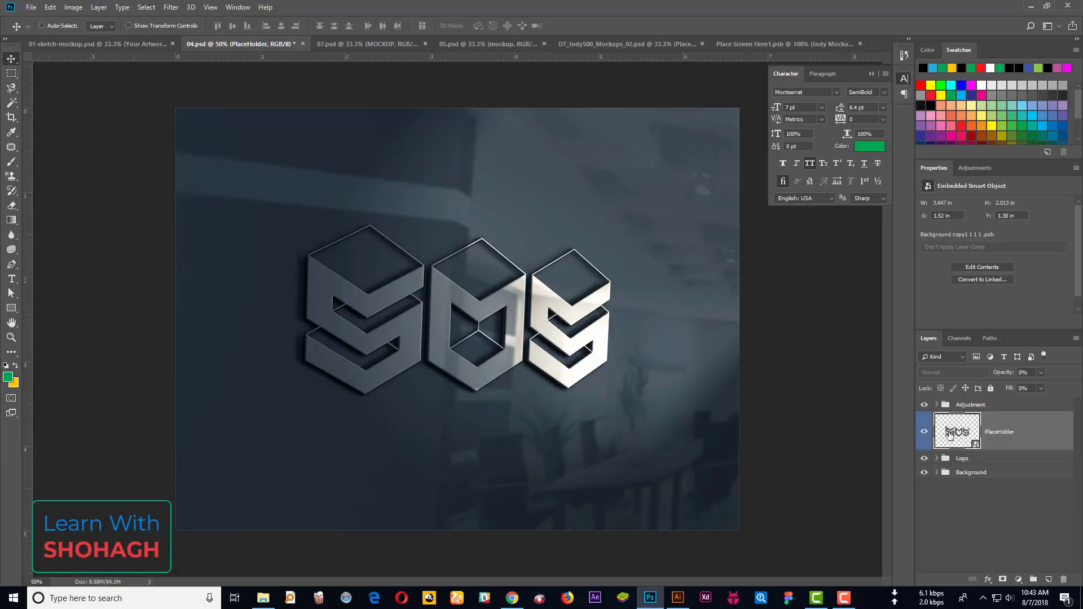
double_click(957, 432)
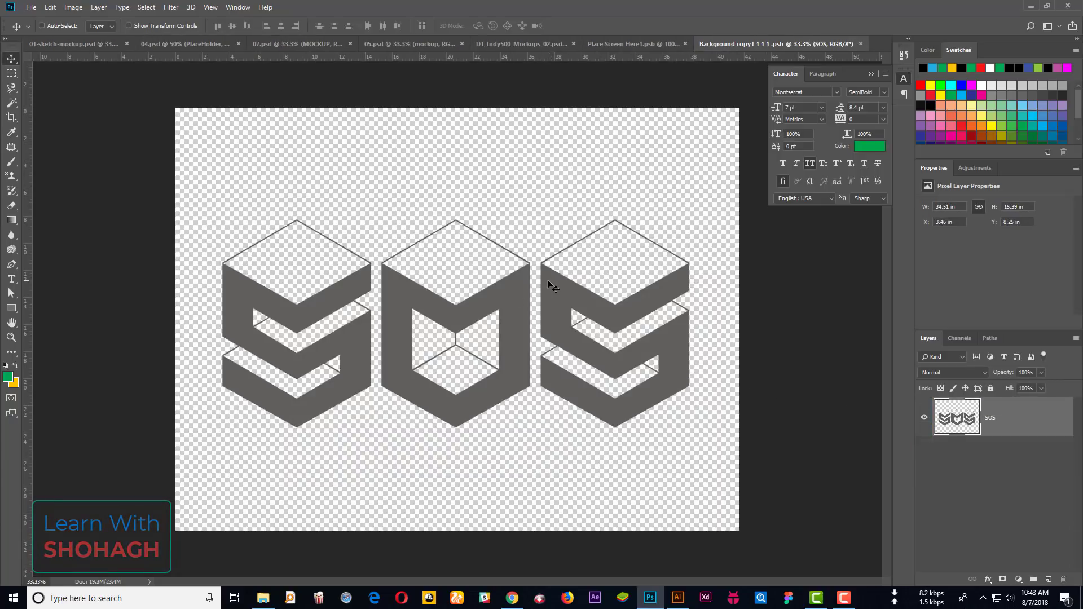
In the Burger Point logo file, select the lower logo's burger icon and drag it toward Photoshop
click(677, 599)
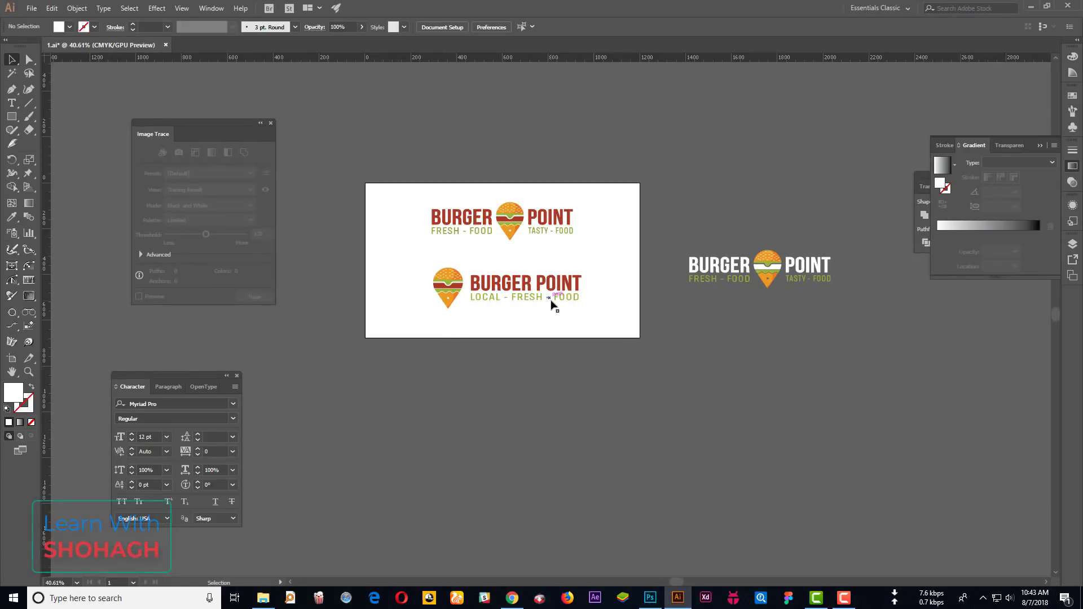
drag(602, 321, 530, 259)
click(530, 258)
scroll(467, 188, up, 2)
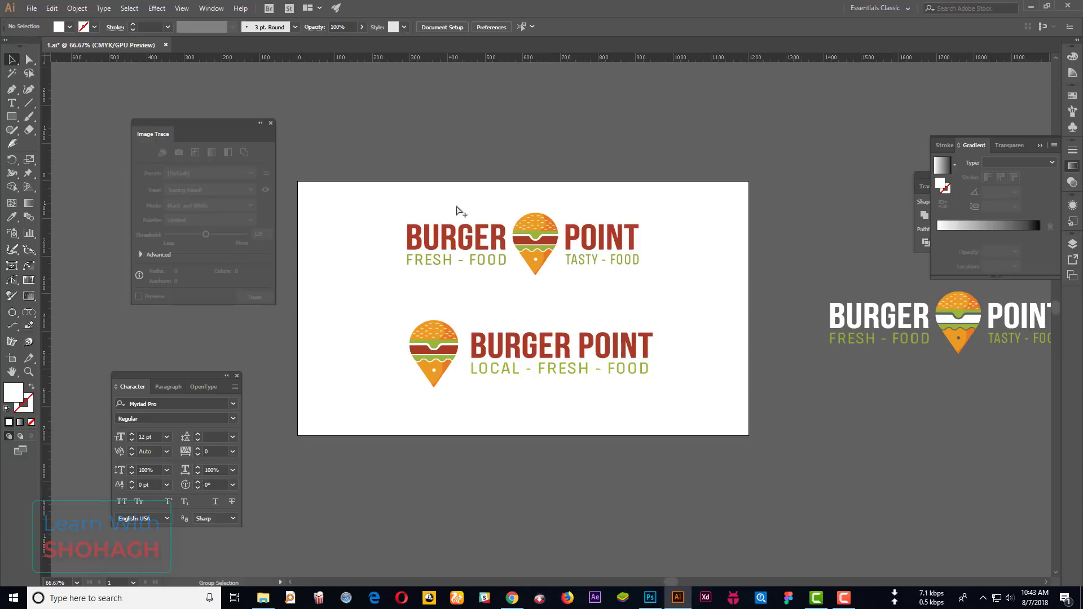
scroll(455, 213, down, 4)
scroll(555, 219, up, 2)
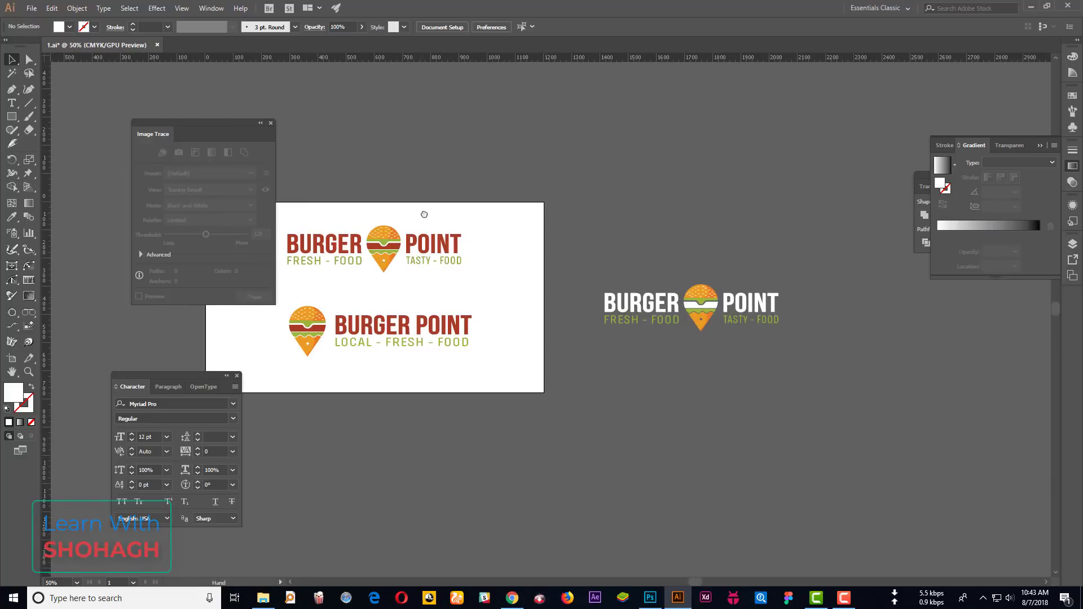
scroll(526, 242, up, 2)
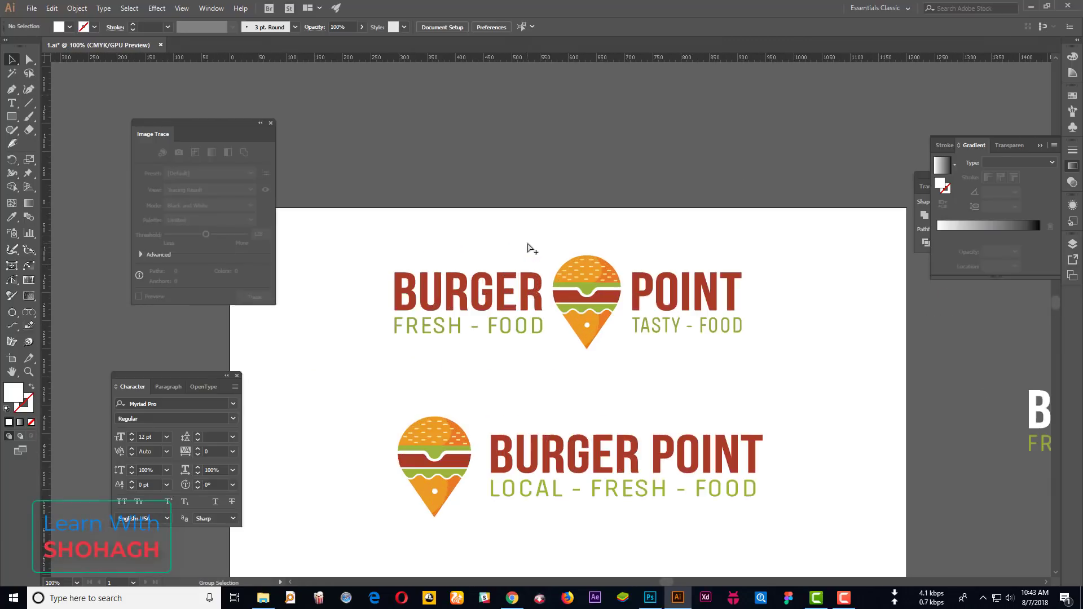
scroll(502, 253, down, 1)
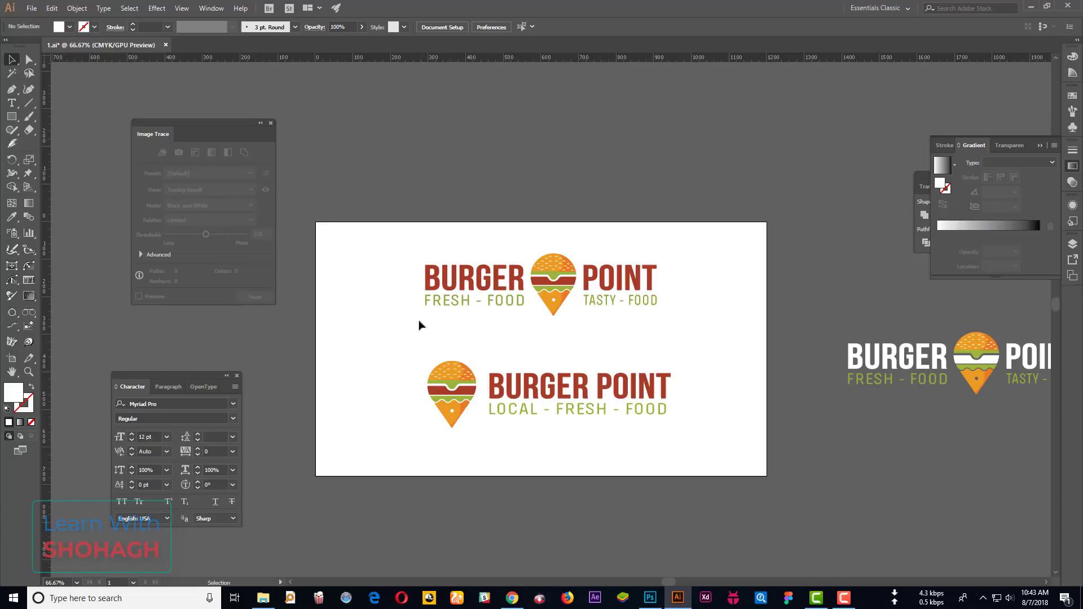
click(445, 387)
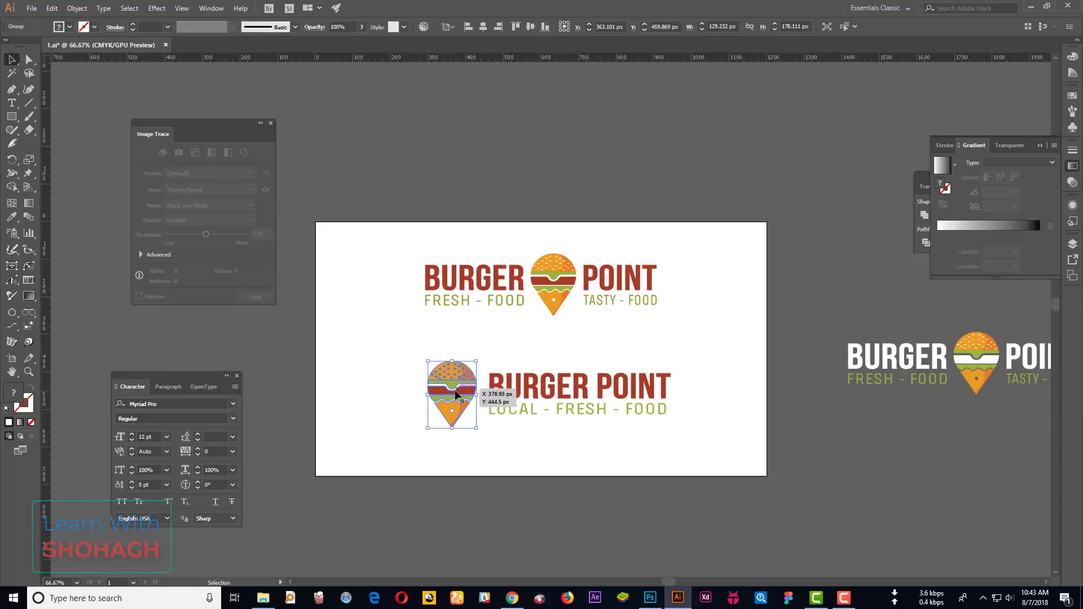
drag(463, 389, 647, 603)
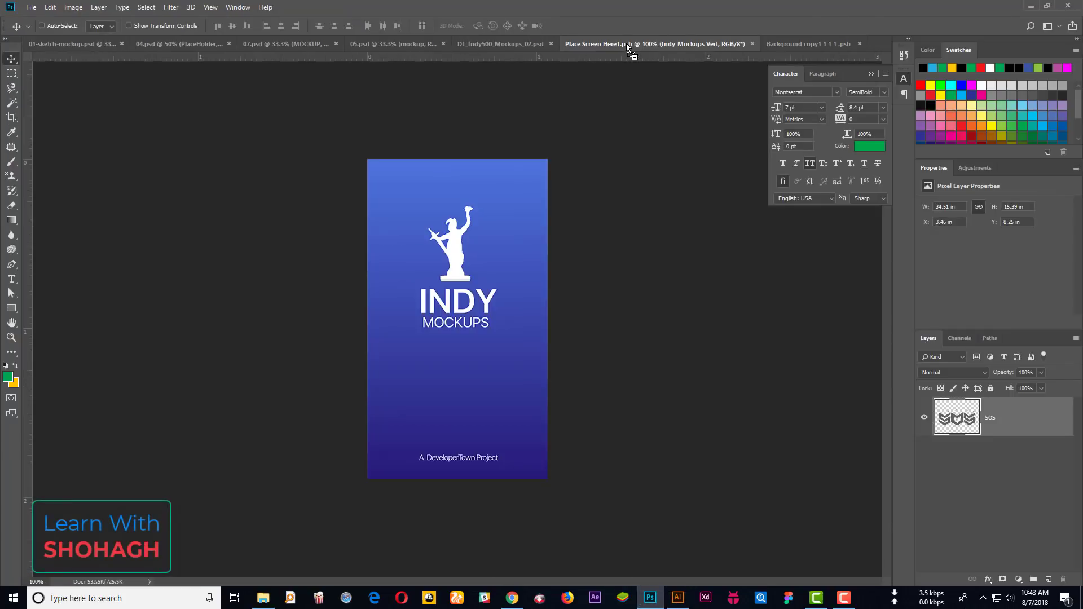
Place the burger icon in Place Screen Here1.psb and delete the Indy Mockups Vert layer
mouse_move(648, 603)
mouse_down()
mouse_move(421, 246)
mouse_move(456, 245)
mouse_up()
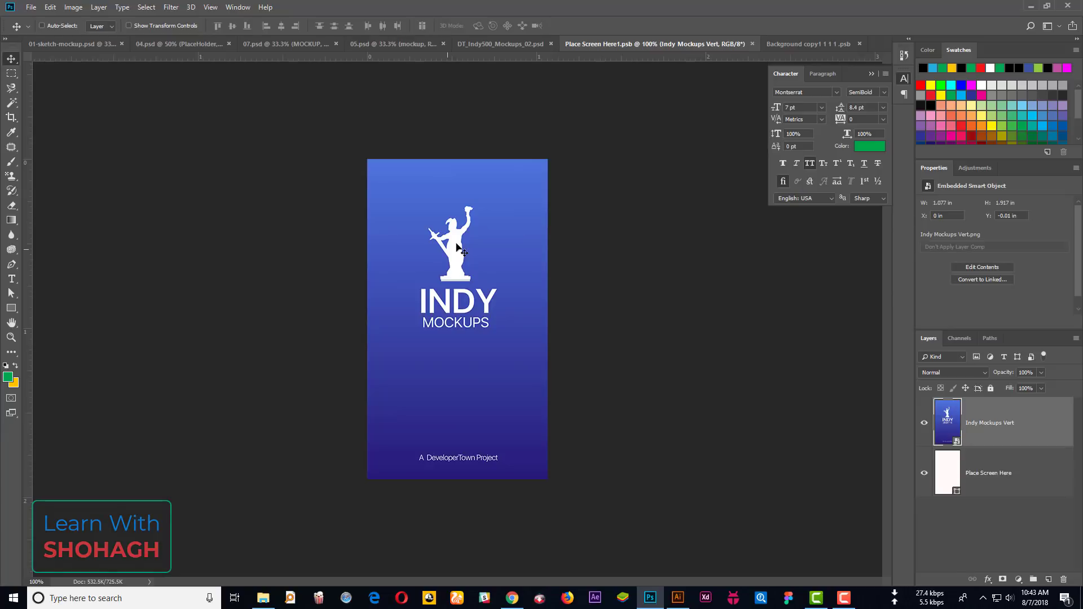
key(Return)
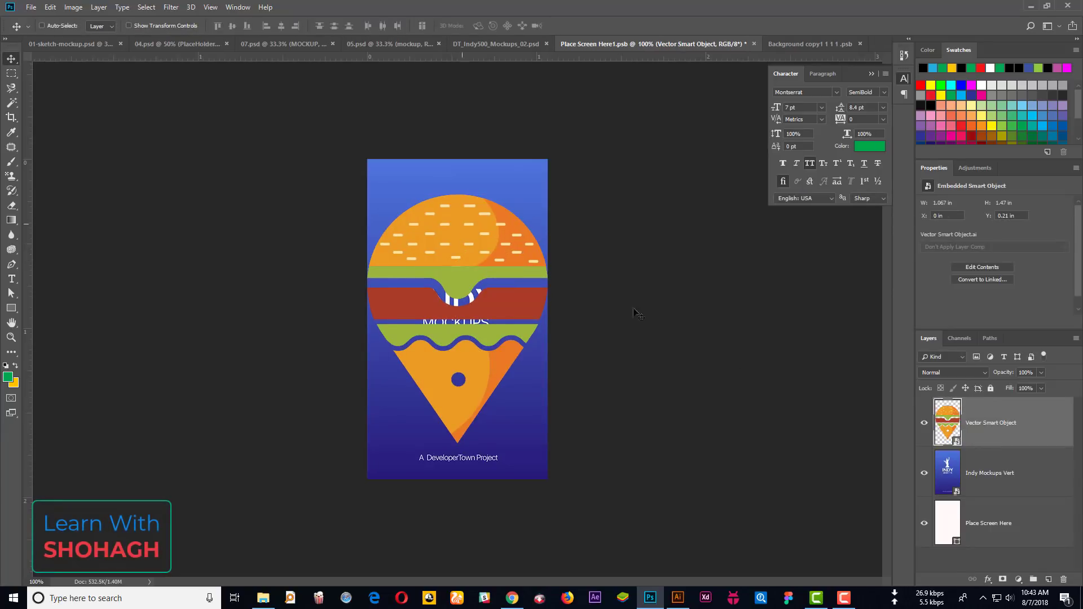
click(991, 474)
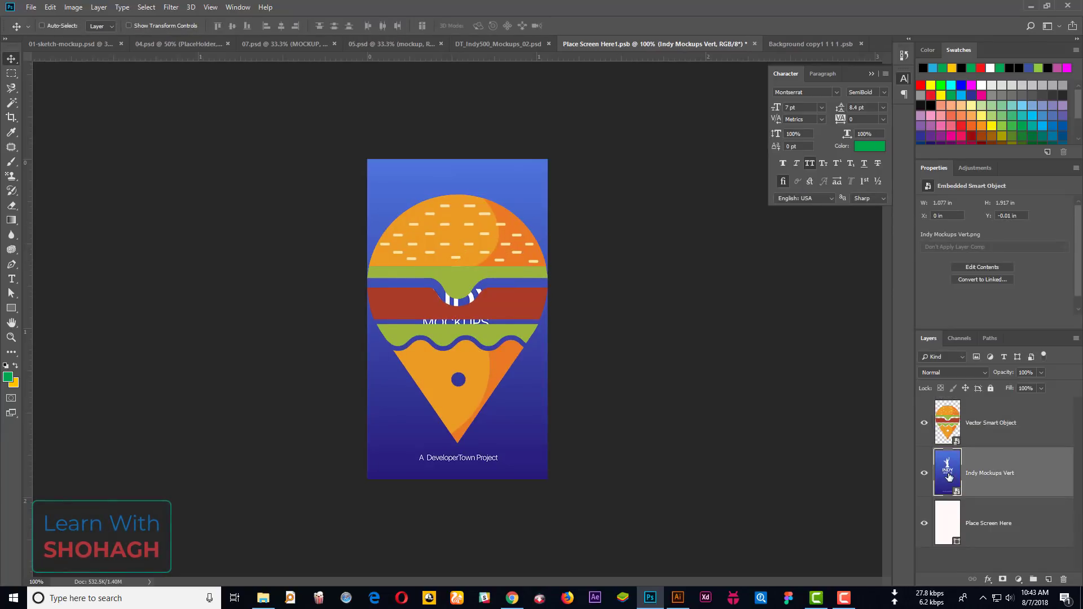
key(Delete)
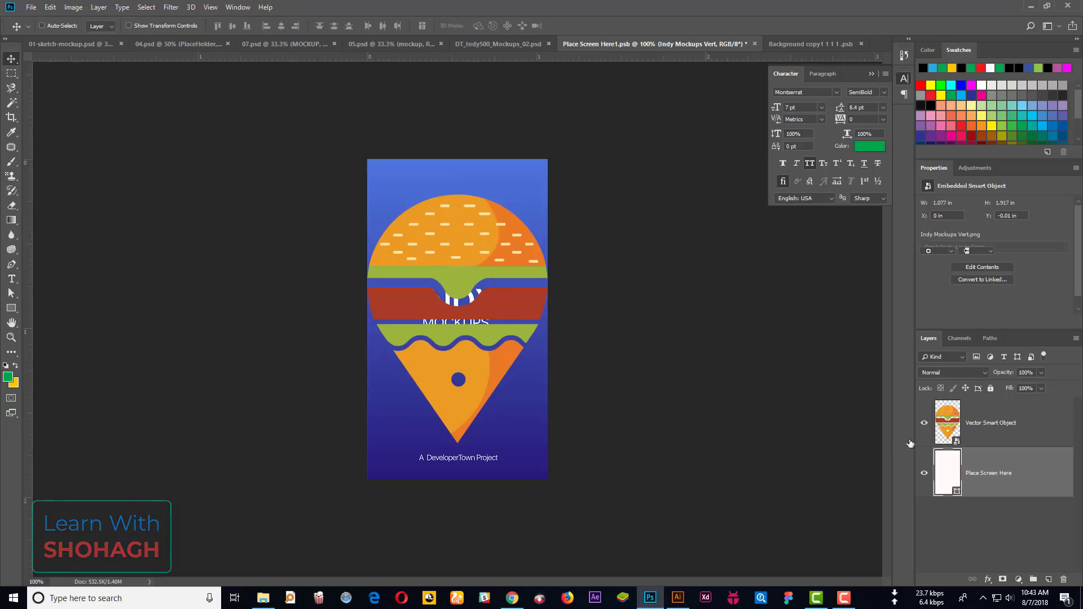
Scale the burger icon down and centre it on the phone screen
click(987, 428)
key(ctrl+t)
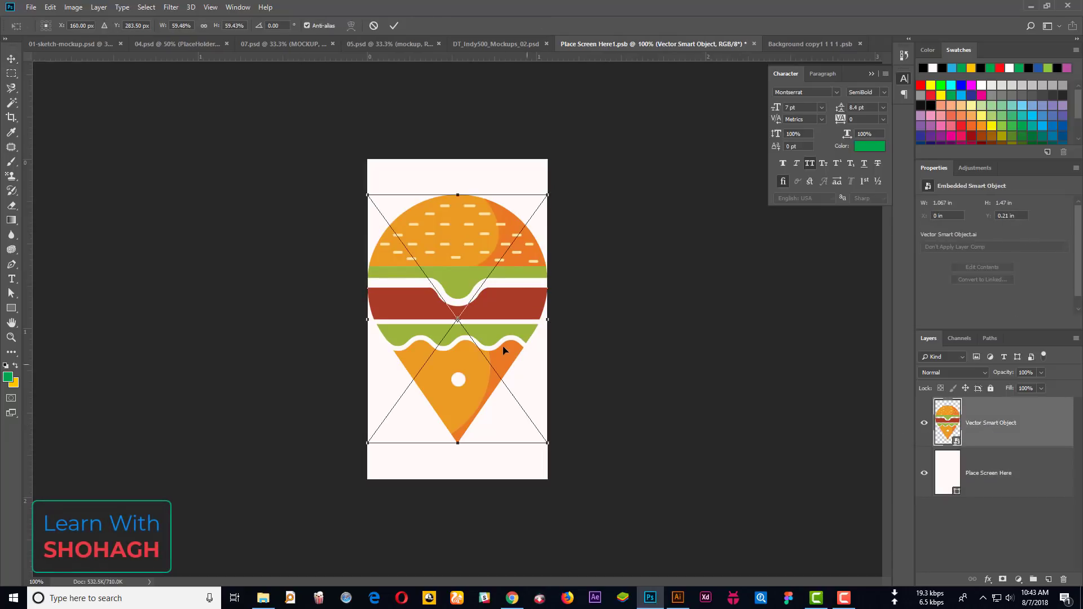
drag(547, 196, 494, 271)
key(Return)
drag(452, 344, 452, 295)
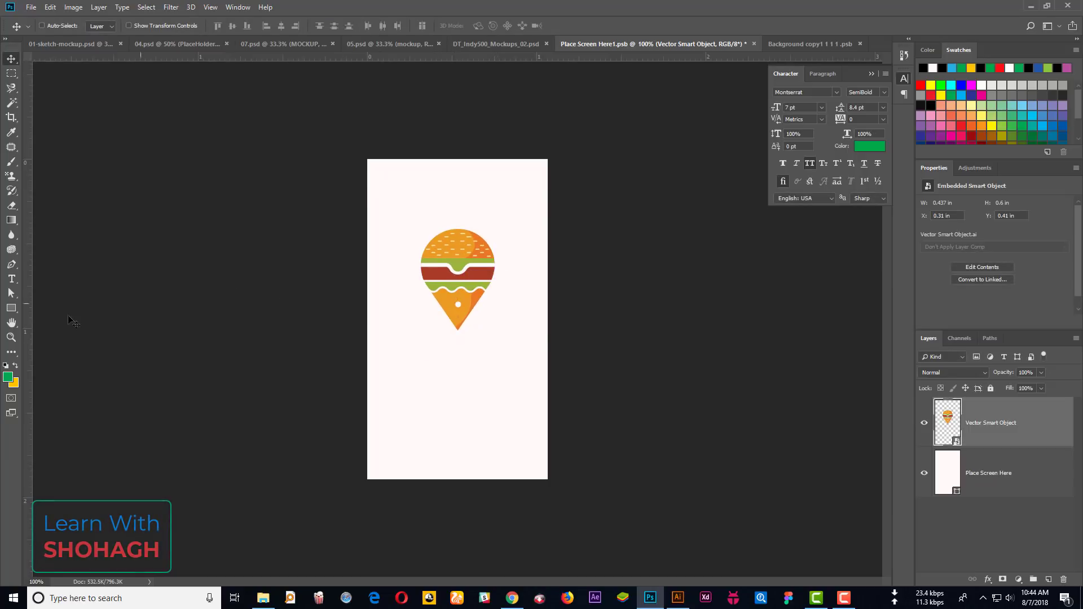
Draw a full-screen green rectangle and move it beneath the burger layer
click(11, 308)
mouse_move(349, 147)
mouse_down()
mouse_move(574, 489)
mouse_move(560, 493)
mouse_up()
drag(948, 423, 948, 472)
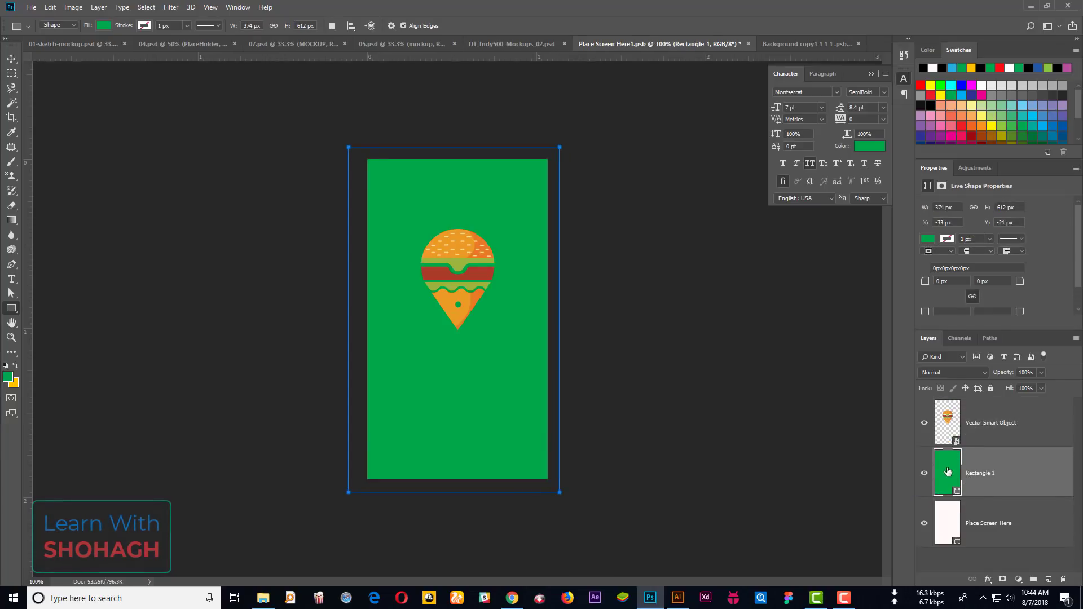
Change the rectangle's fill to a near-black navy colour
double_click(948, 472)
click(813, 374)
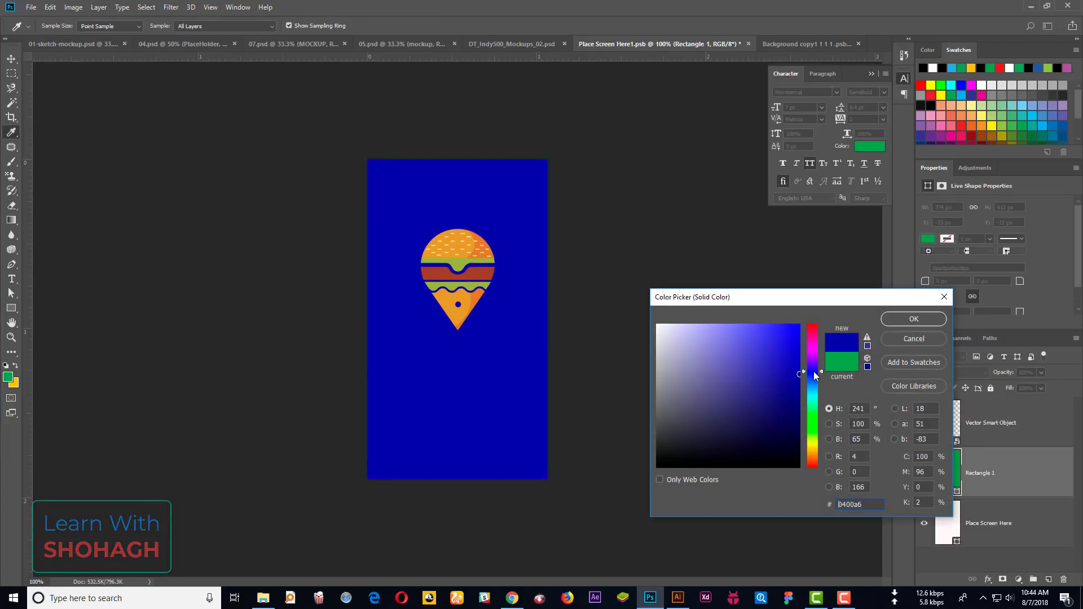
click(703, 447)
click(817, 377)
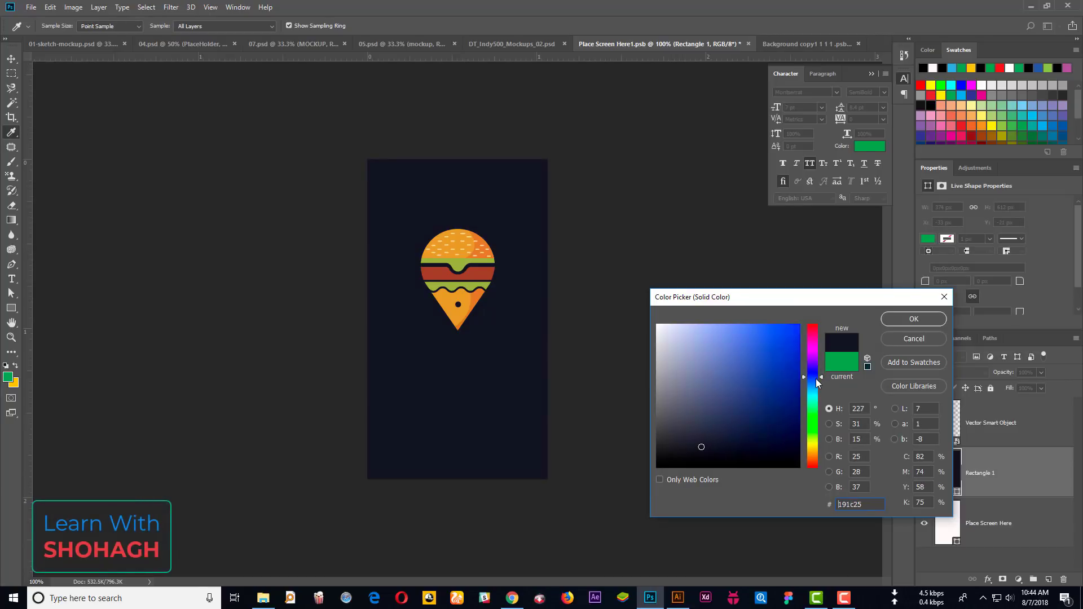
drag(816, 378, 816, 381)
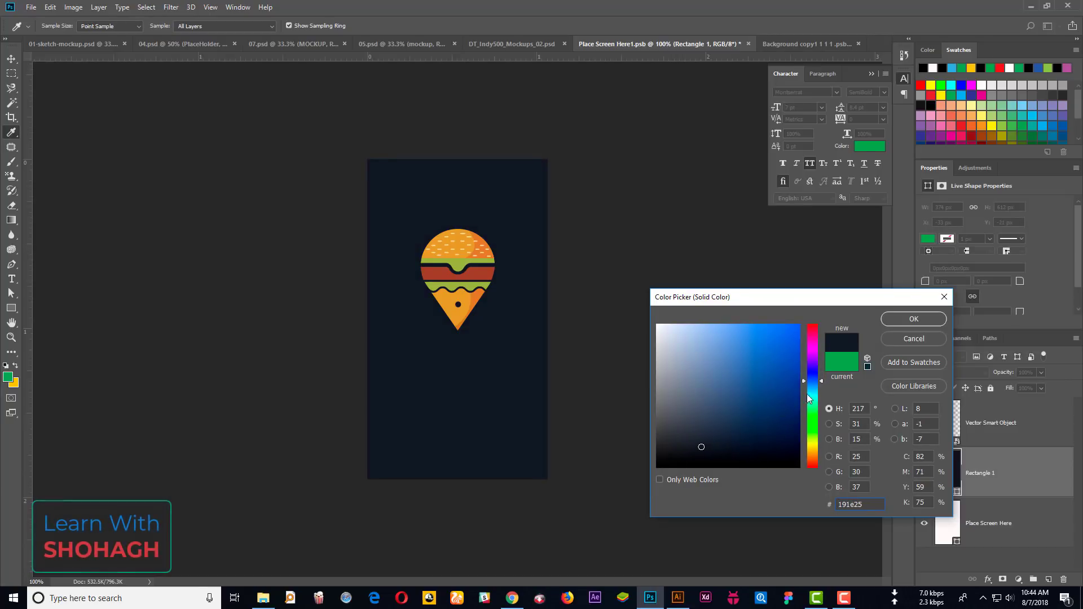
click(813, 373)
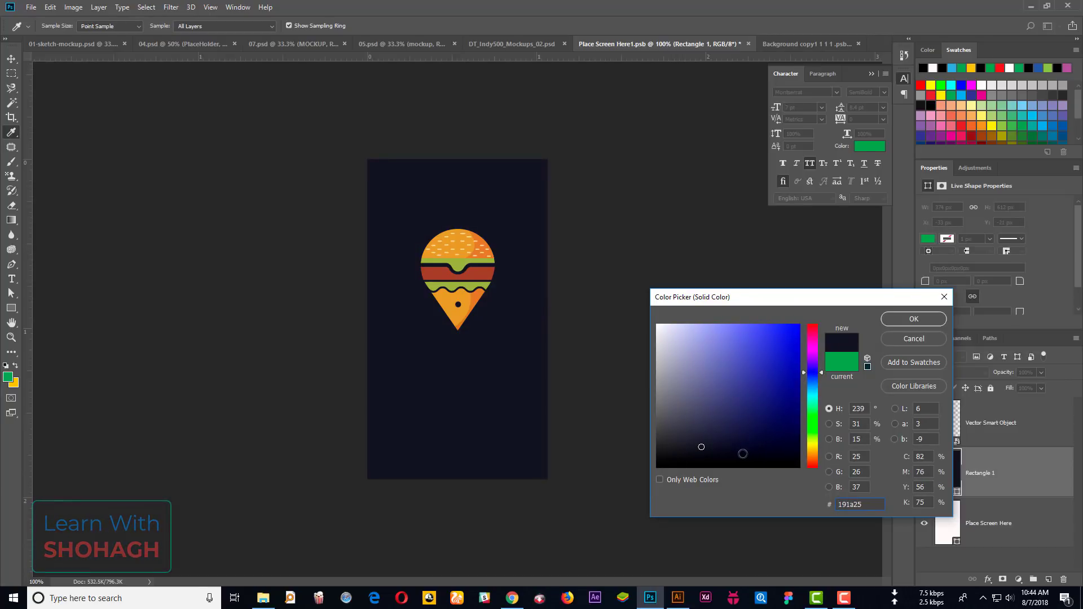
click(743, 453)
click(914, 319)
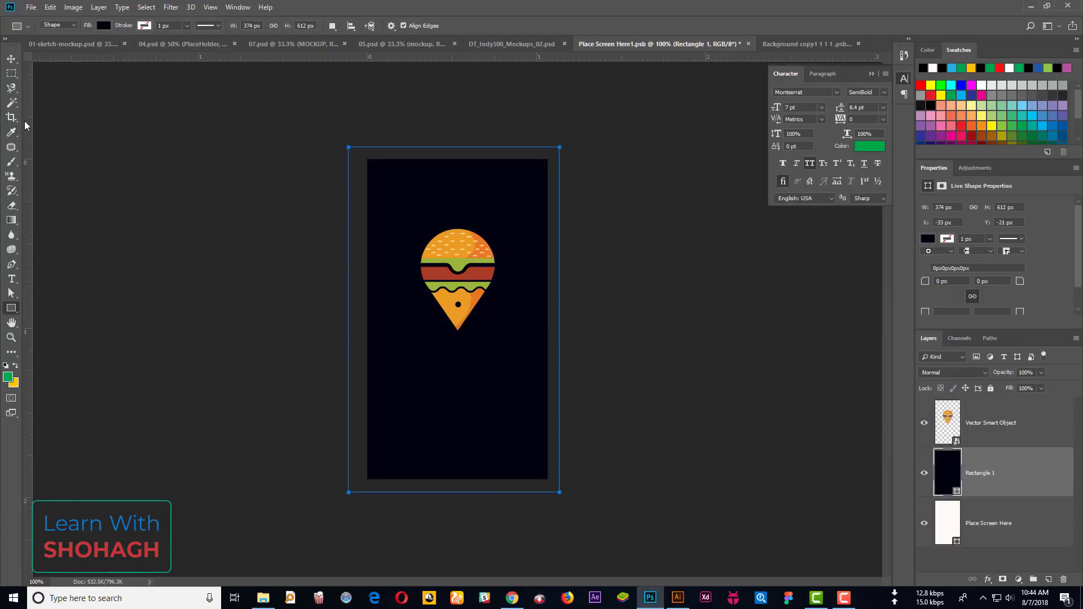
Commit a Free Transform on the burger logo layer, save, and view the phone mockup
click(11, 59)
key(ctrl+a)
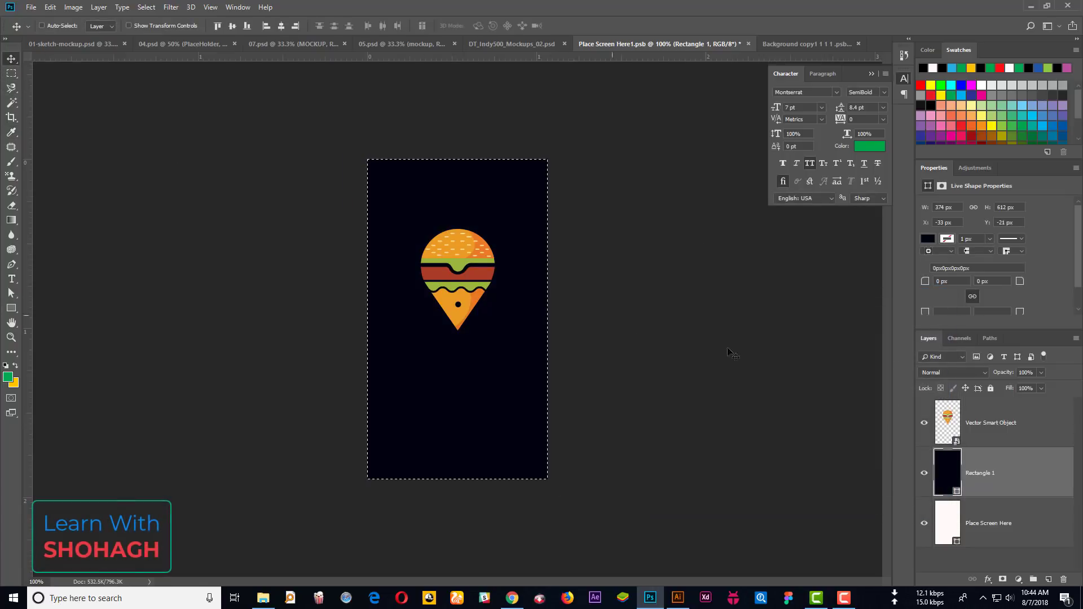
click(992, 423)
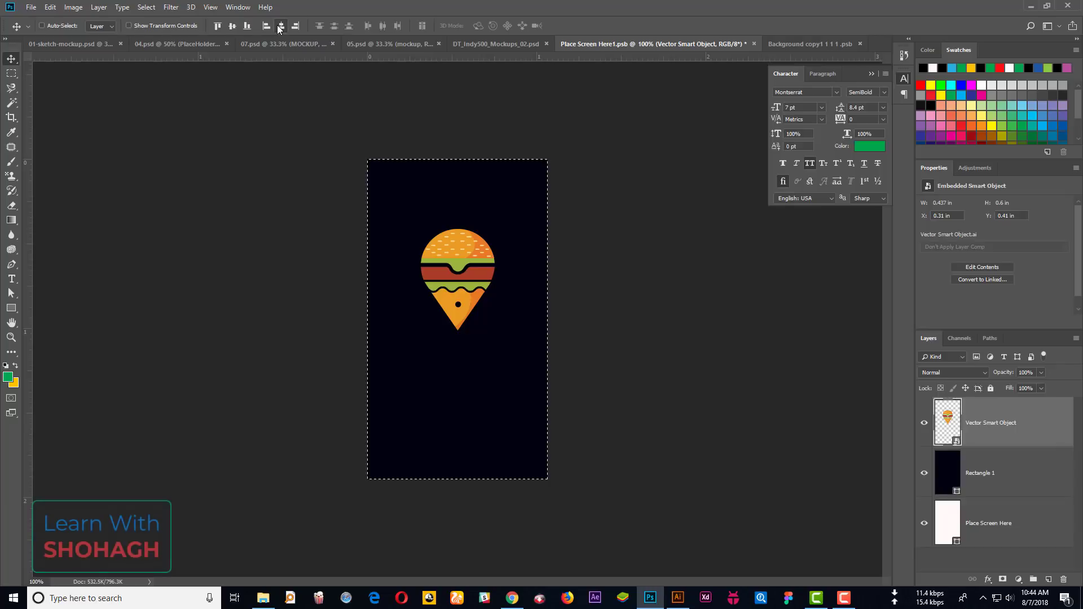
click(42, 25)
key(ctrl+d)
key(ctrl+t)
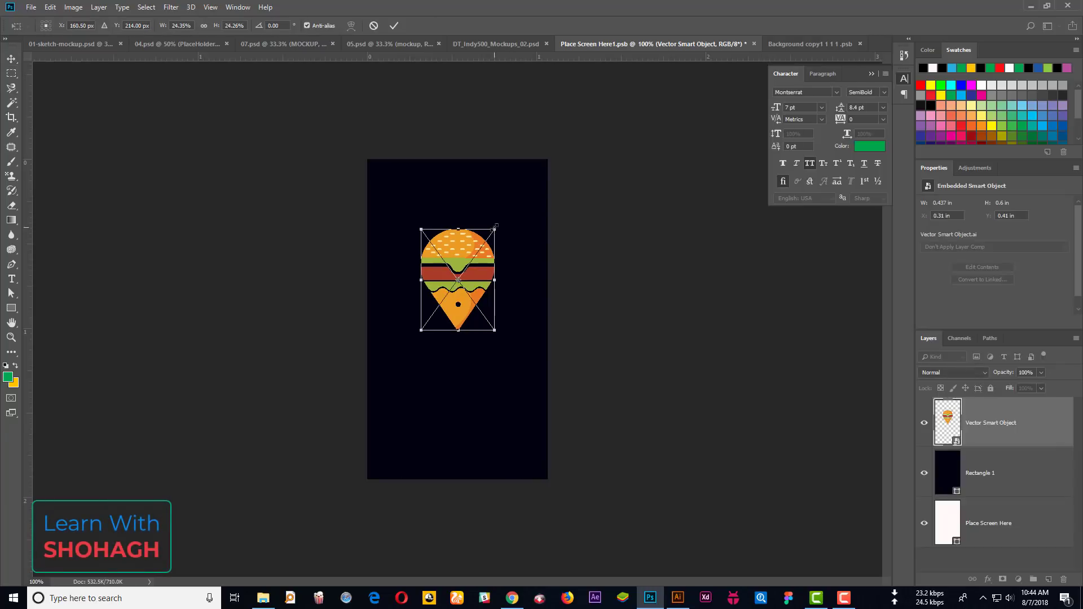
key(Return)
key(ctrl+s)
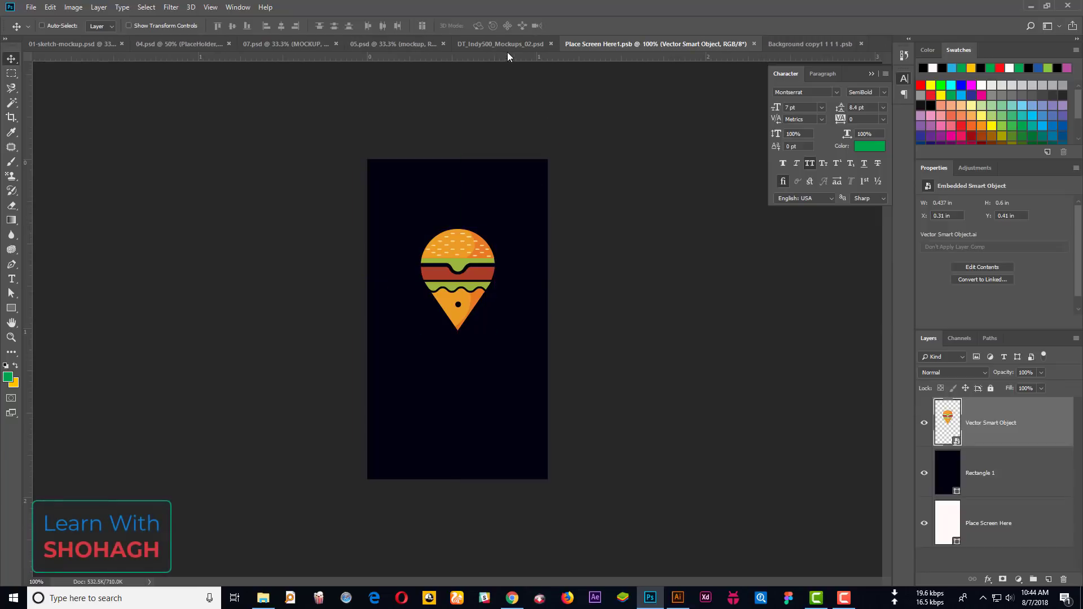
click(504, 44)
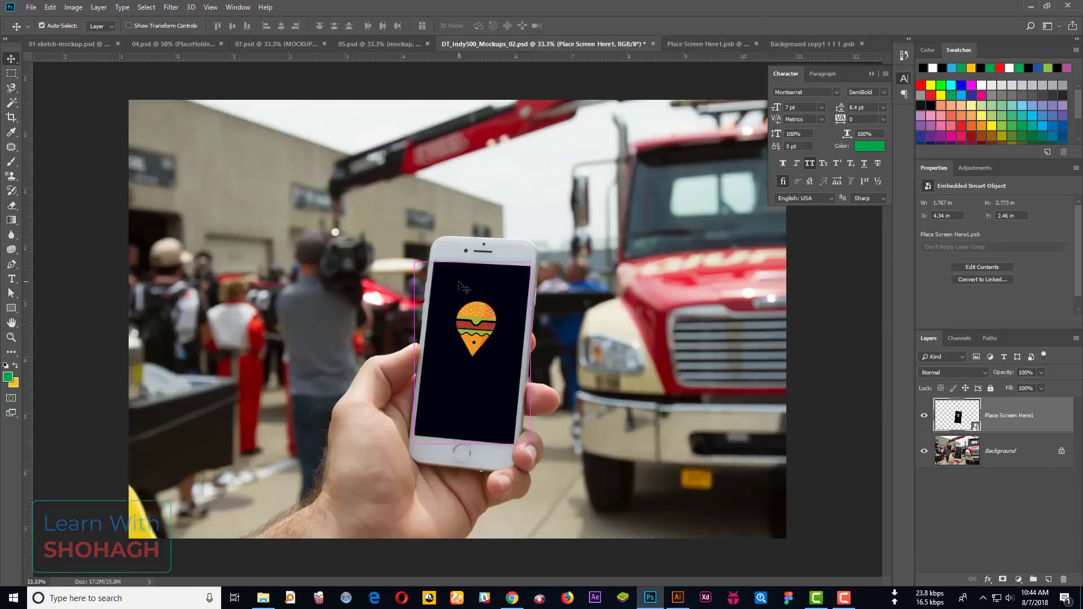
View the screen at 100%, then close the Place Screen Here1.psb and Background copy documents
key(ctrl+1)
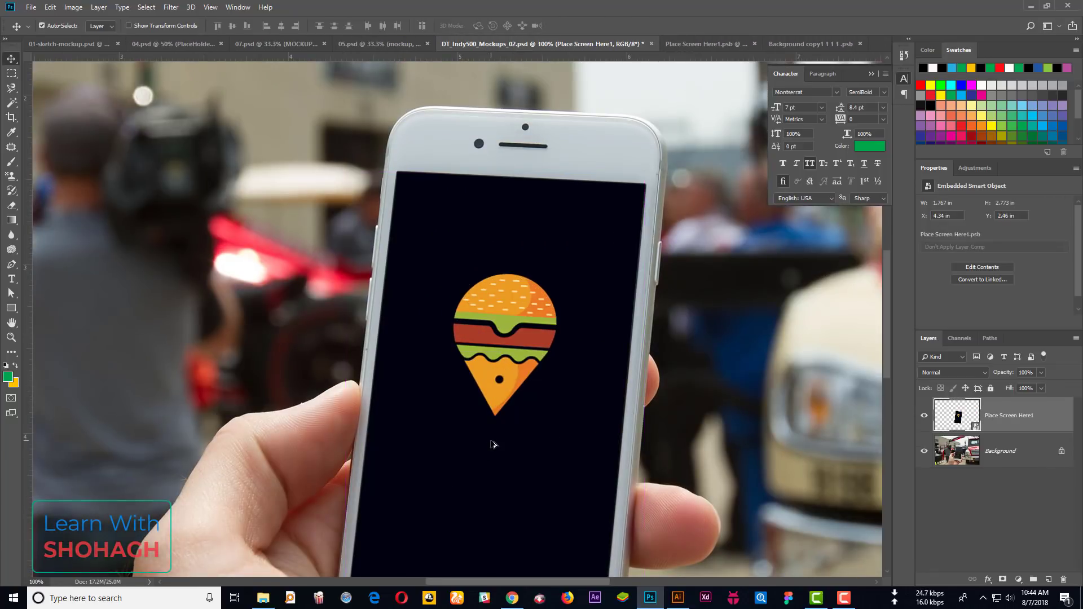
scroll(493, 444, down, 3)
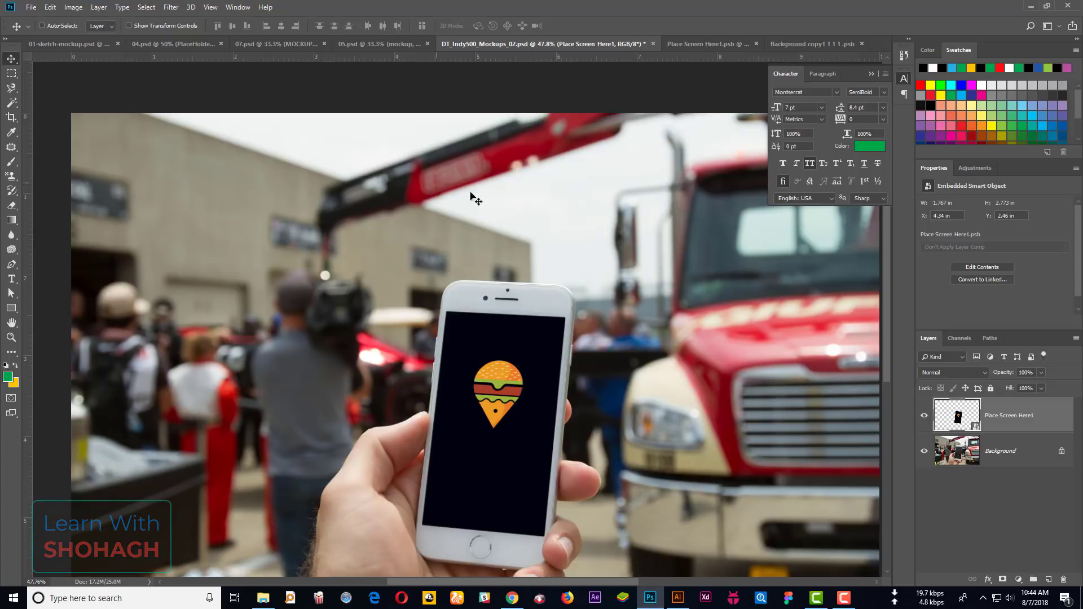
click(676, 600)
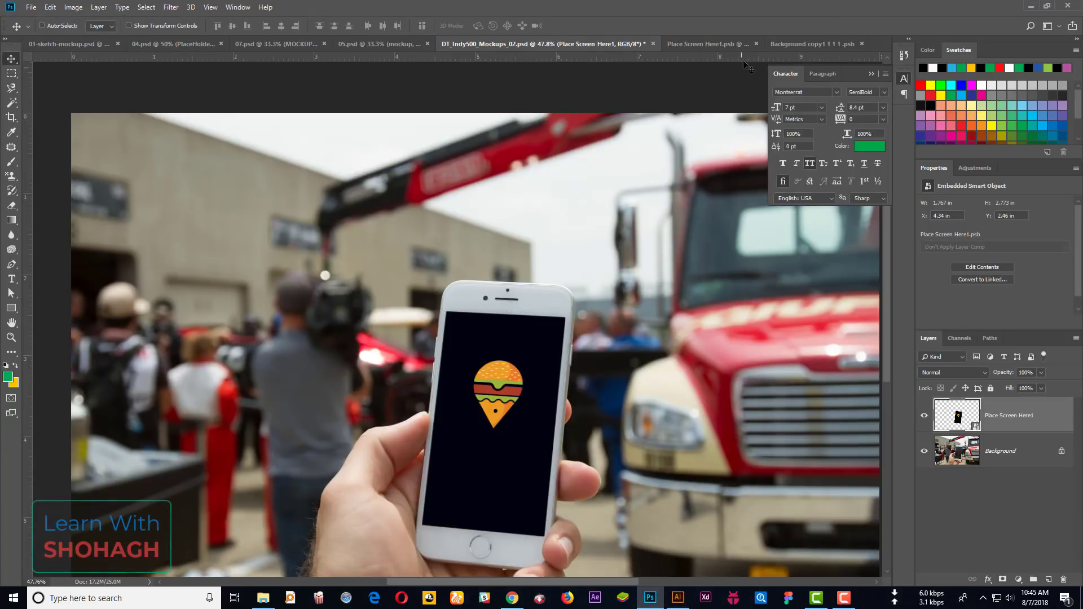
click(757, 44)
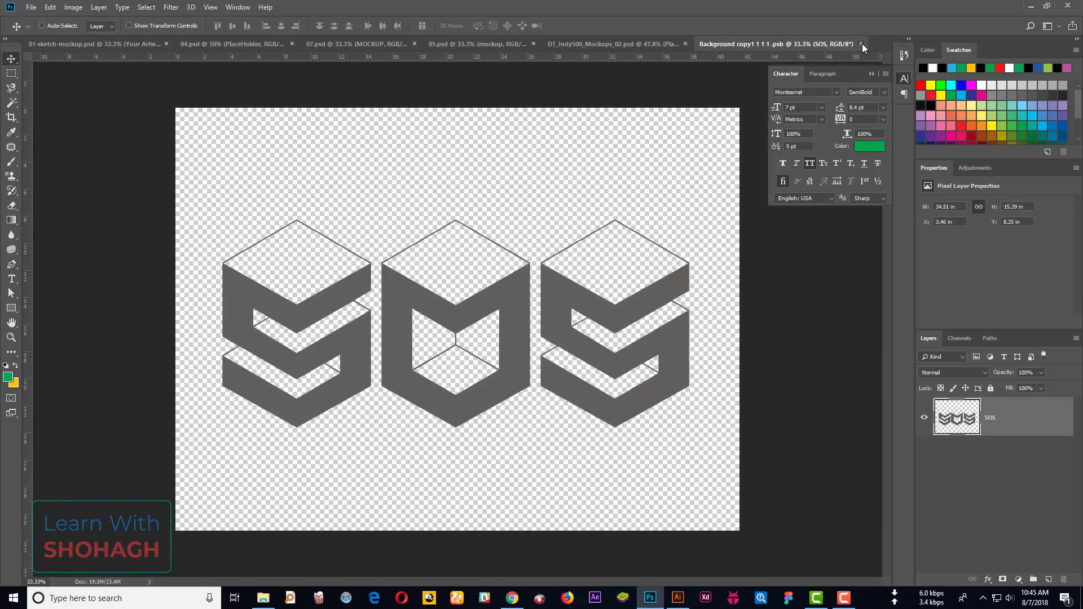
click(860, 44)
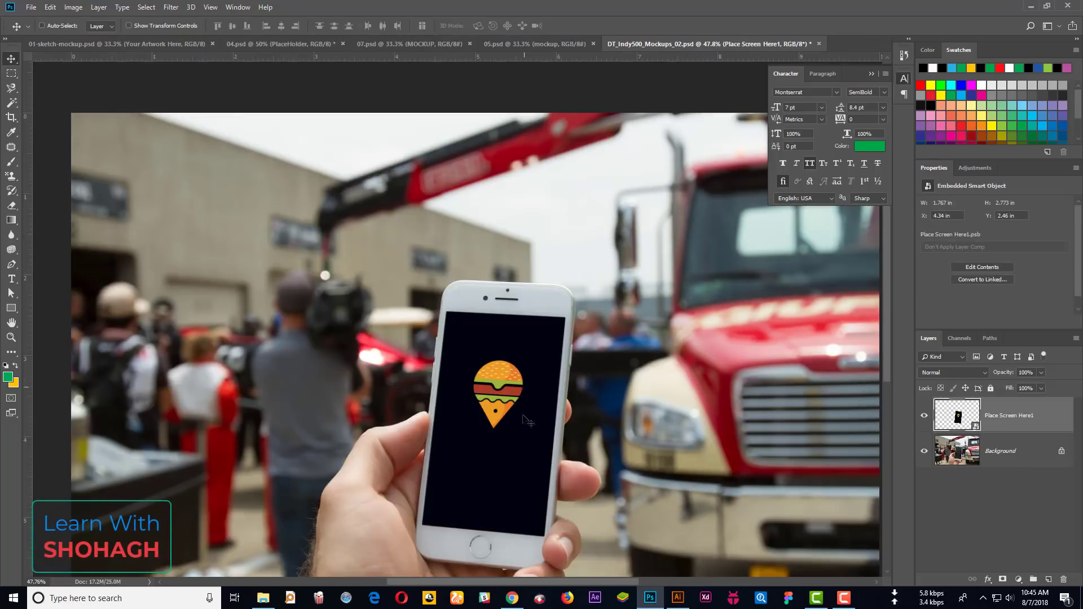
click(511, 598)
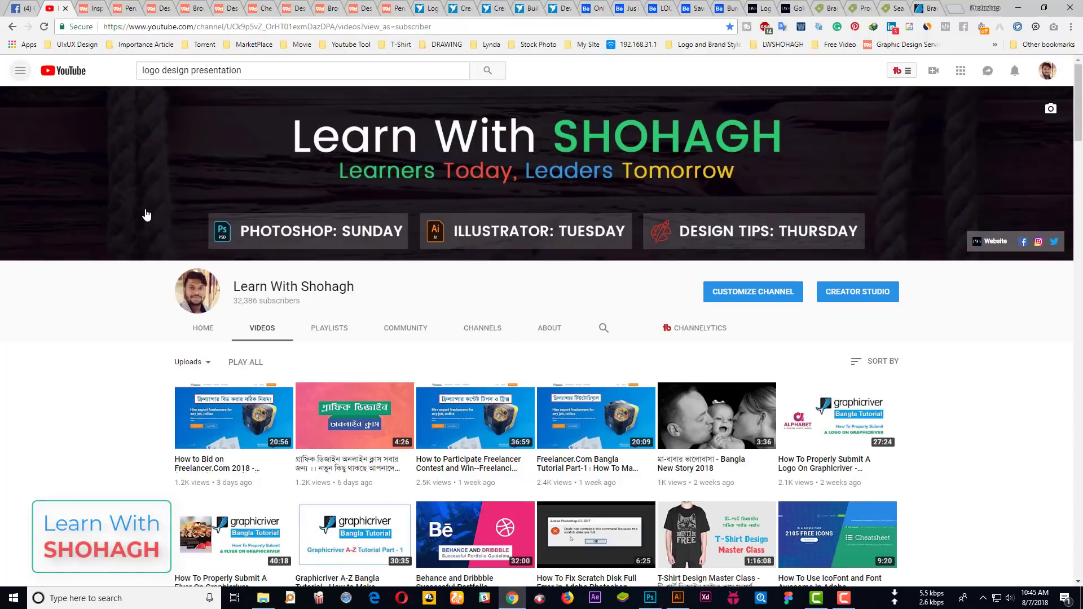
Scroll through the YouTube channel's uploaded videos
scroll(54, 294, down, 5)
scroll(56, 282, up, 4)
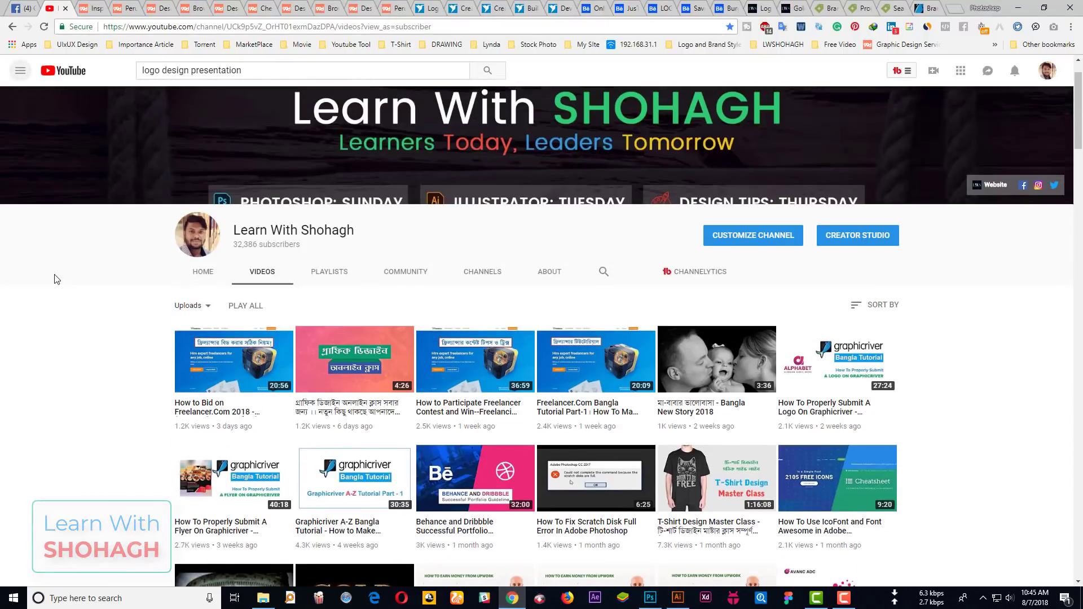
scroll(55, 279, up, 1)
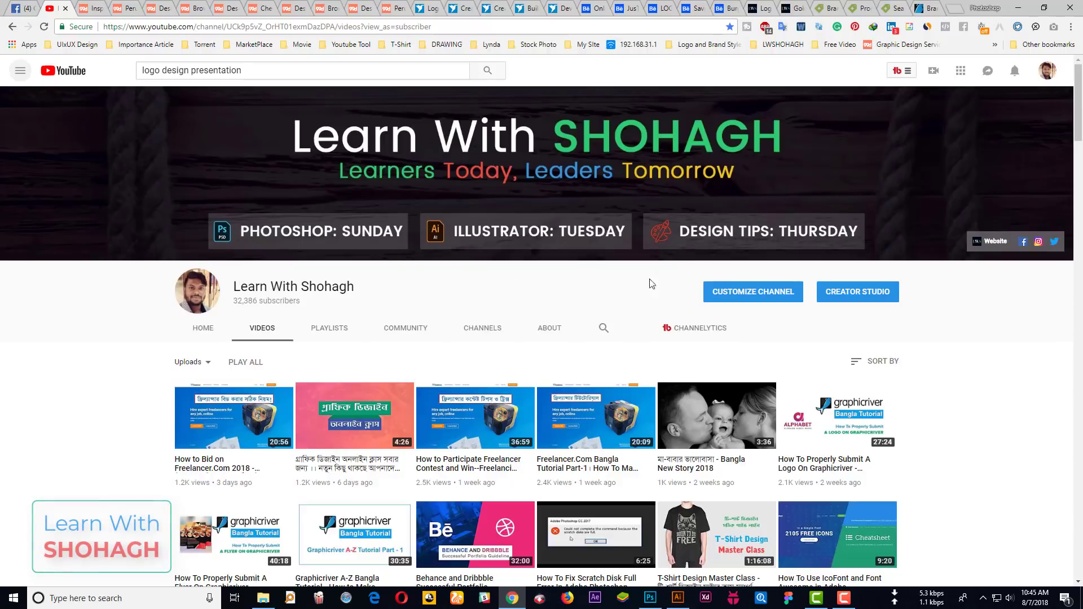
Show and hide the filters on the highest-prize finished logo contests page
click(91, 7)
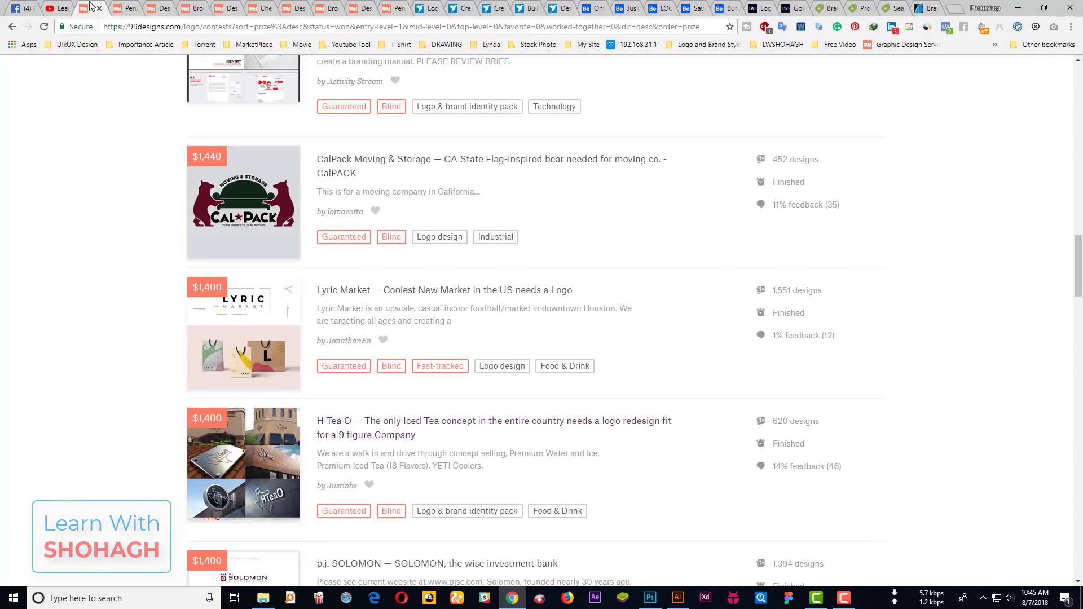
scroll(184, 224, up, 8)
scroll(181, 224, up, 10)
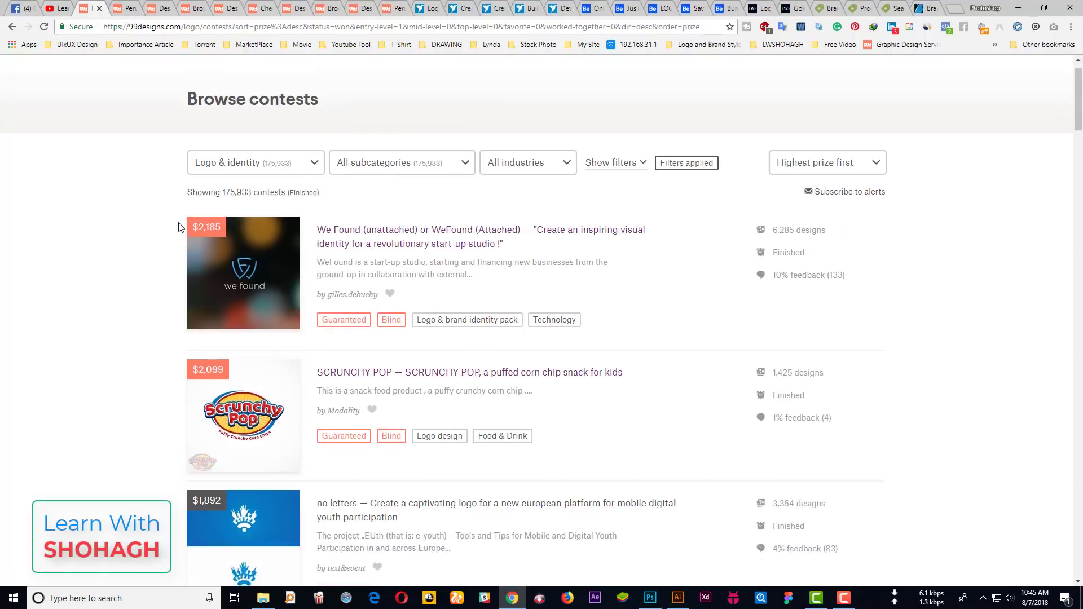
scroll(182, 225, up, 2)
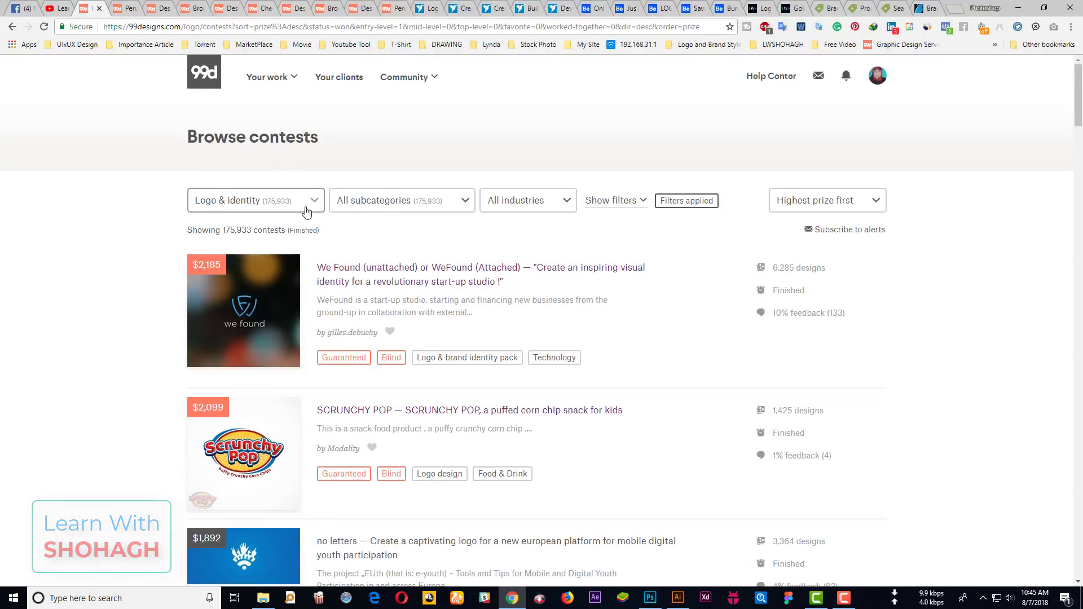
click(621, 202)
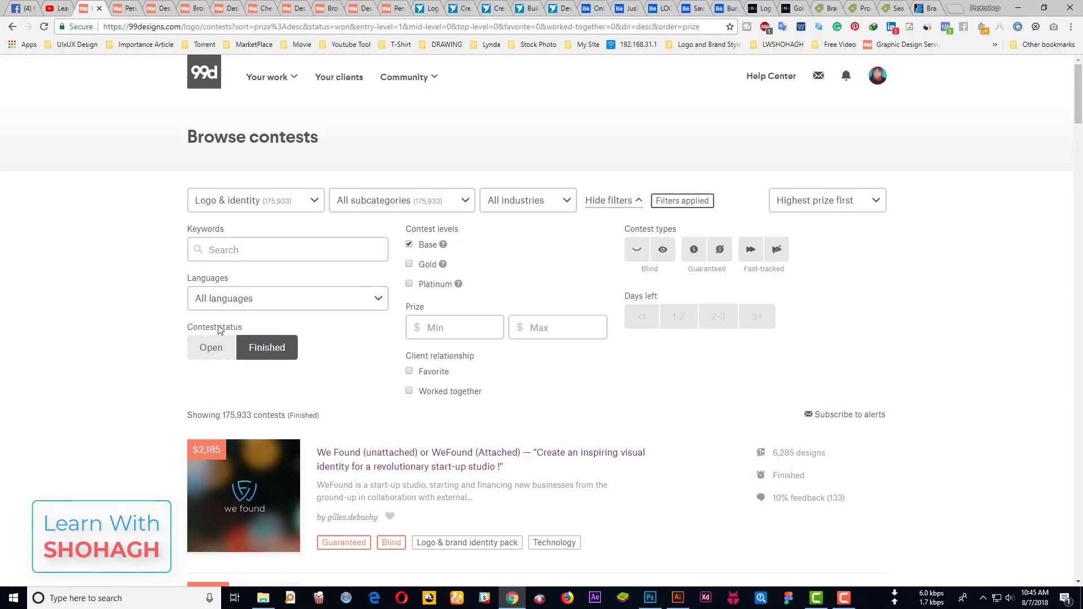
click(614, 207)
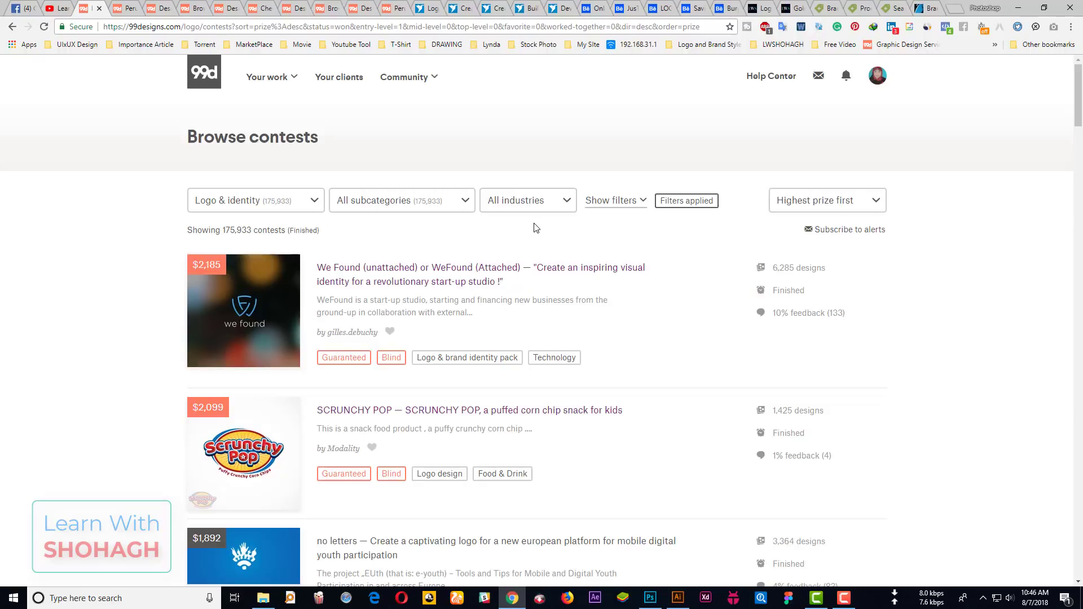
Scroll the finished logo contests list, then view a top-level designer's portfolio profile
scroll(293, 243, down, 7)
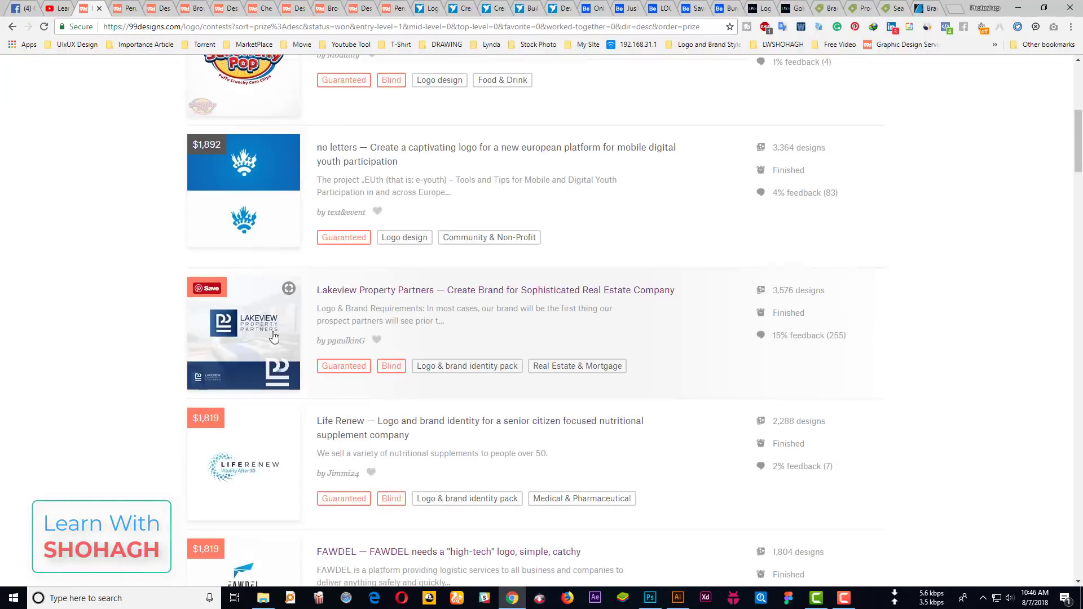
scroll(288, 248, down, 4)
scroll(287, 251, down, 4)
scroll(287, 249, down, 5)
scroll(237, 226, down, 4)
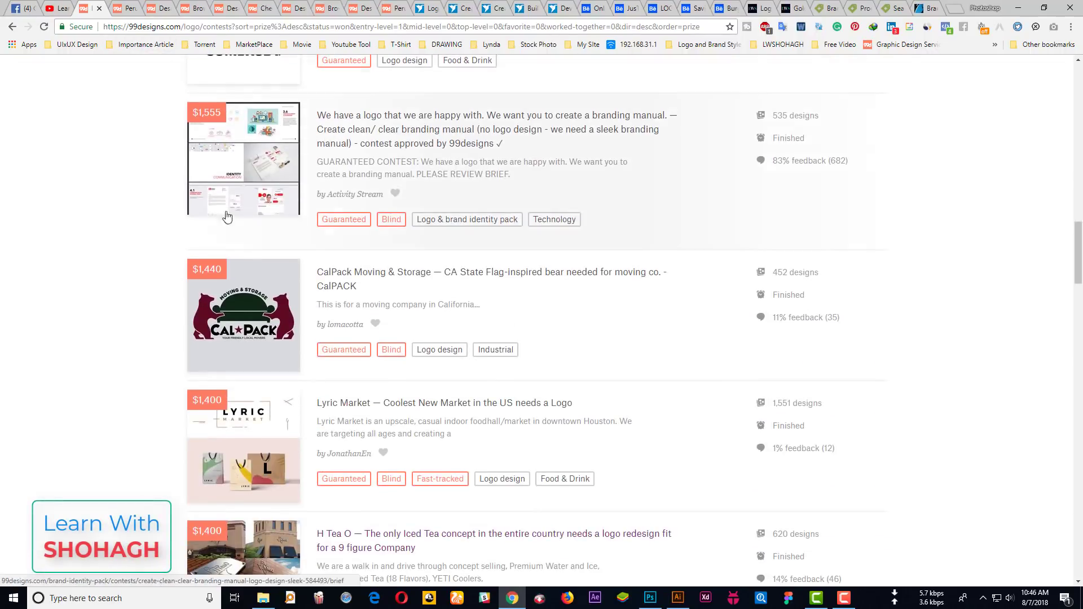
scroll(262, 289, down, 3)
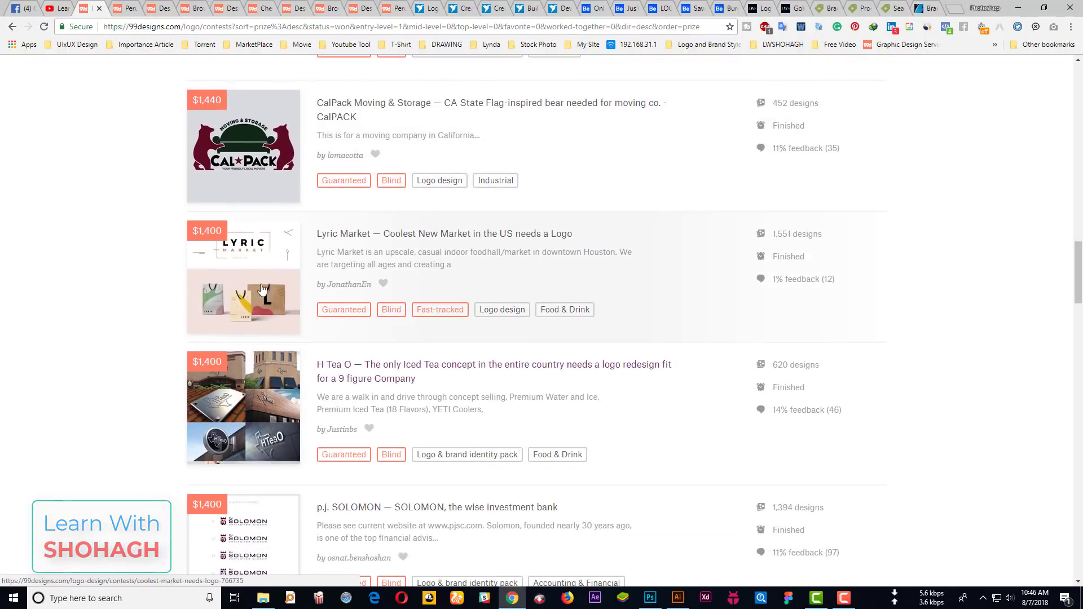
click(125, 9)
scroll(107, 353, down, 3)
scroll(95, 327, up, 3)
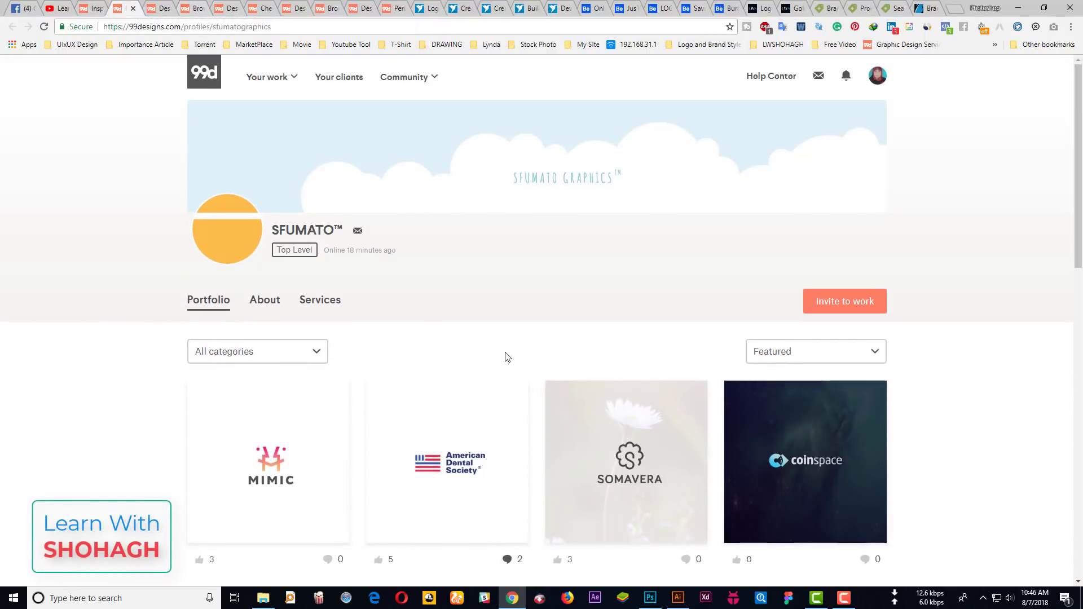
Open winning entry #6243 of the start-up studio contest and view the winner's profile
click(160, 9)
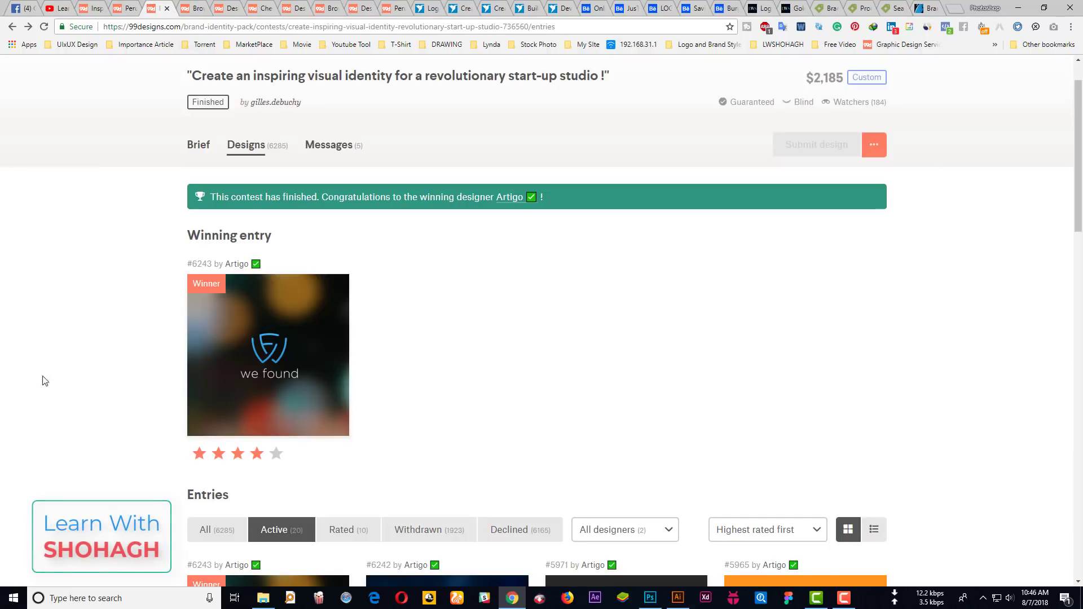
click(306, 281)
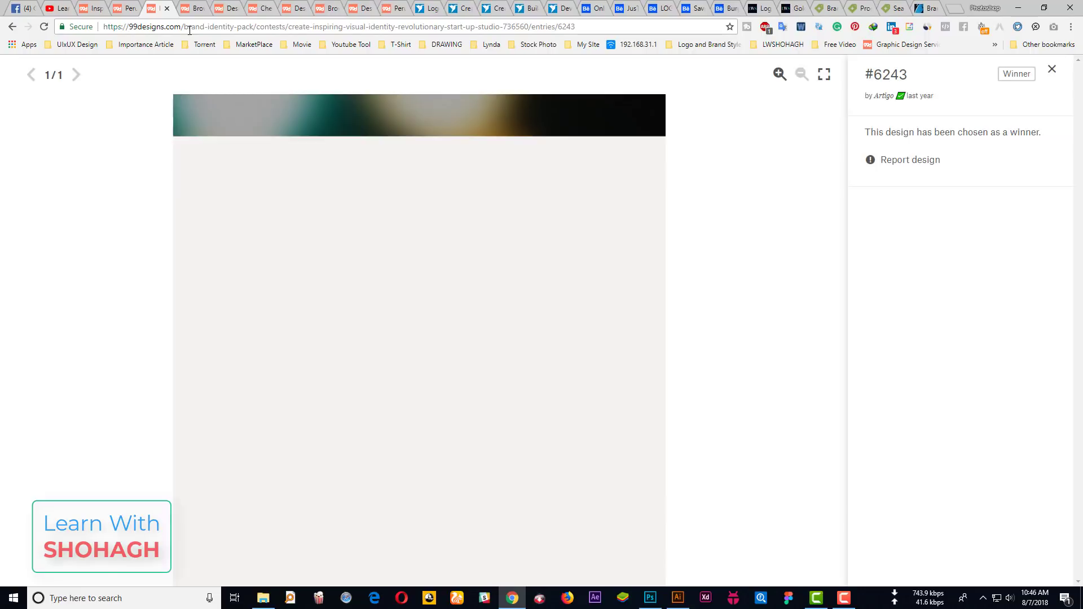
click(195, 6)
scroll(299, 404, down, 2)
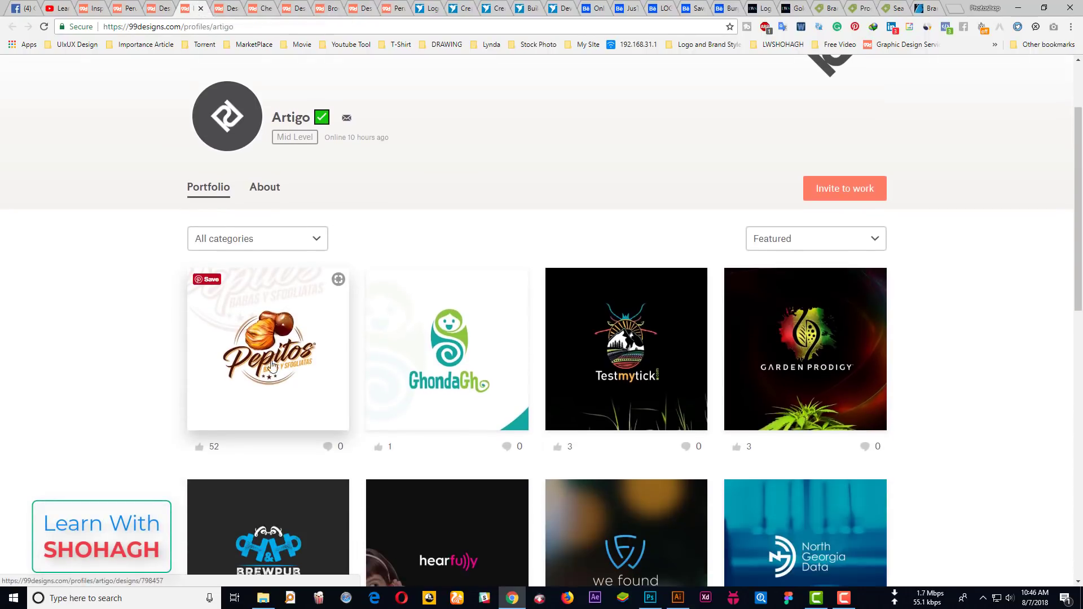
View the Scrunchy Pop and Lakeview #3570 winning entries, then return to the we found winner
click(224, 12)
click(265, 395)
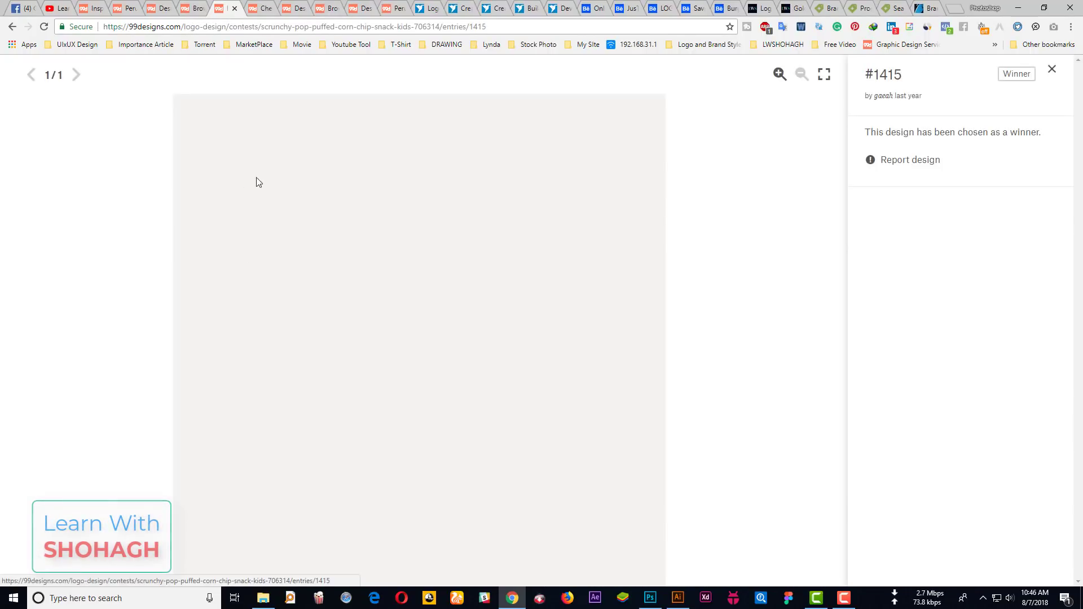
click(290, 8)
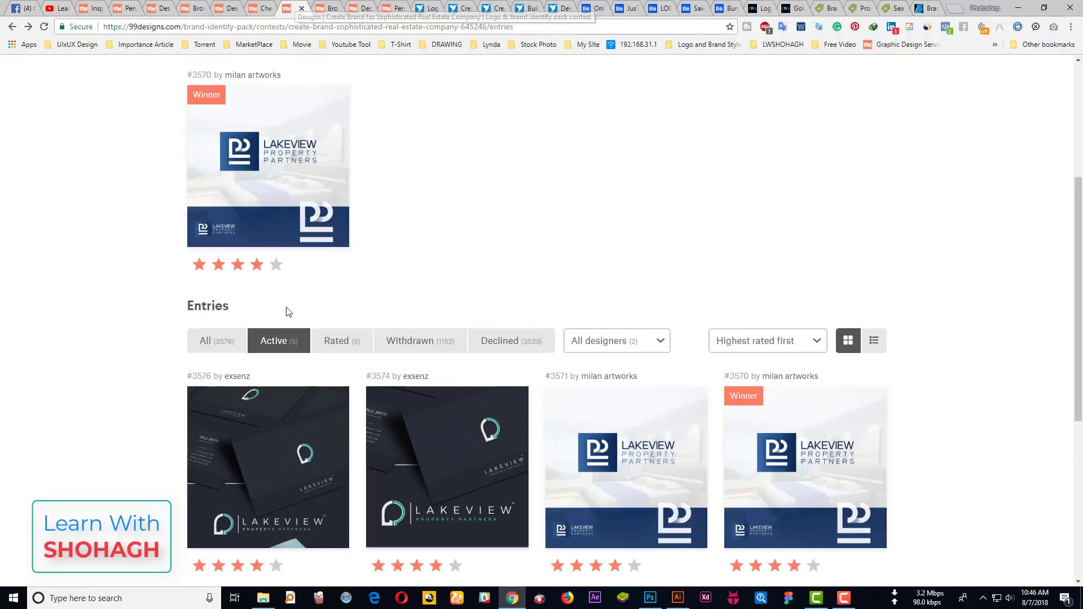
click(268, 169)
click(155, 7)
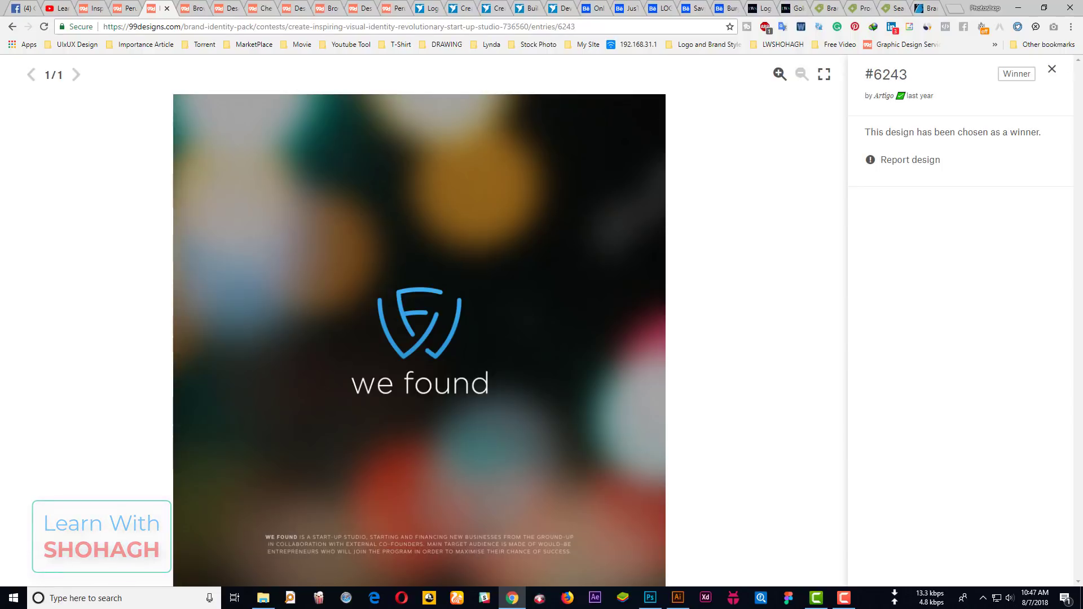
Close winner #6243, scroll the start-up studio contest entries and open entry #5881
click(1052, 69)
scroll(433, 334, down, 5)
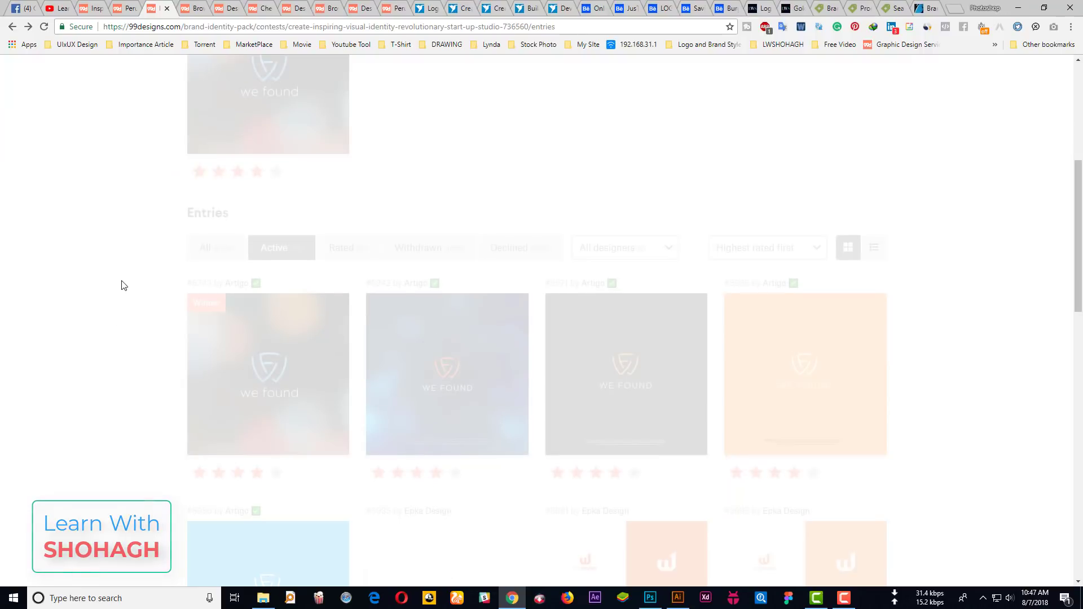
scroll(141, 282, down, 1)
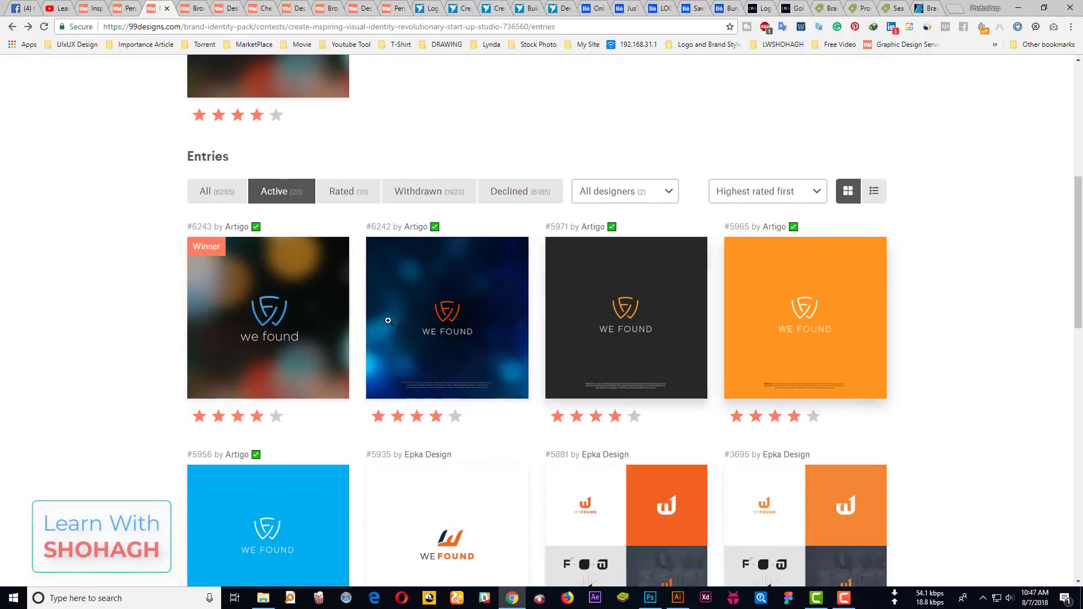
scroll(388, 321, down, 2)
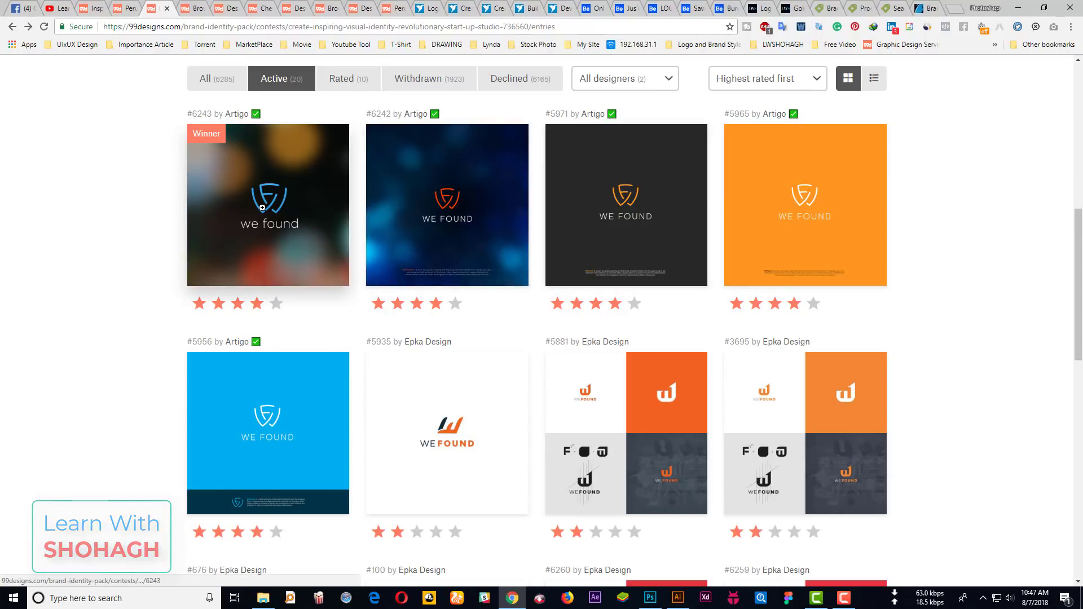
scroll(645, 278, down, 3)
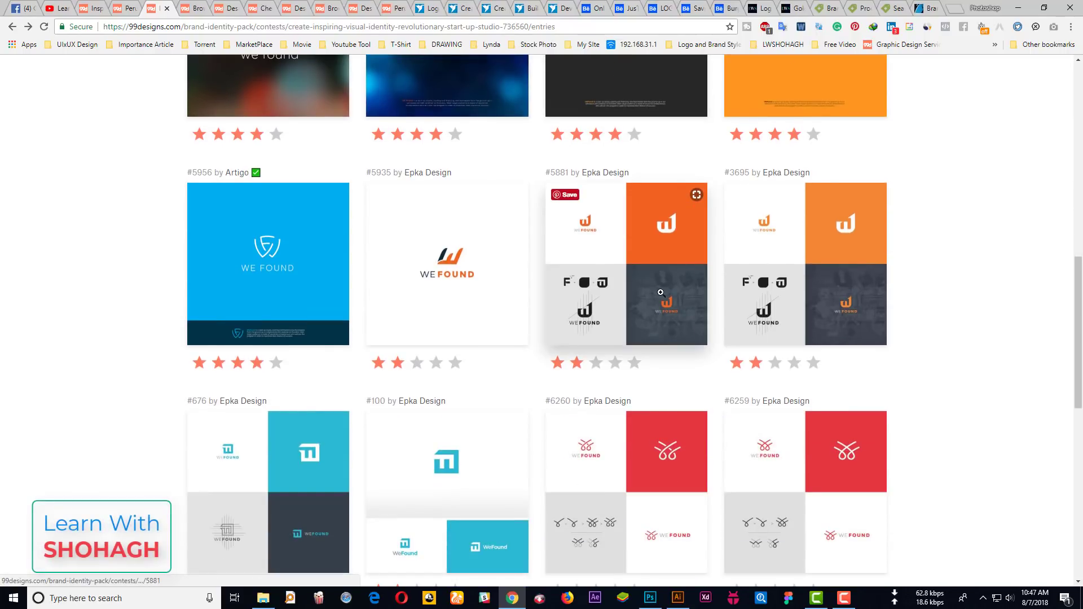
click(639, 253)
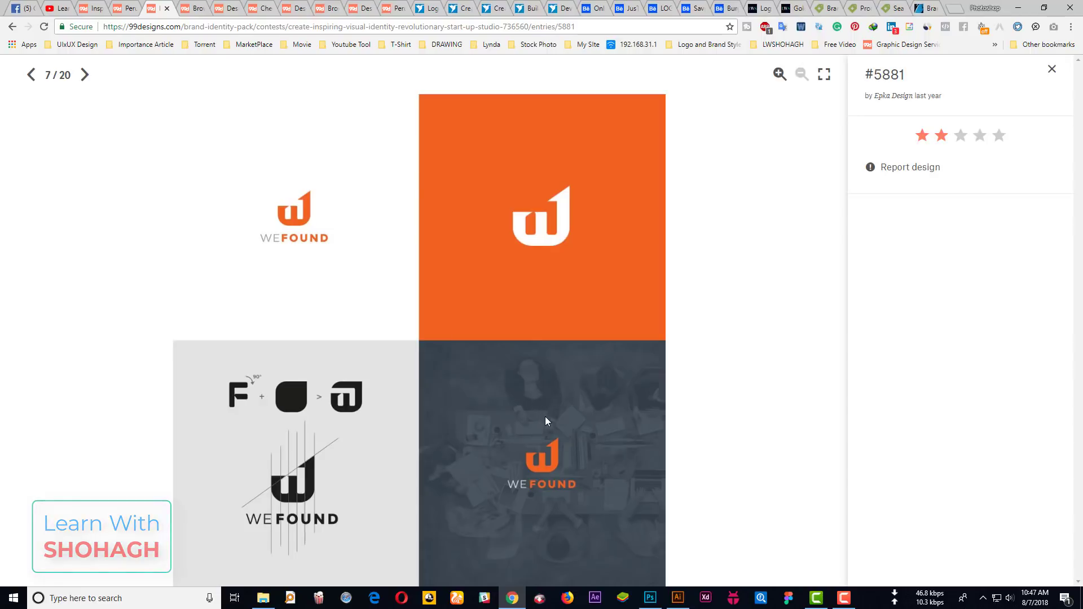
Return to the entry #5881 tab and close it back to the contest entries
click(141, 8)
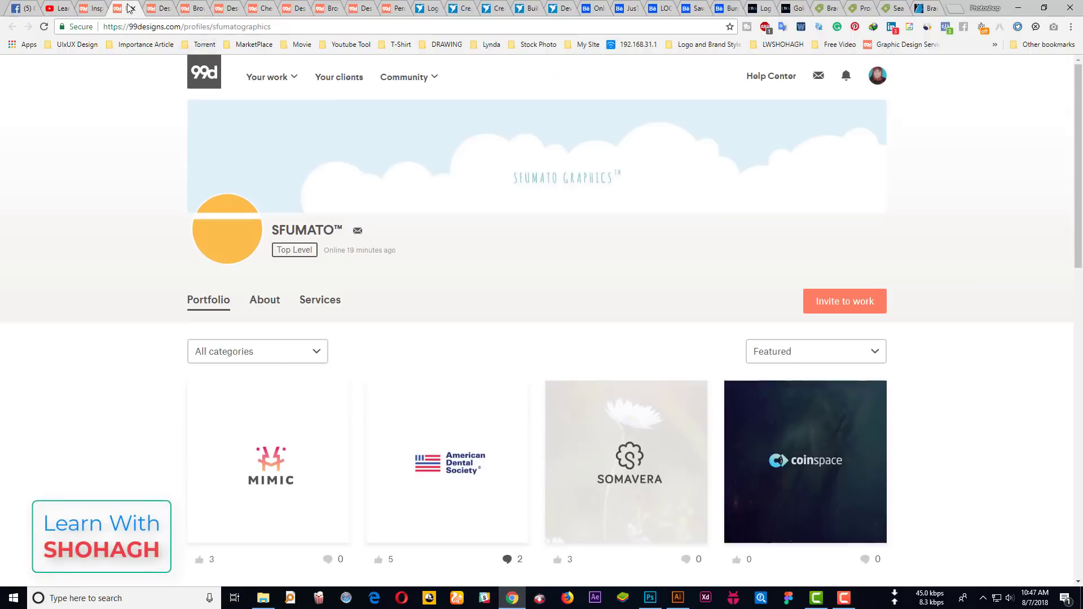
click(96, 8)
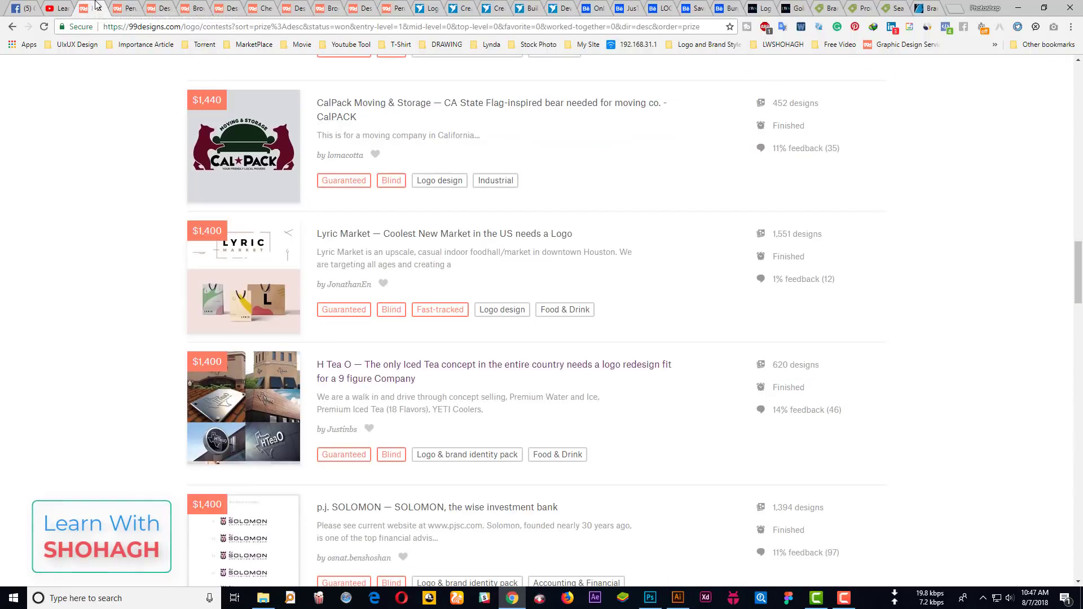
click(158, 8)
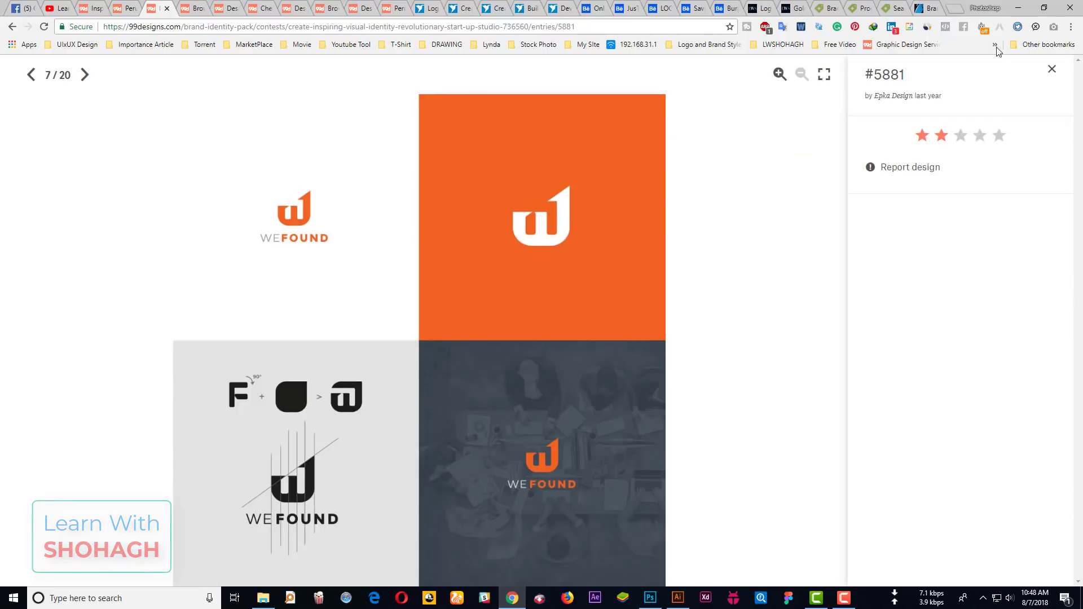
click(1052, 69)
scroll(235, 269, up, 6)
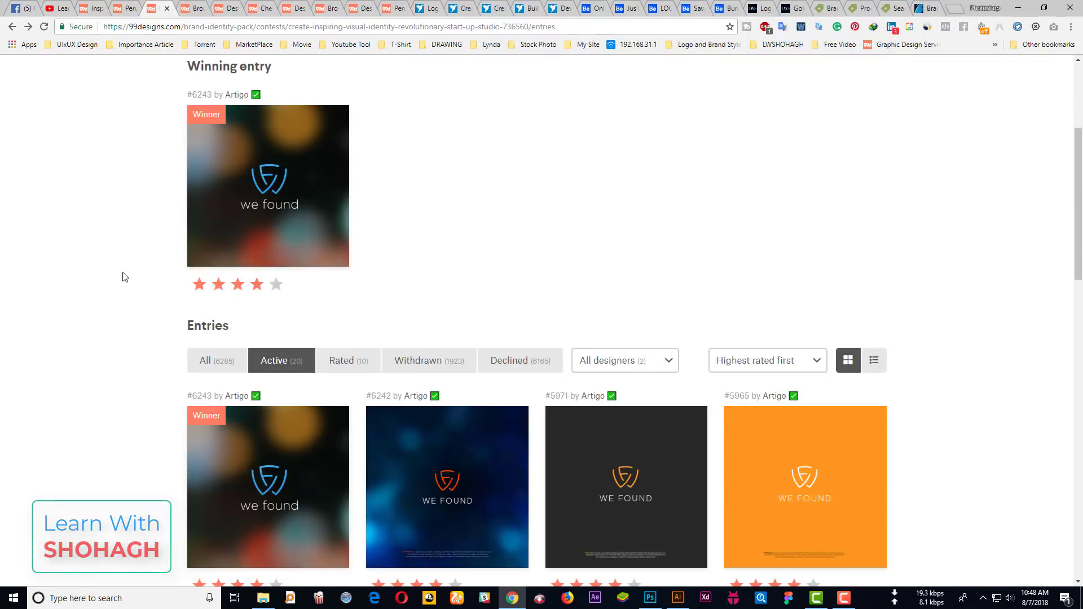
Open the winning designer's portfolio and view the Pepitos Italian bakery logo design
click(235, 264)
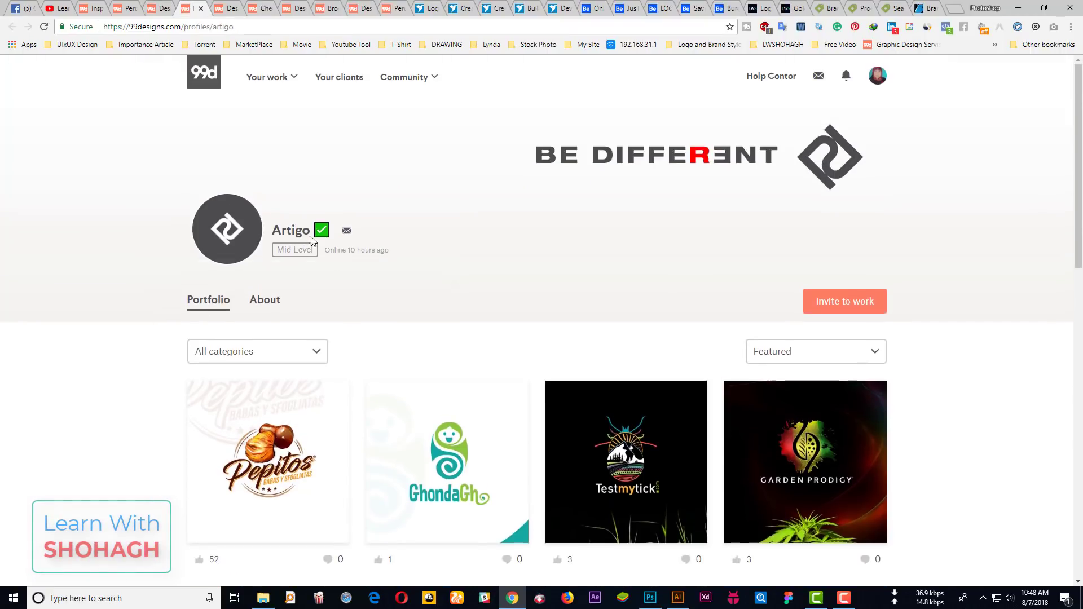
scroll(281, 420, down, 1)
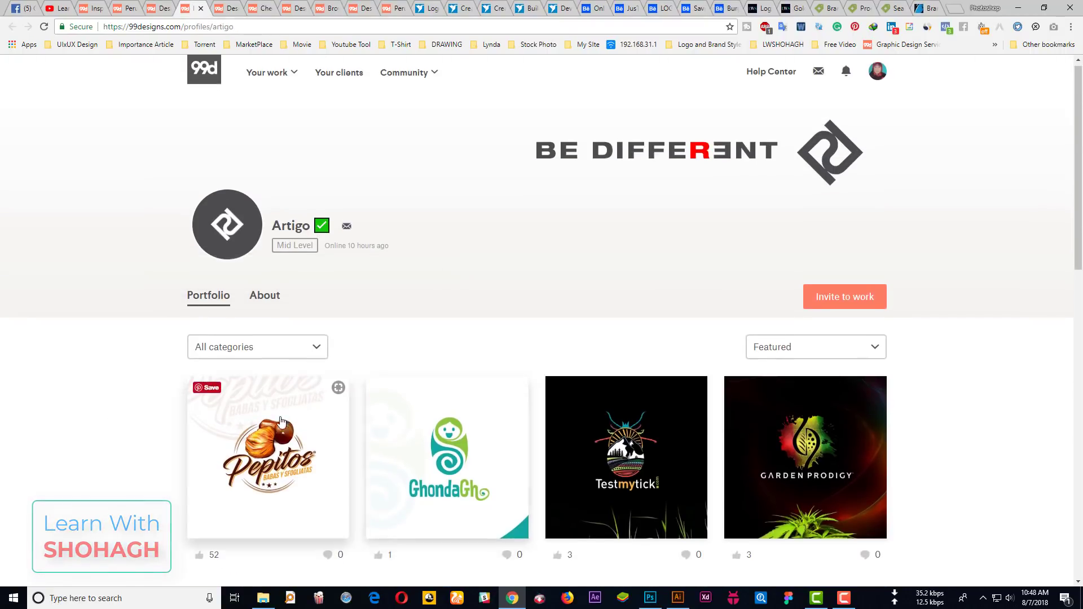
scroll(281, 420, down, 4)
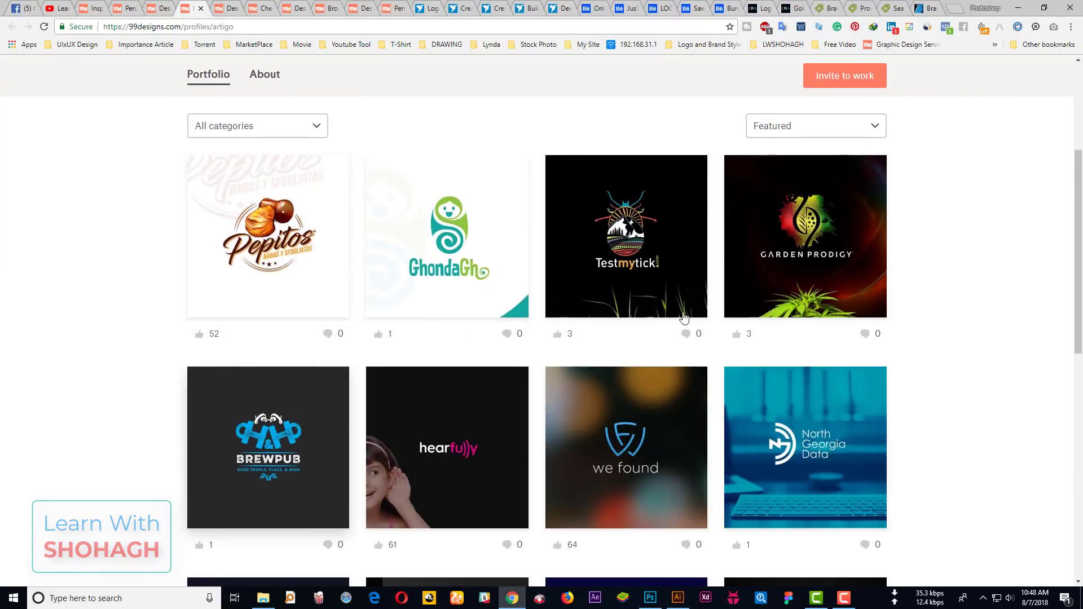
click(284, 236)
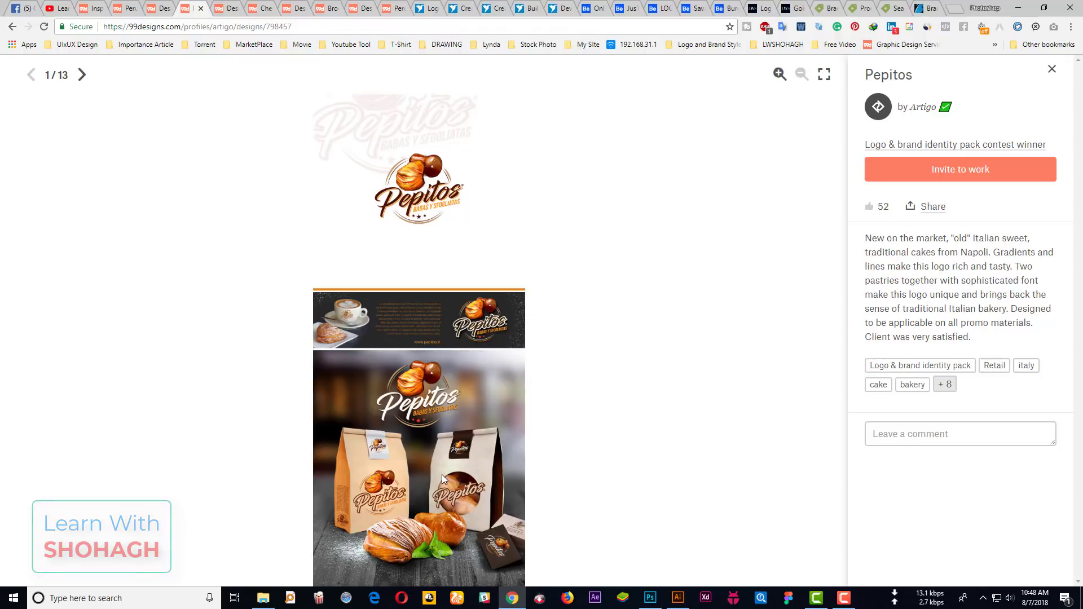
Search Google Images for 'food logo mockup'
click(955, 10)
text(food l)
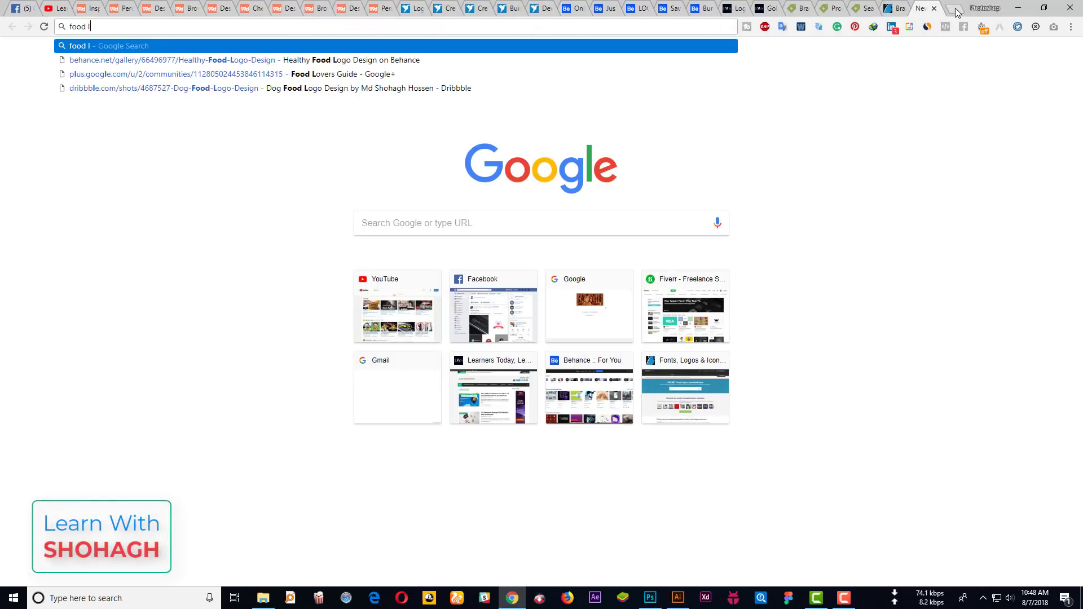
text(ogo mockup)
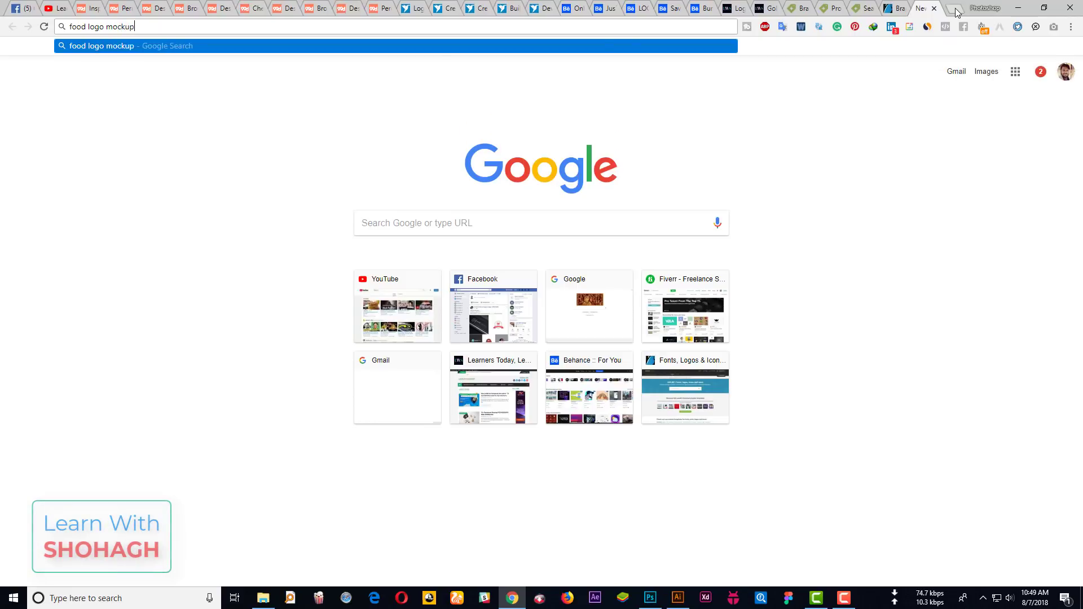
key(Return)
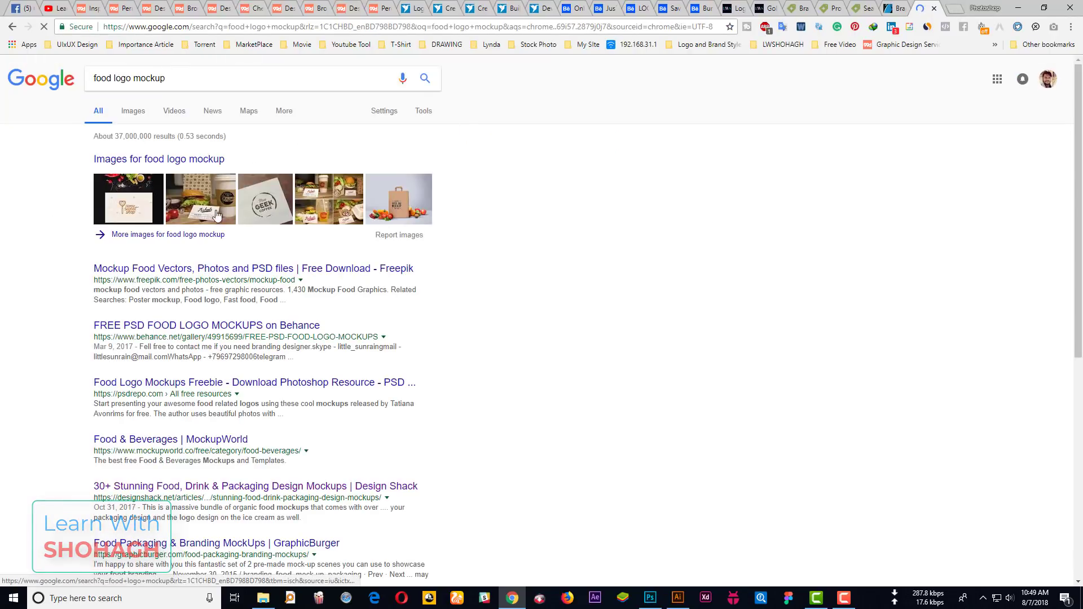
click(134, 112)
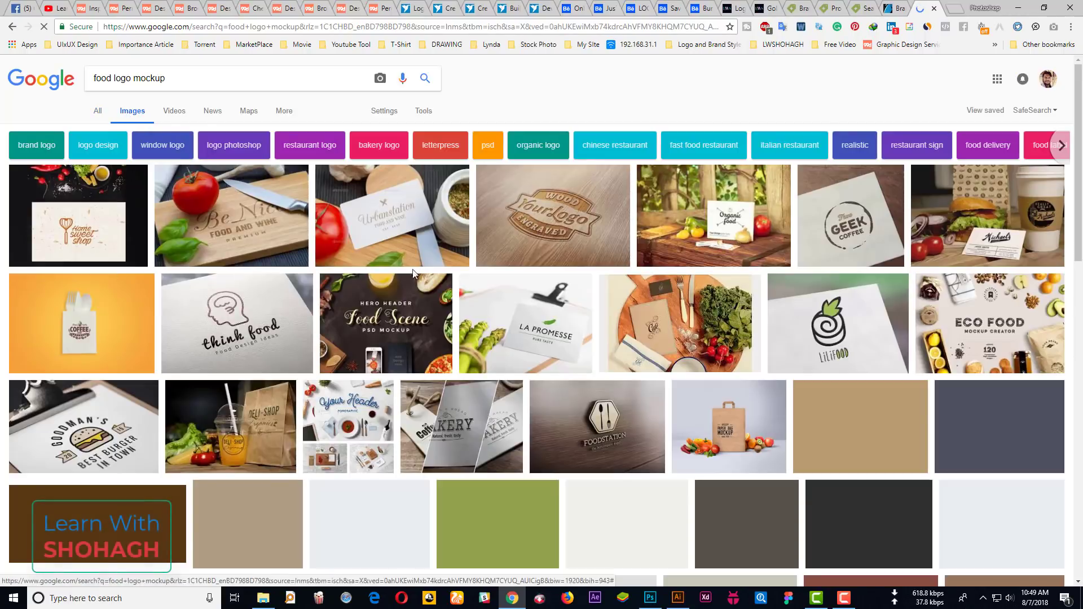
Preview the Home sweet shop and Organic food mockups, then return to the designer profile tab
click(69, 236)
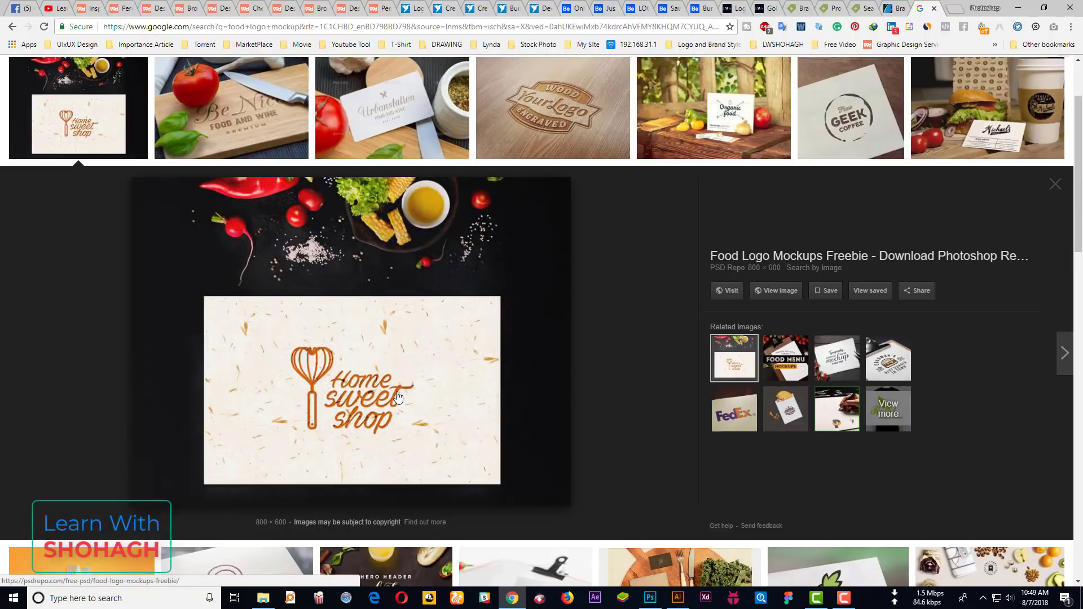
scroll(460, 363, up, 2)
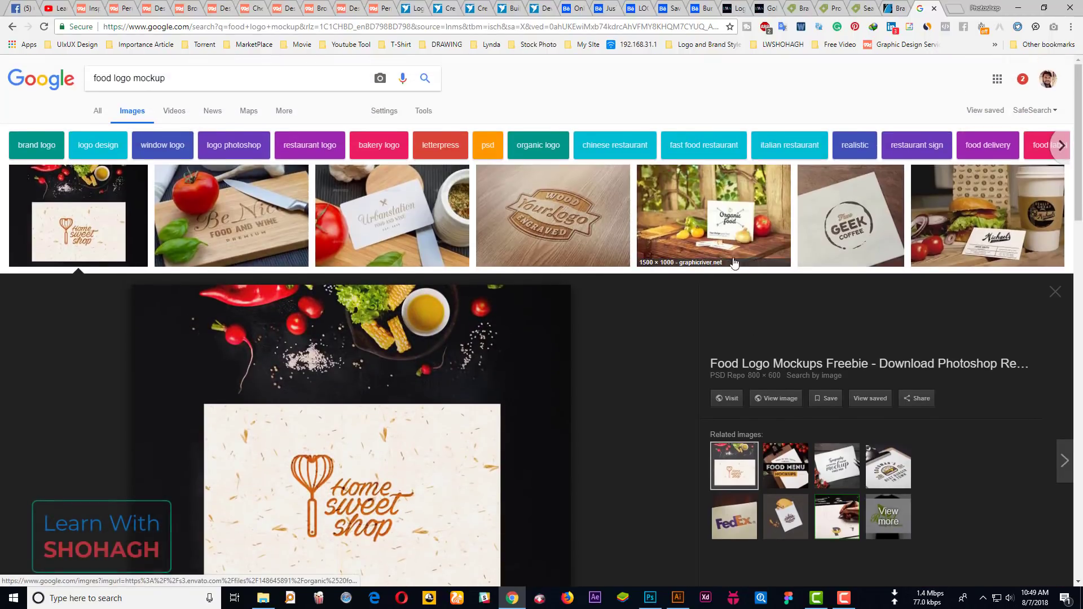
click(721, 237)
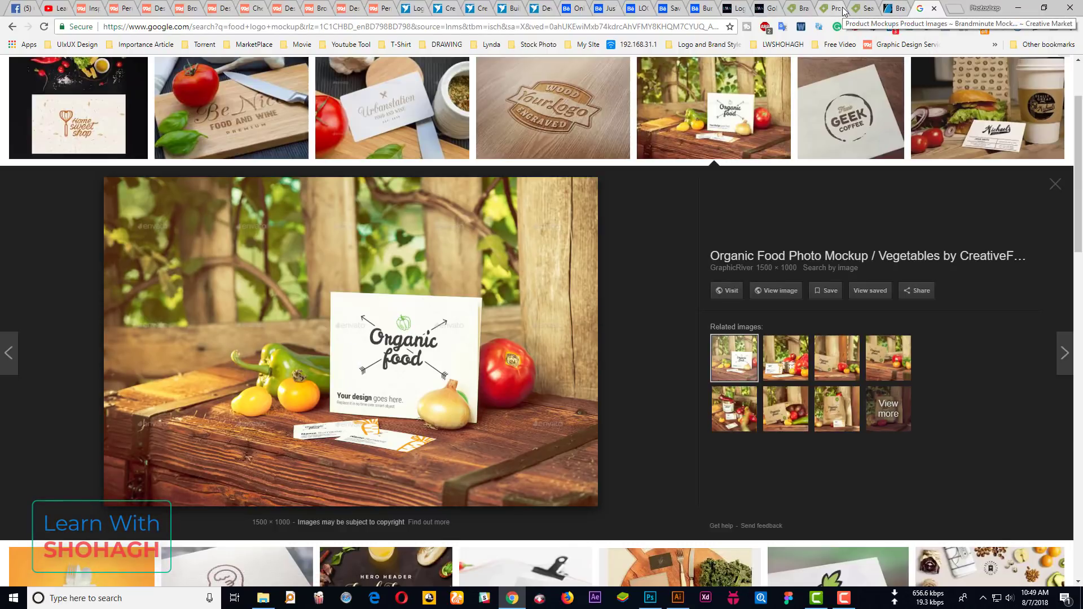
click(129, 5)
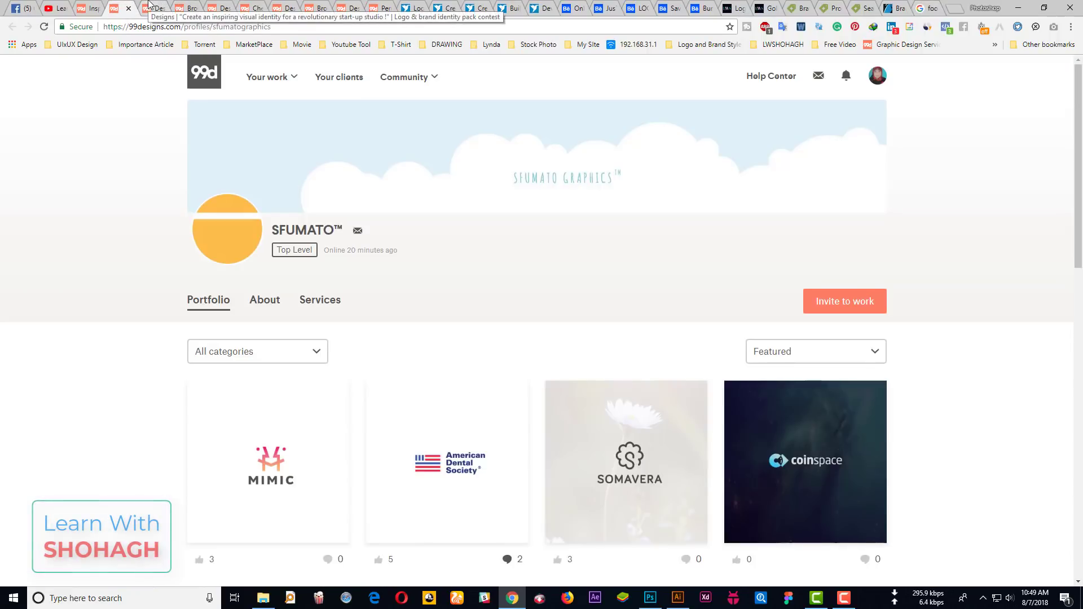
Review the Pepitos, GhondaGh and Testmytick designs, then bring up Scrunchy Pop winning entry #1415
click(150, 4)
click(183, 6)
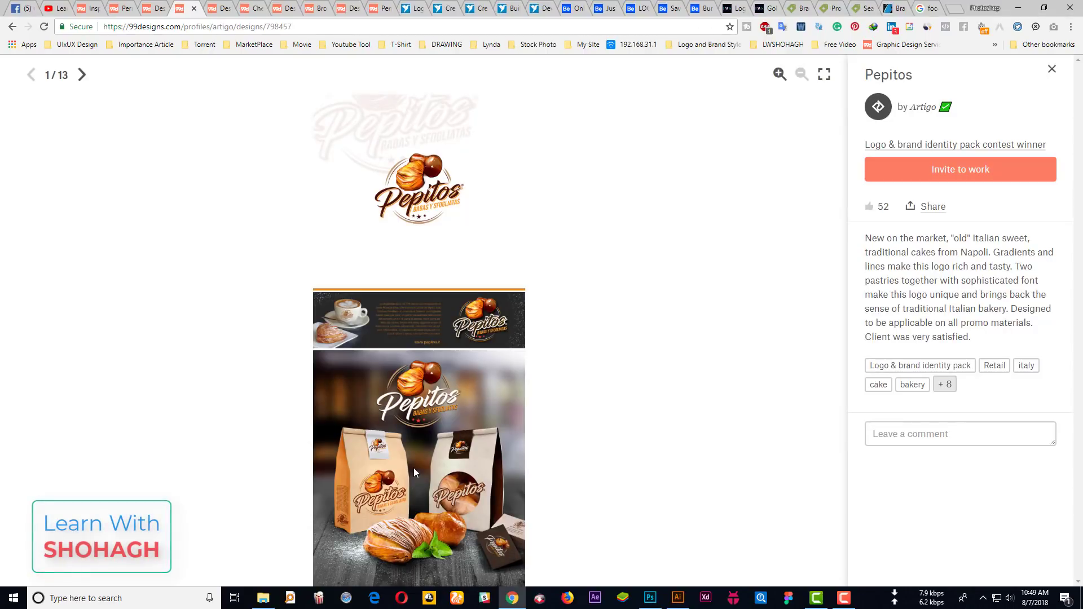
click(1053, 69)
click(421, 235)
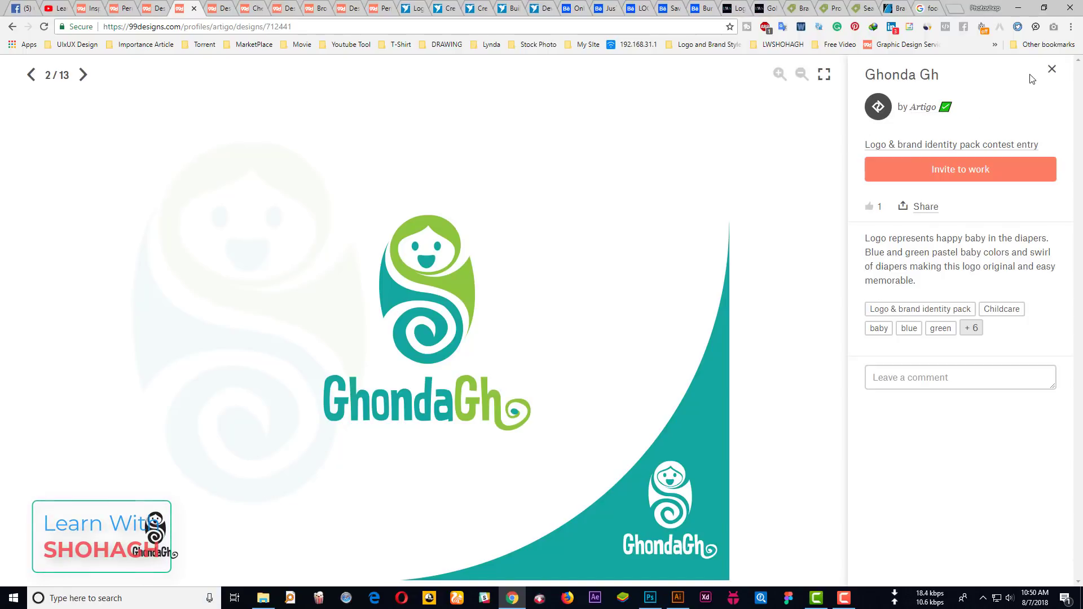
click(1053, 69)
mouse_move(626, 236)
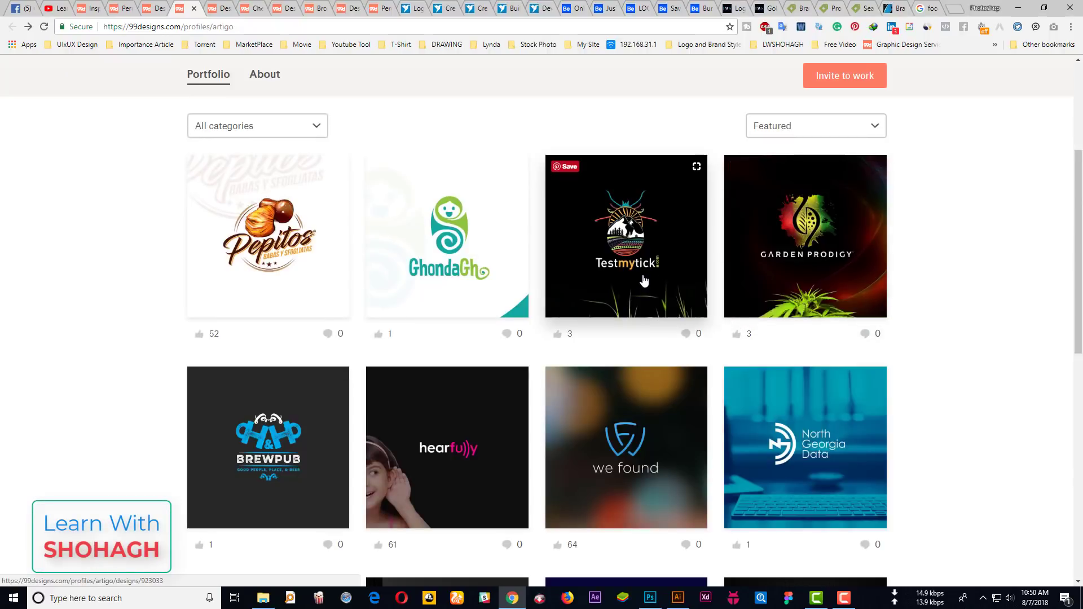
click(648, 243)
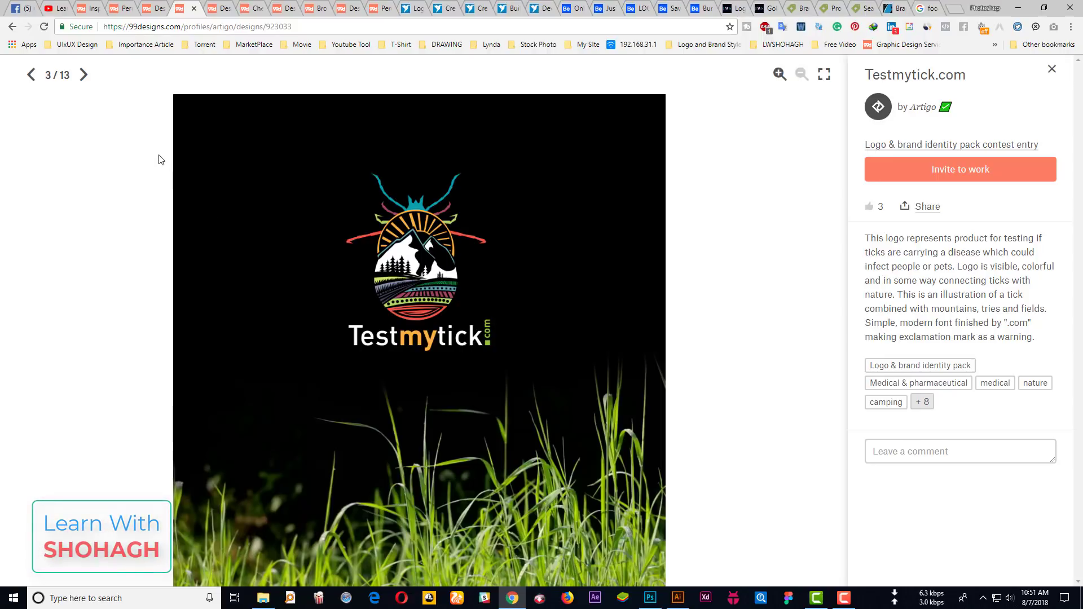
click(223, 7)
mouse_move(418, 338)
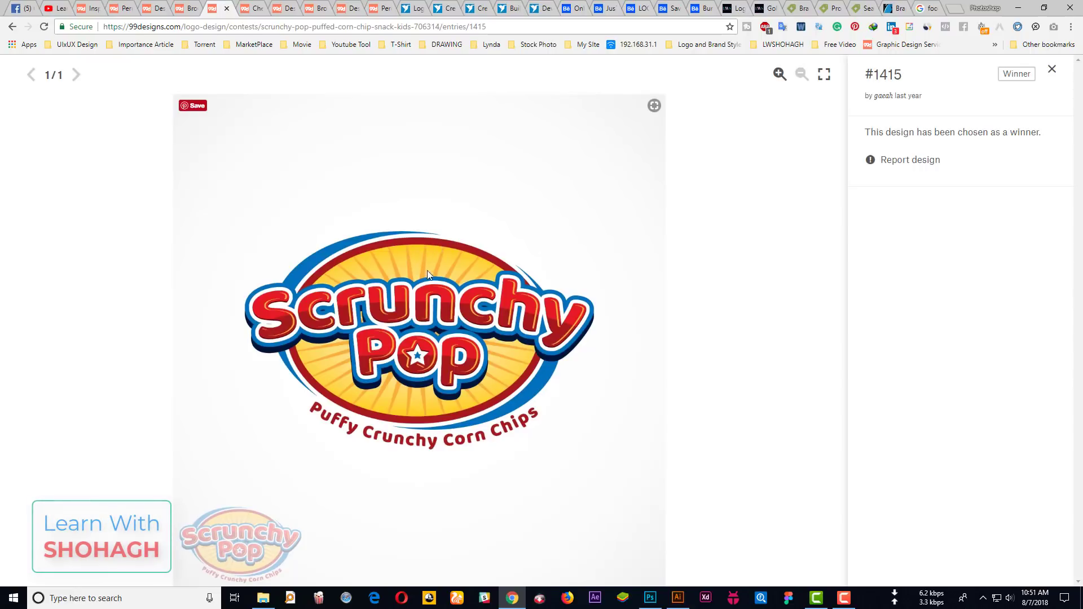
Close and re-view the Scrunchy Pop winning entry #1415 from the contest page
click(1054, 70)
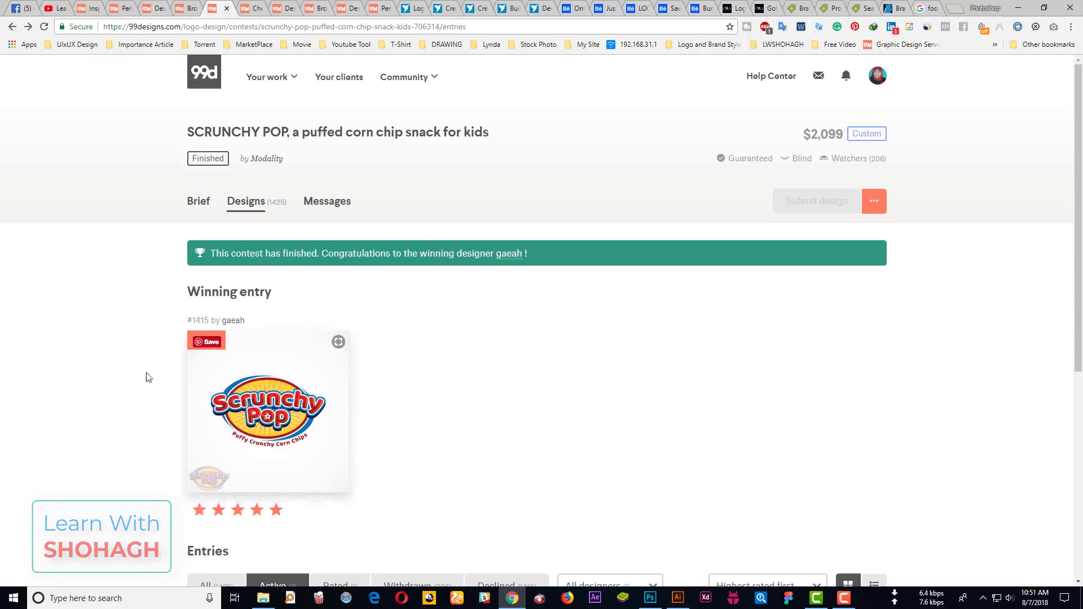
click(254, 406)
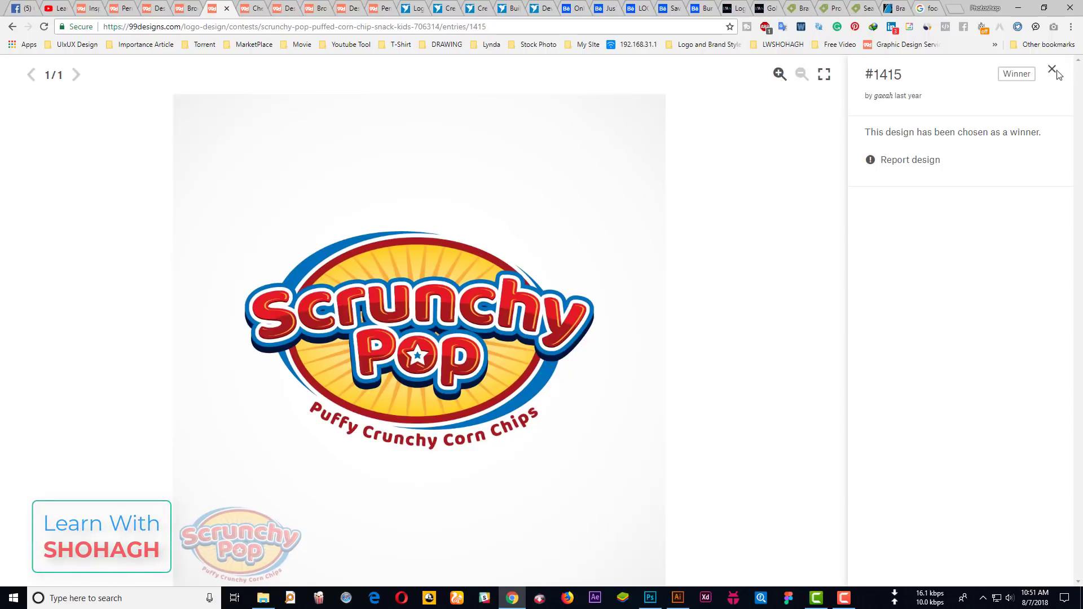
click(167, 302)
On the winning designer's portfolio, view the Aspirin Transportation design
click(249, 8)
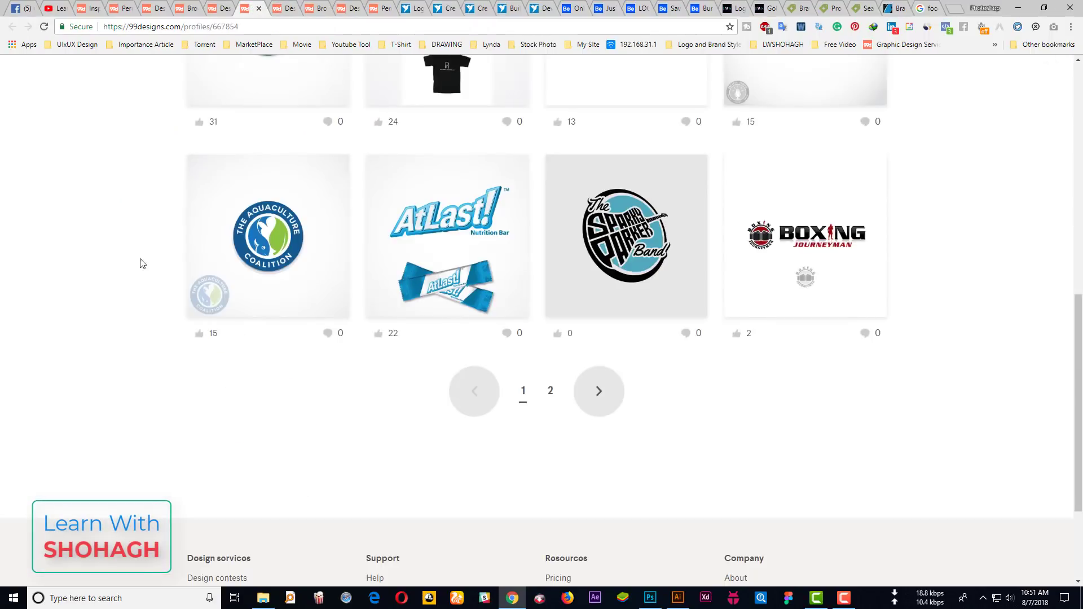
scroll(147, 327, up, 5)
scroll(151, 331, up, 5)
click(252, 371)
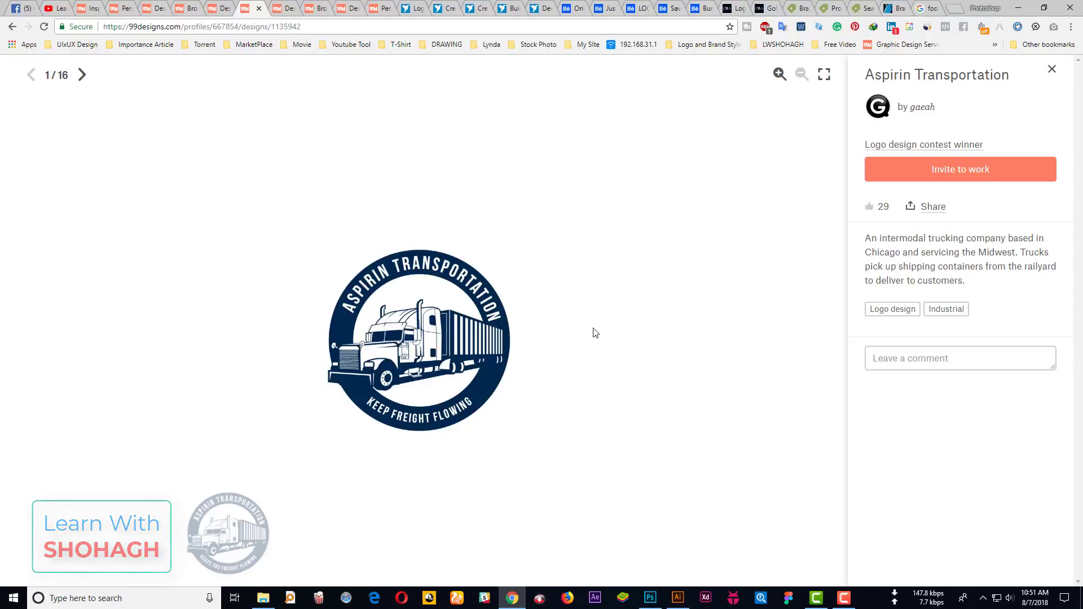
click(1052, 68)
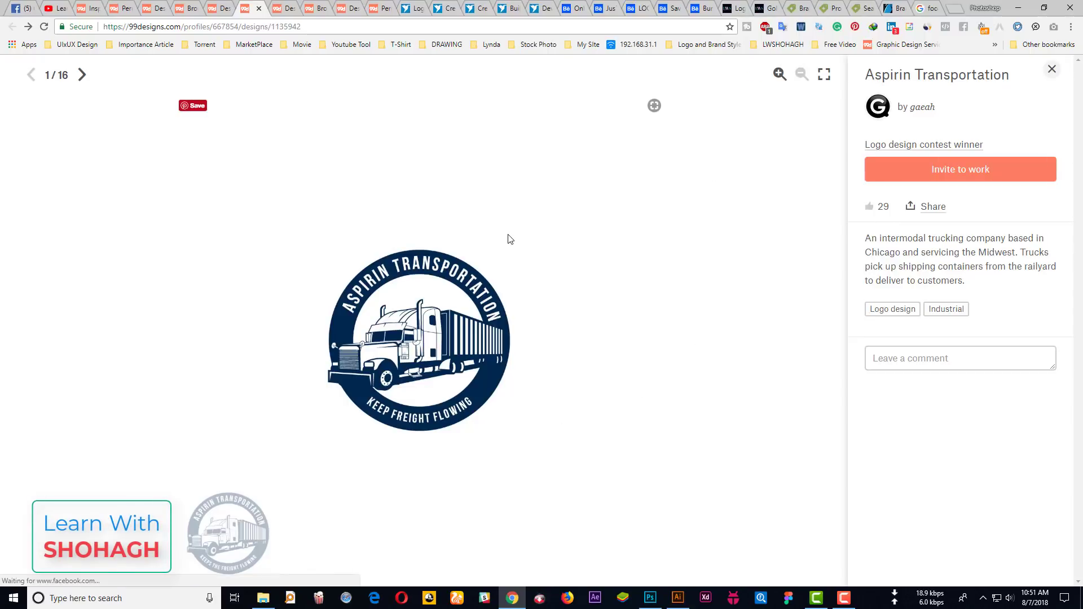
Scroll the portfolio grid and open the ESHL Hockey Theme Logo design
scroll(628, 369, down, 1)
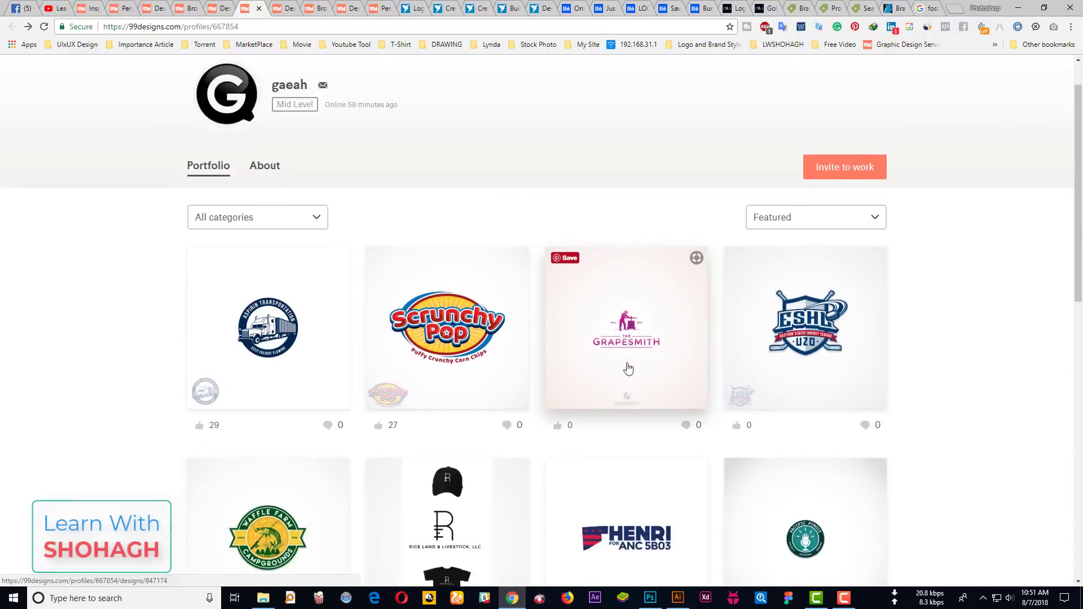
scroll(655, 361, down, 5)
scroll(685, 355, down, 2)
scroll(677, 361, down, 3)
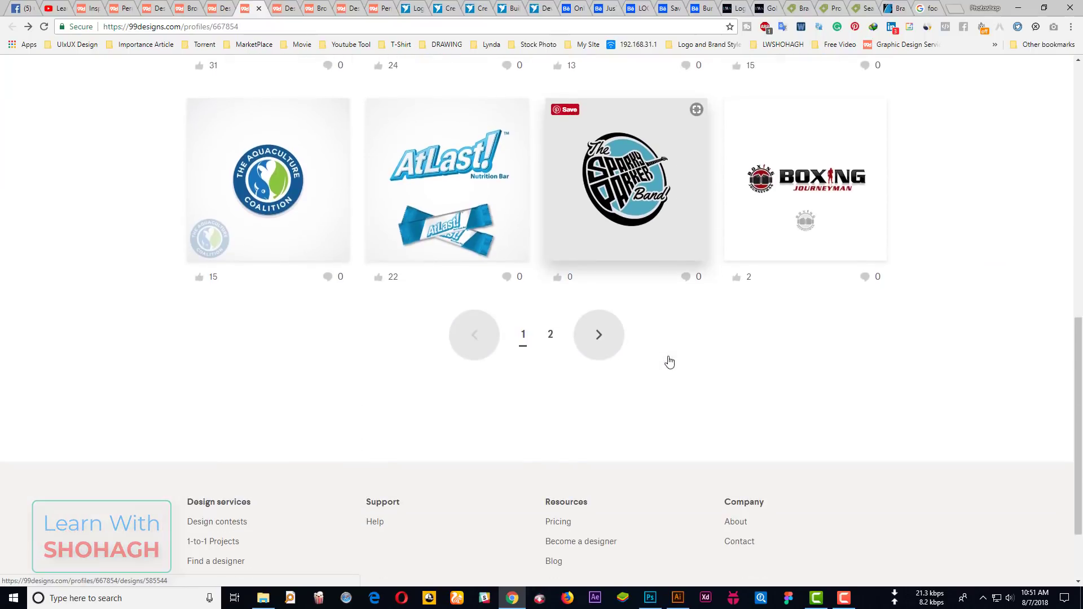
scroll(481, 279, up, 5)
scroll(482, 278, up, 4)
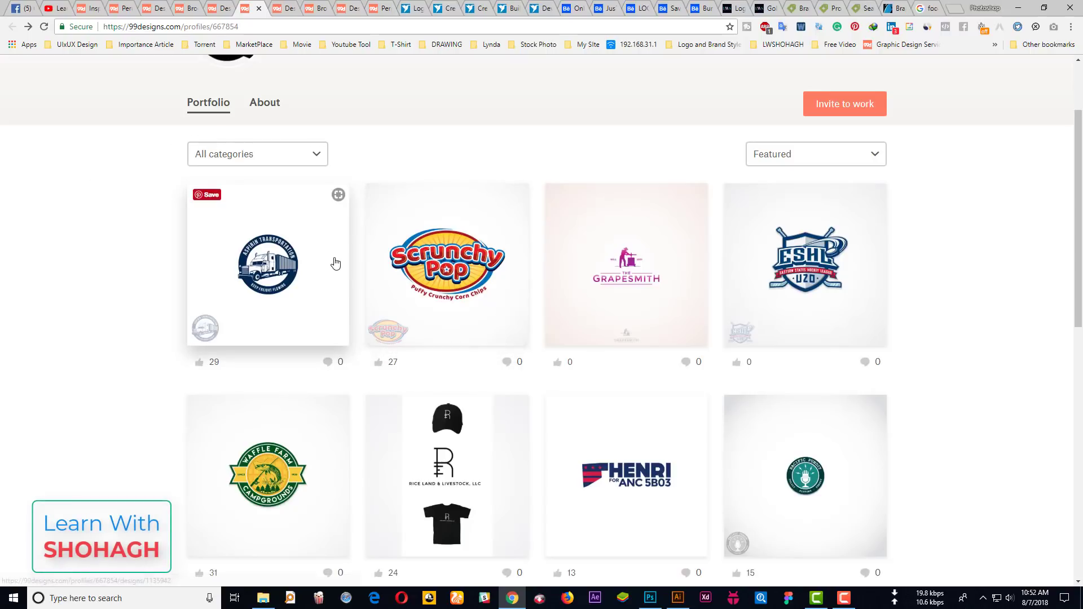
click(842, 269)
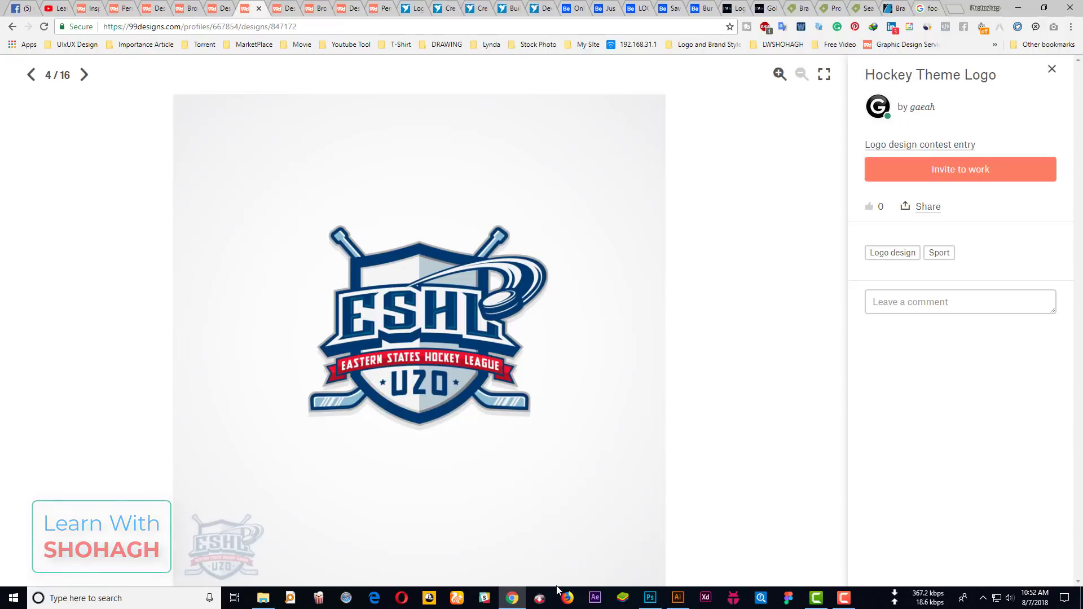
Create a new 1200 × 1500 px RGB document in Photoshop
click(649, 597)
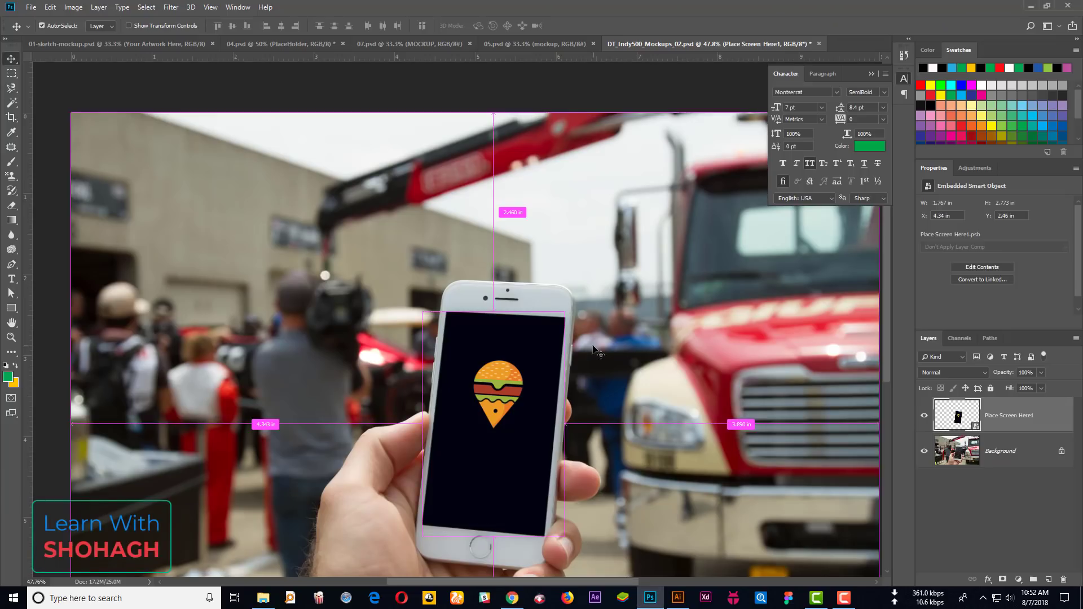
key(ctrl+n)
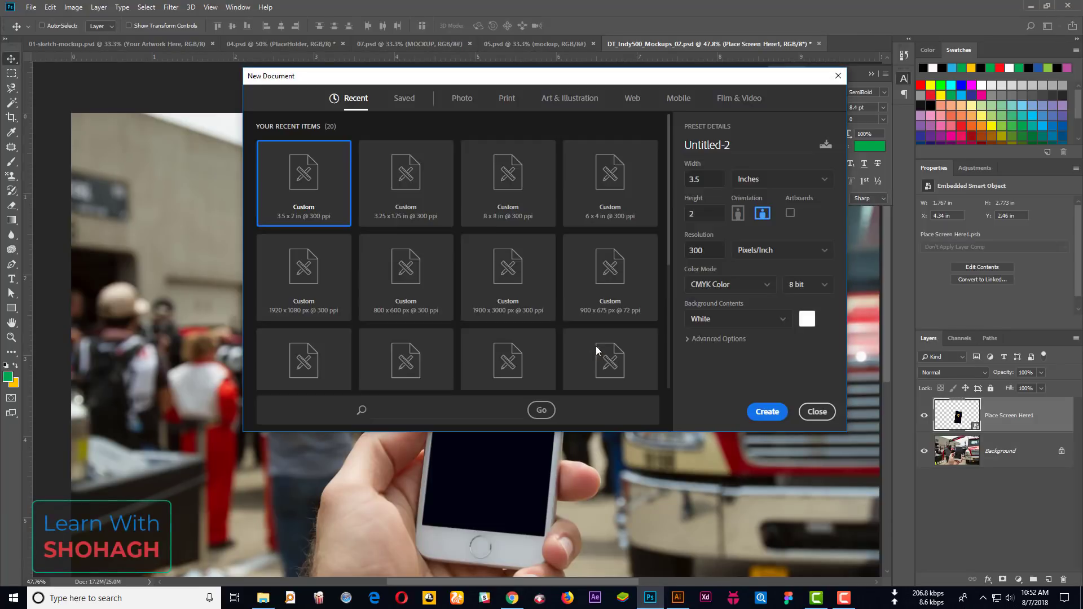
click(758, 186)
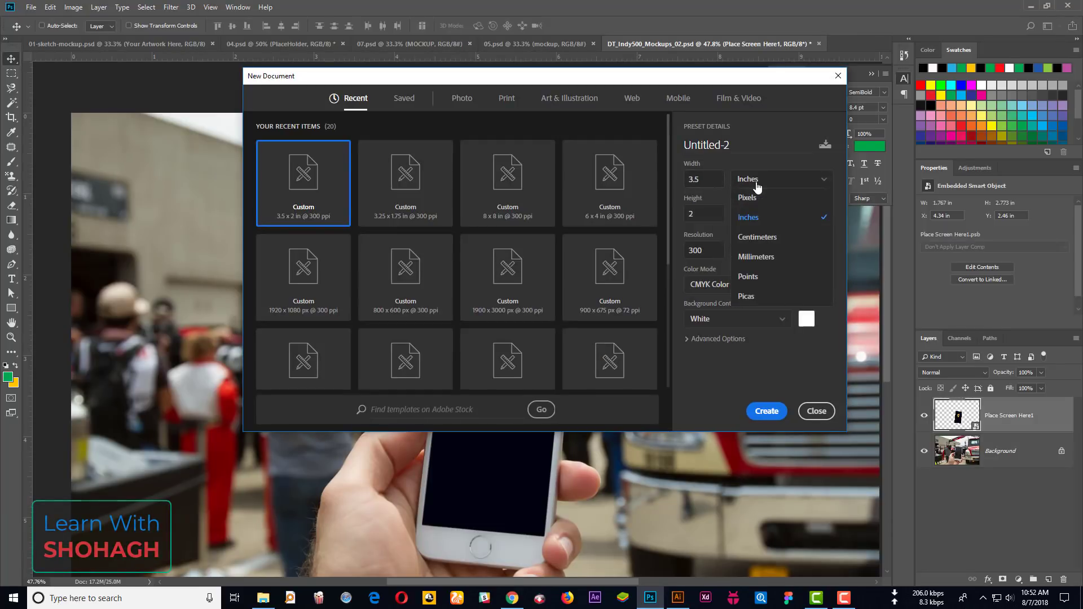
click(753, 199)
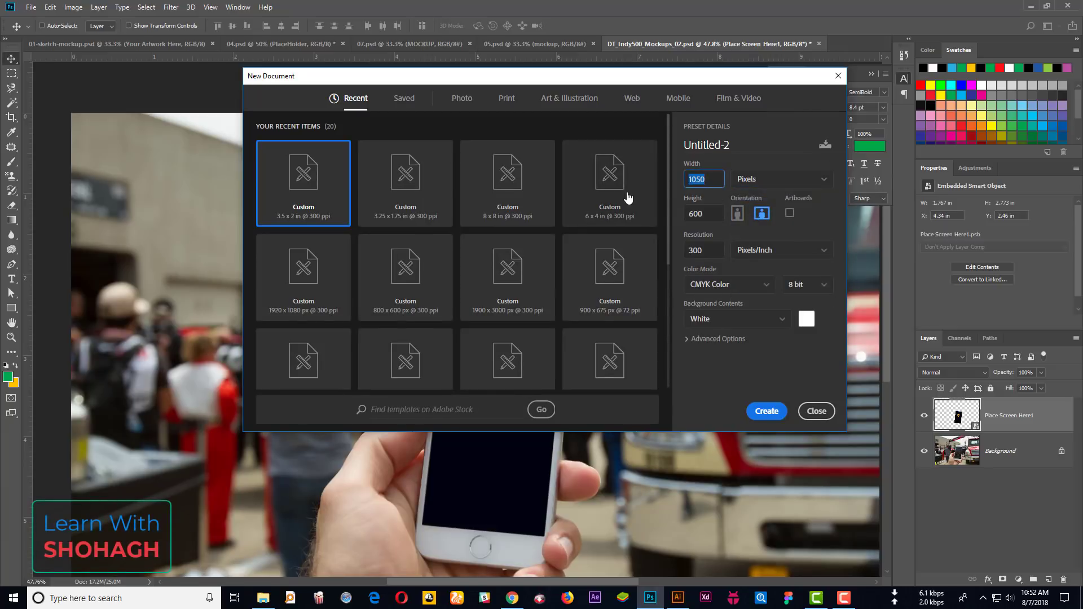
text(1200)
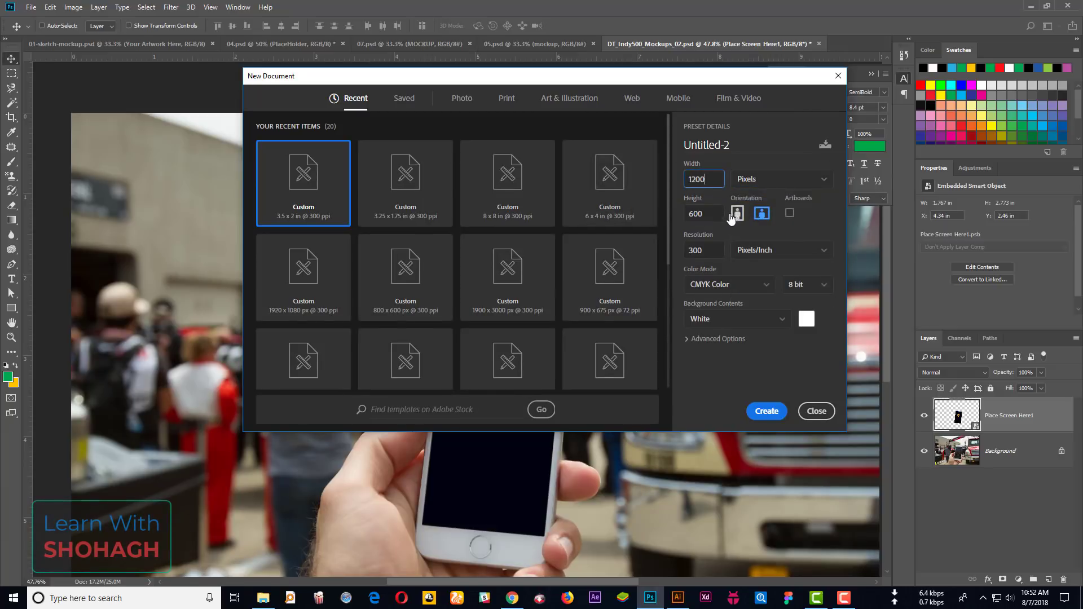
key(Tab)
text(15)
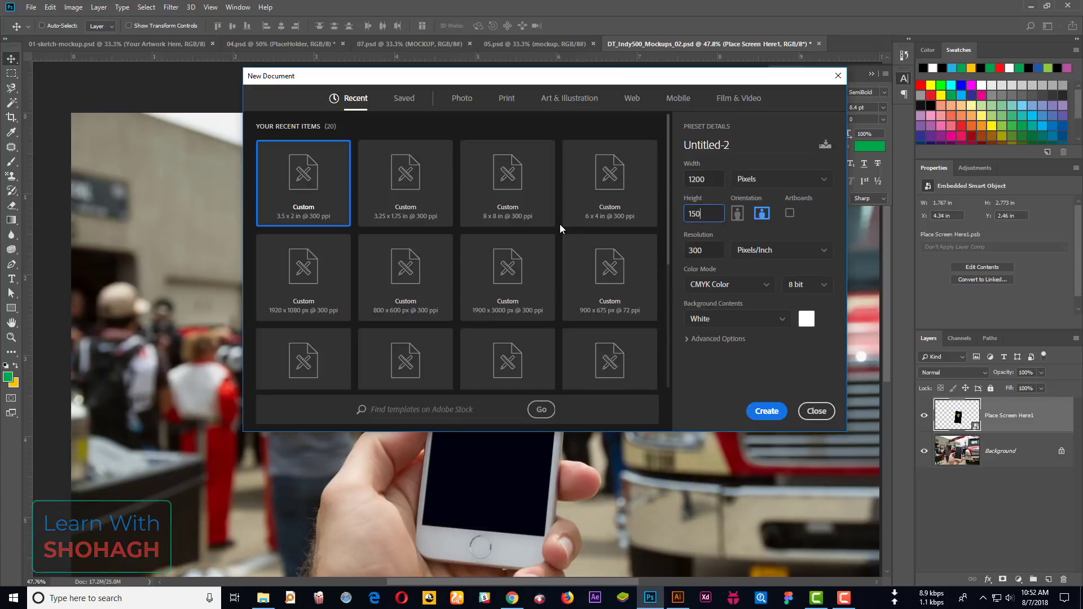
text(00)
click(725, 284)
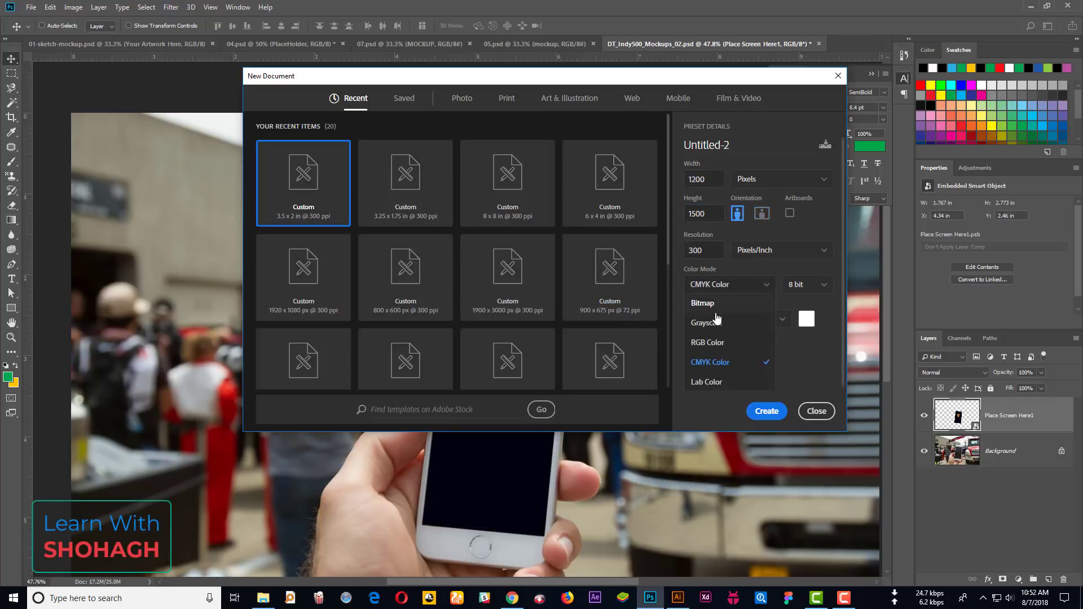
click(768, 412)
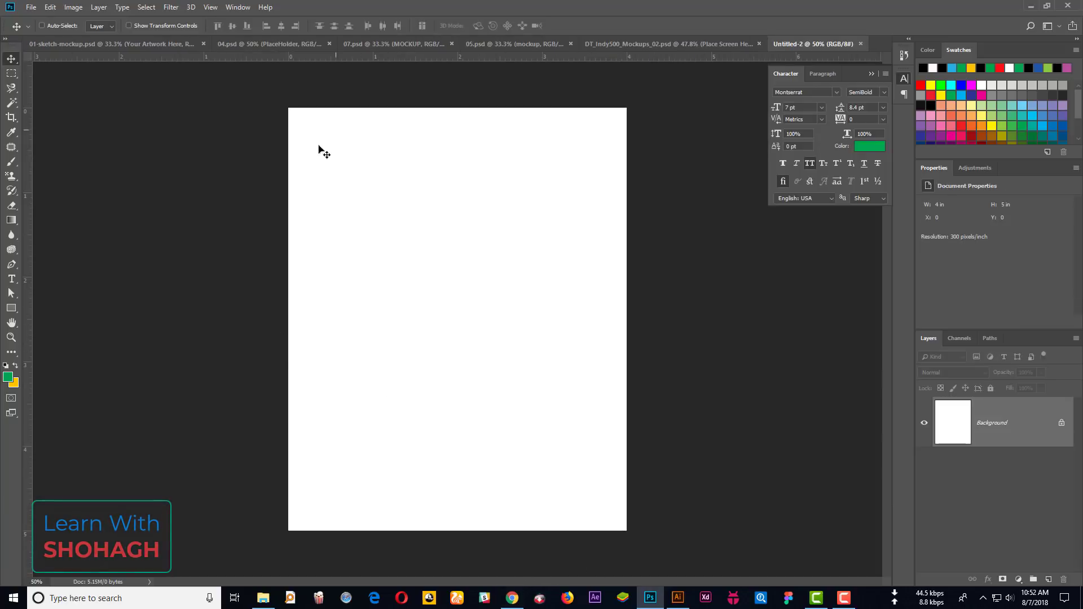
Crop the canvas bottom upward, shortening it to 4 × 3.653 in
key(c)
drag(456, 530, 457, 473)
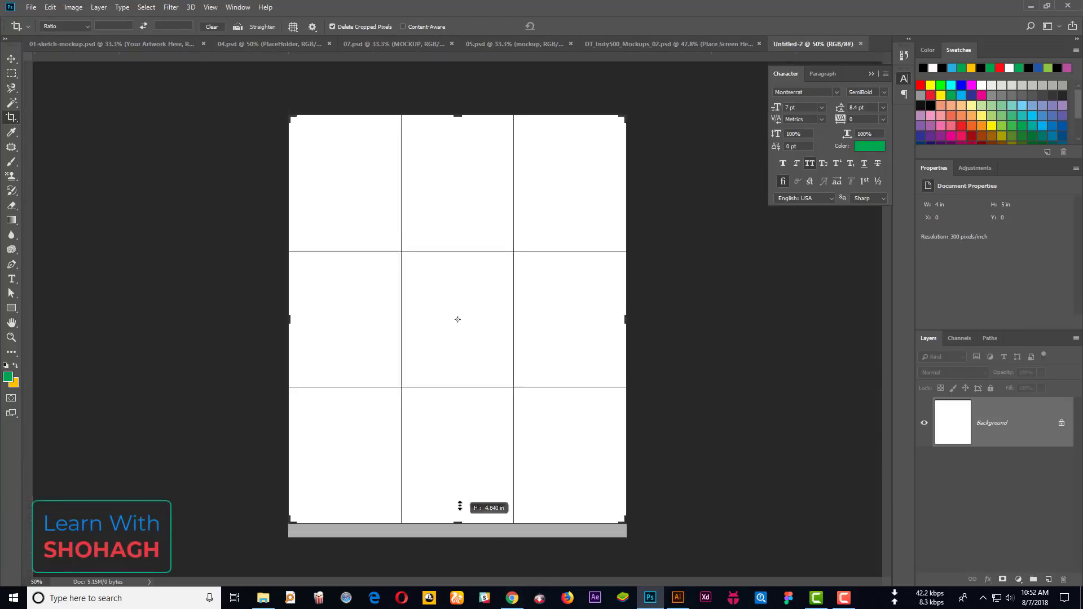
key(Return)
key(v)
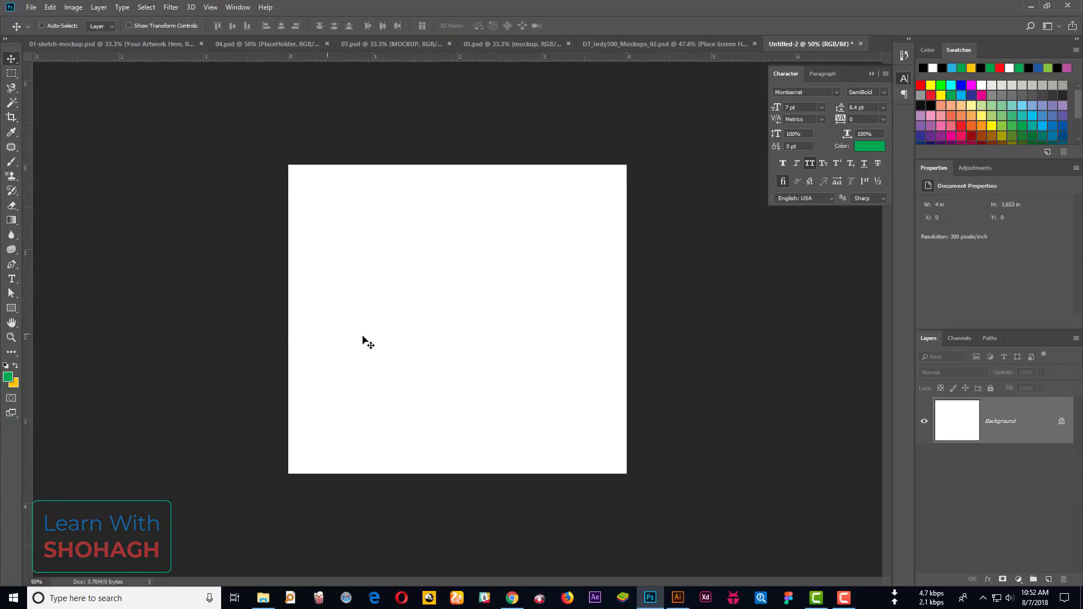
In Illustrator, select the white-text Burger Point logo on the right
click(678, 597)
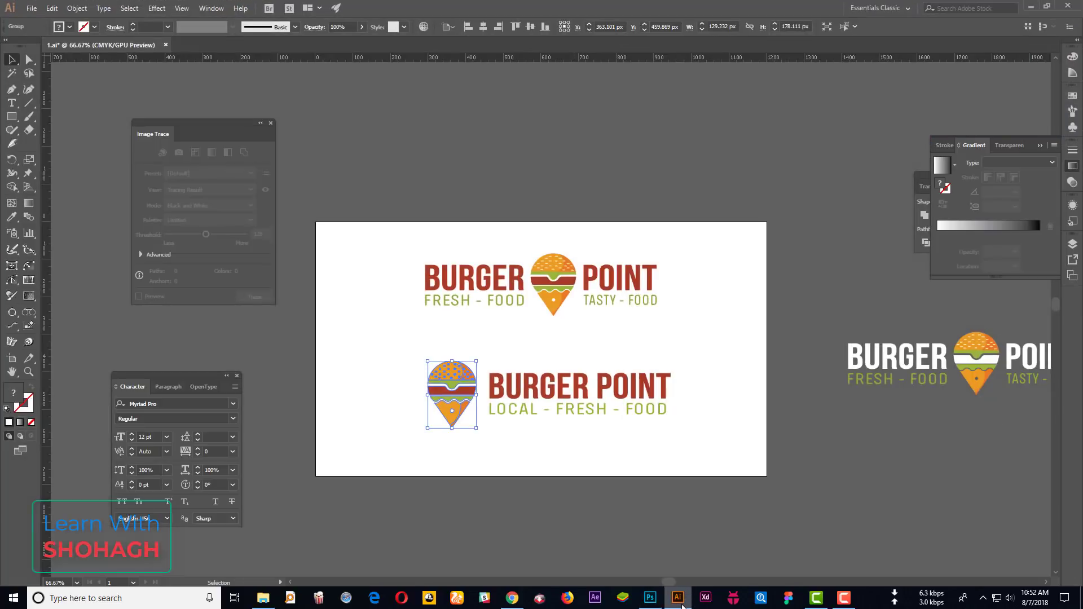
click(583, 355)
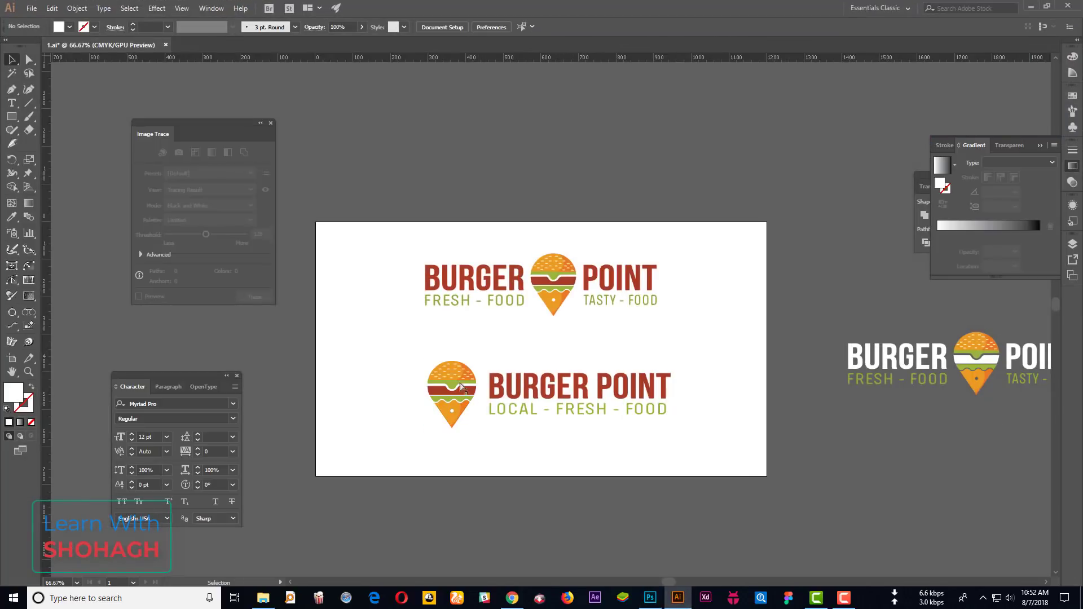
scroll(733, 384, right, 3)
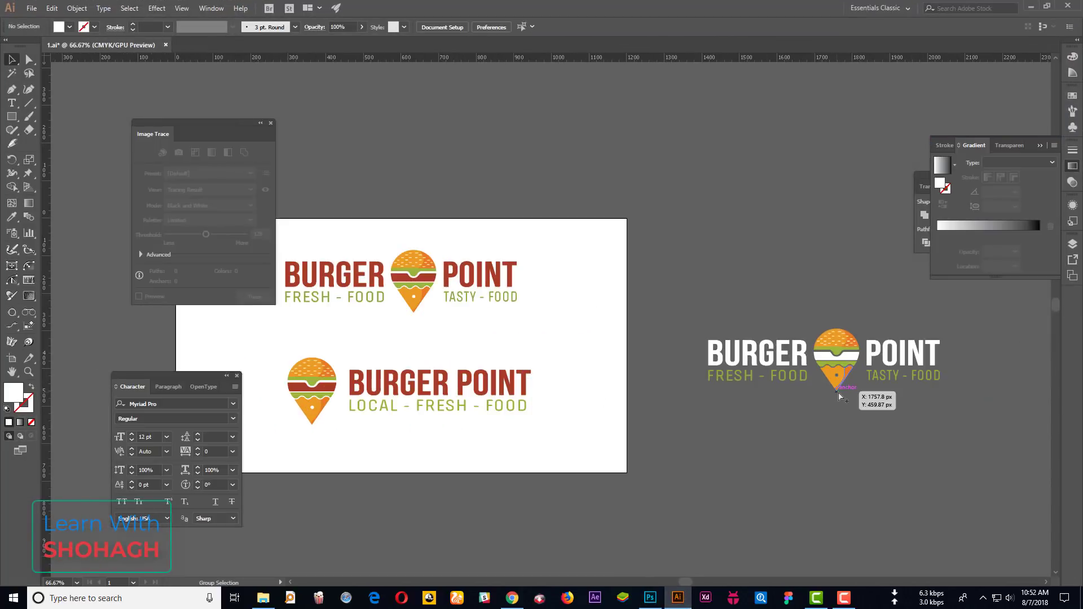
click(721, 309)
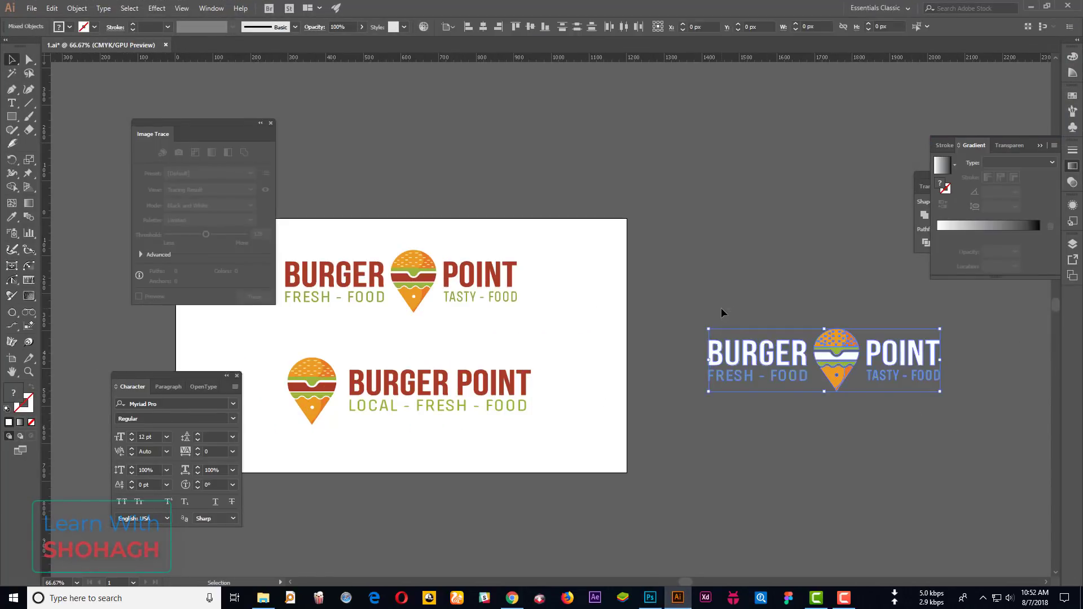
Unlock the Photoshop Background as Layer 0 and add a horizontal guide across the canvas middle
click(651, 599)
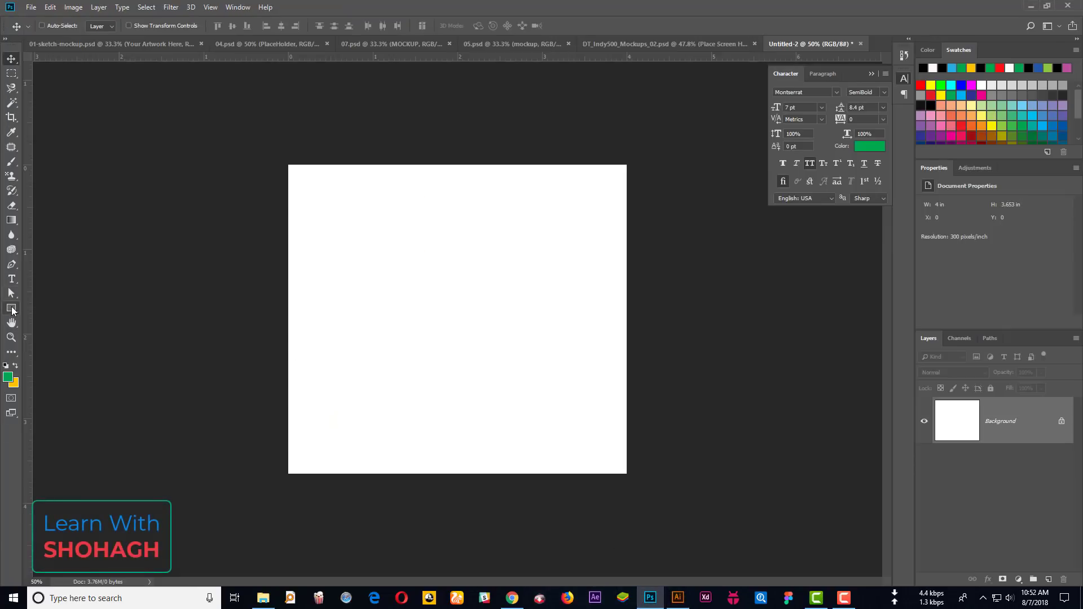
click(1061, 423)
key(ctrl+t)
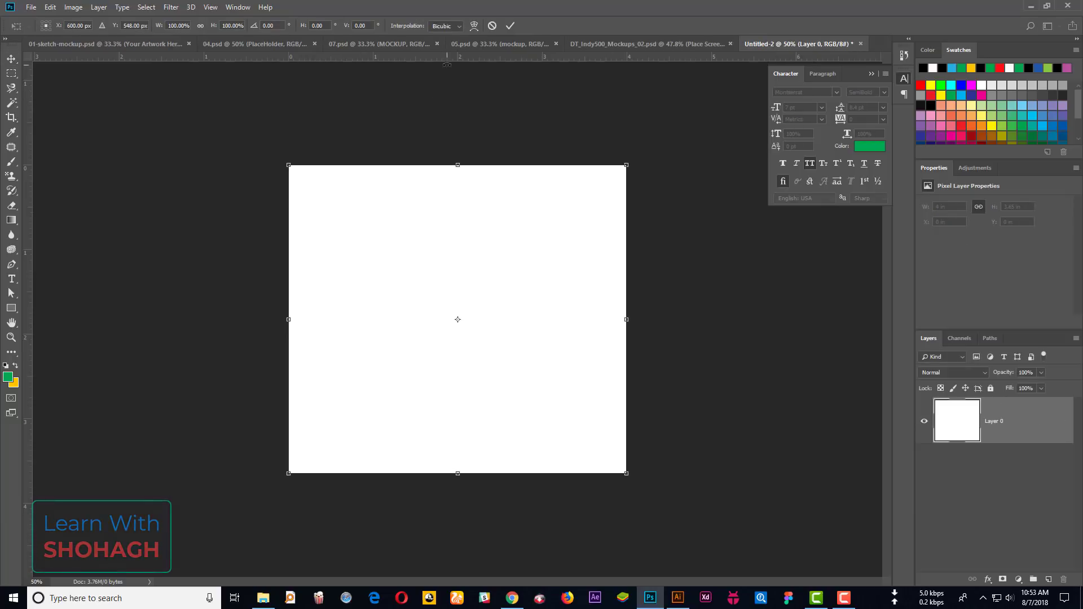
drag(447, 64, 433, 319)
key(Return)
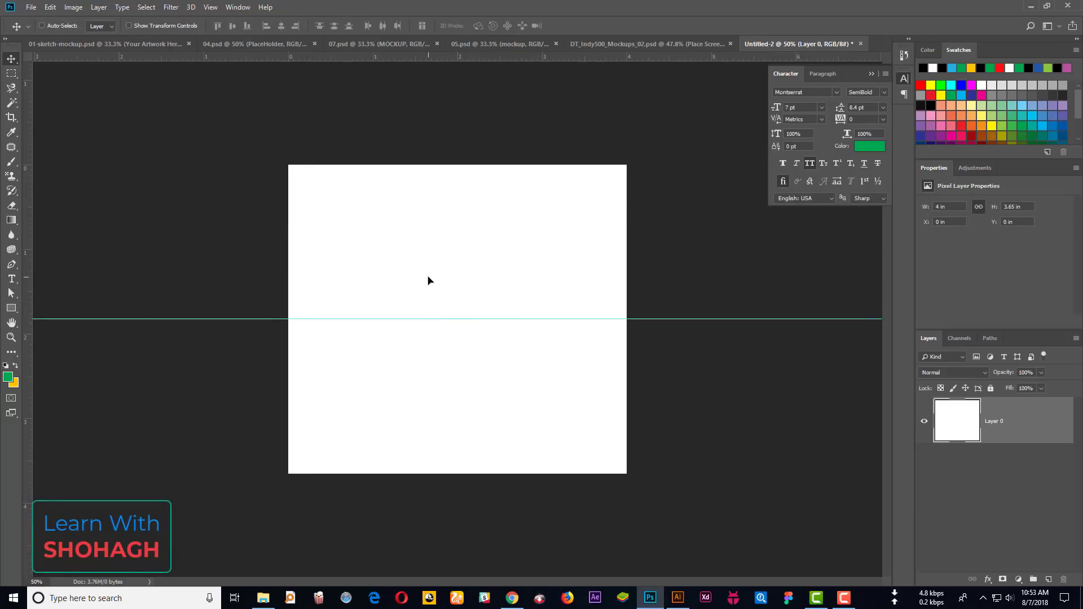
Select the top Burger Point logo in Illustrator and drag it toward Photoshop
click(678, 597)
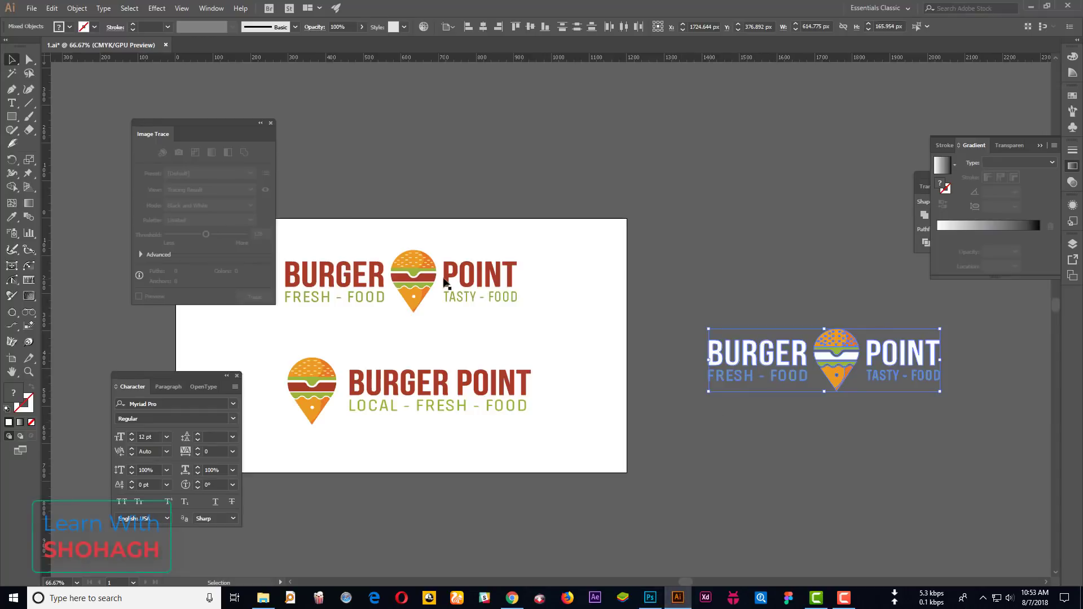
click(376, 282)
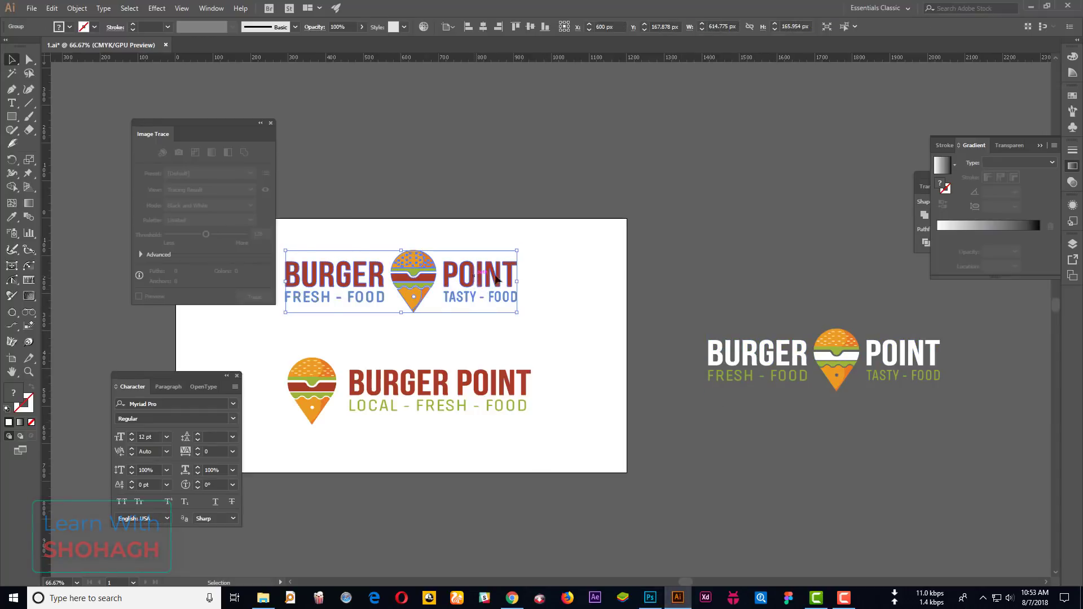
mouse_move(497, 305)
mouse_down()
mouse_move(658, 597)
mouse_move(486, 254)
mouse_up()
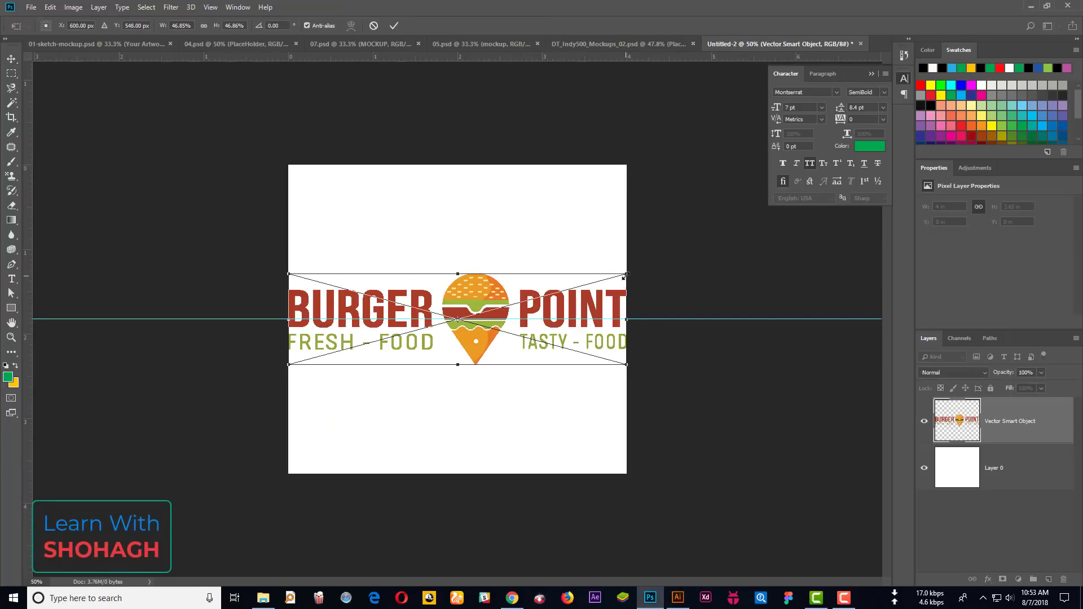
Scale the placed logo to about a third and centre it in the canvas's top half
mouse_move(624, 276)
mouse_down()
mouse_move(576, 284)
mouse_move(546, 240)
mouse_up()
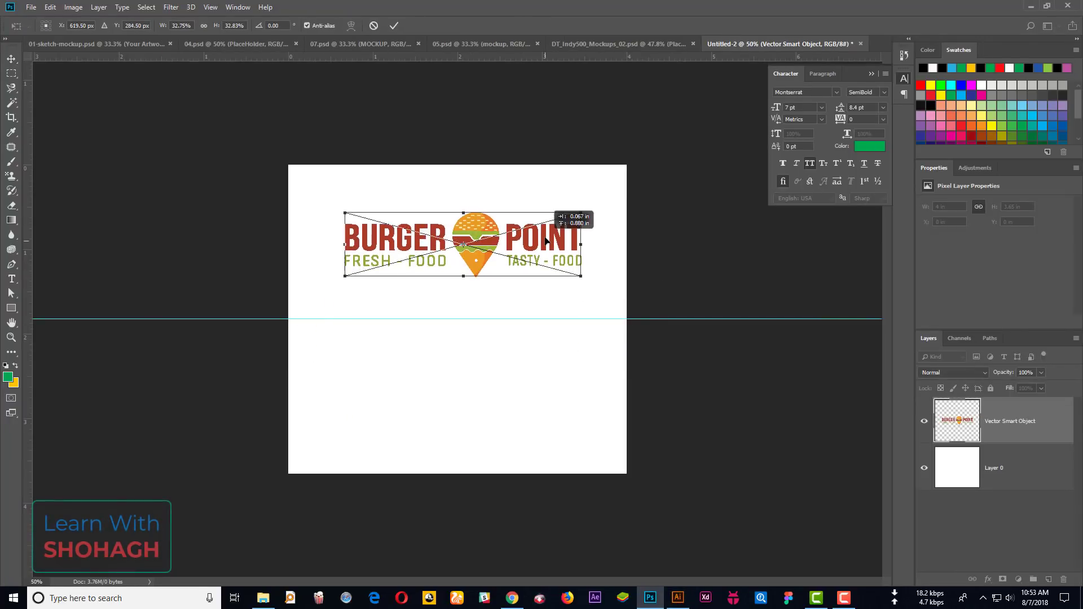
key(Return)
click(11, 74)
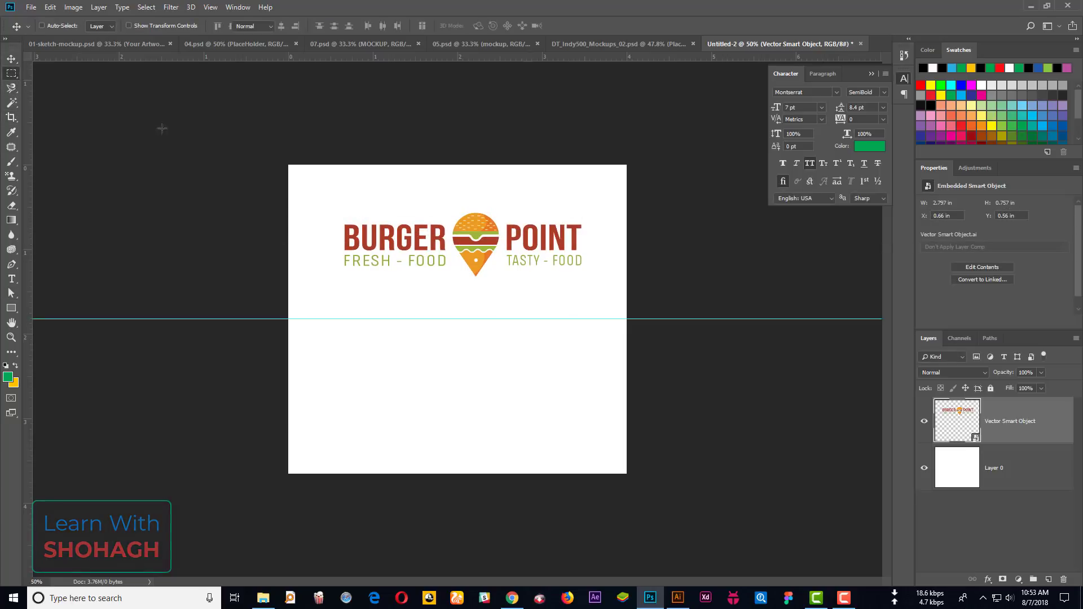
drag(663, 344, 683, 312)
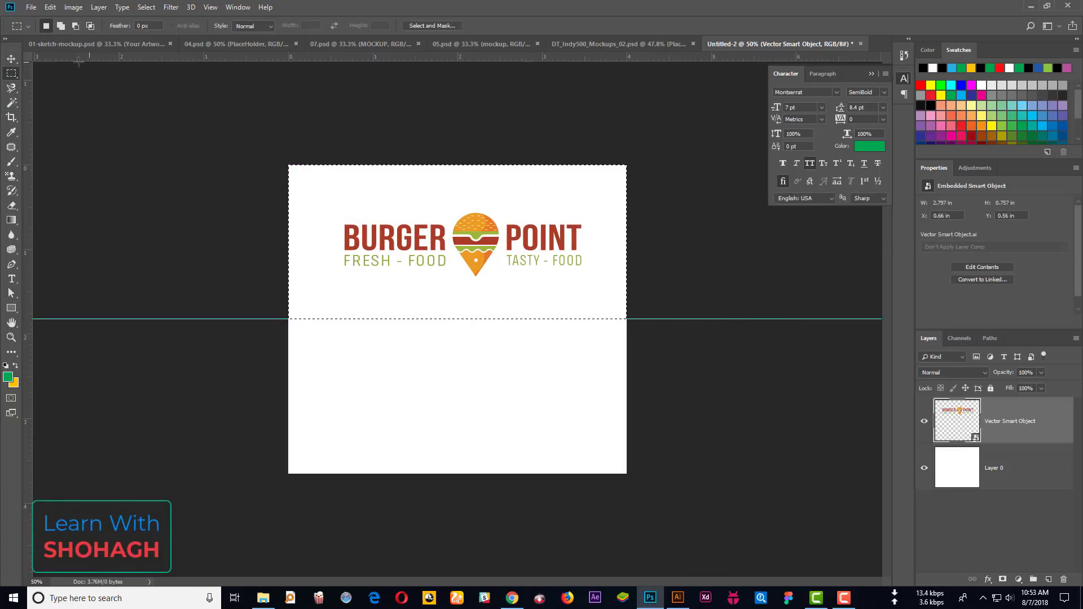
click(11, 58)
click(233, 26)
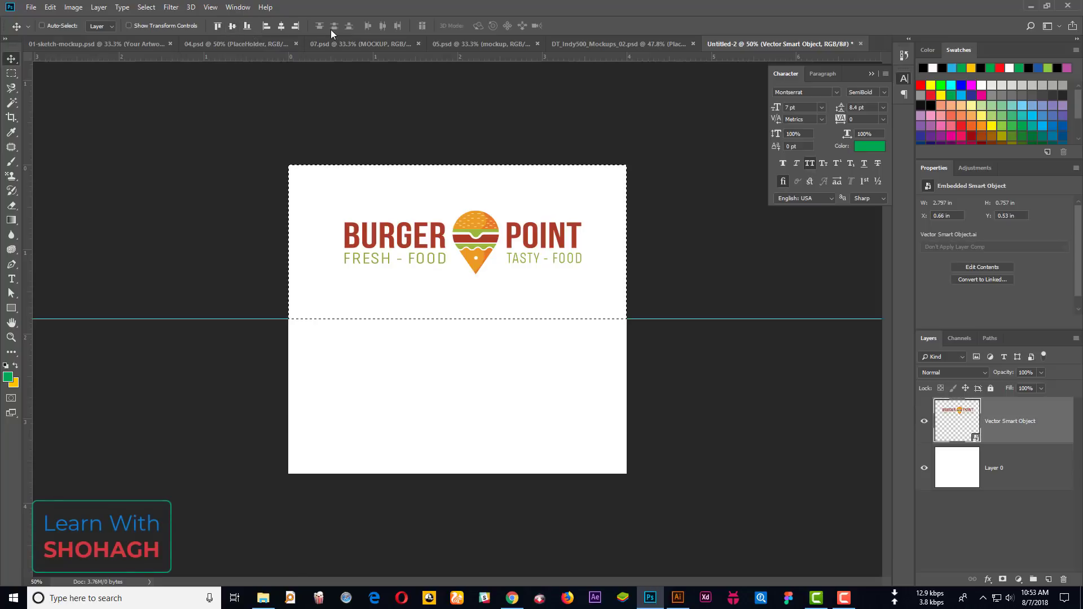
click(281, 26)
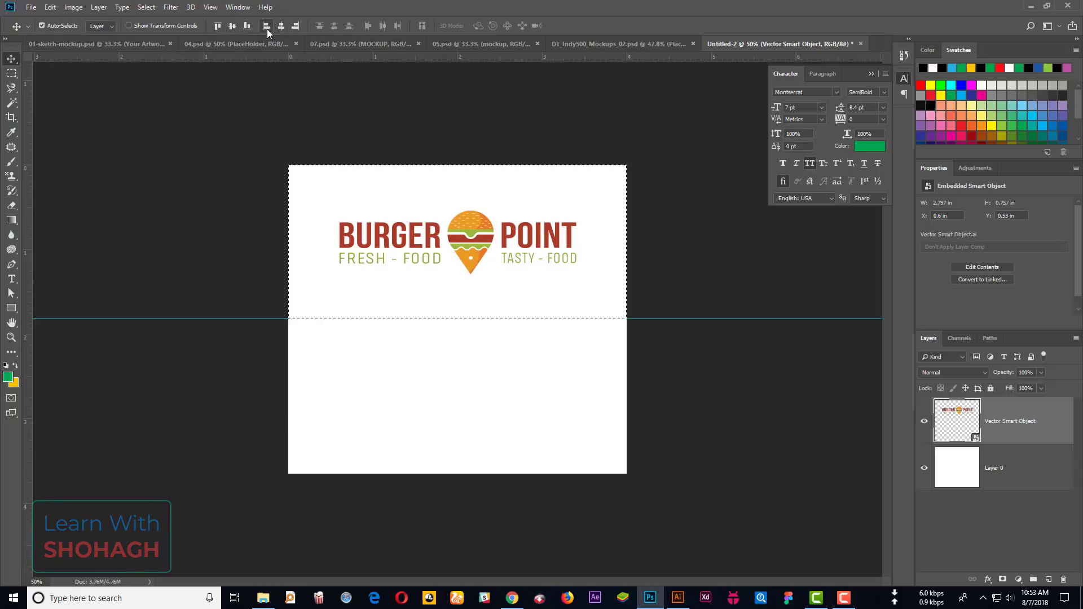
Shrink the logo slightly around its centre
key(ctrl+t)
drag(576, 210, 563, 216)
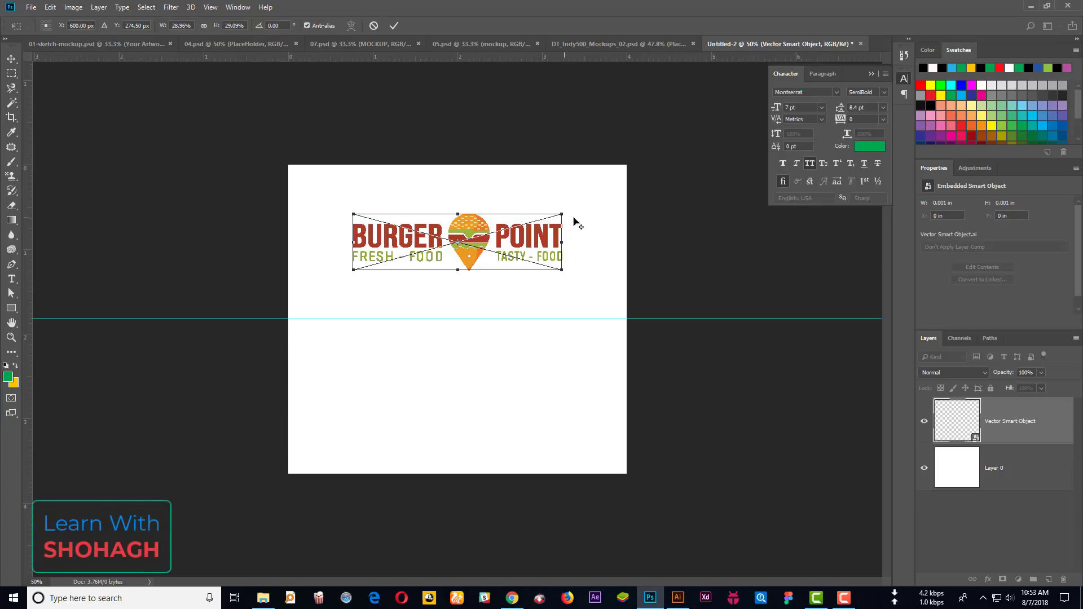
key(Return)
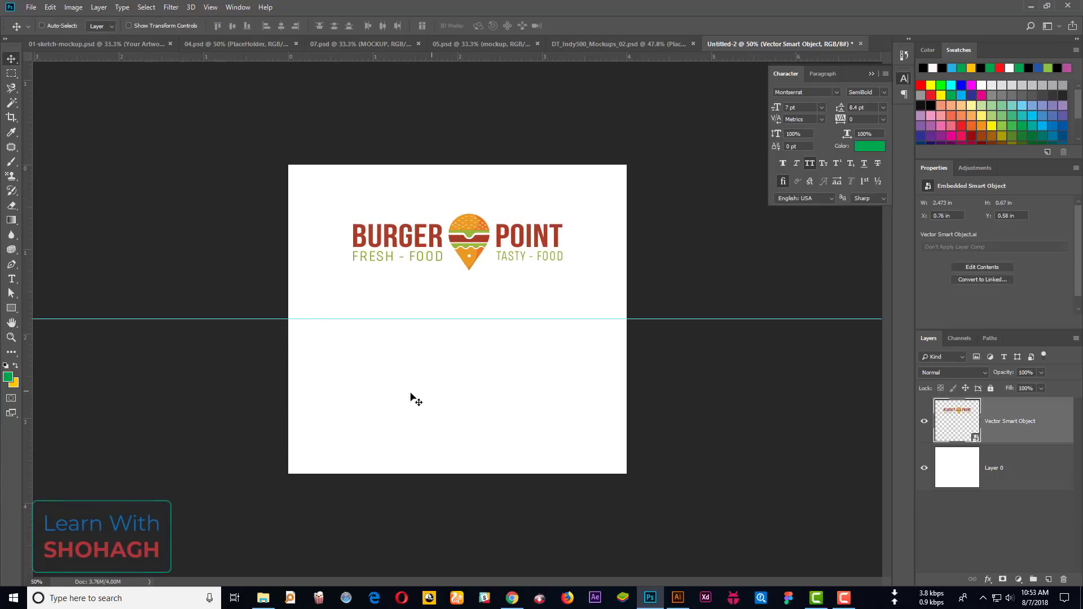
key(ctrl+minus)
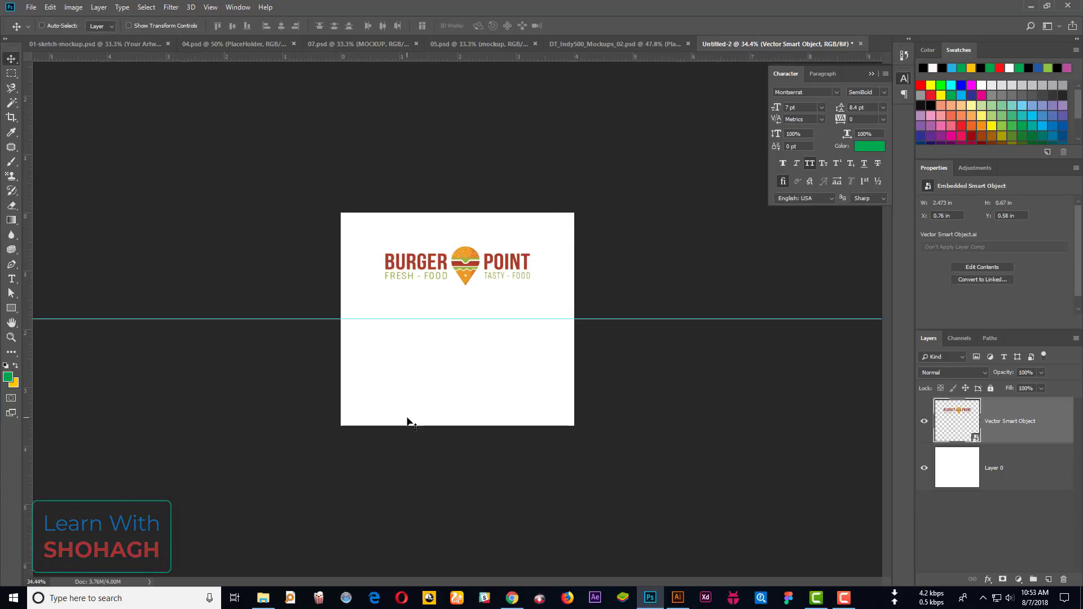
Extend the canvas downward and add a horizontal guide at about 3.6 in
key(c)
drag(458, 426, 460, 491)
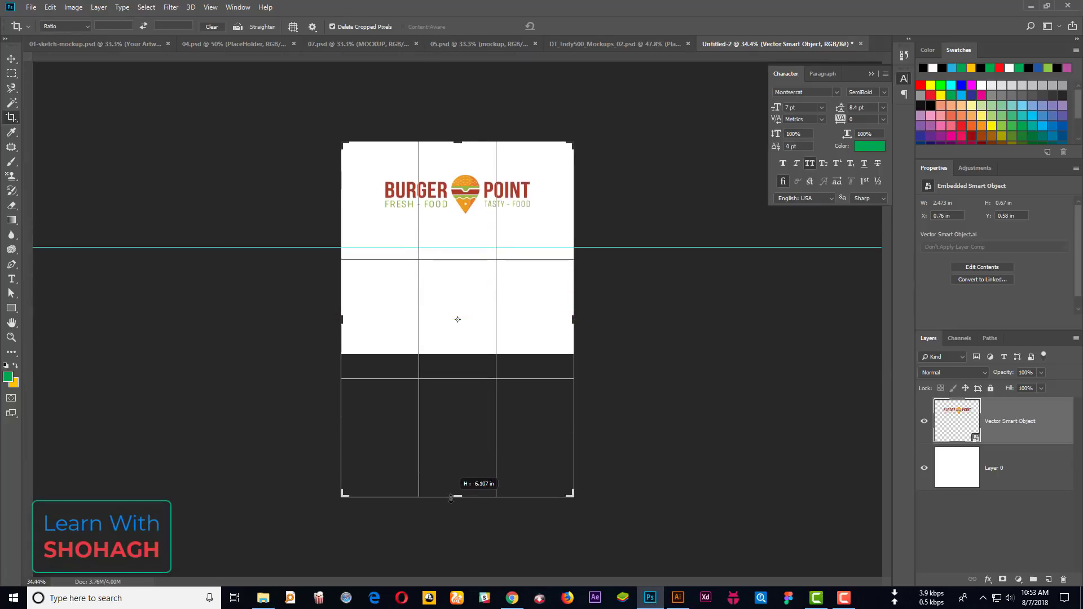
key(Return)
click(11, 58)
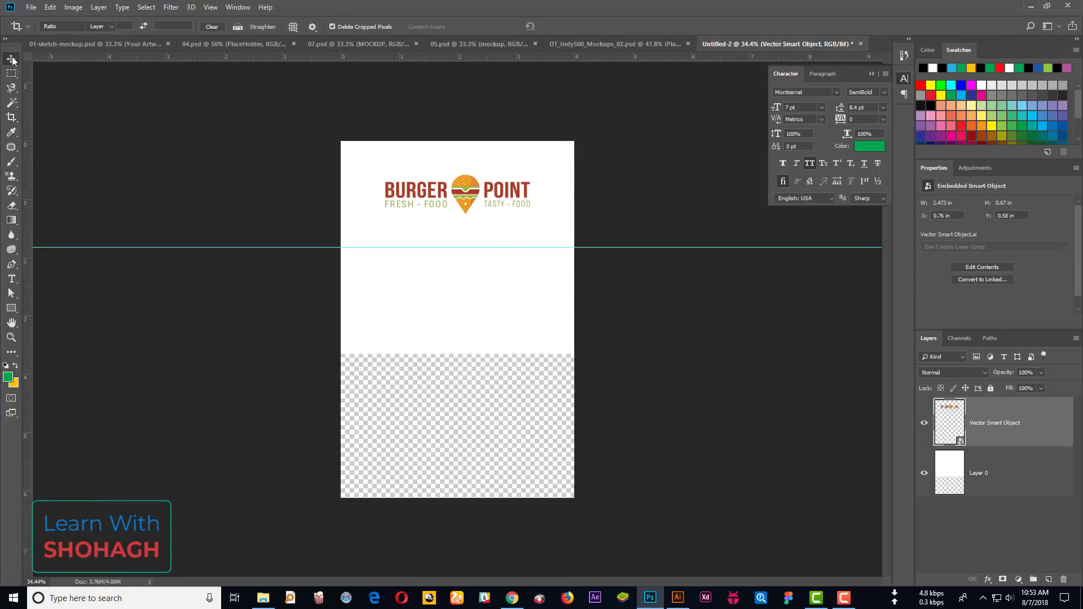
drag(366, 57, 428, 357)
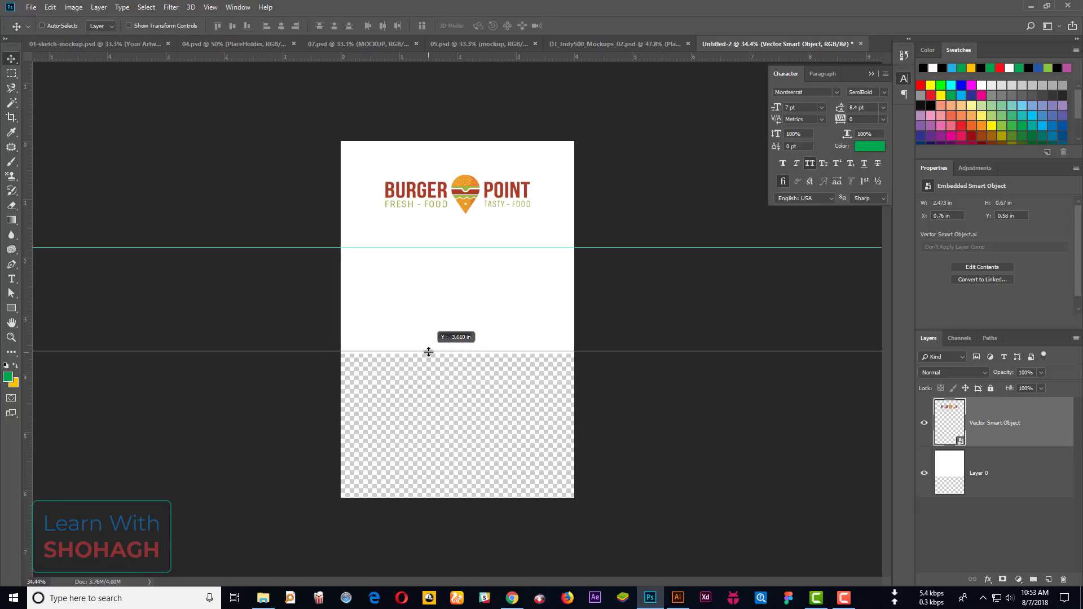
scroll(418, 330, up, 2)
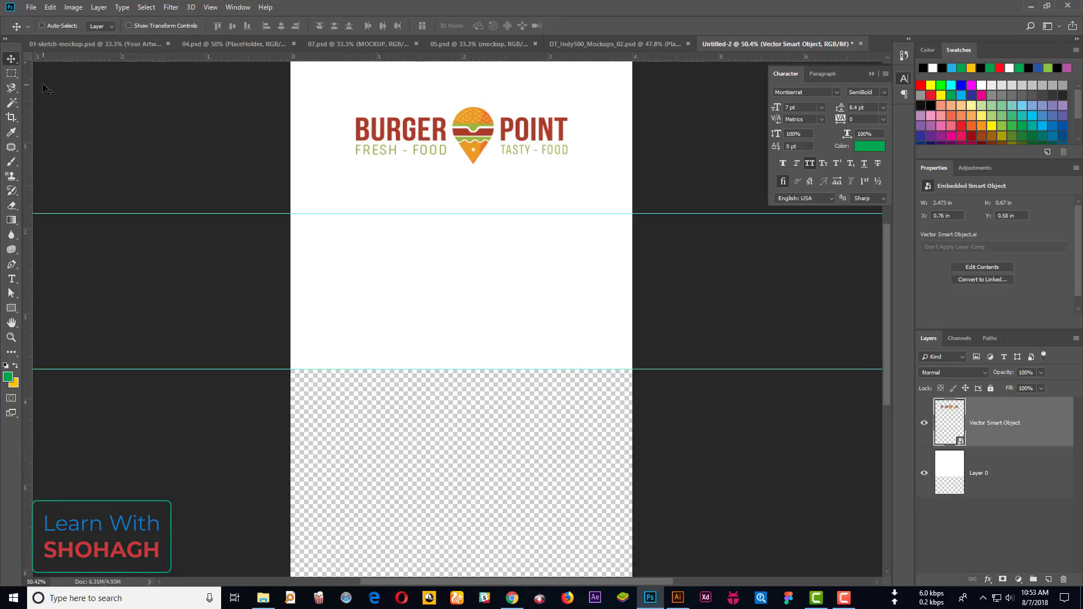
Select the band between the guides and add a third guide at 5.473 in
click(12, 73)
mouse_move(261, 204)
mouse_down()
mouse_move(702, 359)
mouse_move(701, 376)
mouse_up()
drag(273, 218, 704, 367)
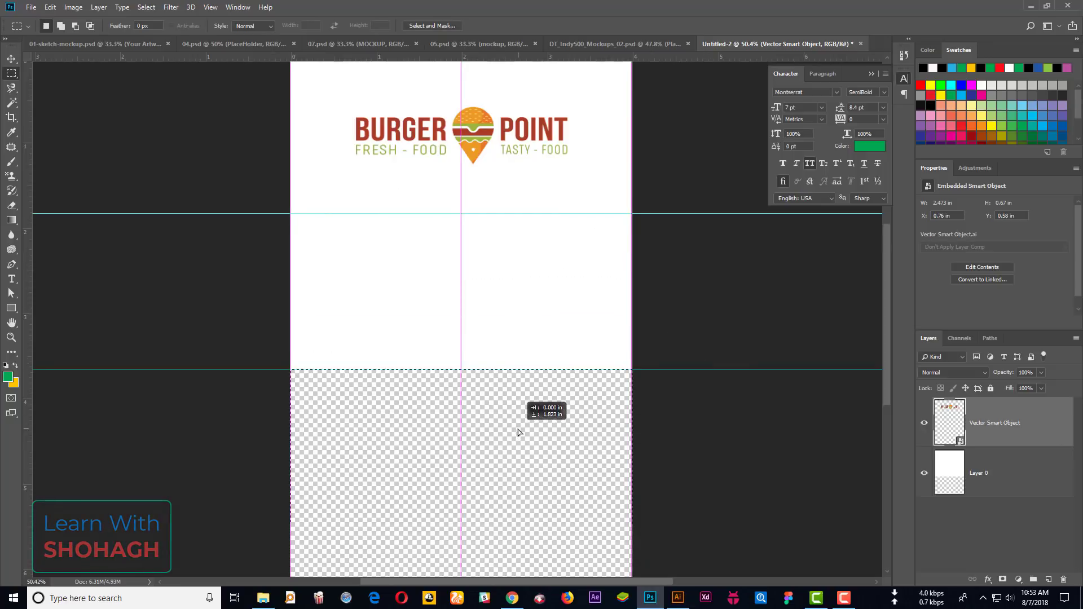
drag(506, 280, 517, 435)
scroll(515, 382, down, 2)
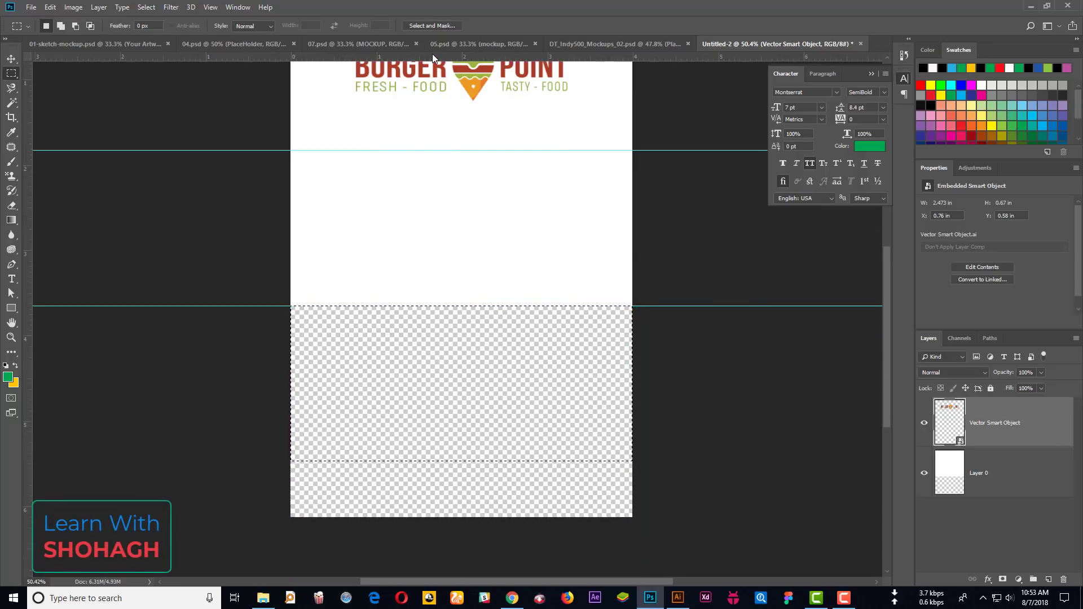
drag(433, 56, 479, 461)
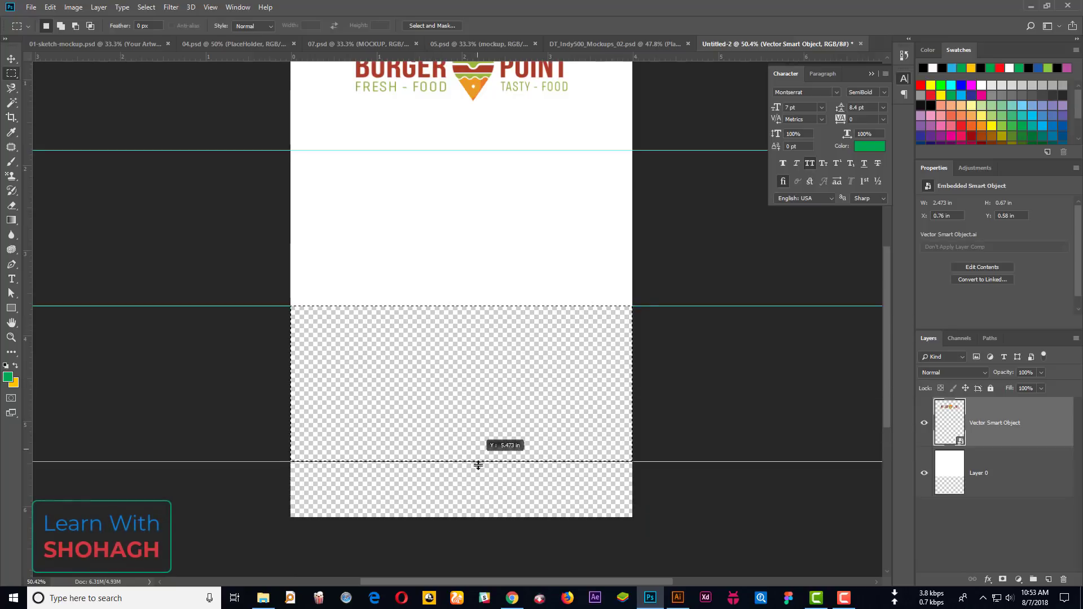
key(ctrl+d)
Crop the canvas so its bottom sits on the lowest guide
key(c)
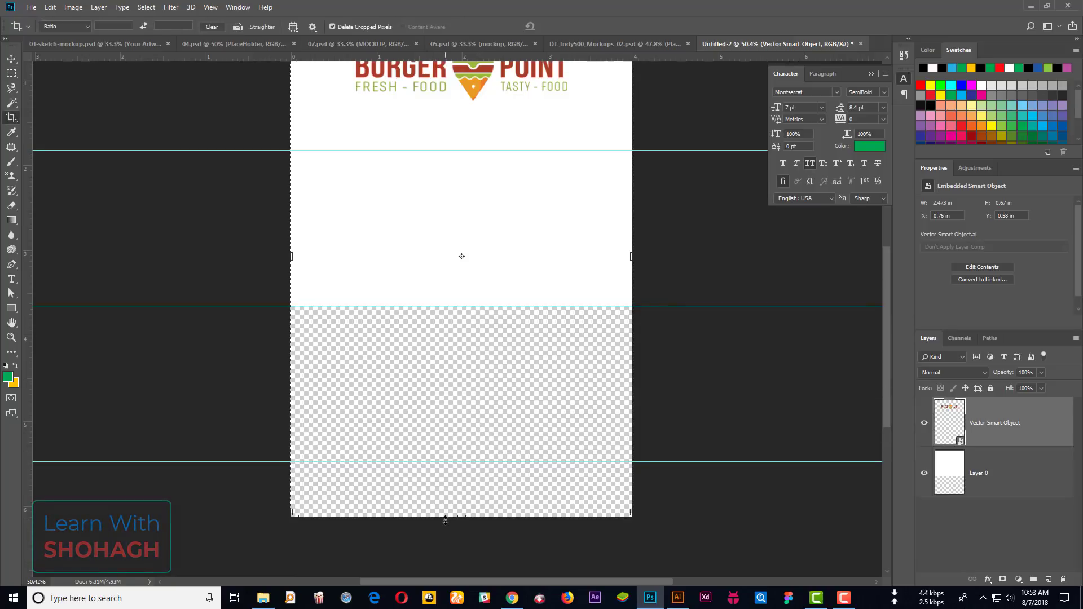
drag(460, 516, 463, 490)
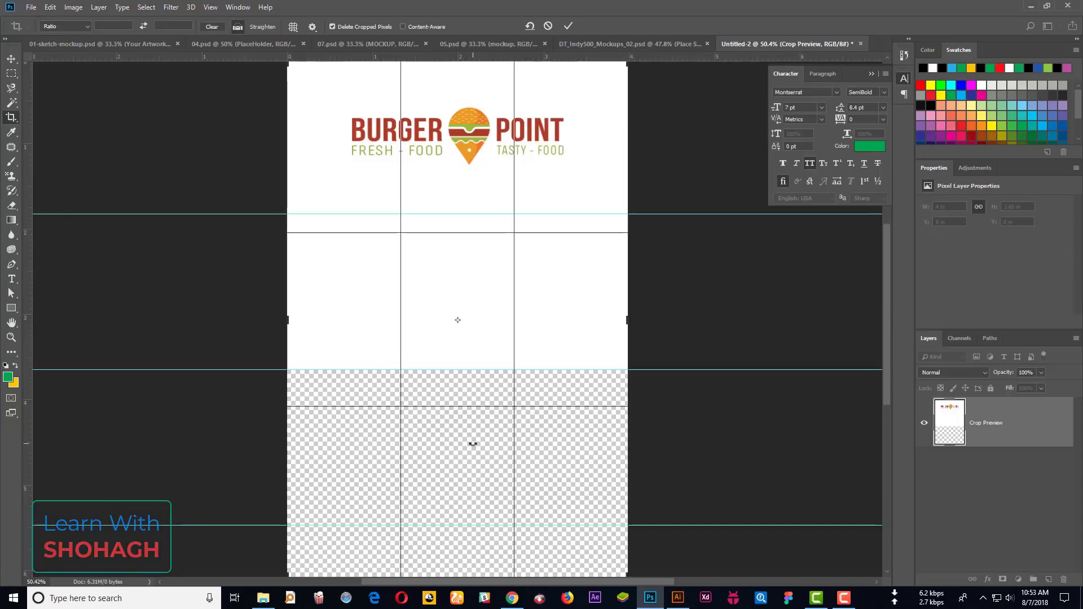
drag(467, 540, 461, 526)
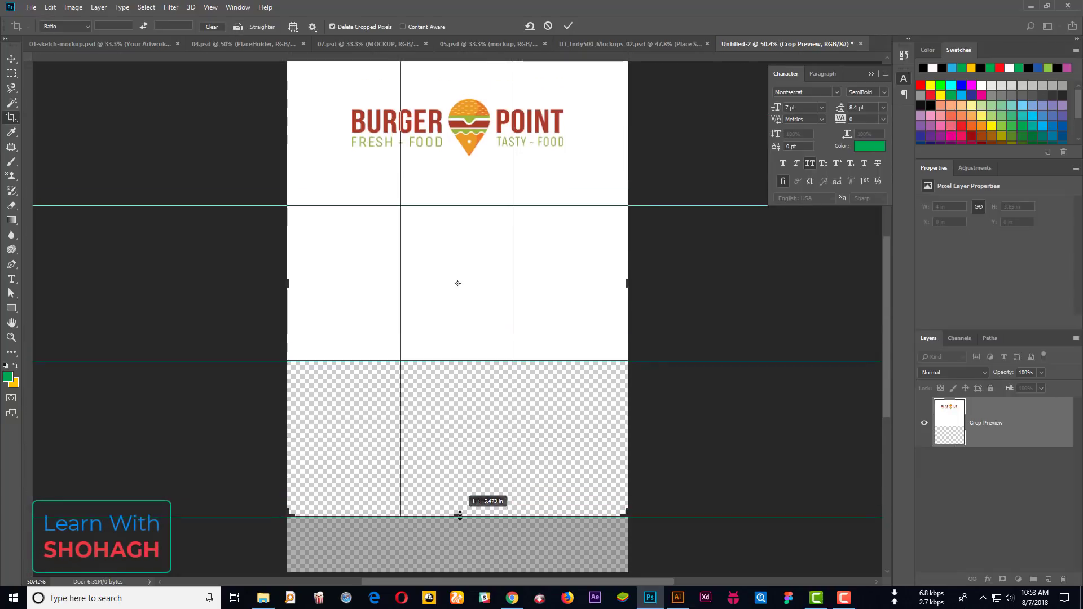
click(568, 26)
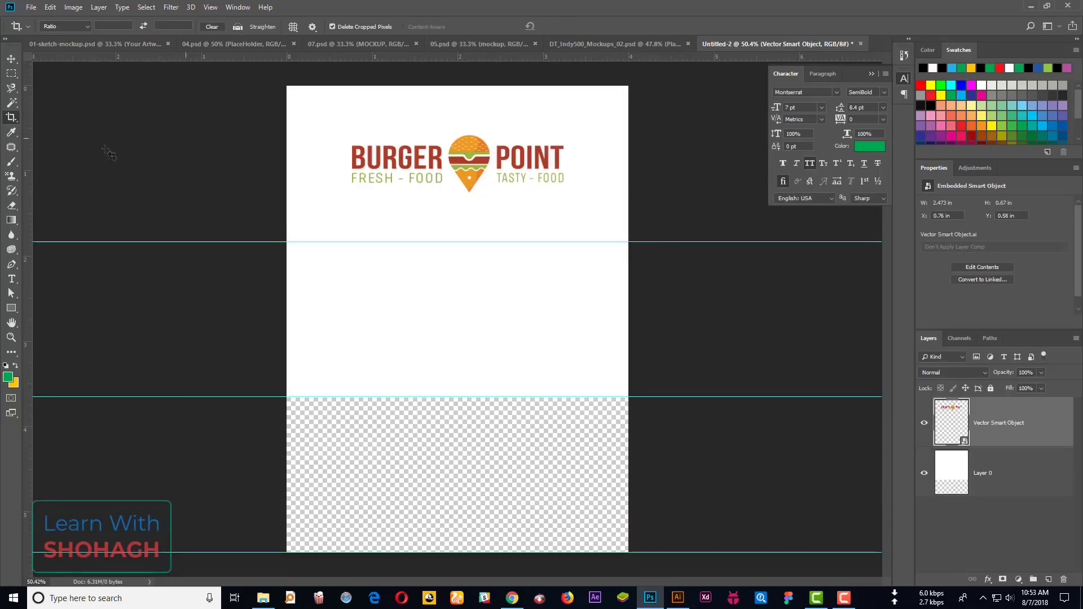
click(11, 59)
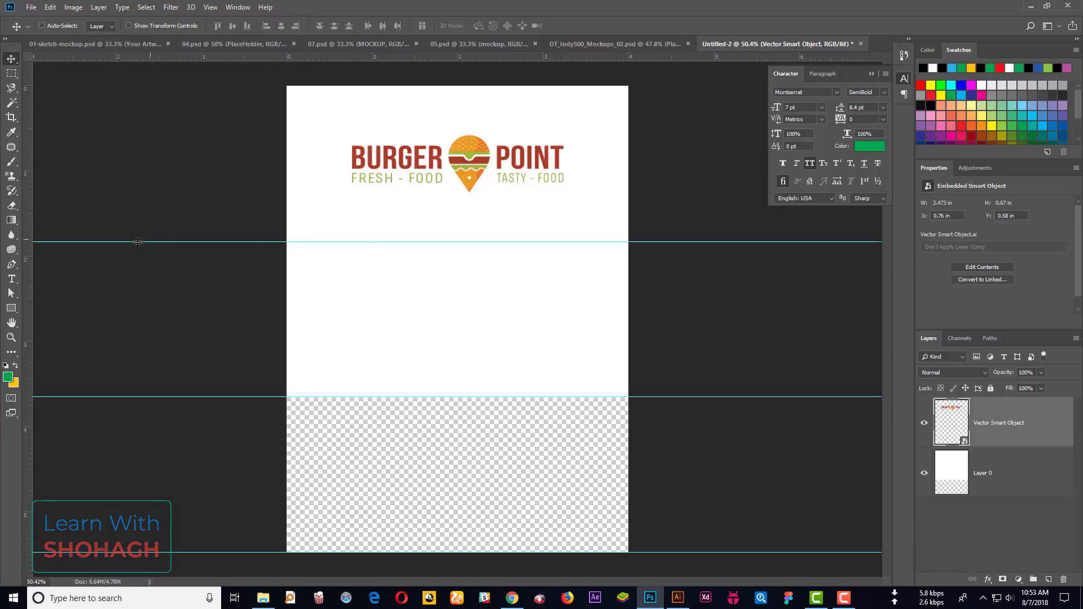
Draw a green rectangle filling the middle band between the guides
click(11, 309)
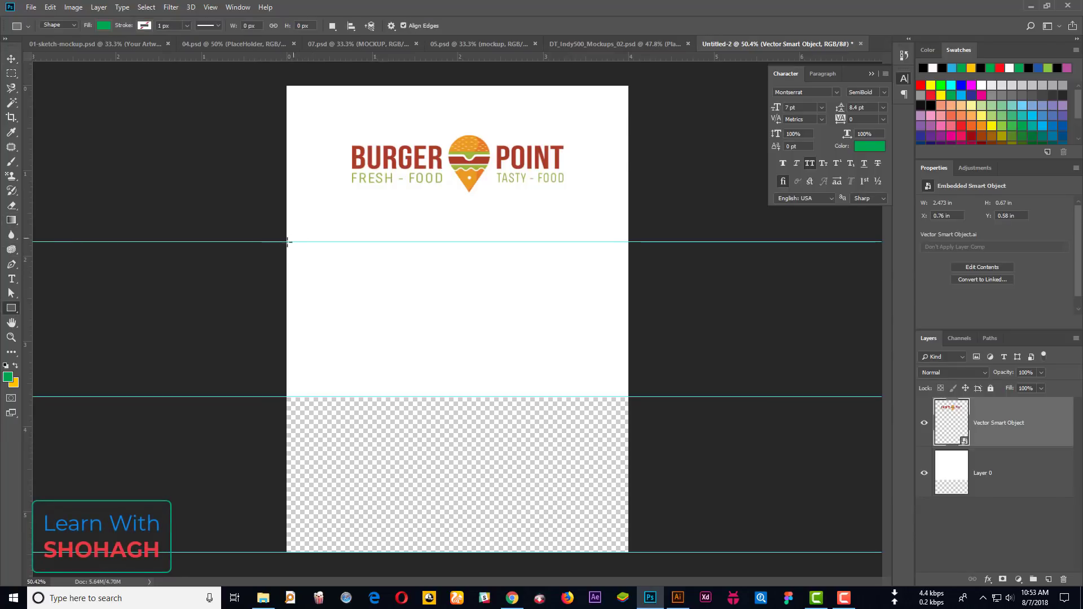
mouse_move(287, 242)
mouse_down()
mouse_move(621, 366)
mouse_move(629, 398)
mouse_up()
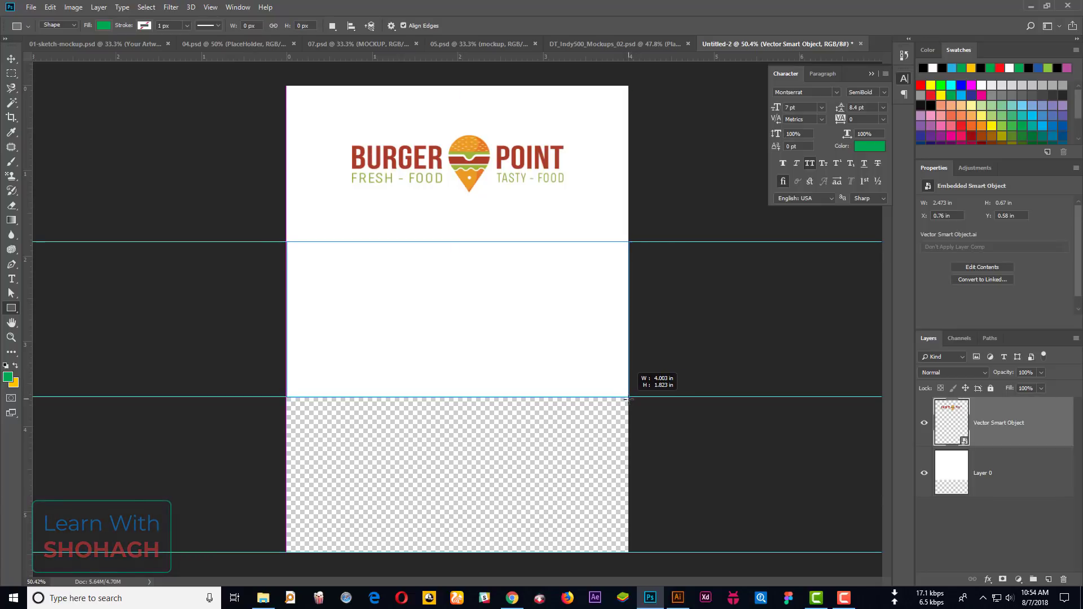
drag(629, 399, 628, 398)
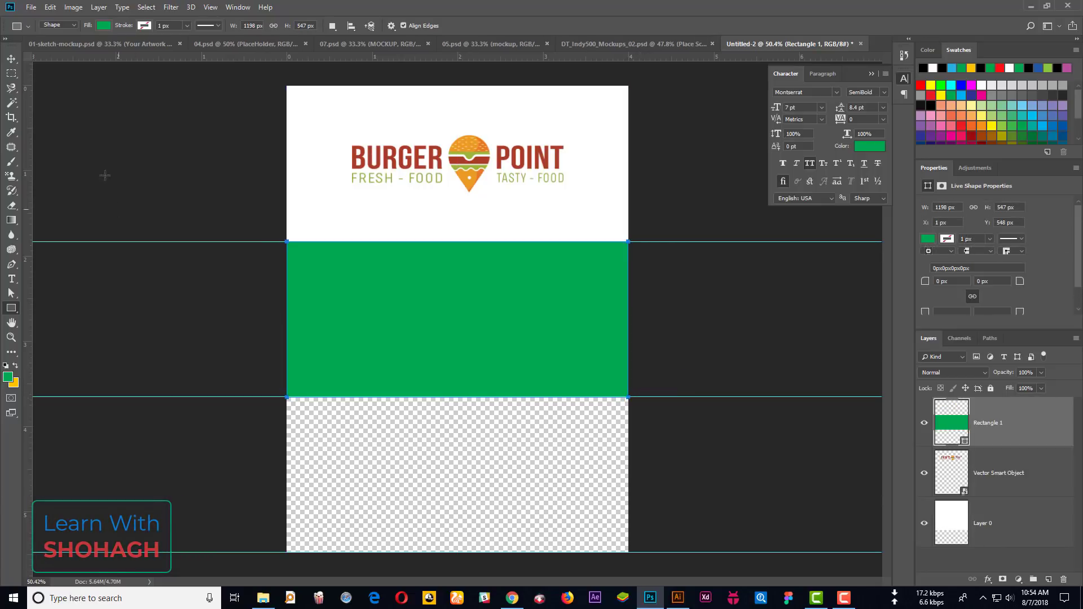
Search Google Images for 'food logo' in a new Chrome tab
click(512, 598)
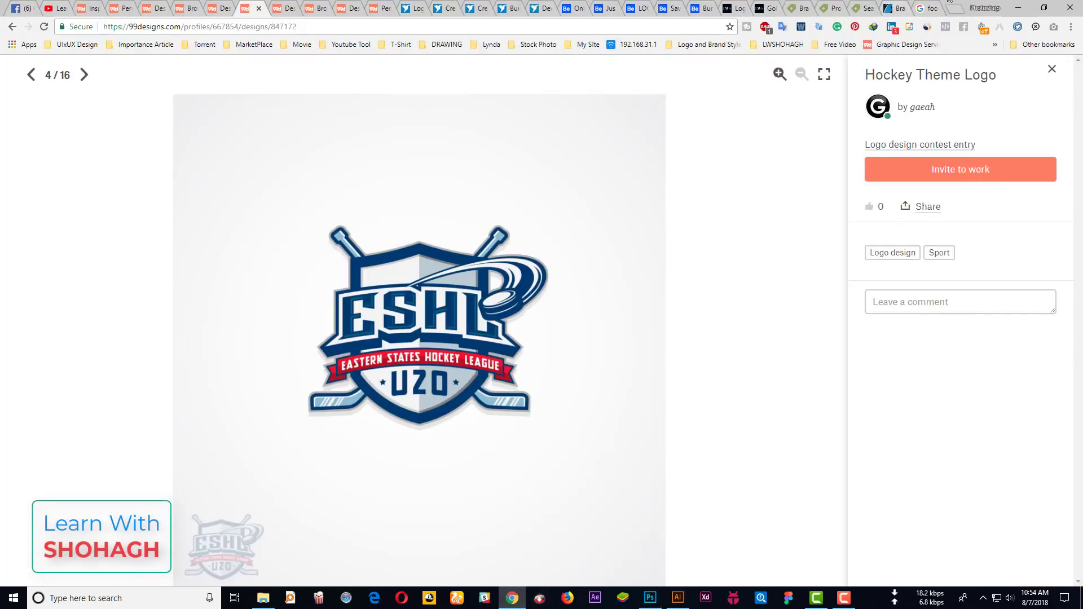
click(955, 9)
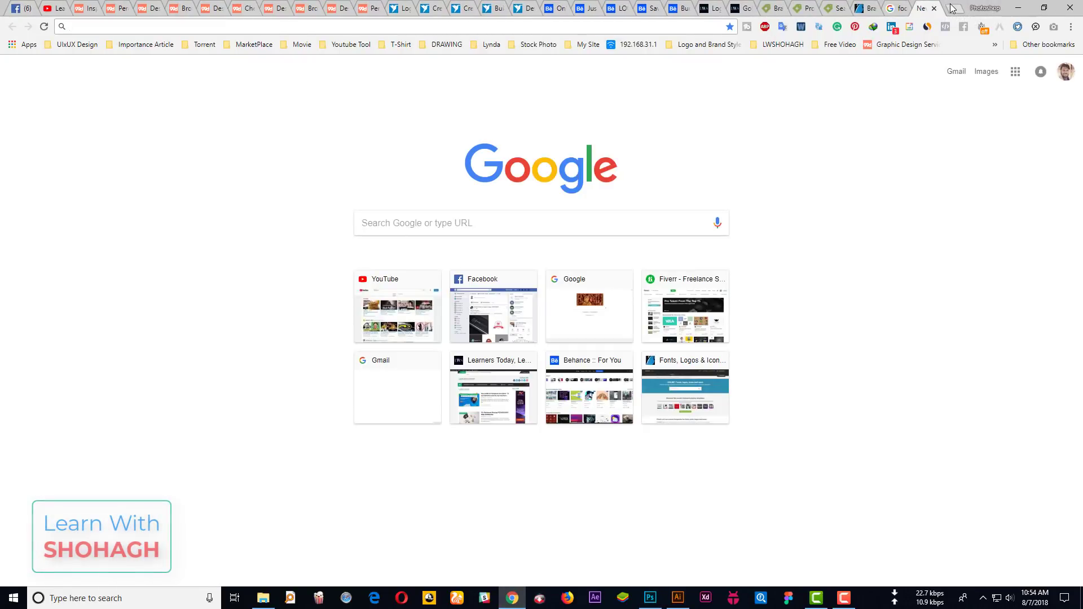
text(food logo)
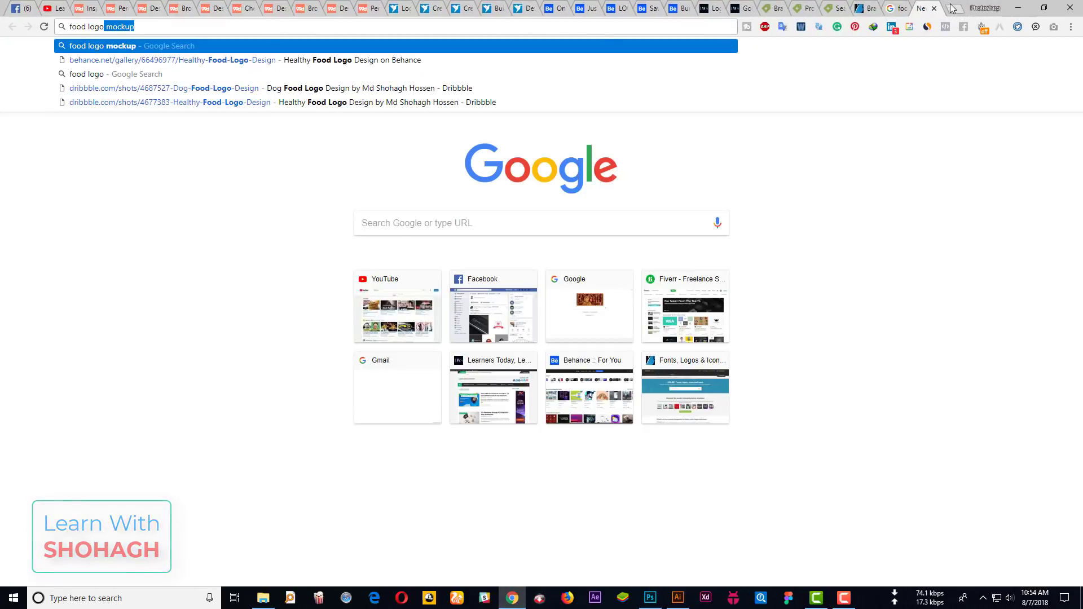
key(Return)
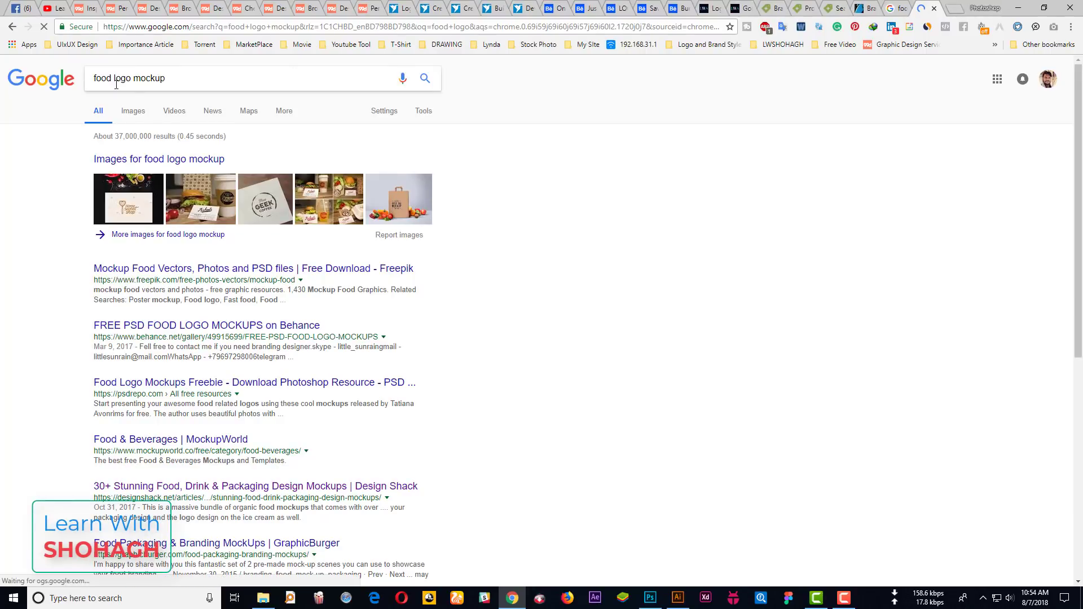
click(135, 113)
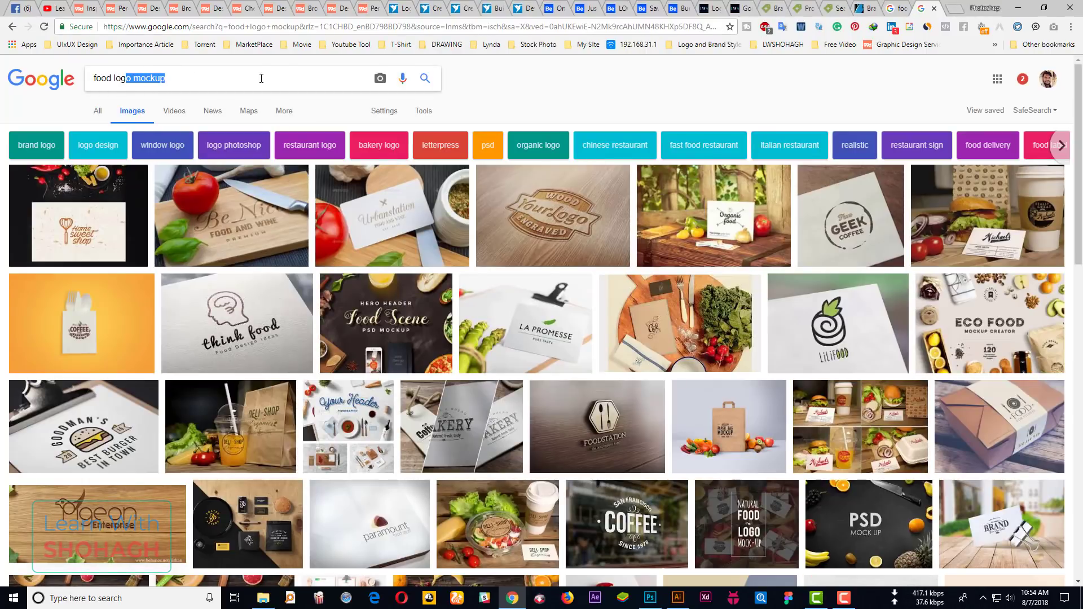
key(BackSpace)
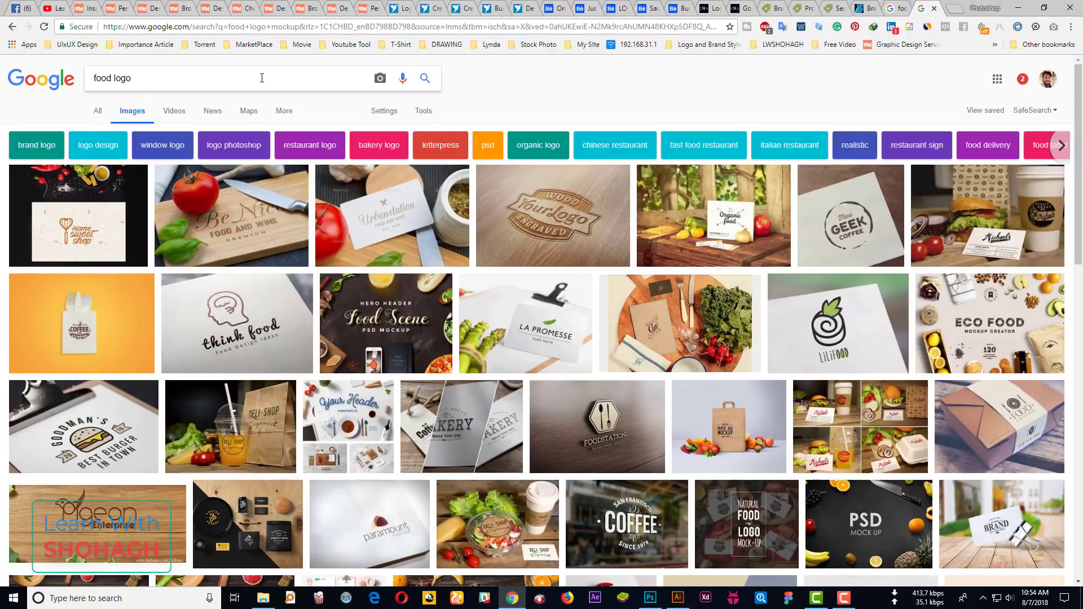
key(Return)
scroll(423, 244, down, 3)
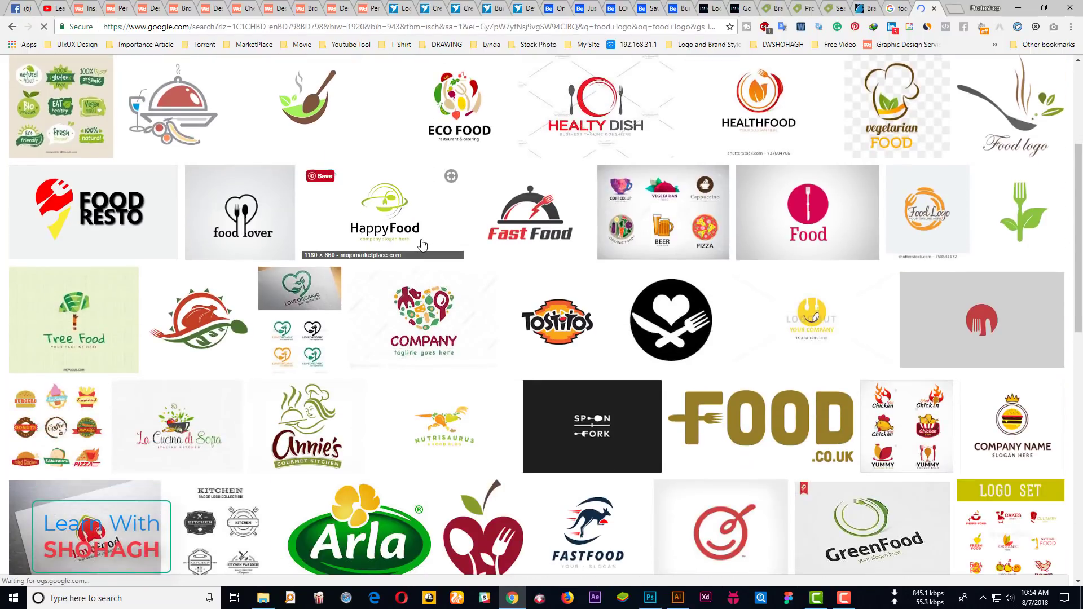
scroll(422, 244, down, 3)
Browse the Spoon Fork, Opera, Flavor Palette and Shawarmez logo previews
click(616, 246)
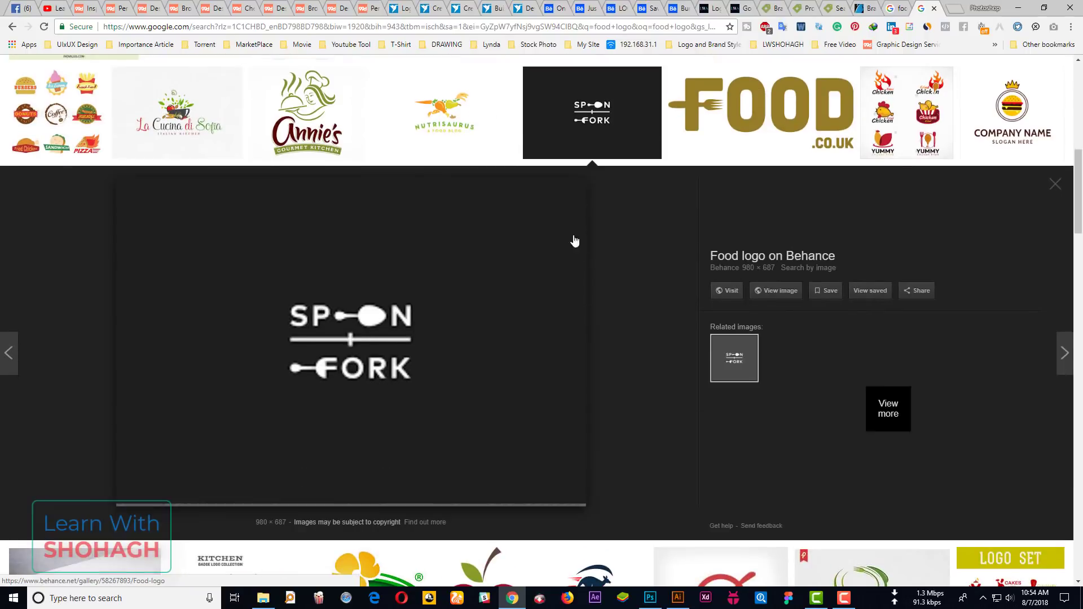
click(789, 369)
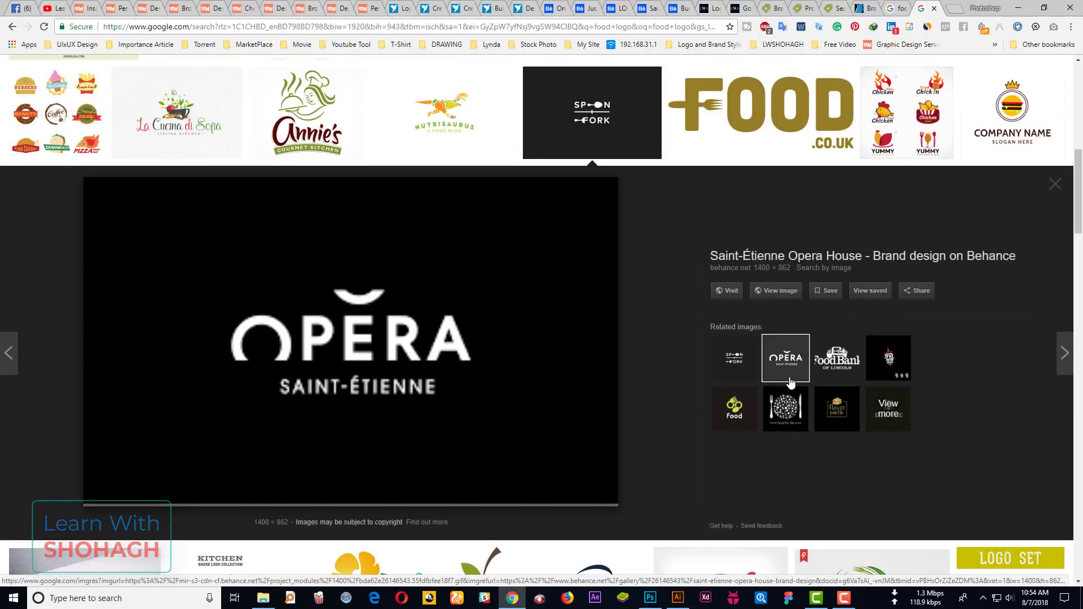
click(835, 411)
click(869, 345)
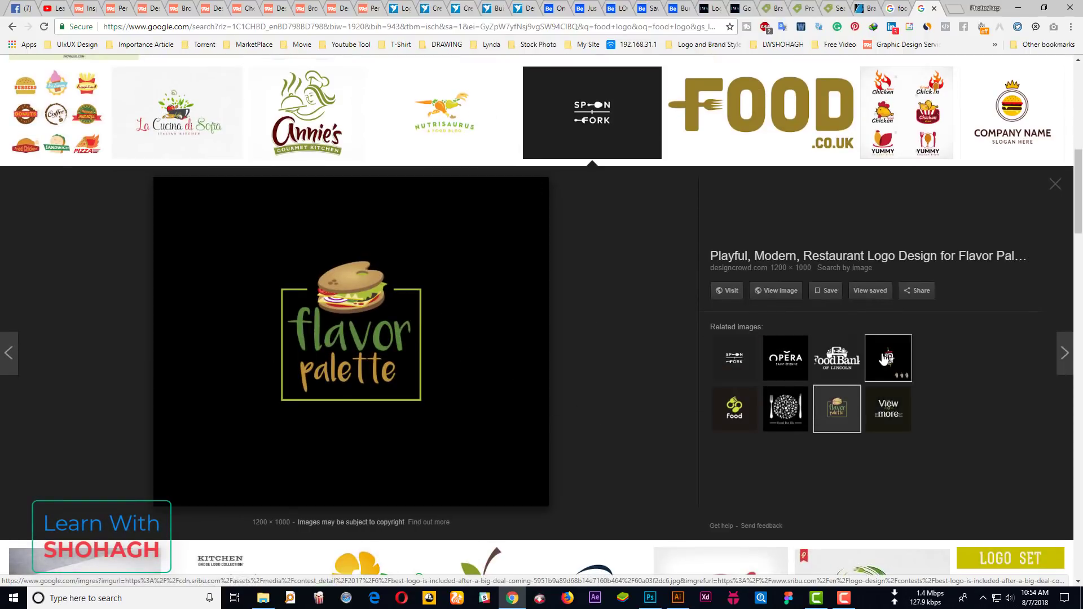
click(872, 407)
scroll(609, 393, down, 6)
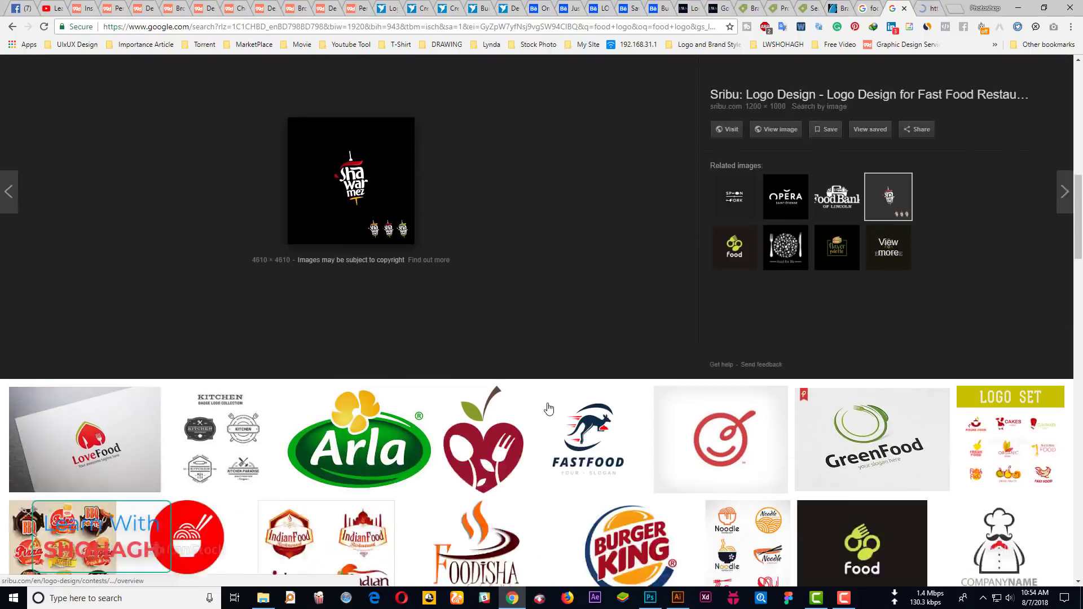
scroll(610, 394, down, 5)
scroll(610, 394, down, 6)
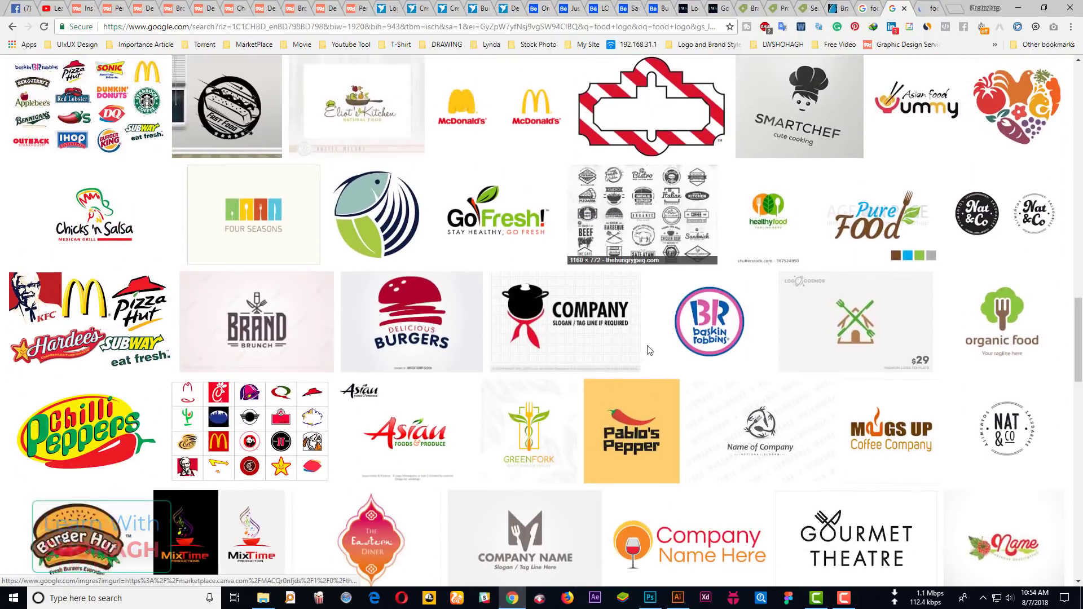
Preview the Food Prints, Meat Bun and Burger Bros logos in the new results tab
click(930, 8)
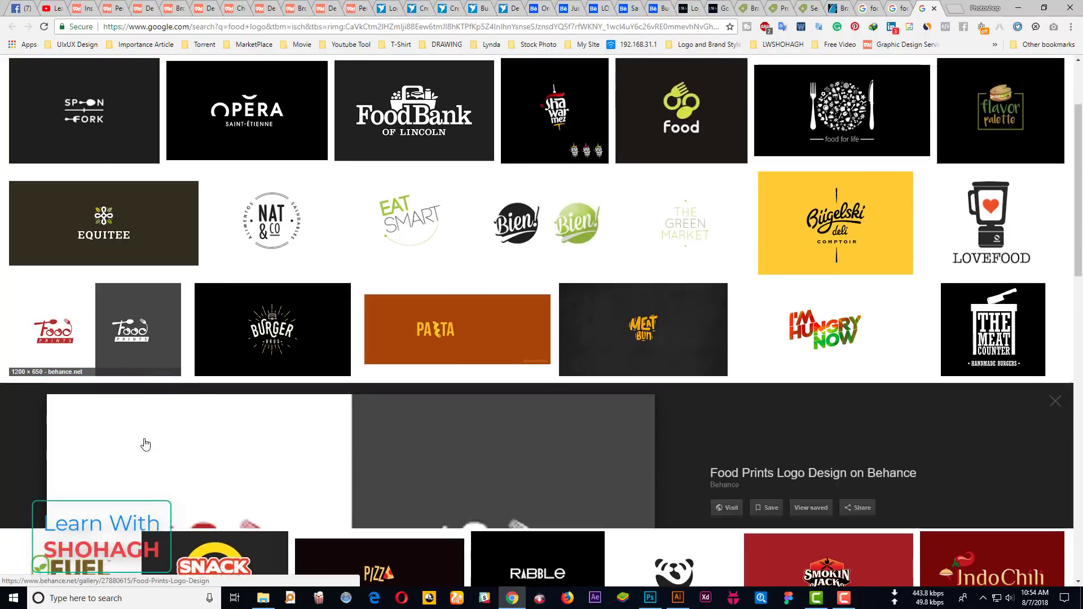
click(145, 455)
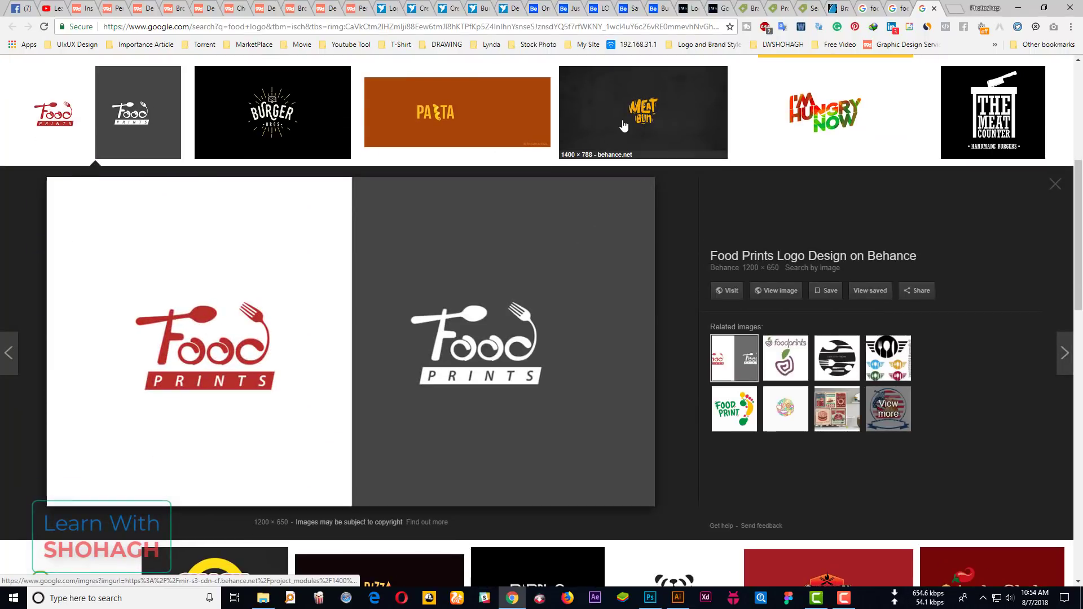
click(598, 140)
click(338, 147)
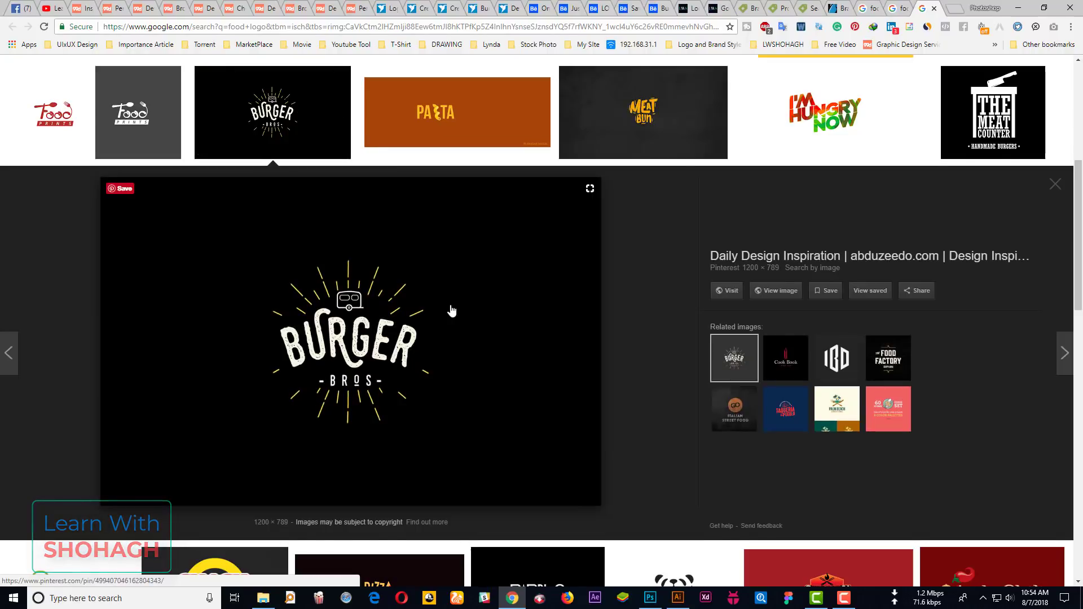
scroll(450, 310, down, 4)
scroll(449, 307, down, 2)
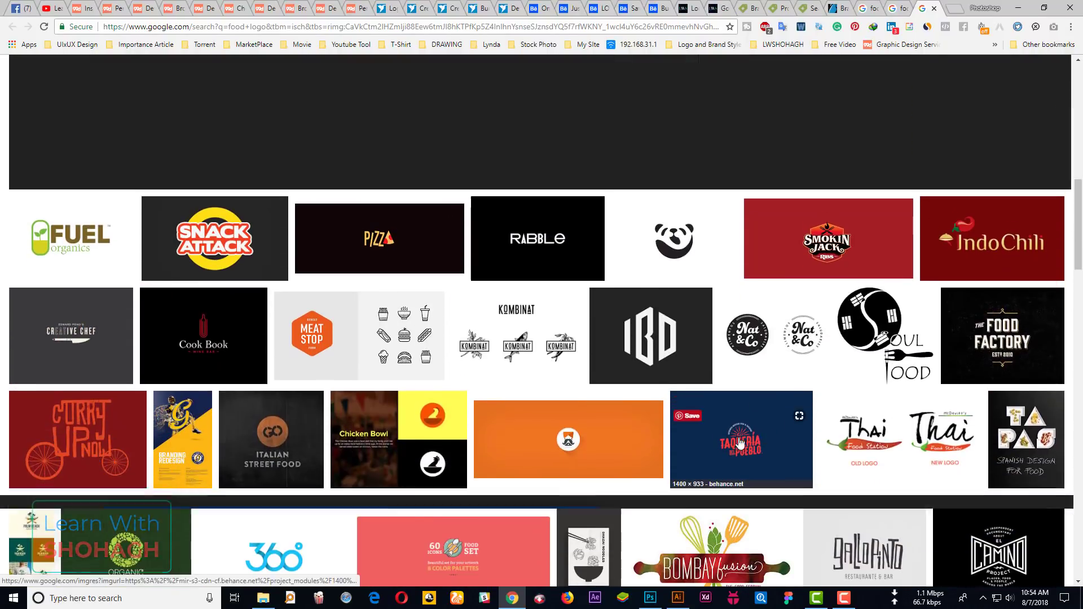
Open the Taqueria del Pueblo logo at full size and copy the image
click(741, 443)
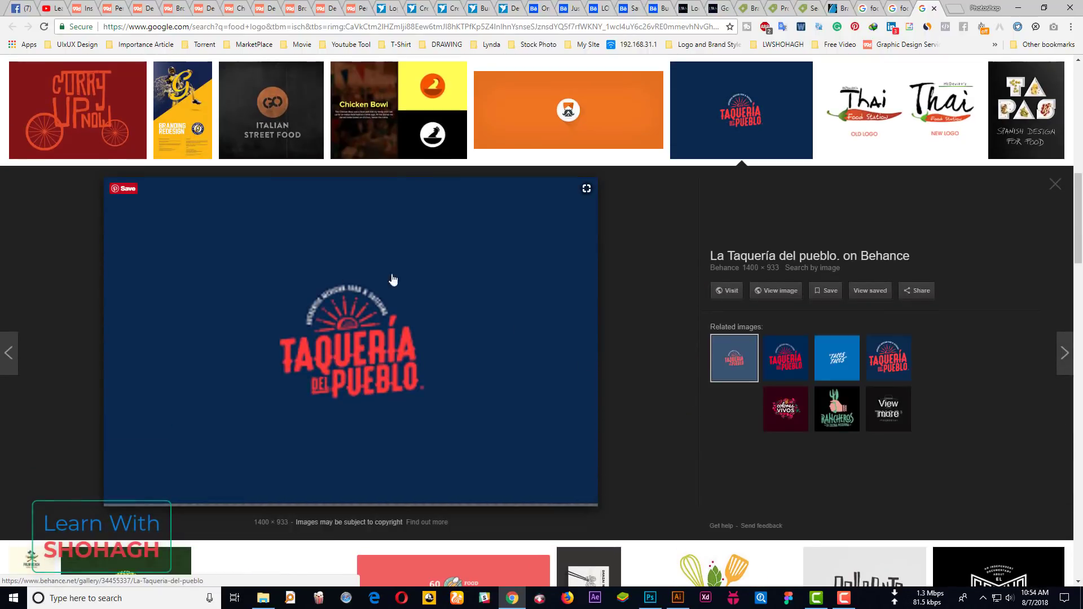
click(774, 292)
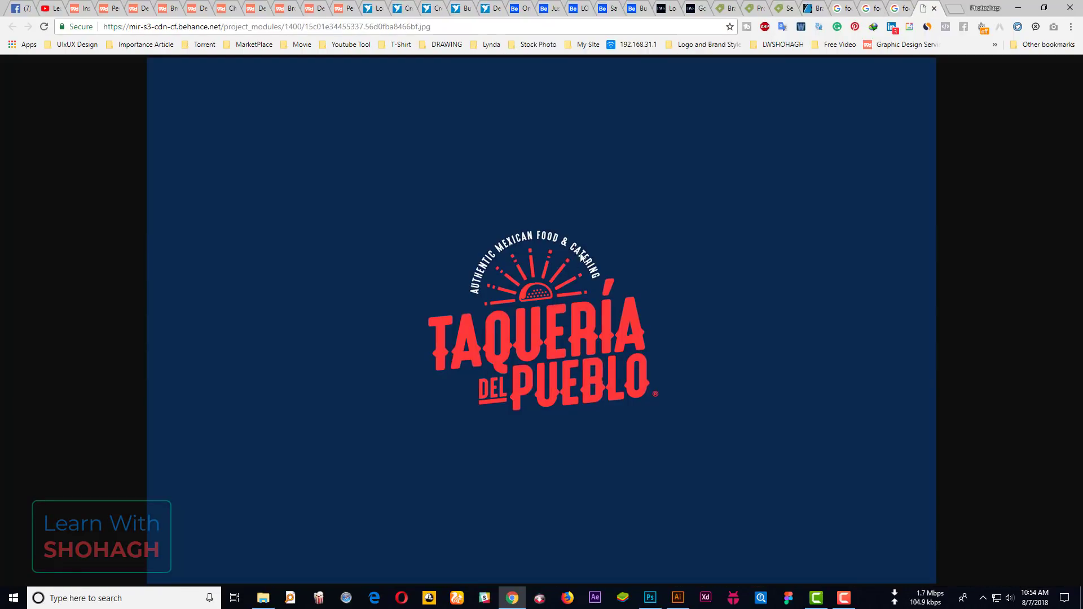
right_click(581, 257)
click(609, 285)
Paste the Taqueria image and recolour the band to a darker navy sampled from it
click(650, 598)
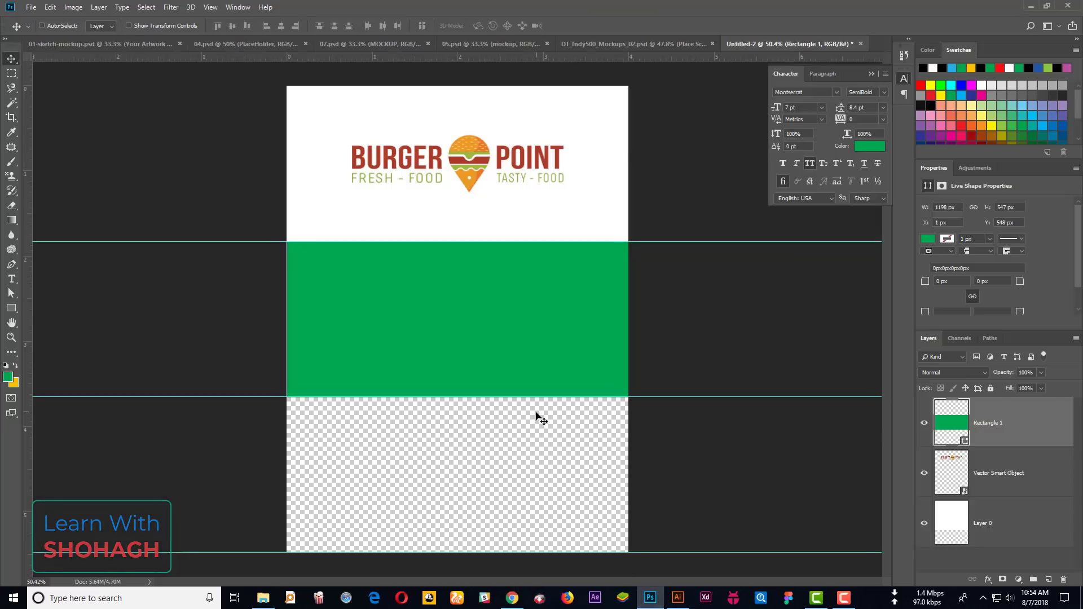
key(ctrl+v)
key(ctrl+minus)
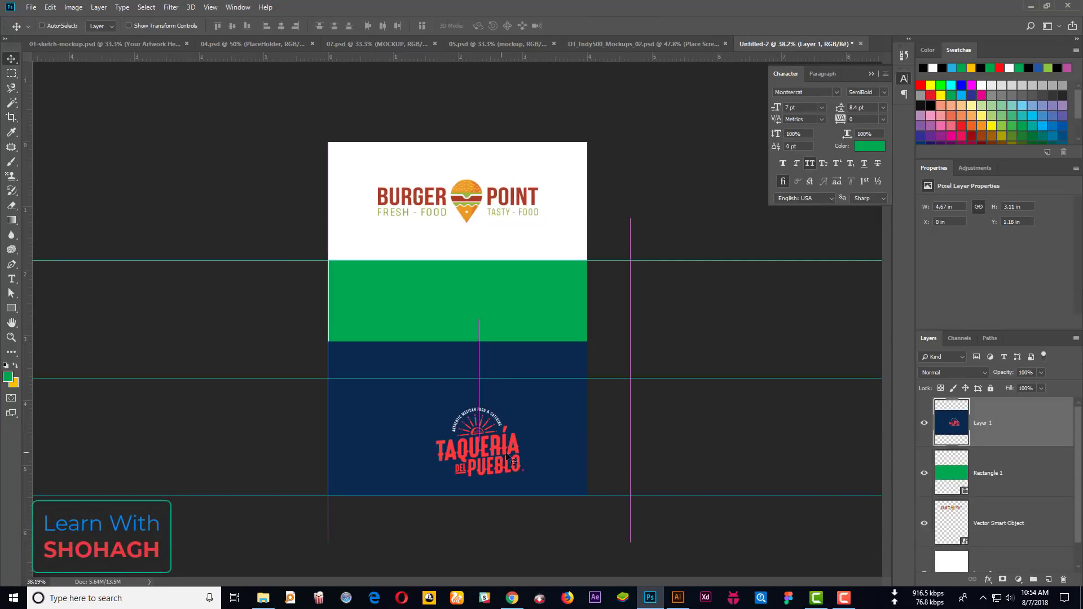
double_click(952, 473)
click(442, 354)
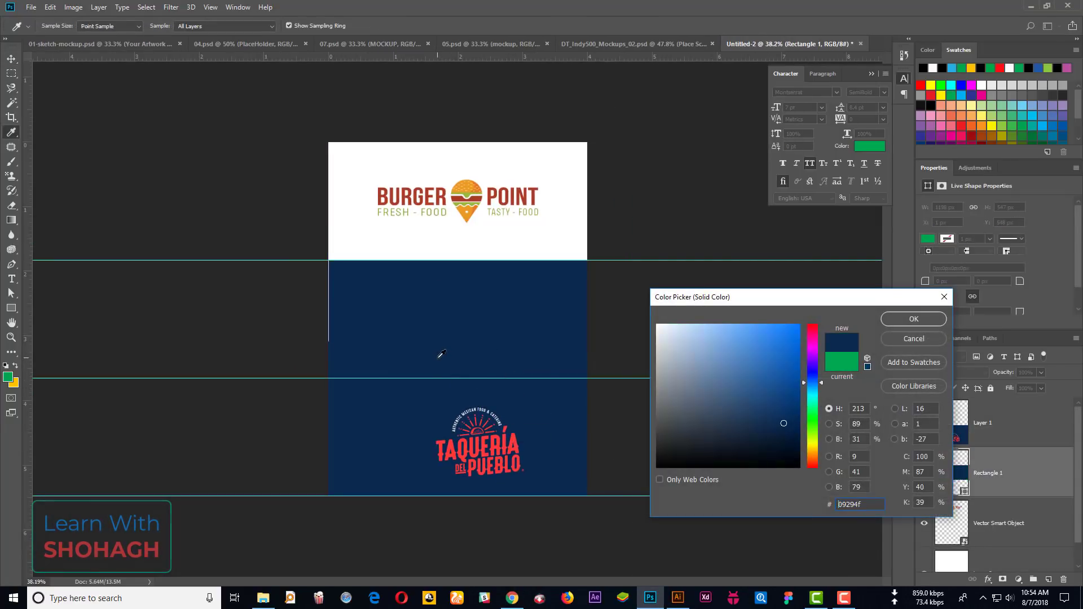
click(789, 439)
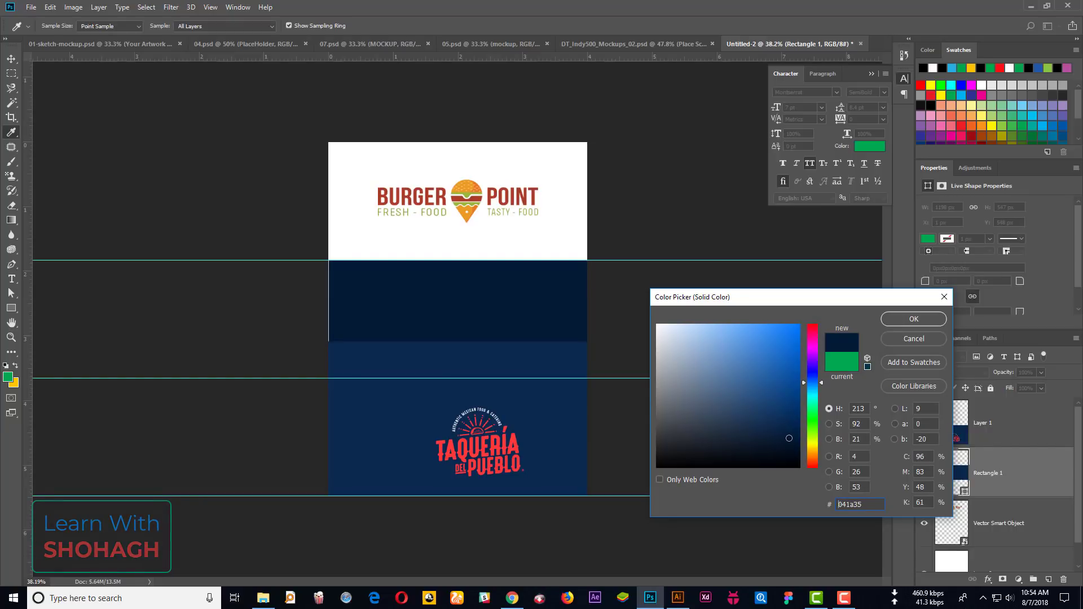
click(915, 319)
Delete the Taqueria reference and stretch the navy band's left edge to the page edge
key(v)
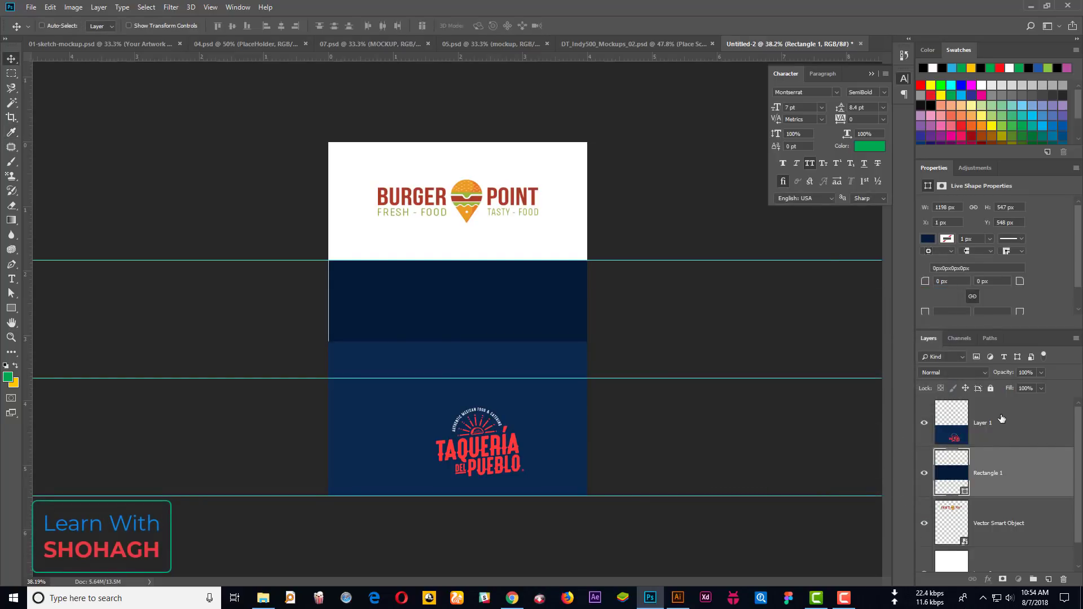
key(Delete)
key(ctrl+0)
key(ctrl+t)
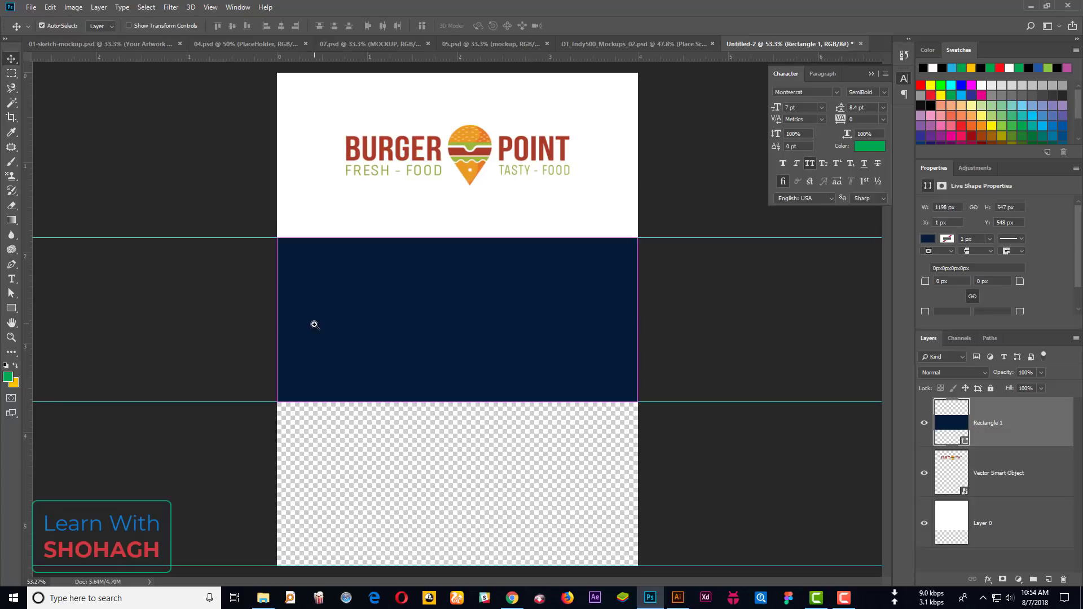
drag(280, 320, 277, 320)
key(Return)
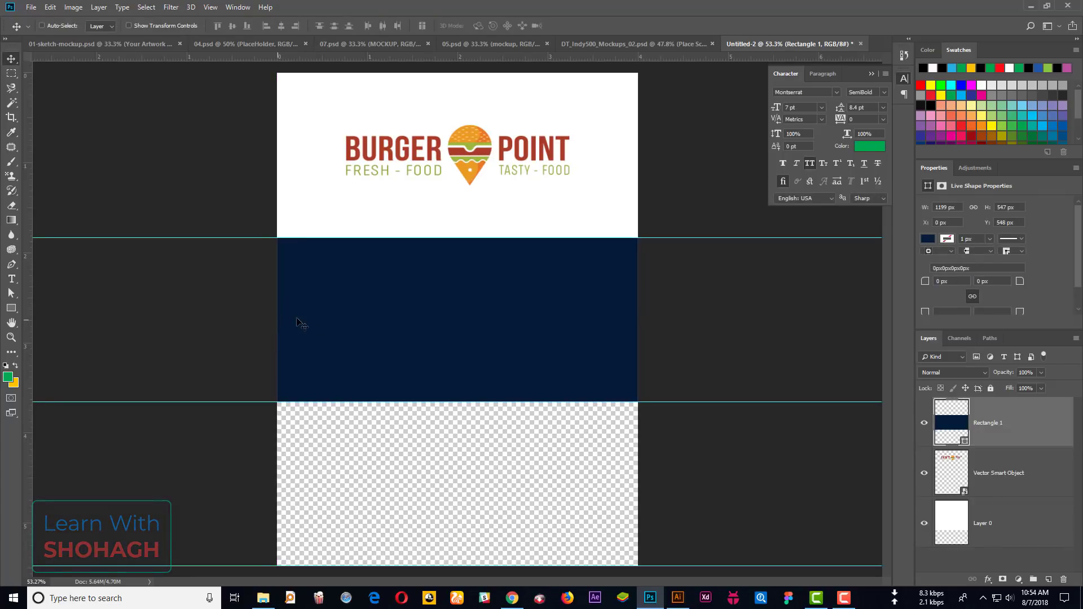
Select the white-lettered Burger Point logo in Illustrator and drag it into Photoshop
click(678, 599)
click(942, 424)
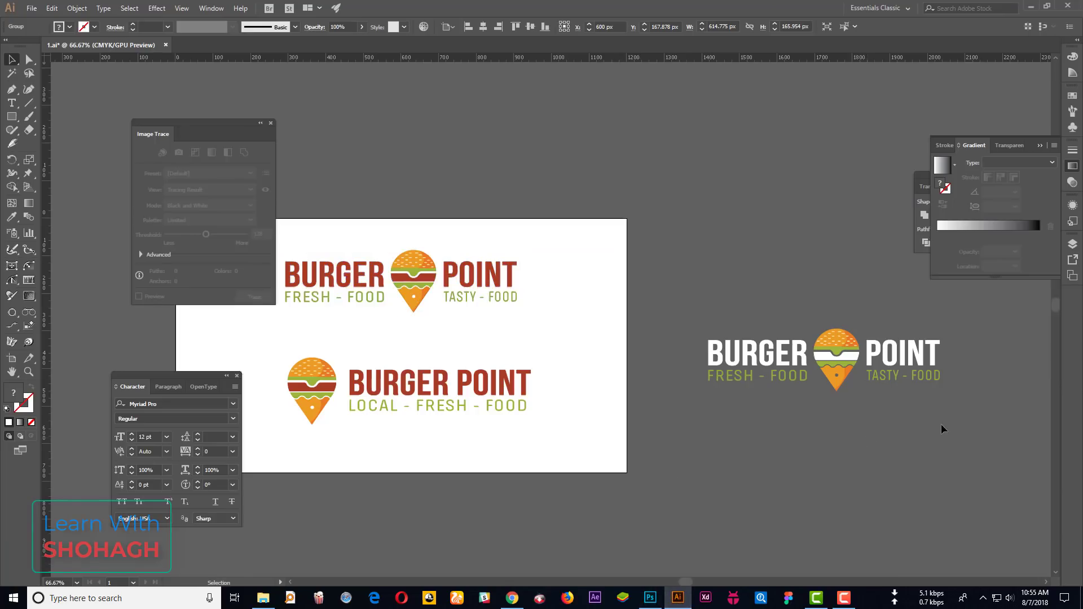
click(826, 359)
mouse_move(825, 359)
mouse_down()
mouse_move(442, 306)
mouse_move(459, 323)
mouse_up()
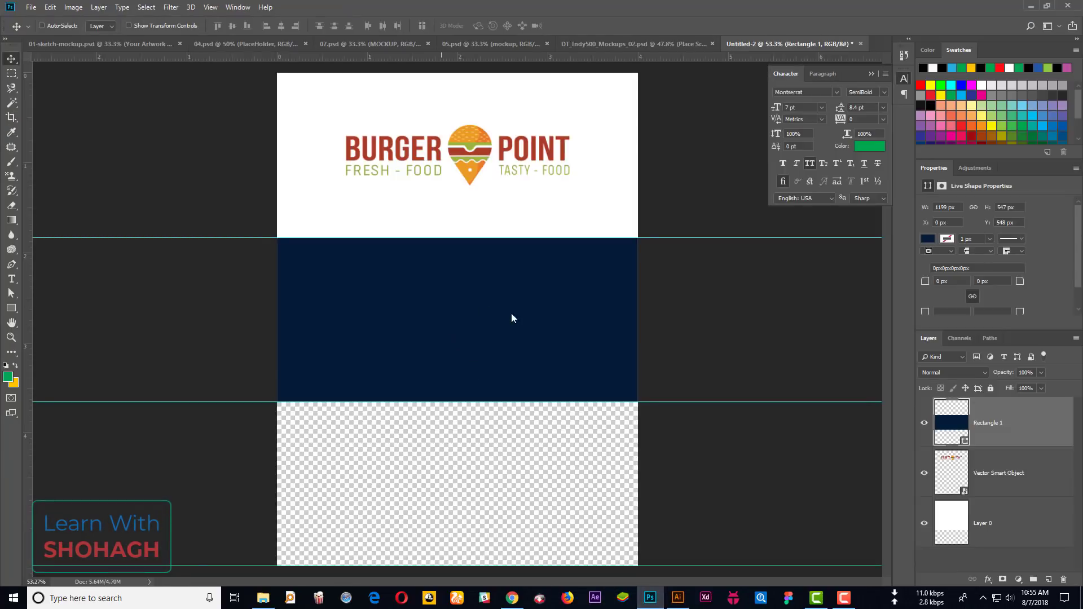
Place the shrunken logo on the navy band and make the band's fill slightly darker
drag(639, 369, 591, 350)
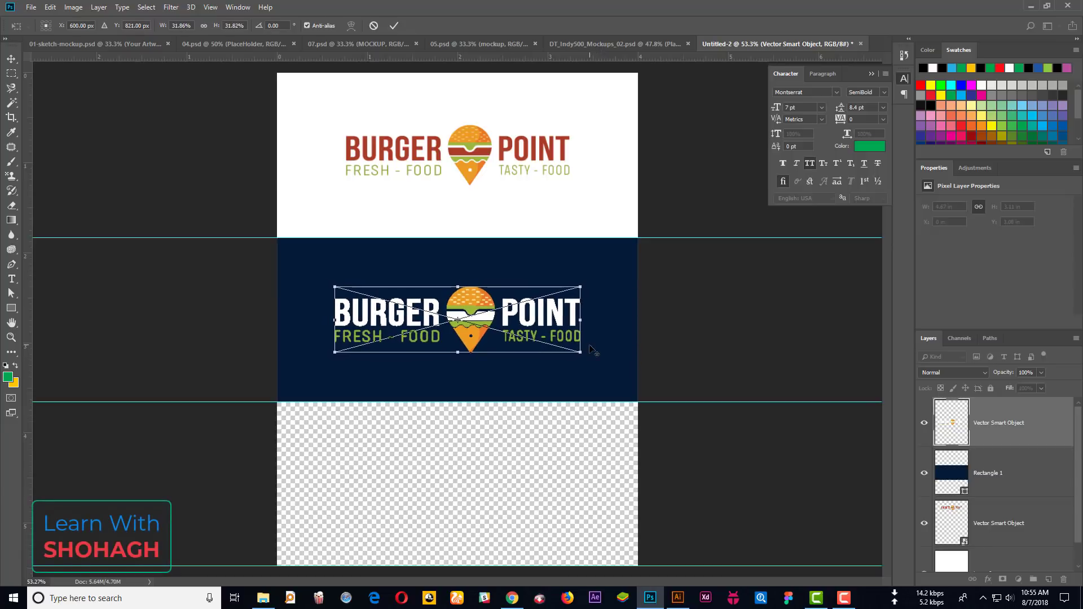
key(Return)
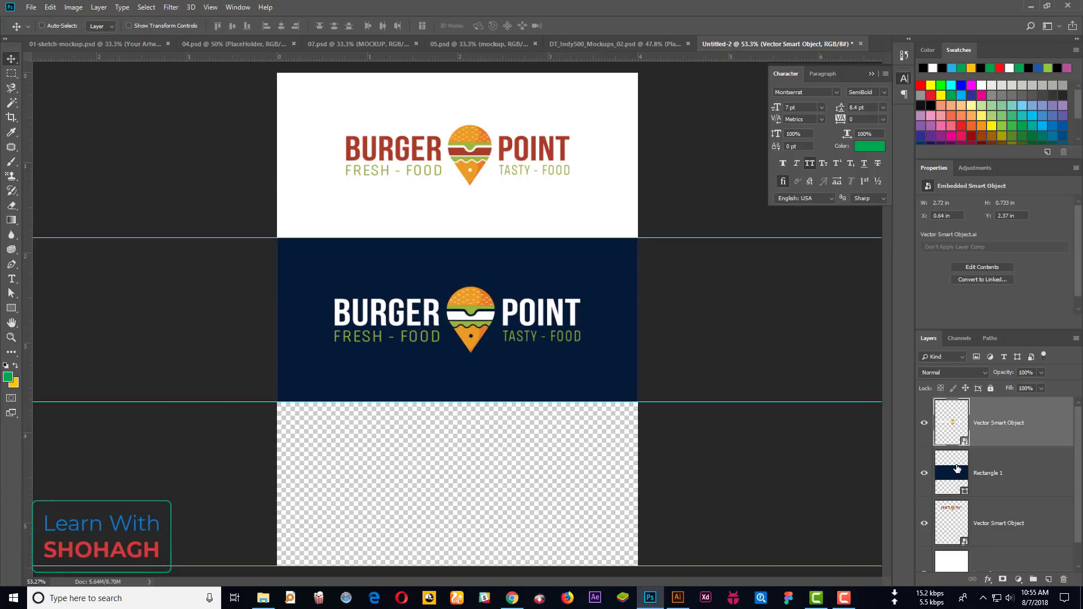
double_click(957, 468)
click(791, 447)
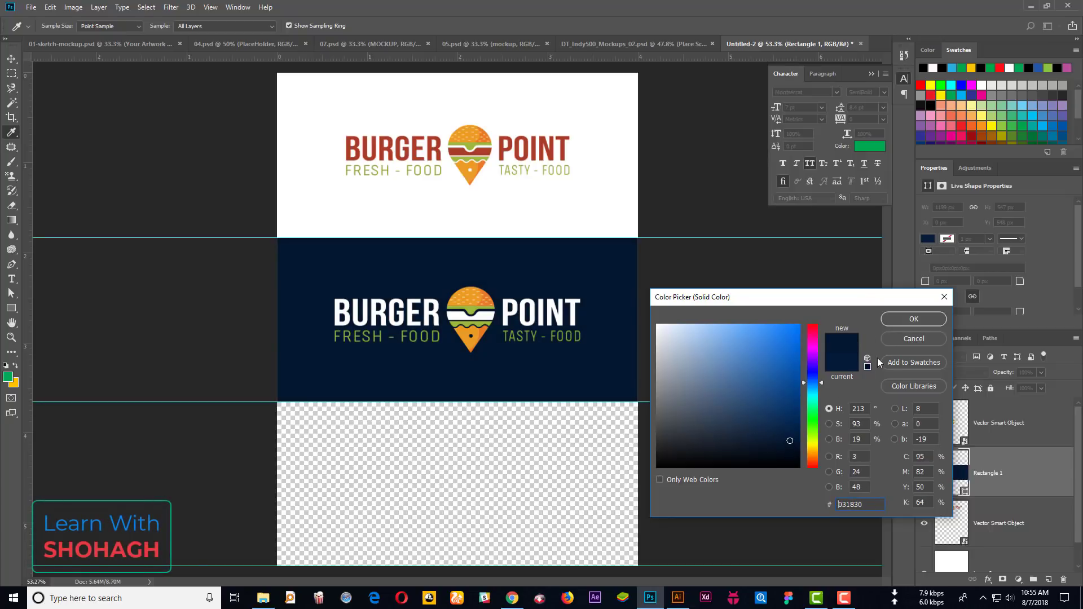
click(912, 319)
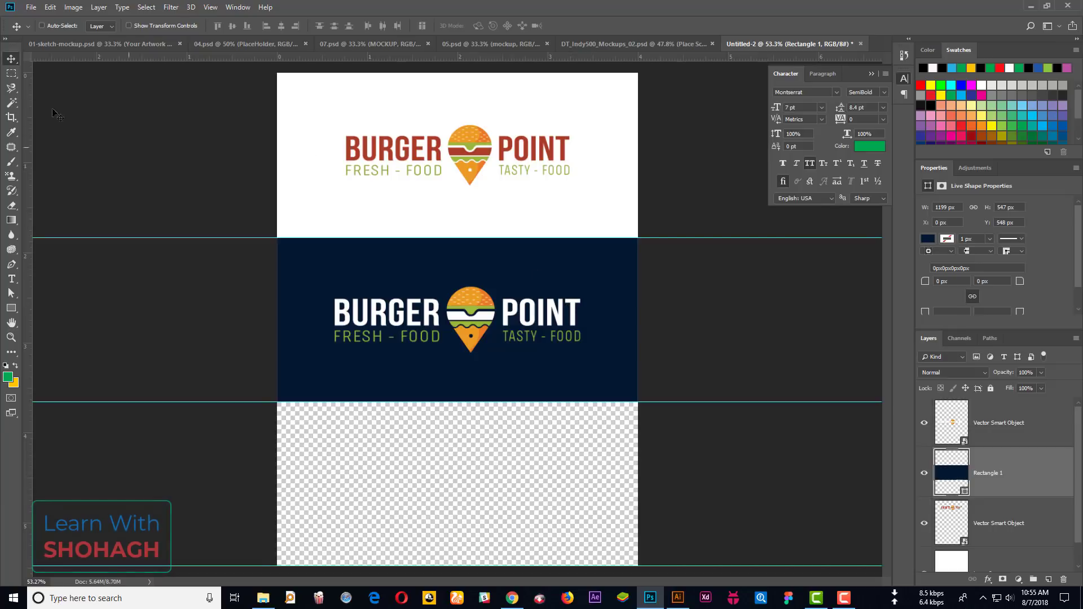
Centre the logo horizontally within the selected navy band and add a vertical guide at 0.785 in
click(12, 74)
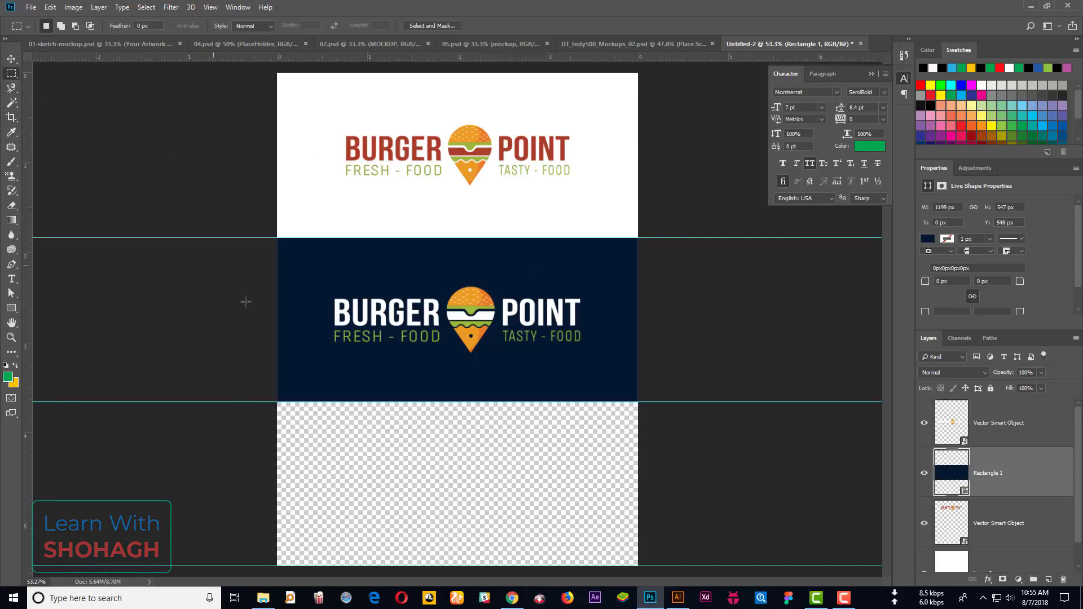
drag(267, 236, 635, 403)
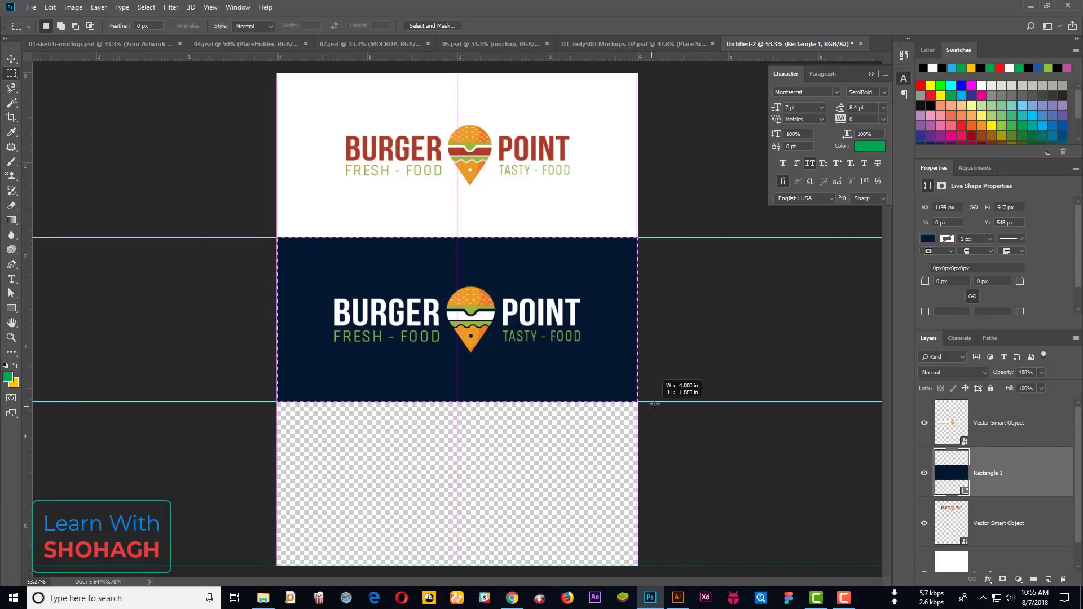
drag(652, 406, 638, 403)
click(12, 61)
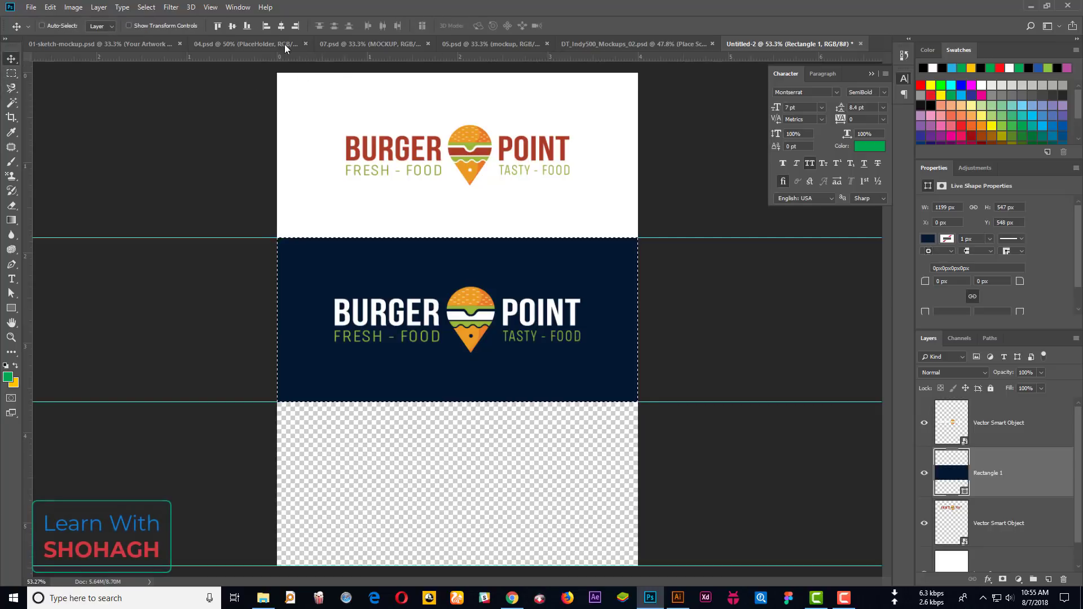
click(282, 26)
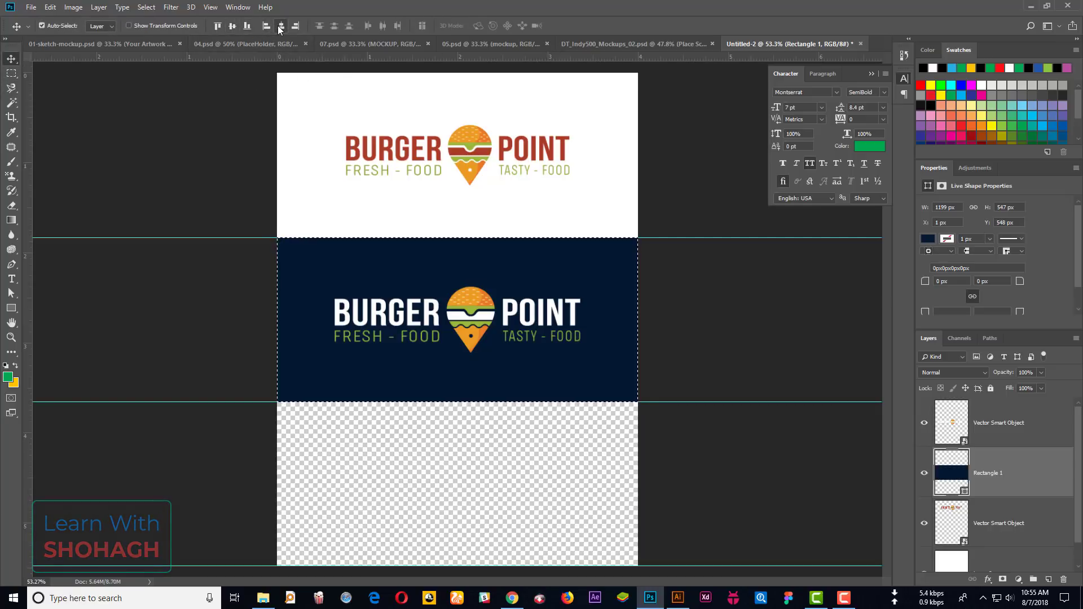
ctrl+click(336, 116)
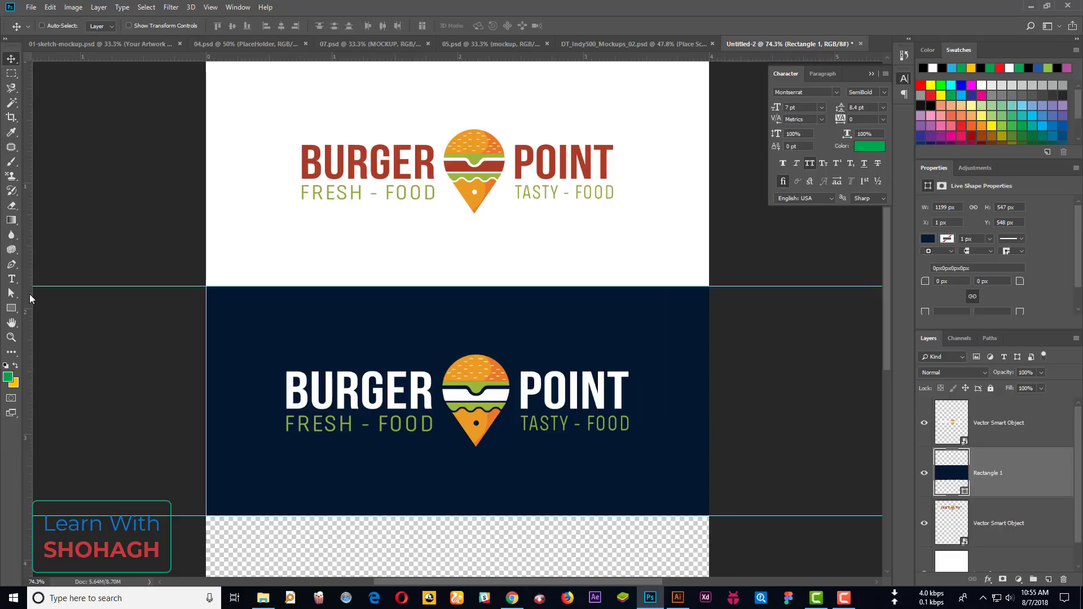
drag(29, 299, 301, 170)
Stretch the navy band's left edge out to the canvas edge
key(ctrl+t)
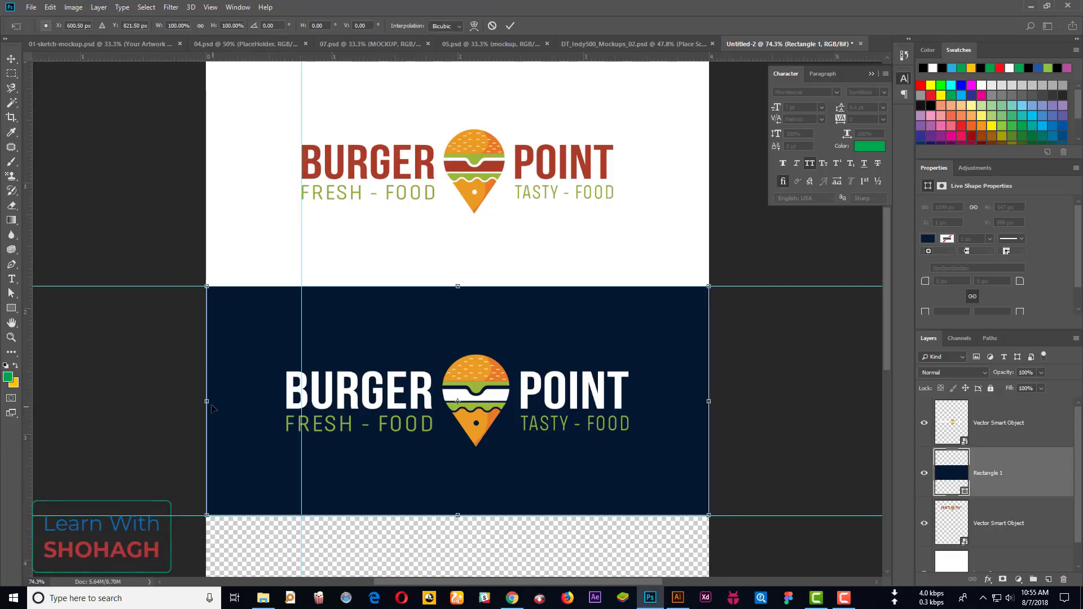
drag(207, 402, 202, 402)
key(Return)
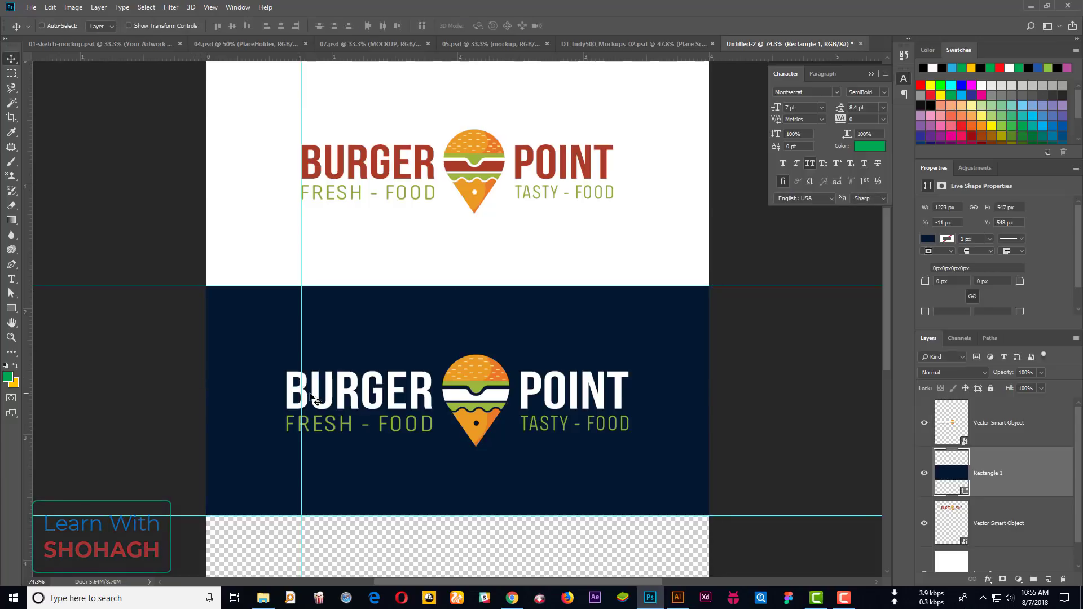
key(ctrl+t)
key(Return)
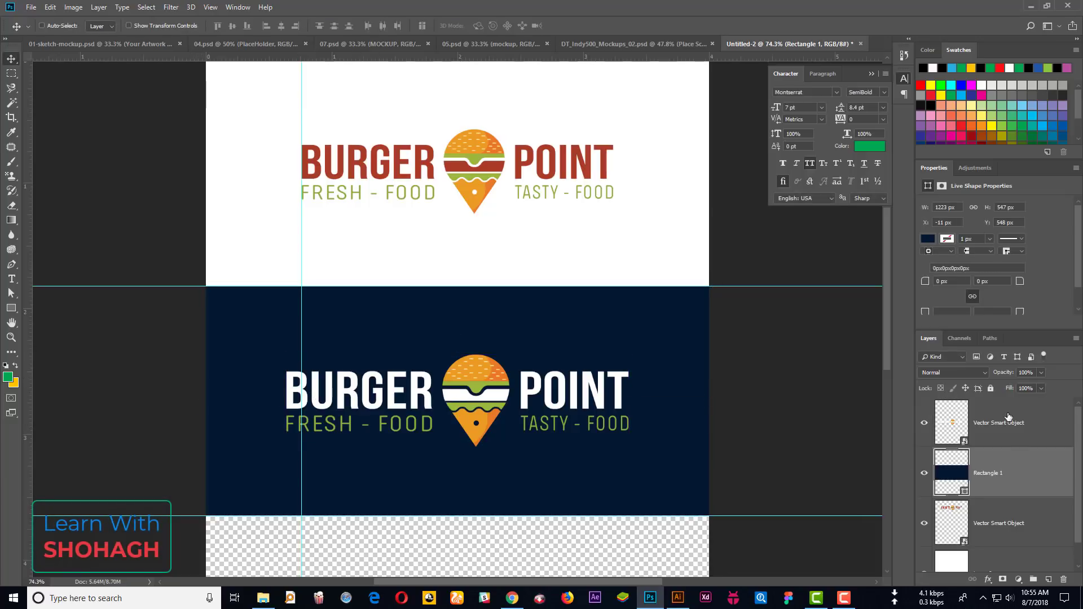
Shrink the white Burger Point logo on the navy band slightly and zoom out
click(999, 422)
key(ctrl+t)
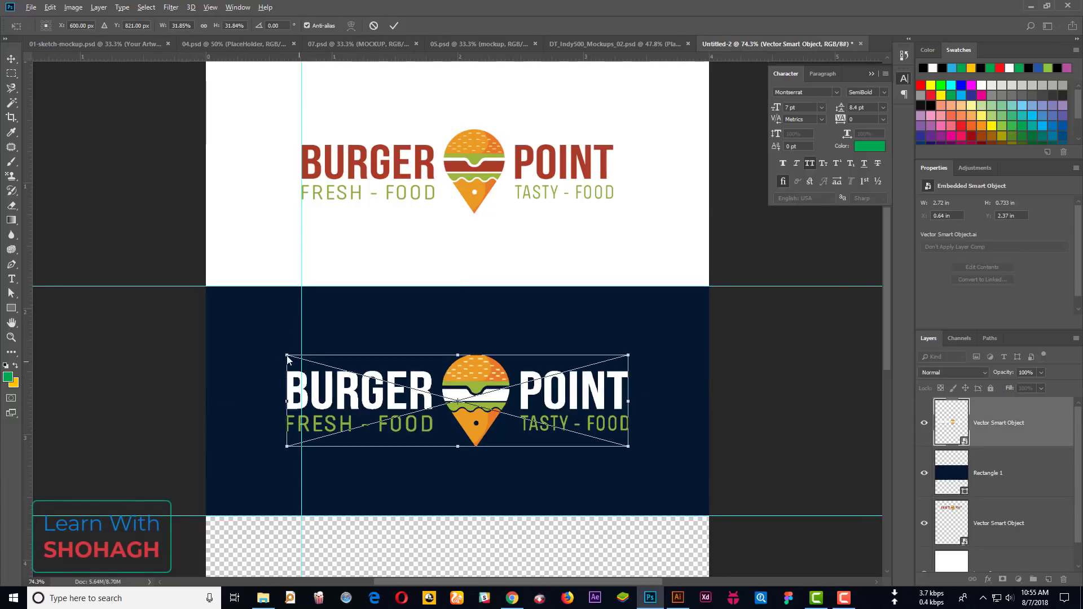
drag(288, 356, 302, 358)
key(Return)
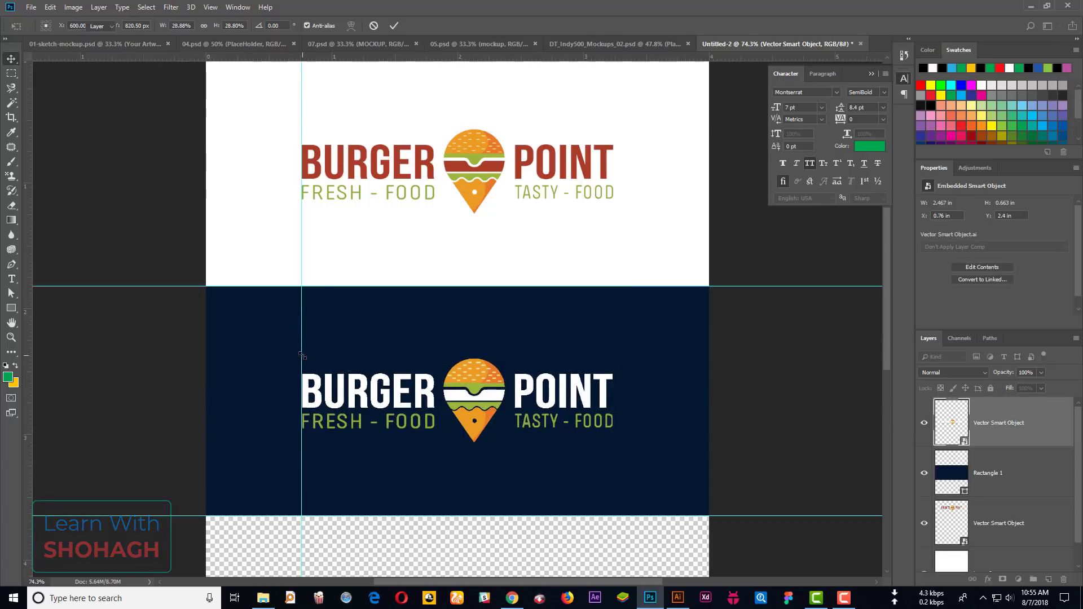
key(Return)
scroll(429, 367, down, 3)
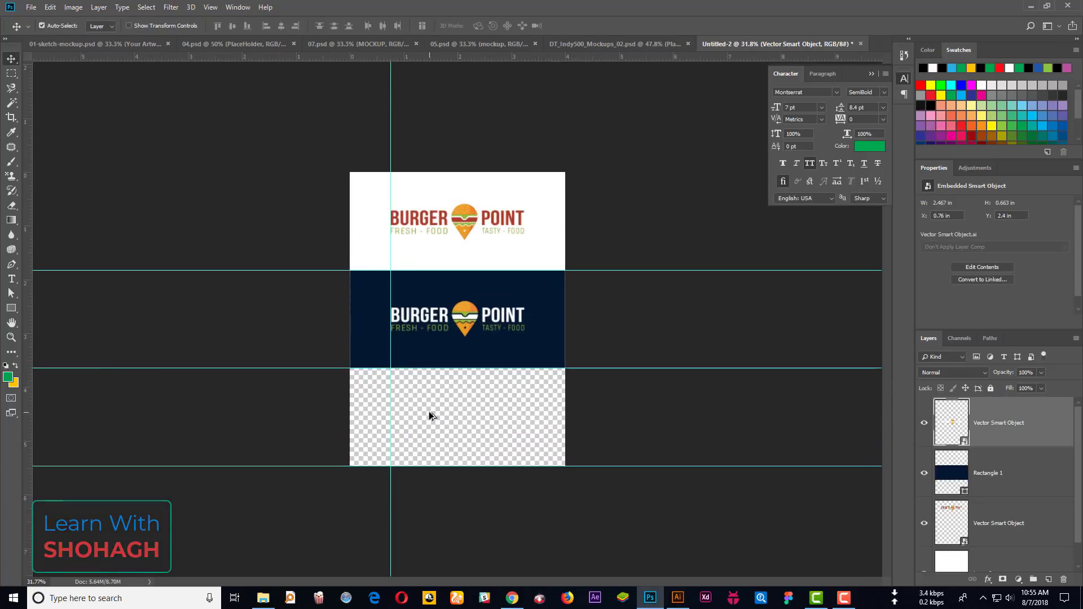
Draw a green rectangle filling the empty bottom band
click(10, 309)
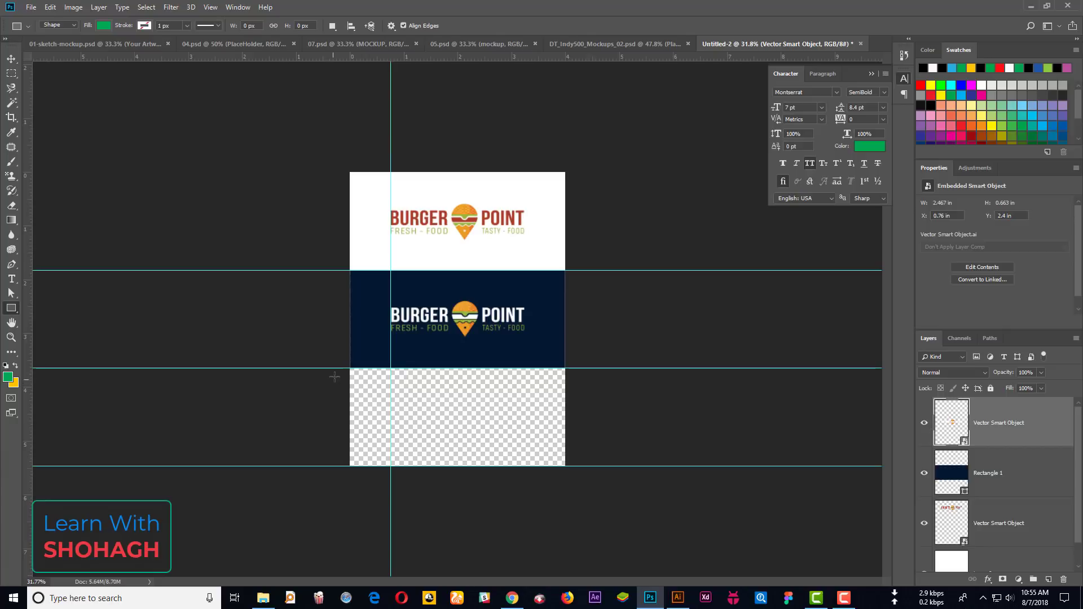
drag(350, 370, 560, 440)
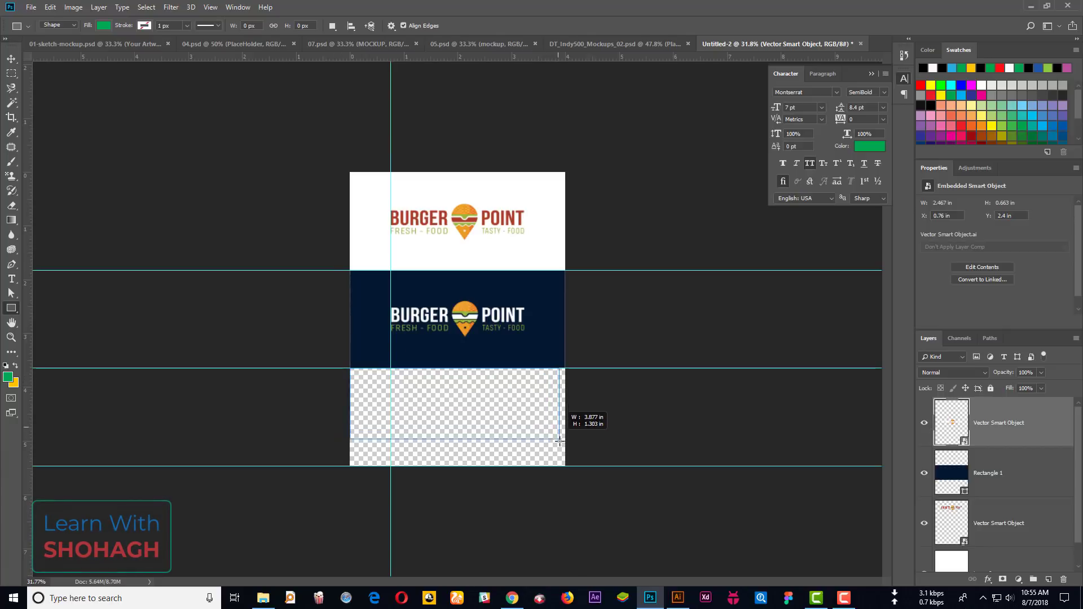
drag(560, 441, 566, 466)
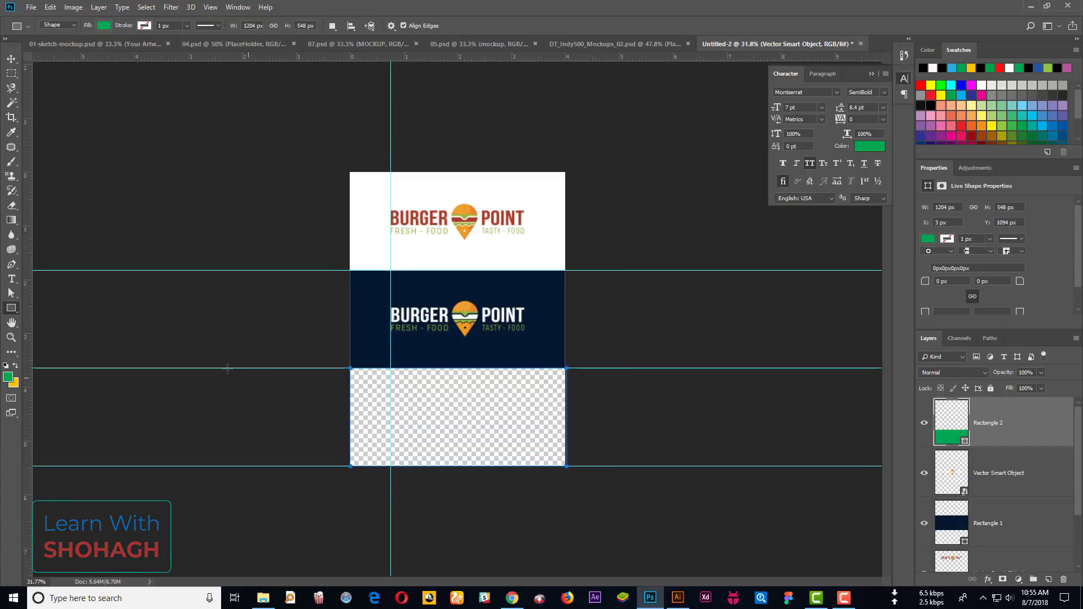
Extend the green rectangle's left edge to the canvas edge, then go to Chrome
click(14, 59)
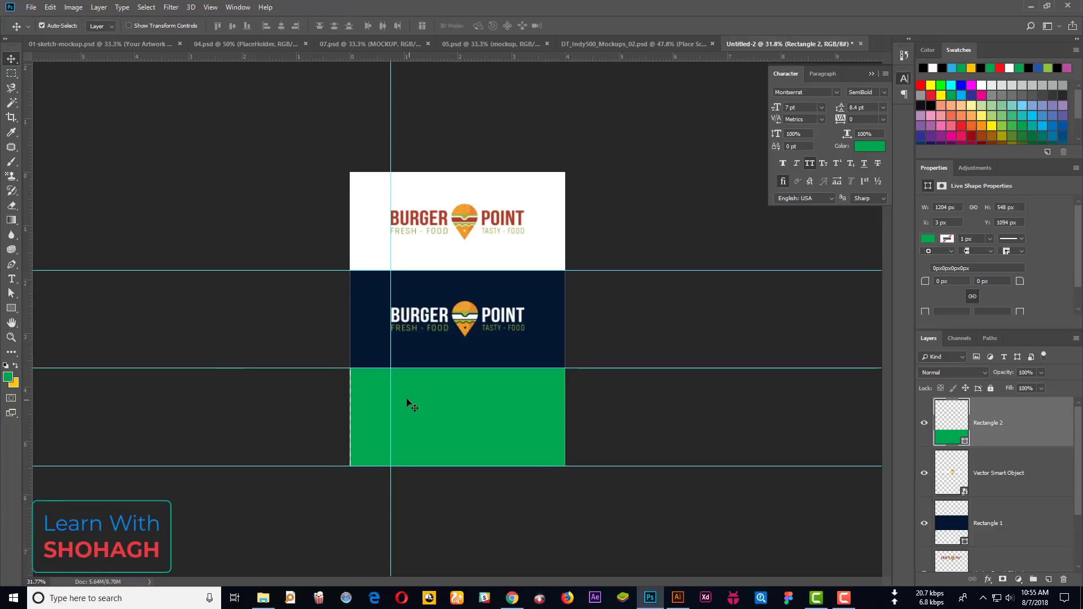
key(ctrl+t)
drag(352, 417, 350, 417)
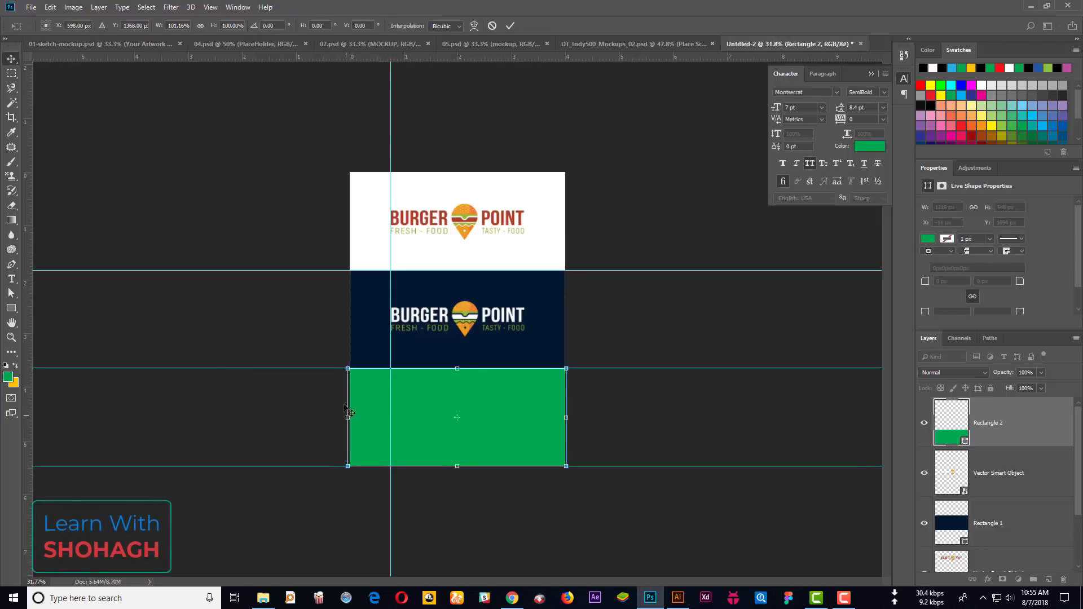
key(Return)
click(512, 599)
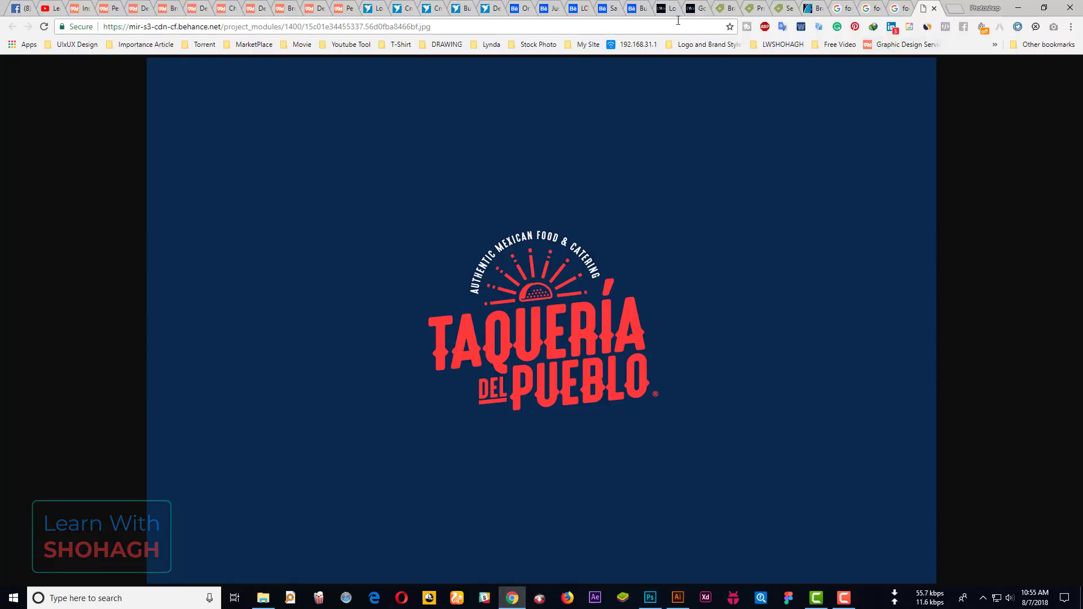
Search Google Images for 'burger' filtered to images larger than 2 MP
click(650, 27)
text(bur)
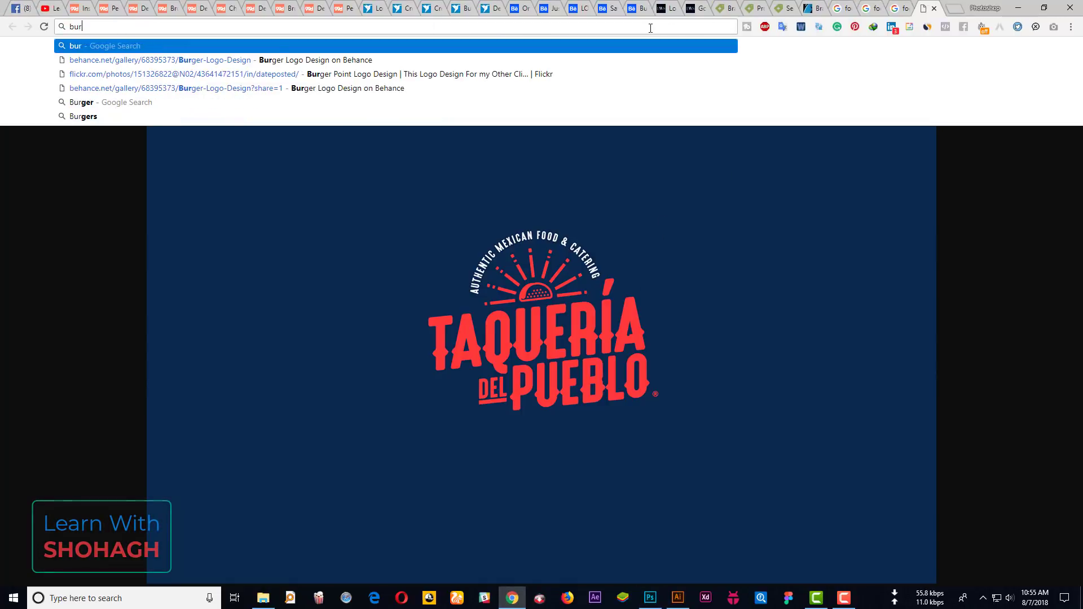
text(ger)
key(Return)
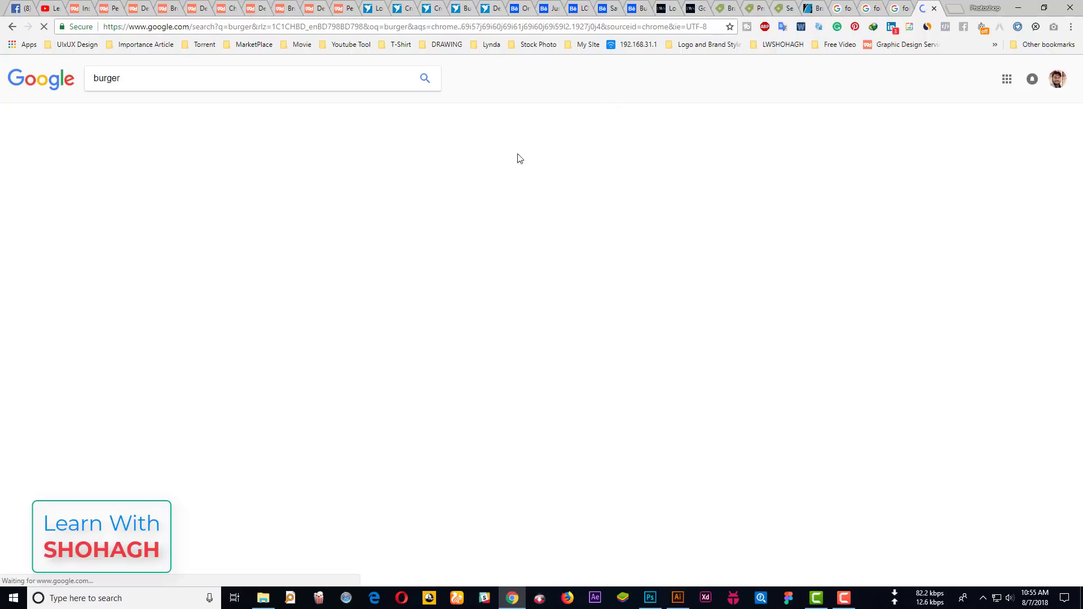
click(123, 114)
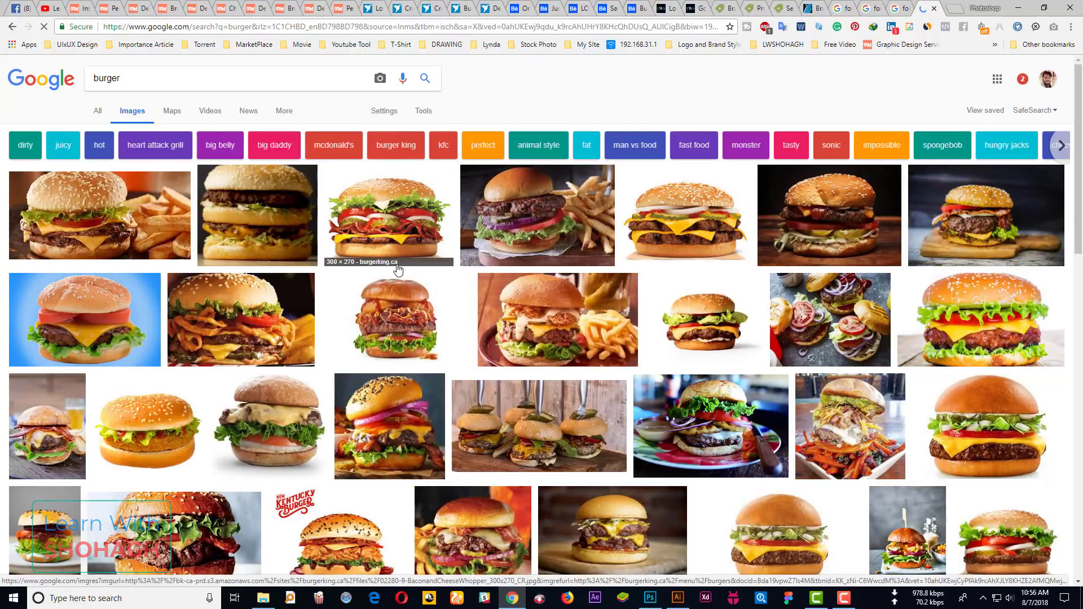
click(424, 111)
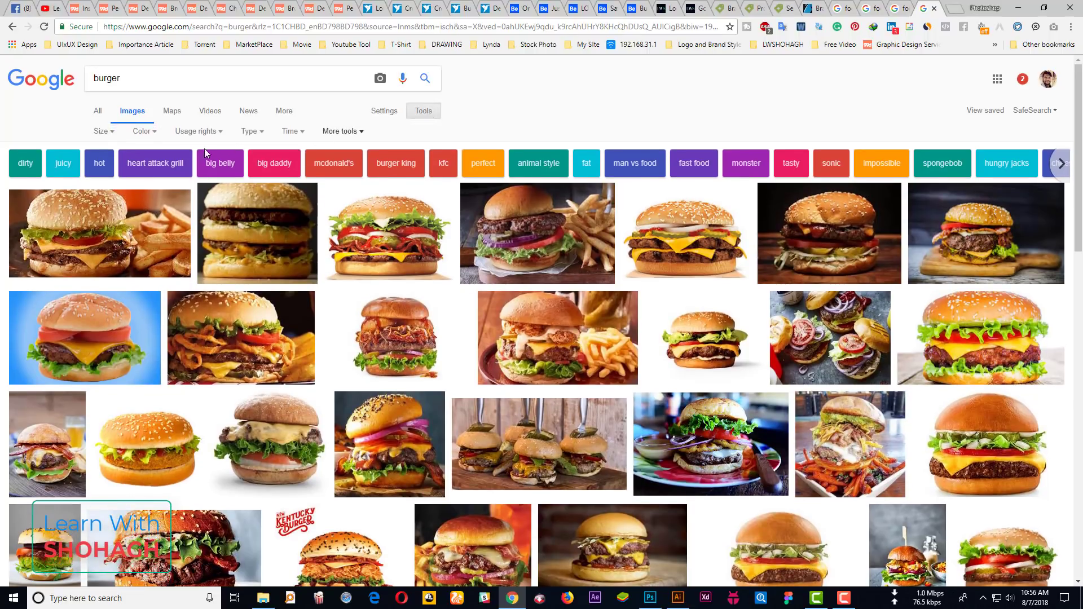
click(108, 134)
mouse_move(112, 215)
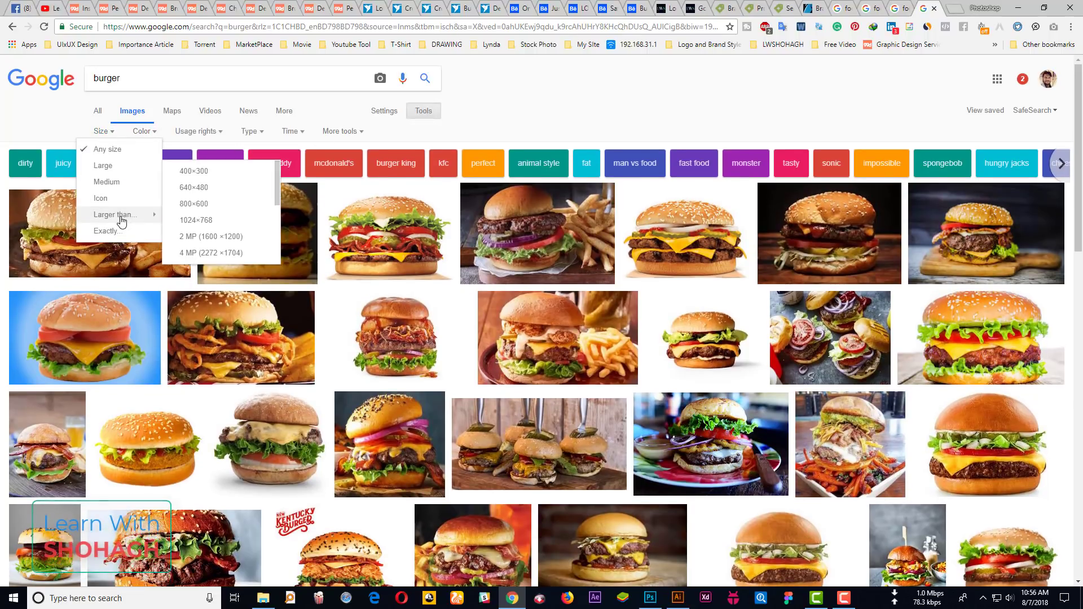
click(198, 236)
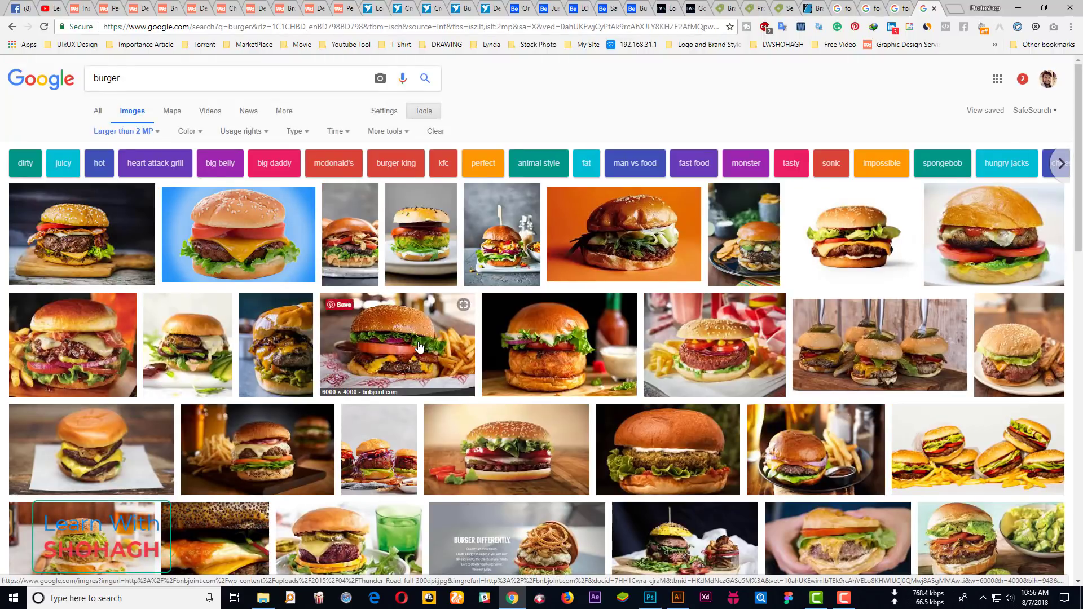
Browse the burger results and open the cheeseburger-with-fries photo on its own
scroll(421, 342, down, 1)
scroll(564, 333, down, 2)
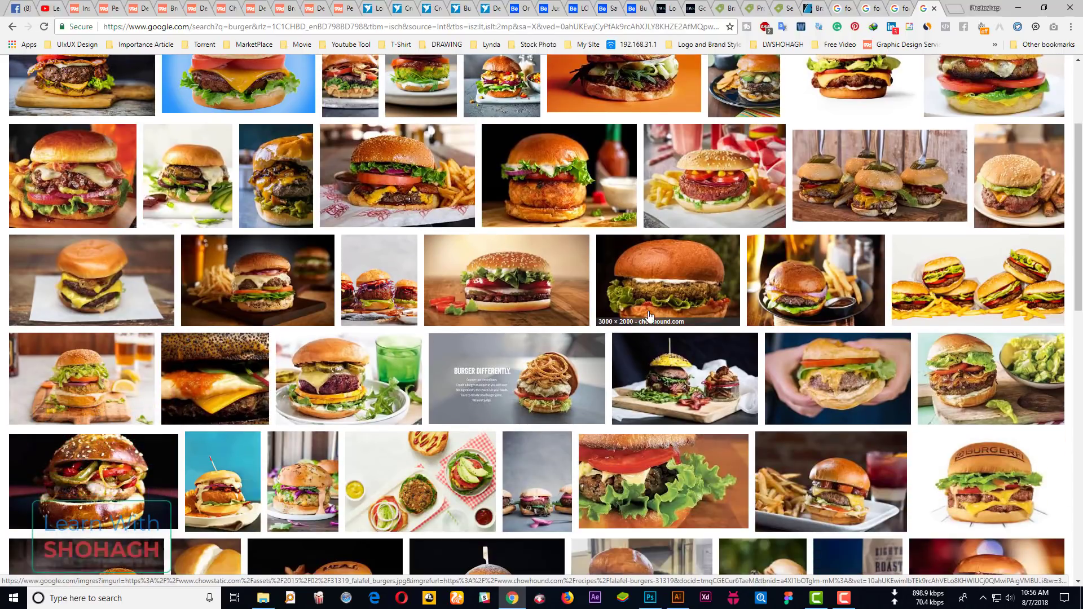
scroll(652, 314, down, 3)
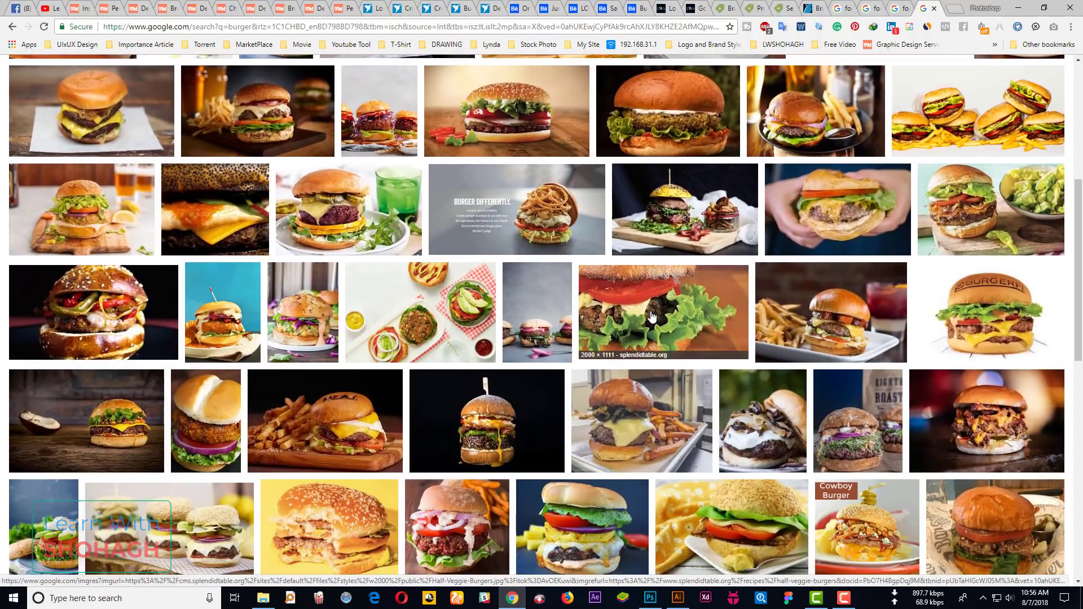
click(75, 433)
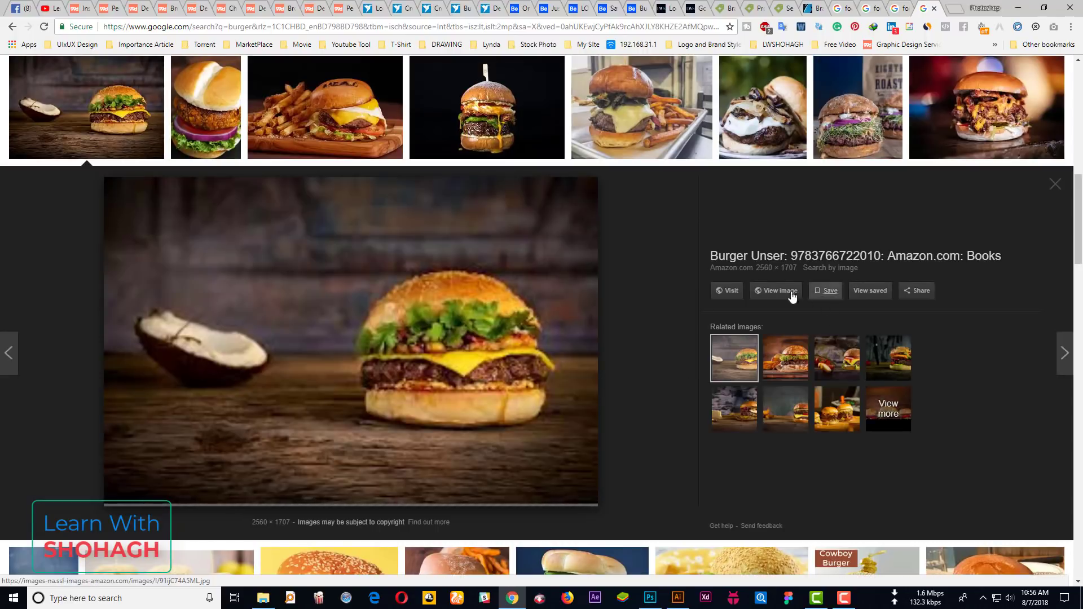
click(786, 357)
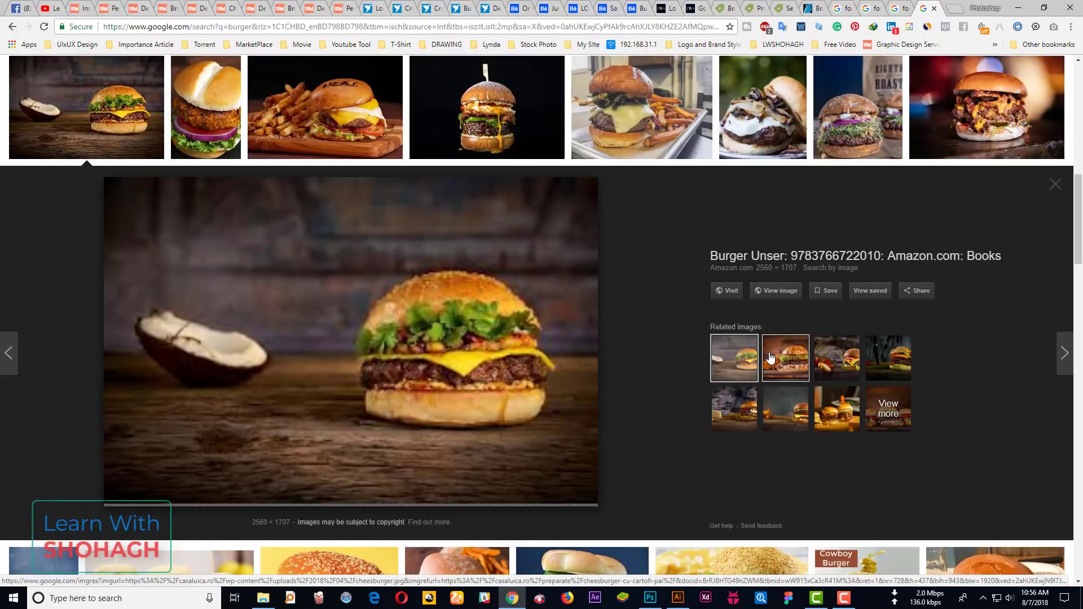
click(828, 362)
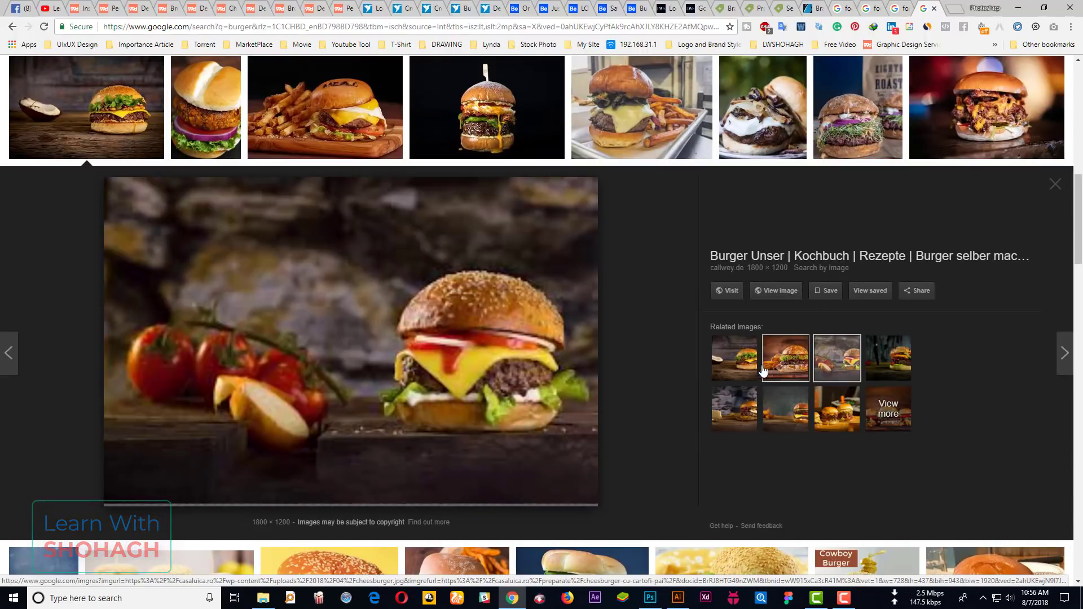
click(785, 360)
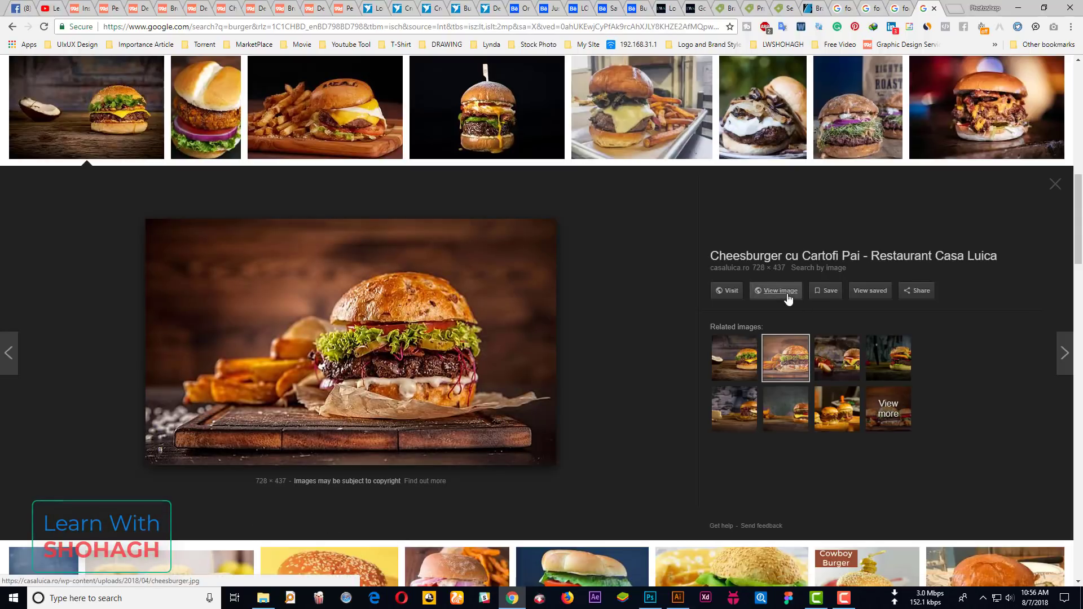
click(787, 293)
Copy the cheeseburger photo and return to the Burger Point document
right_click(591, 300)
click(618, 334)
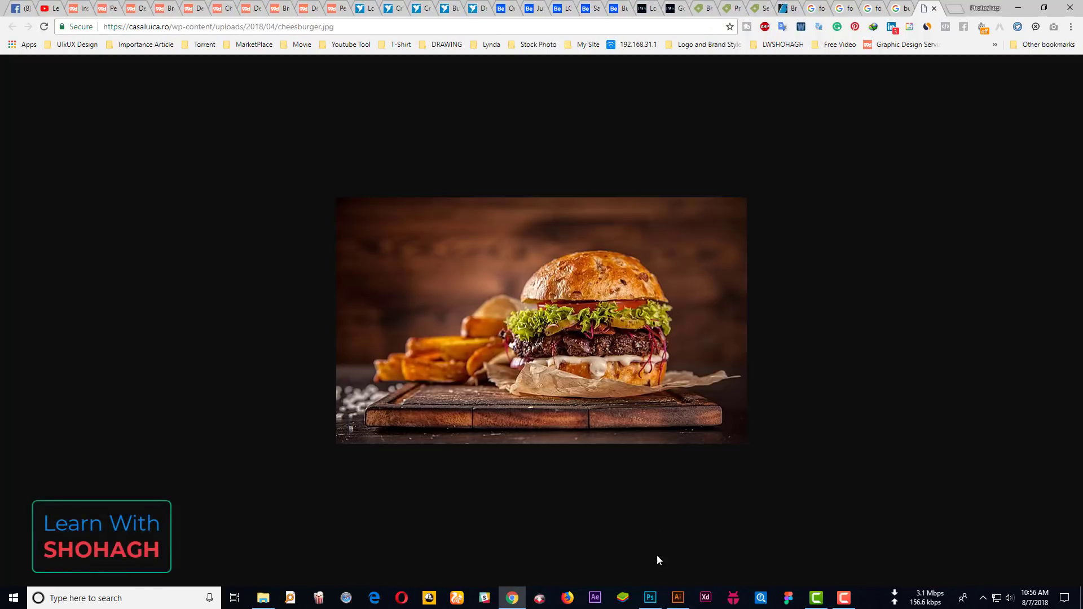
click(650, 598)
Paste the cheeseburger photo and move it into the bottom band
key(ctrl+v)
mouse_move(501, 330)
mouse_down()
mouse_move(502, 428)
mouse_move(581, 488)
mouse_up()
key(ctrl+t)
key(Return)
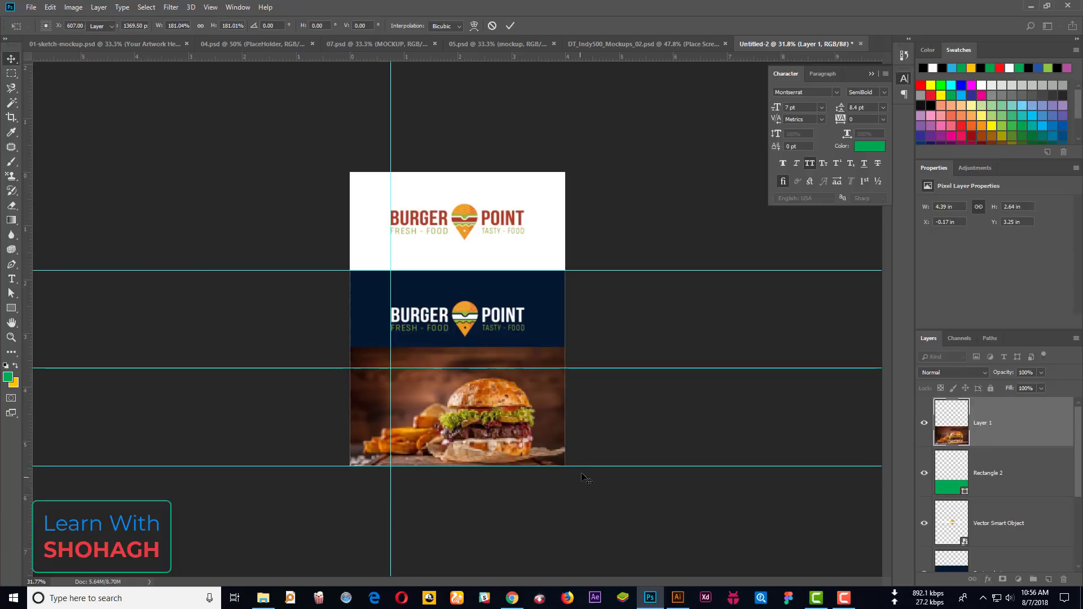
Duplicate the green rectangle above the photo, hide the copy, and clip the photo into Rectangle 2
alt+click(999, 446)
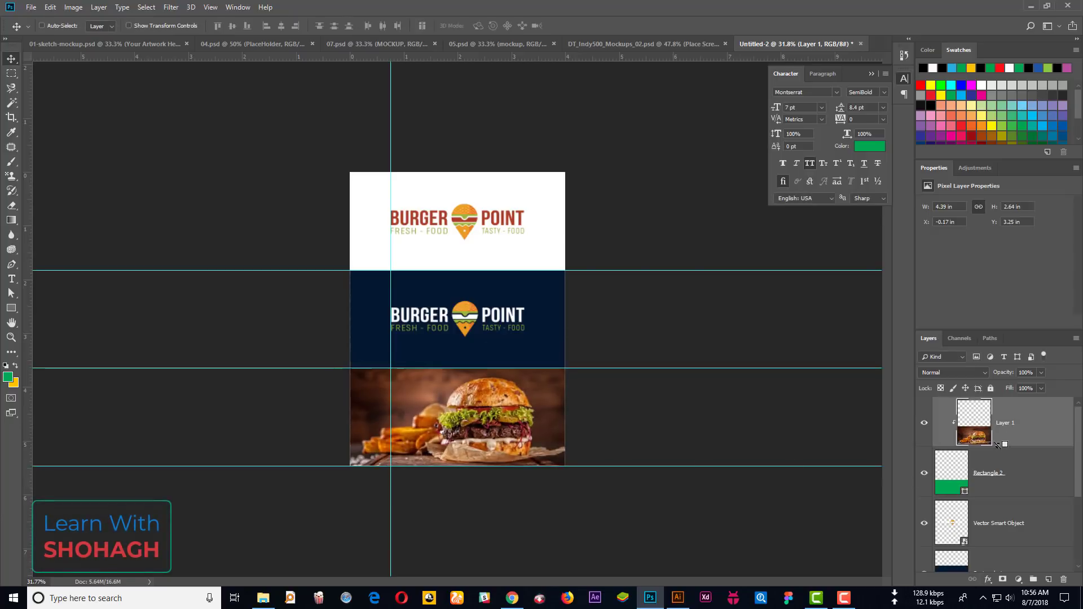
key(ctrl+plus)
key(ctrl+plus)
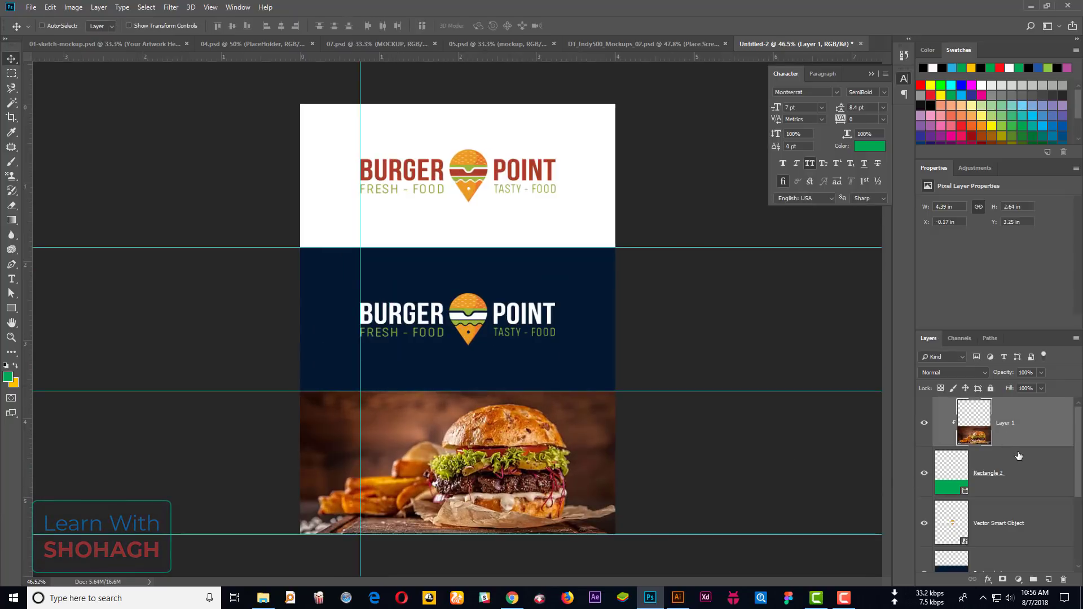
alt+click(1001, 446)
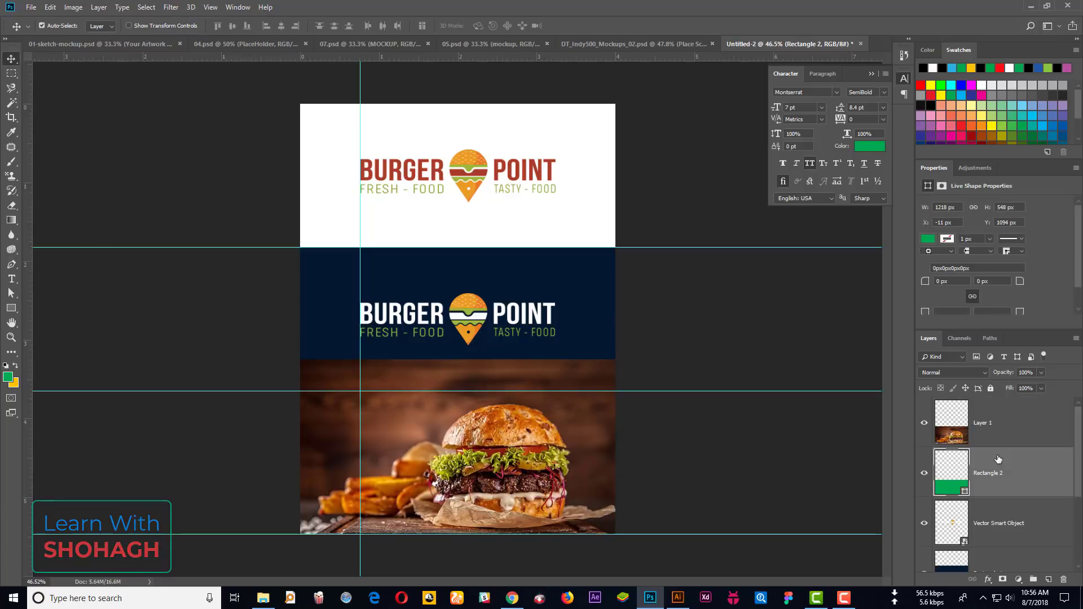
key(ctrl+j)
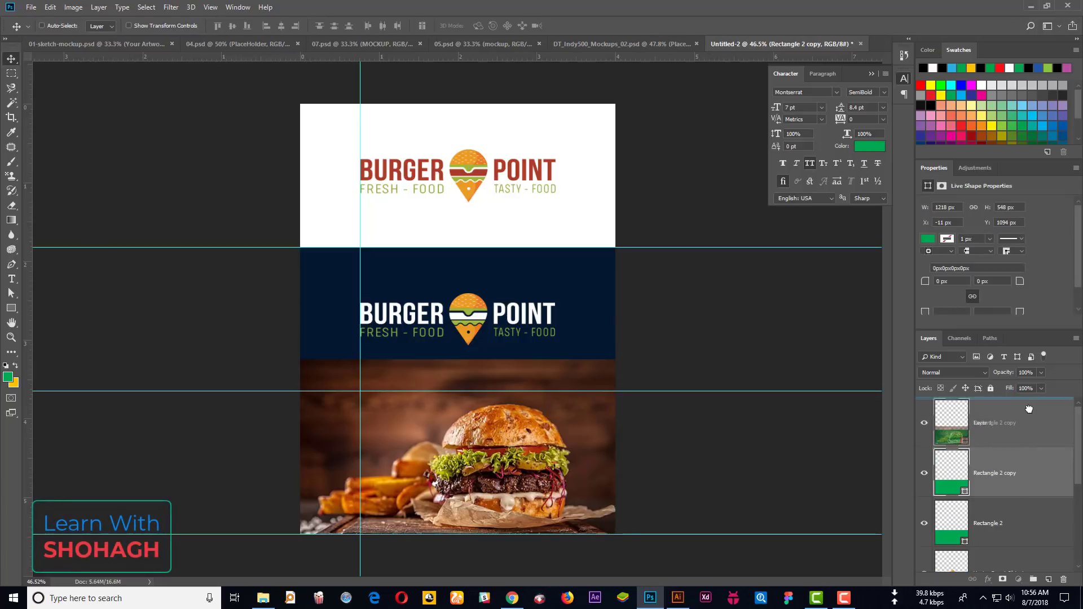
drag(1028, 487, 1030, 406)
click(1019, 474)
click(1008, 444)
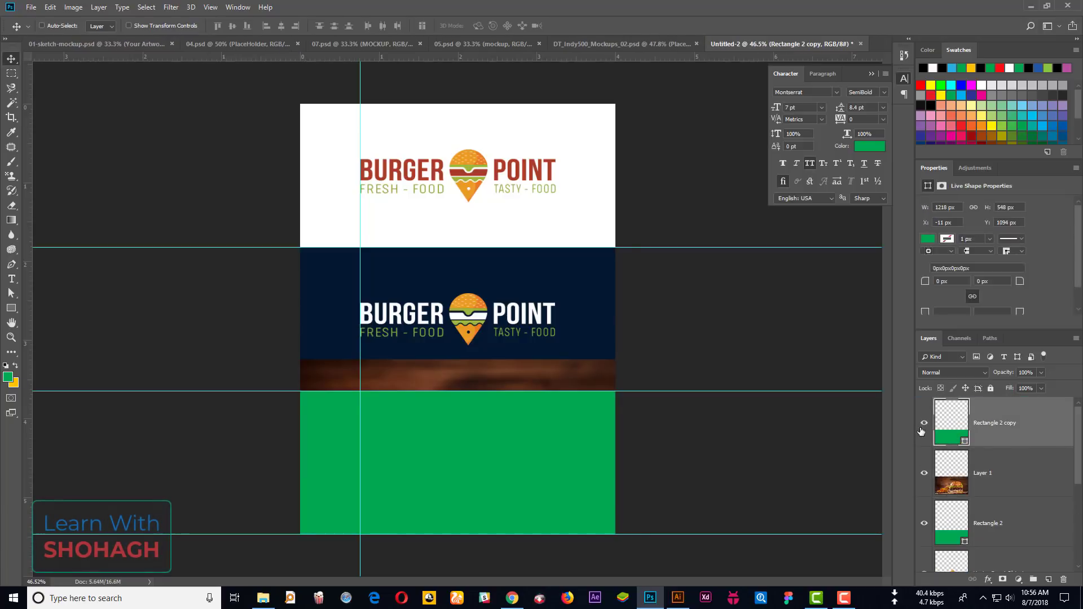
click(924, 423)
alt+click(1016, 495)
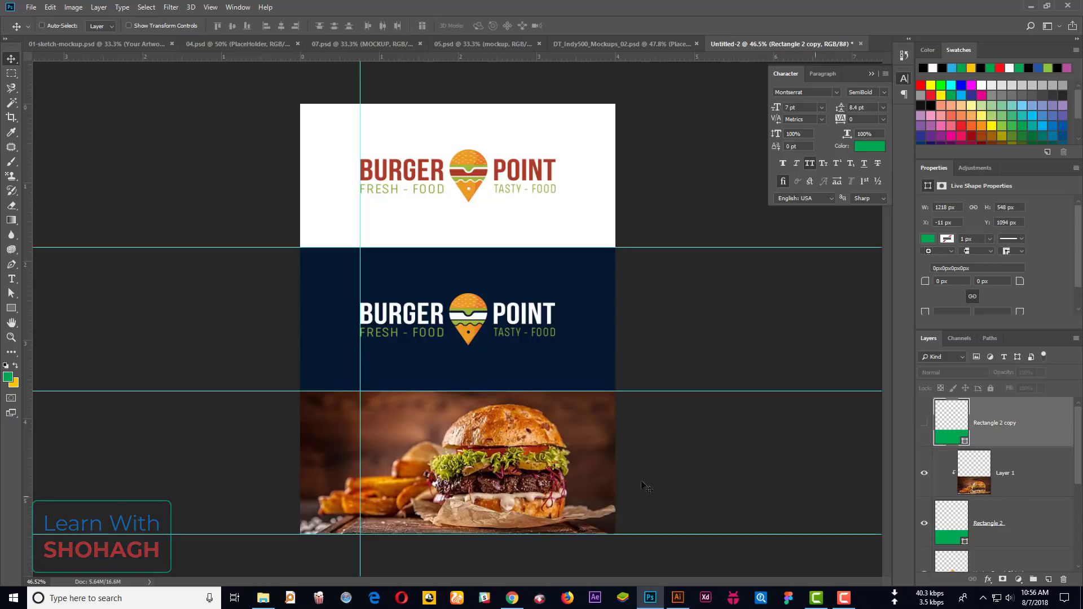
Shift the burger photo slightly up and left within the bottom band
key(ctrl)
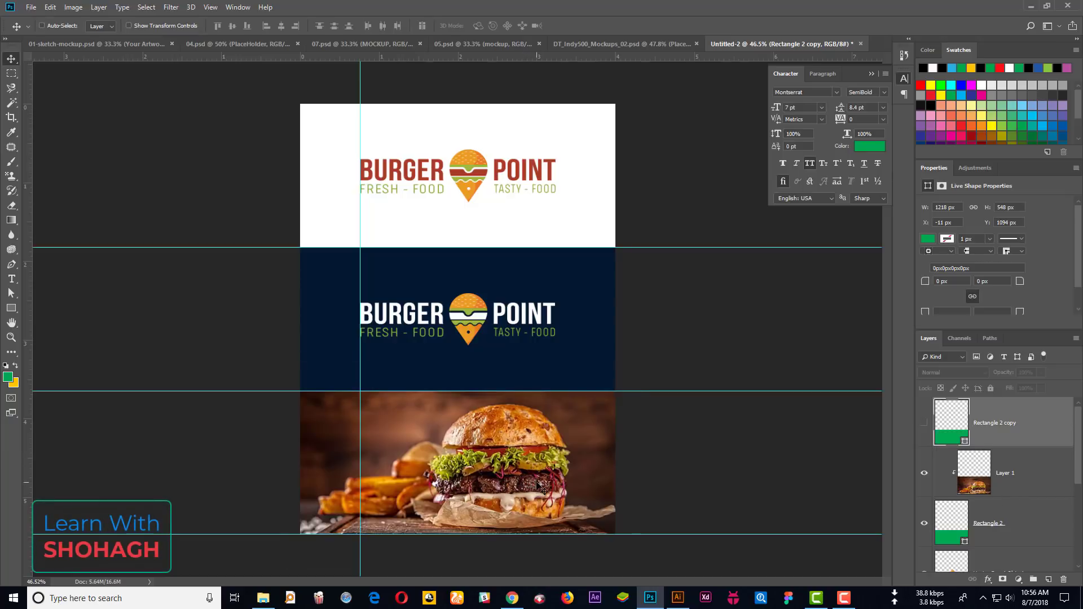
click(1024, 478)
key(ctrl+t)
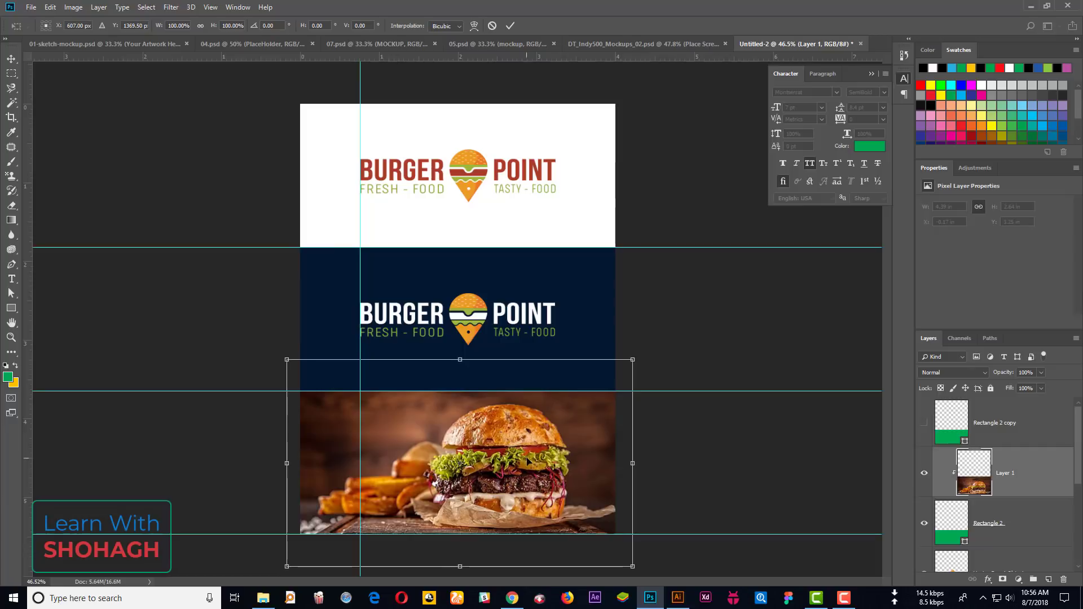
drag(529, 461, 511, 452)
key(Return)
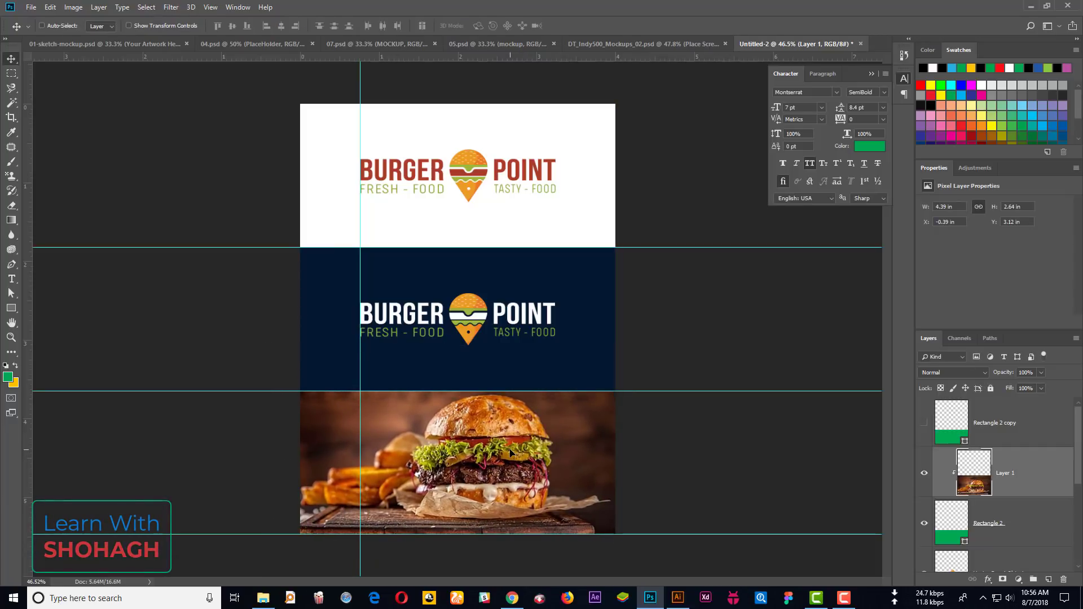
Show Rectangle 2 copy again and sample navy from the logo background as its fill
click(952, 429)
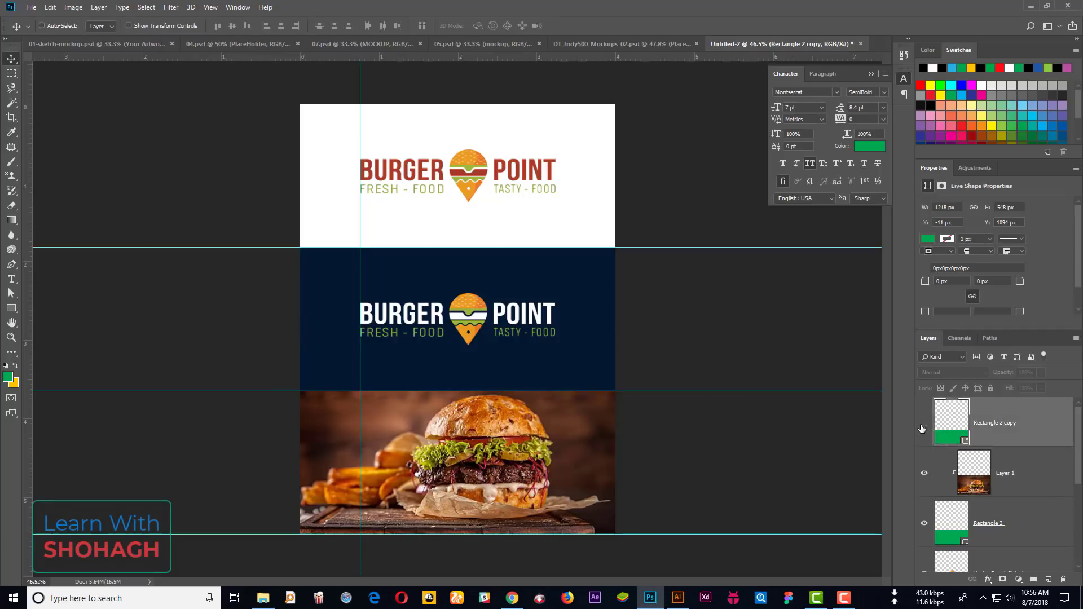
double_click(951, 435)
click(561, 364)
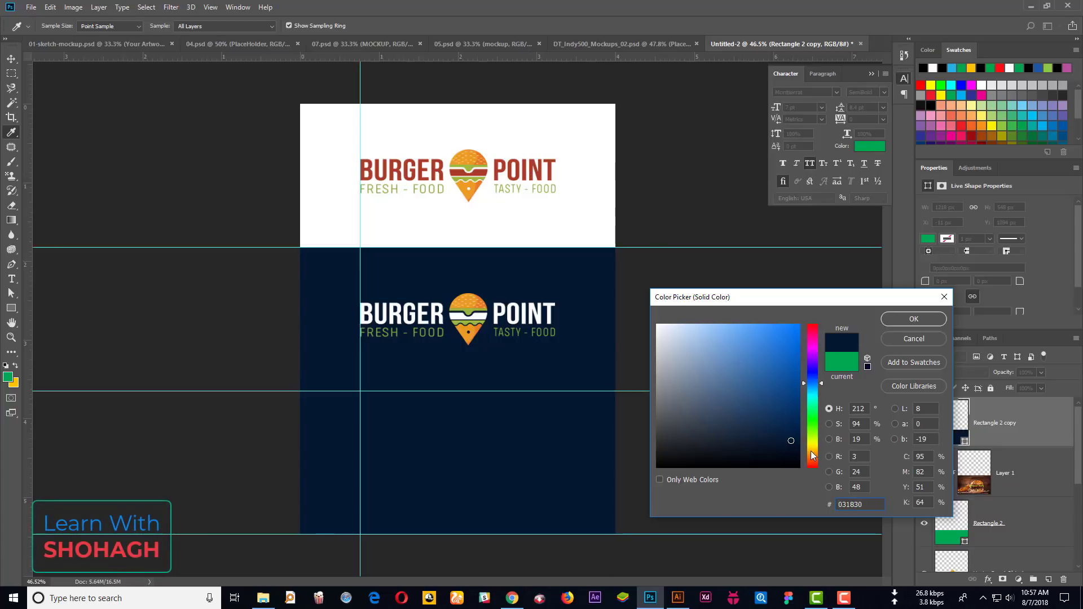
Confirm a slightly darker navy fill for the overlay and lower its opacity
click(794, 445)
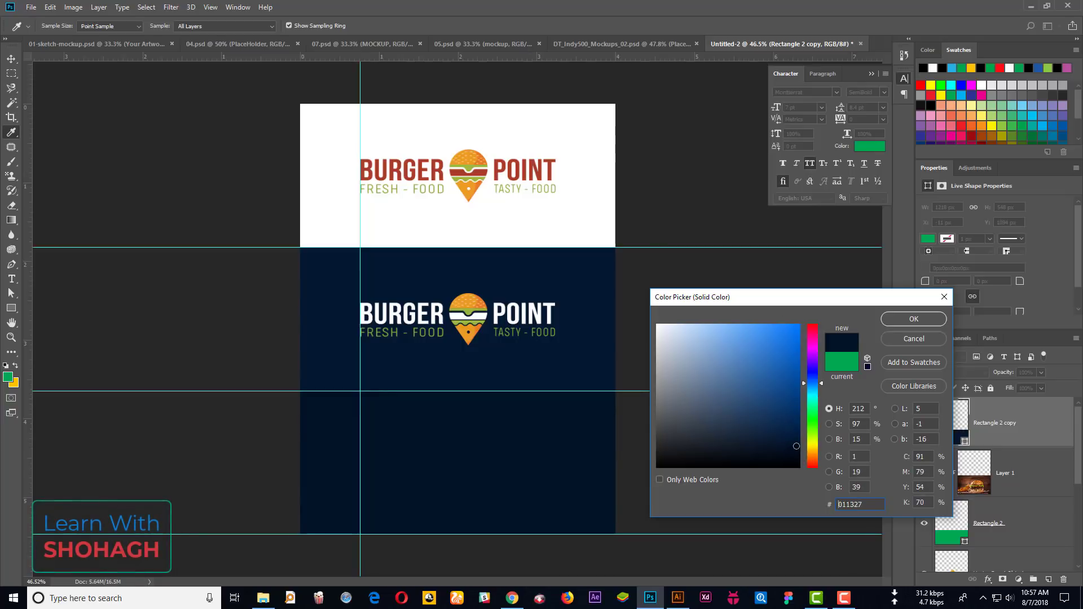
click(914, 318)
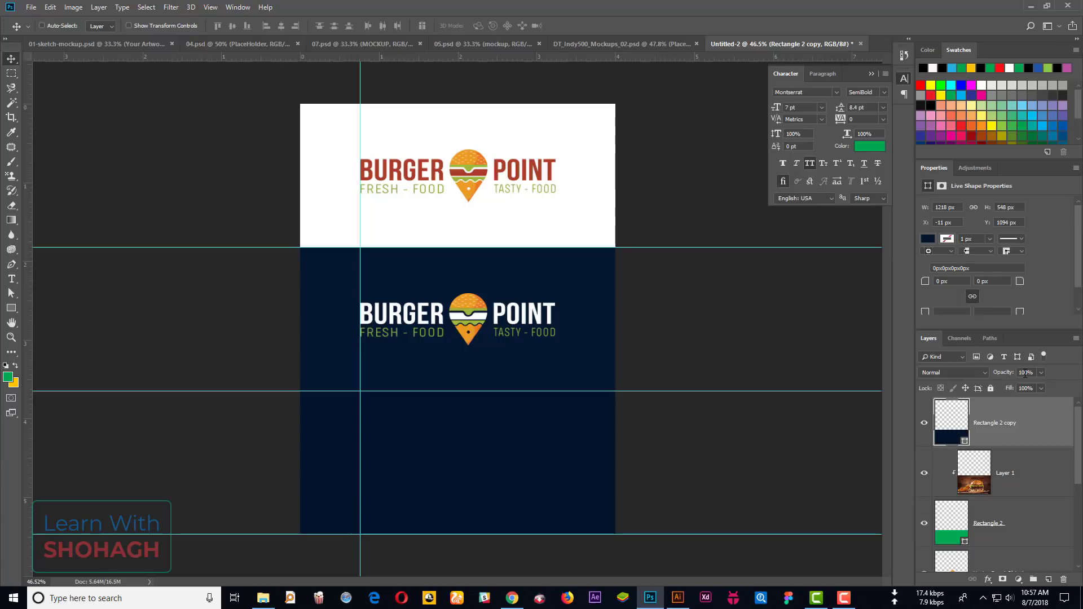
drag(1004, 372, 999, 372)
scroll(1023, 367, down, 8)
scroll(1022, 368, down, 8)
scroll(1022, 367, down, 8)
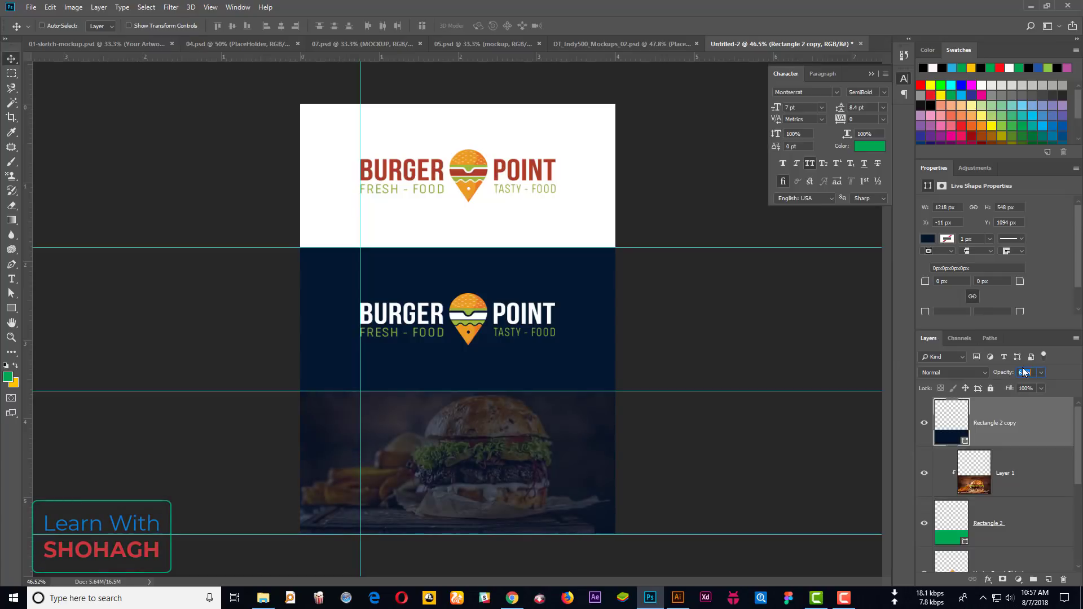
scroll(1023, 367, down, 8)
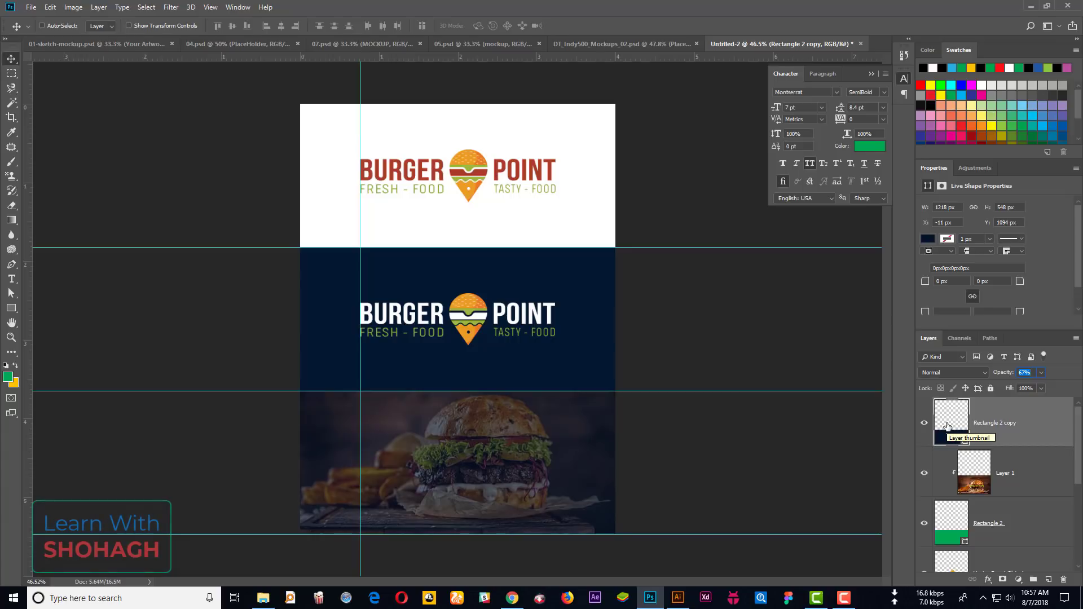
Recolour the overlay to a darkened red sampled from the POINT lettering
double_click(947, 426)
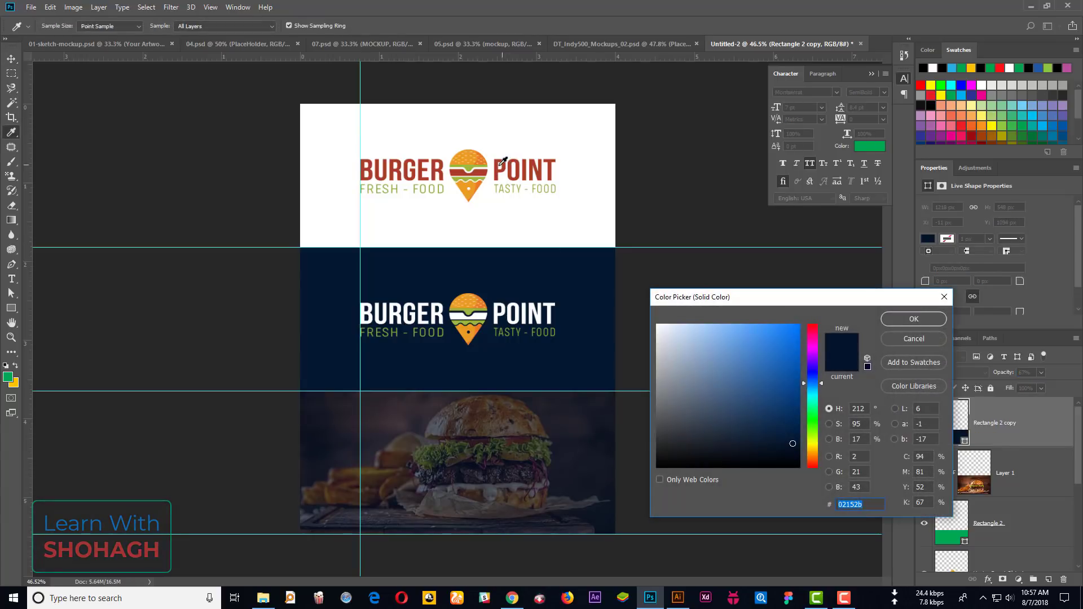
click(498, 164)
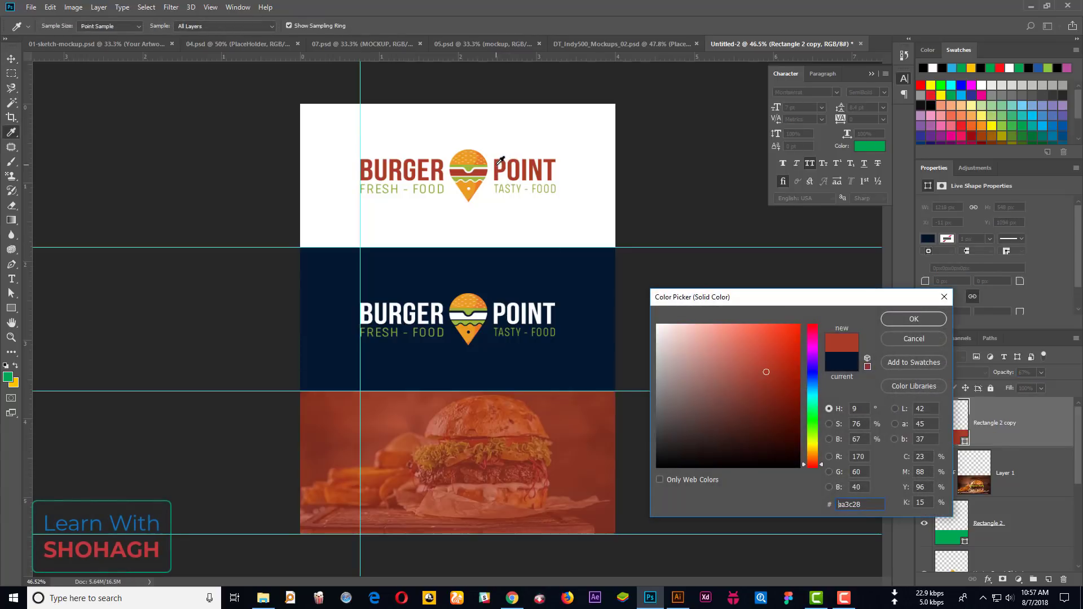
click(901, 320)
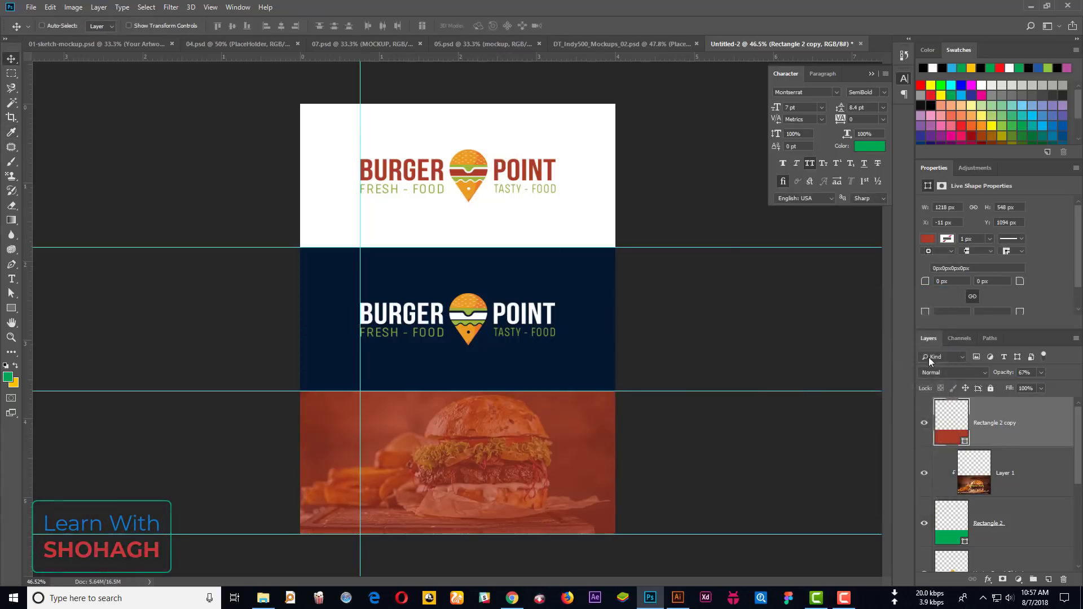
double_click(947, 434)
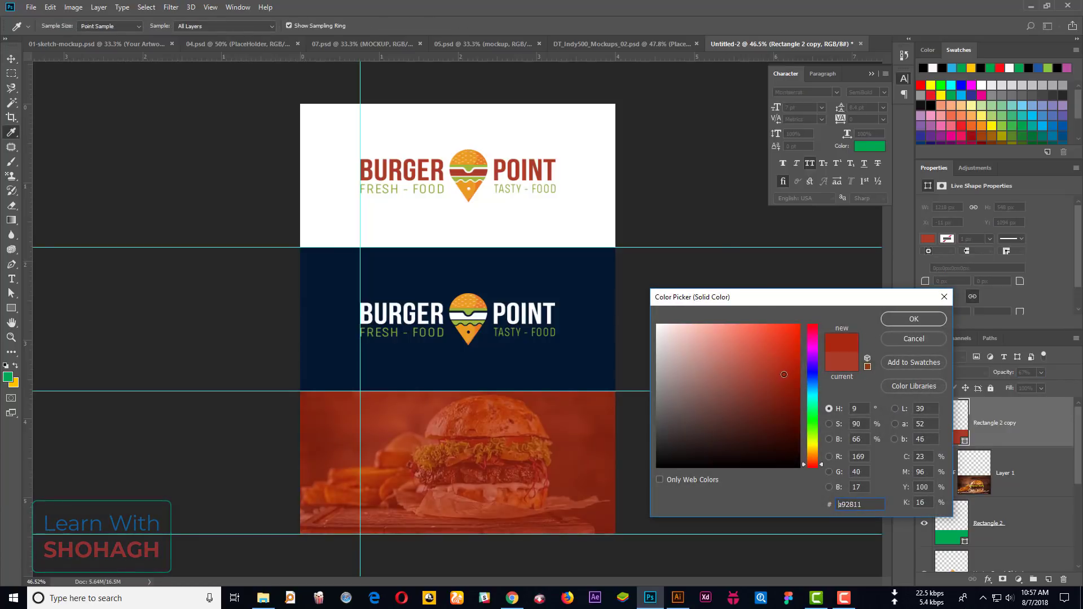
drag(775, 380, 782, 381)
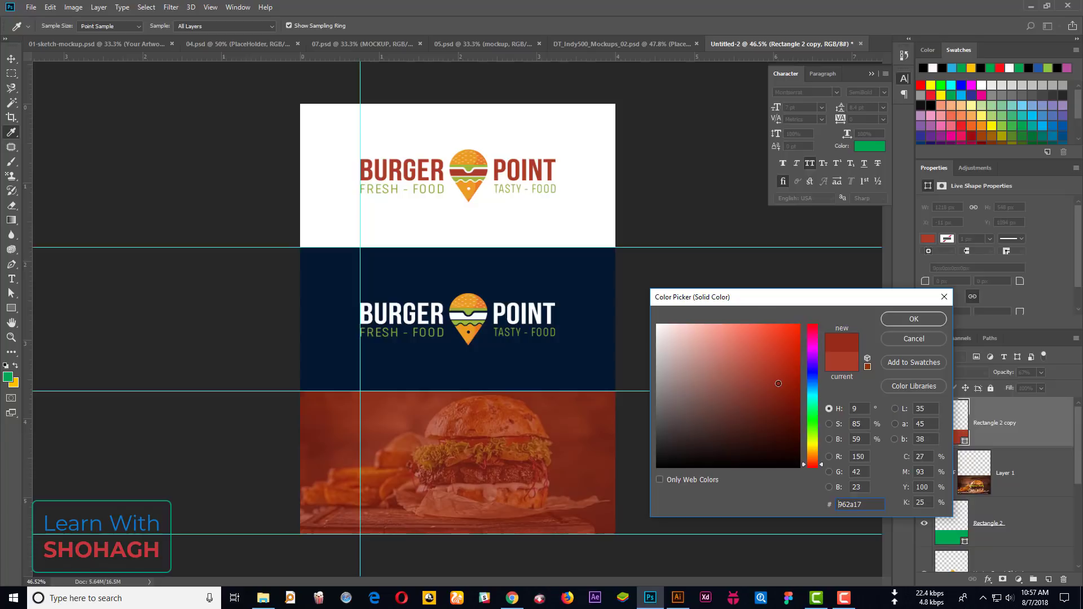
click(771, 383)
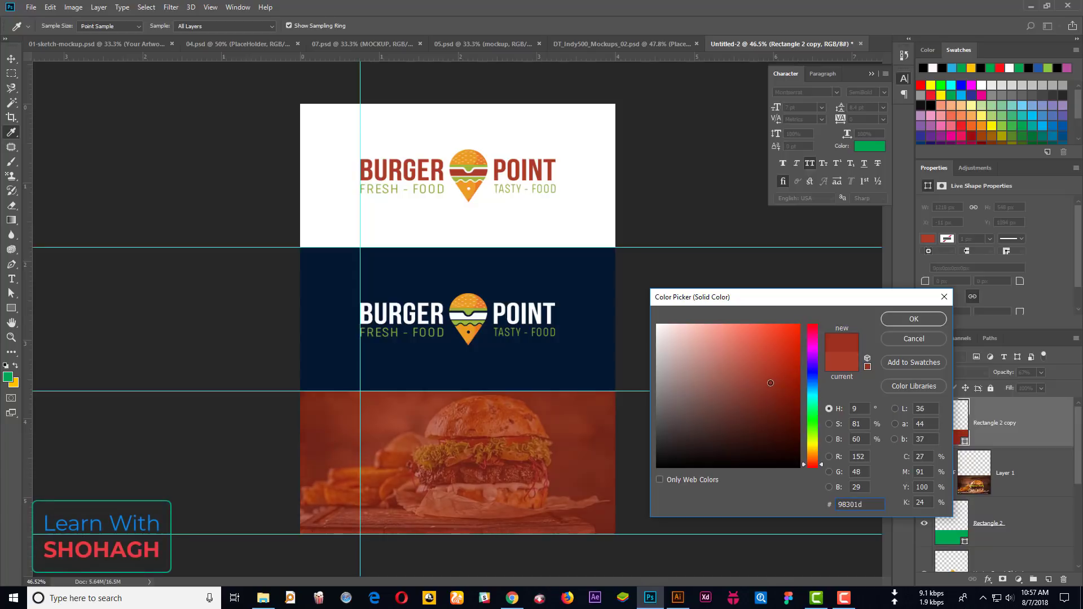
click(909, 323)
Set the red overlay's opacity to about 76%
key(Down)
key(Down)
key(Down)
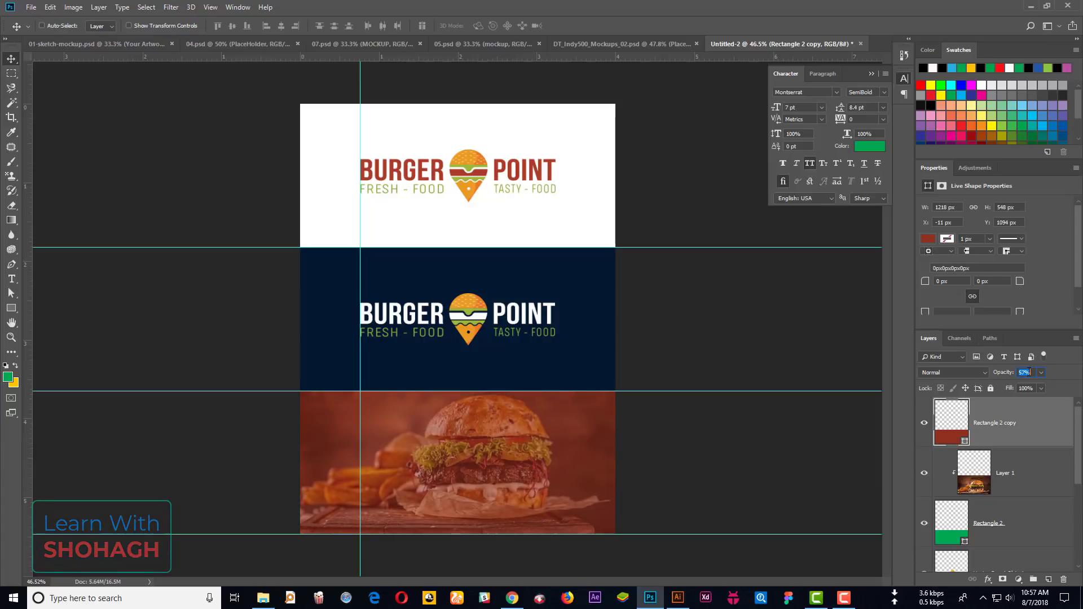
key(Up)
key(Up)
key(Up)
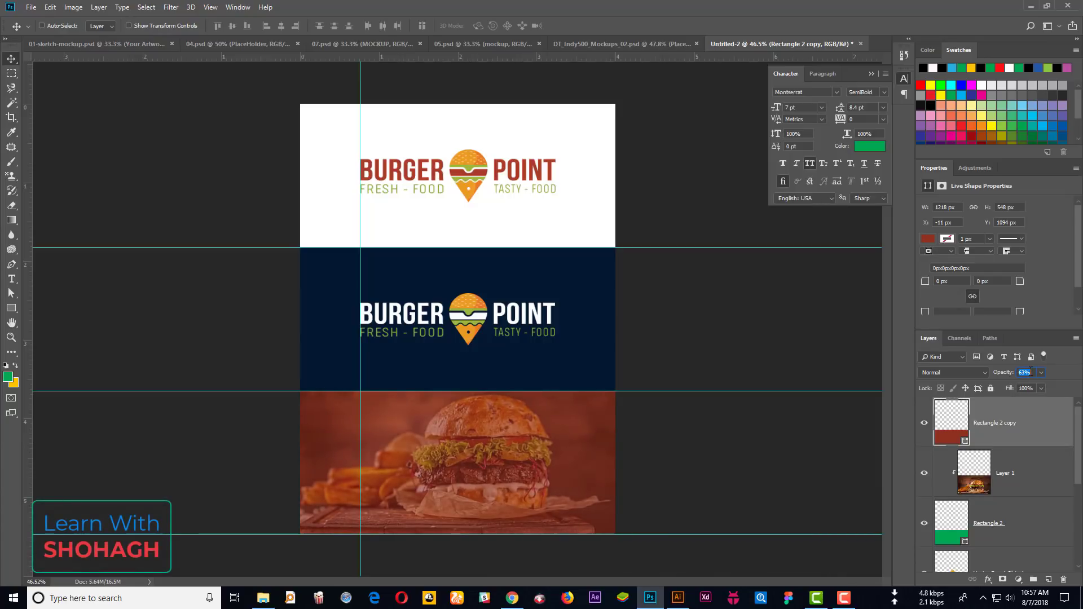
key(Up)
key(Up)
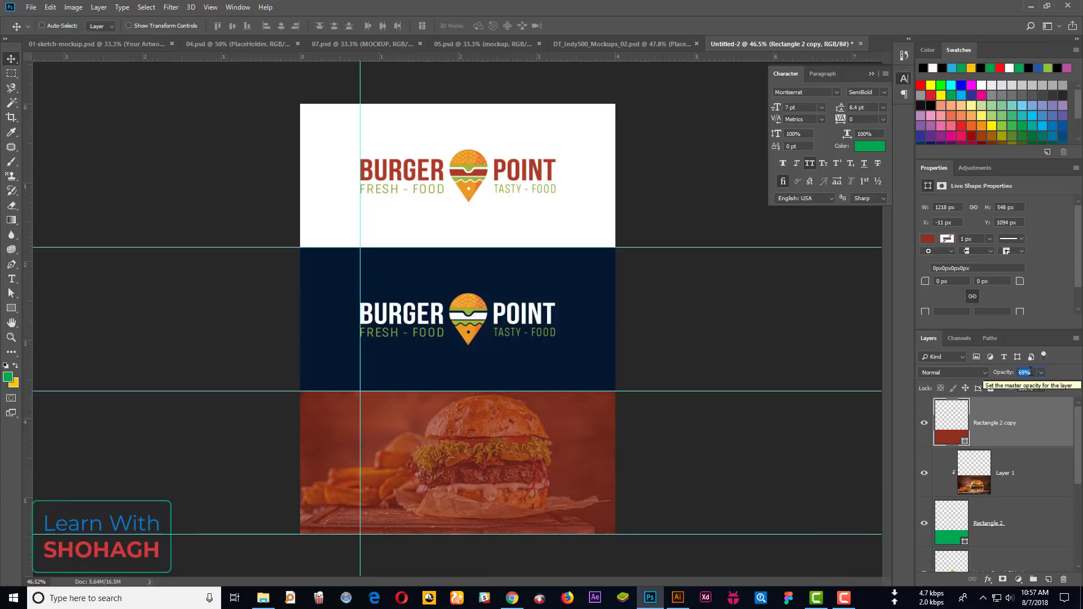
key(Up)
key(Up)
key(Up)
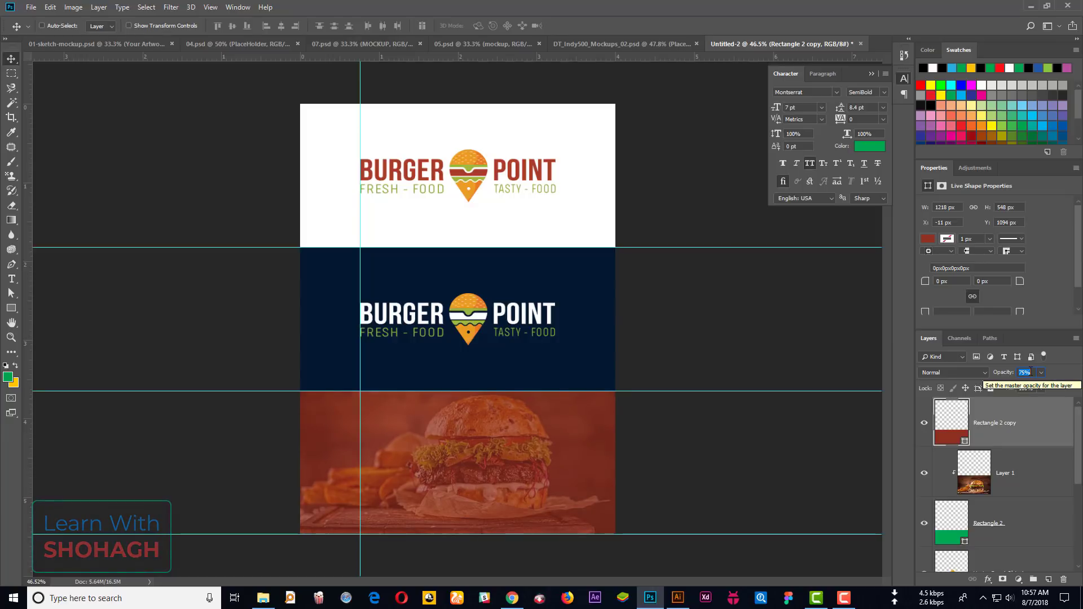
key(Up)
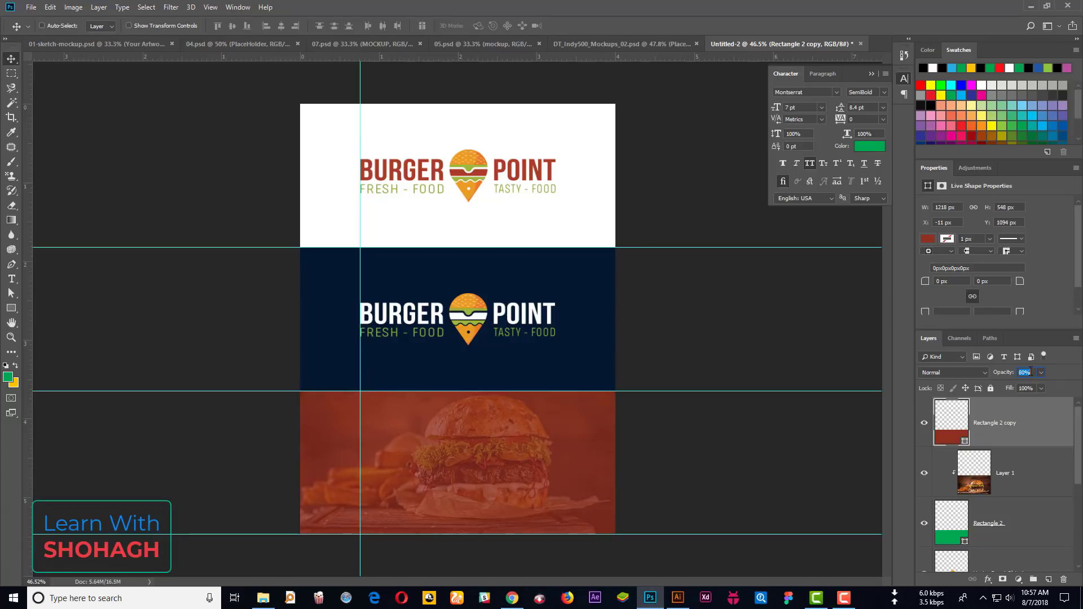
Review the tinted burger band at 100%, then start dragging the white logo over from Illustrator
ctrl+click(207, 204)
key(ctrl+1)
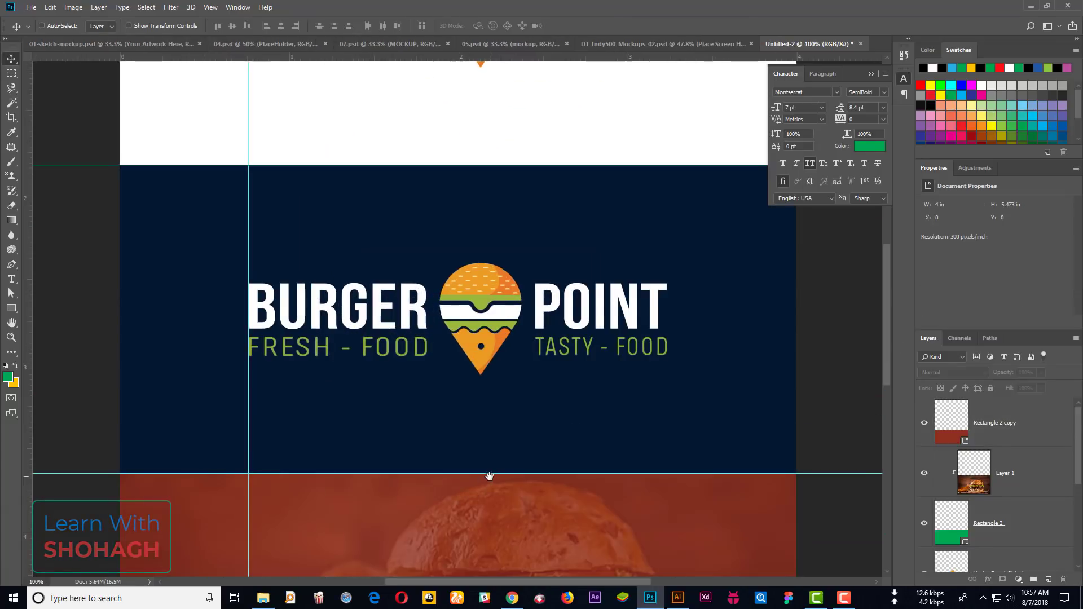
drag(490, 477, 472, 281)
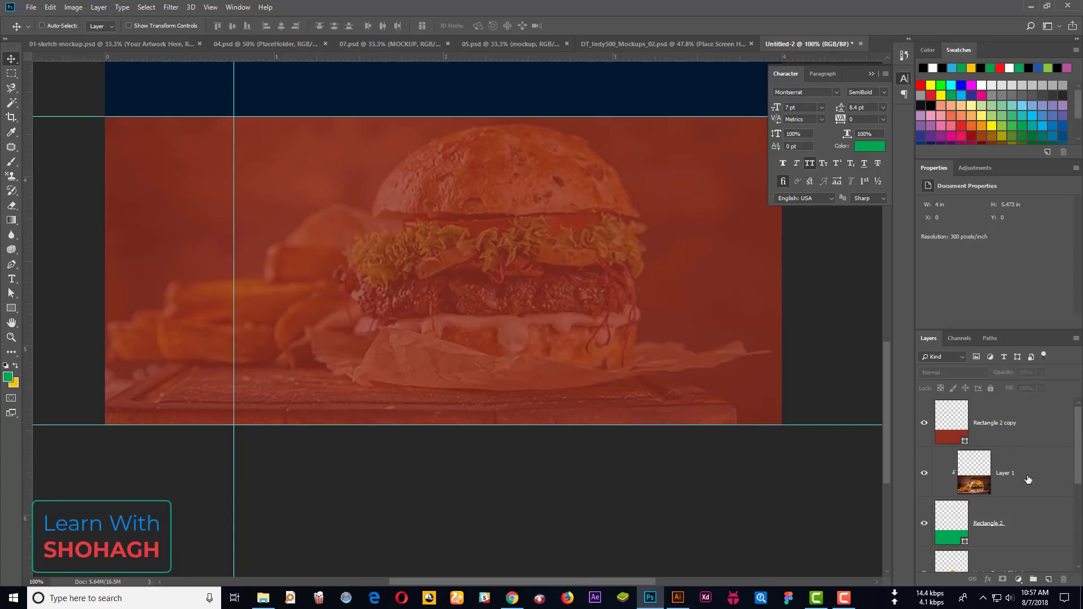
click(1003, 433)
scroll(569, 435, down, 5)
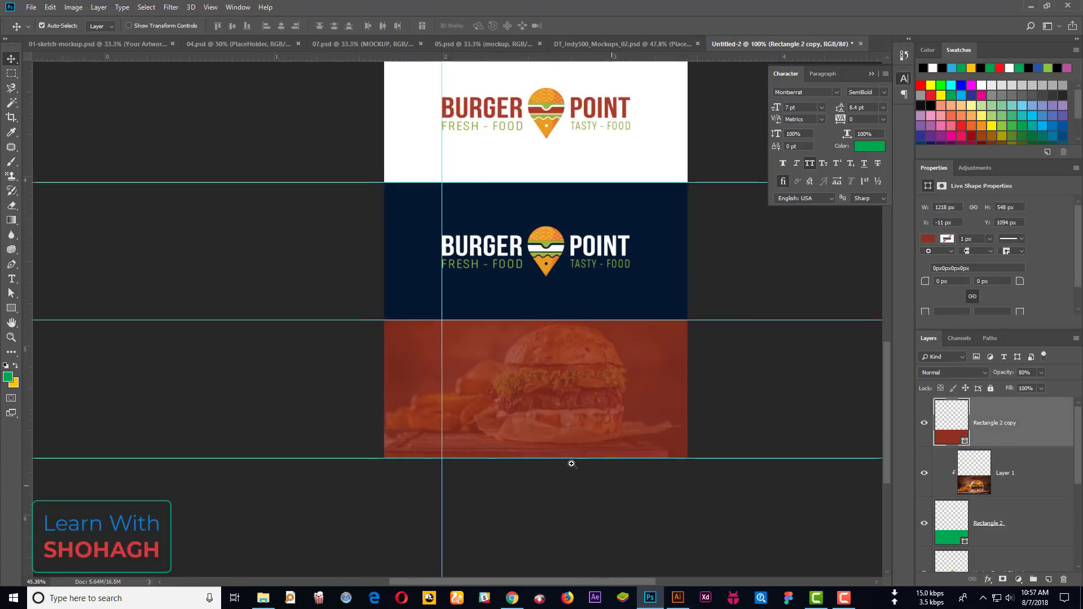
scroll(570, 461, up, 2)
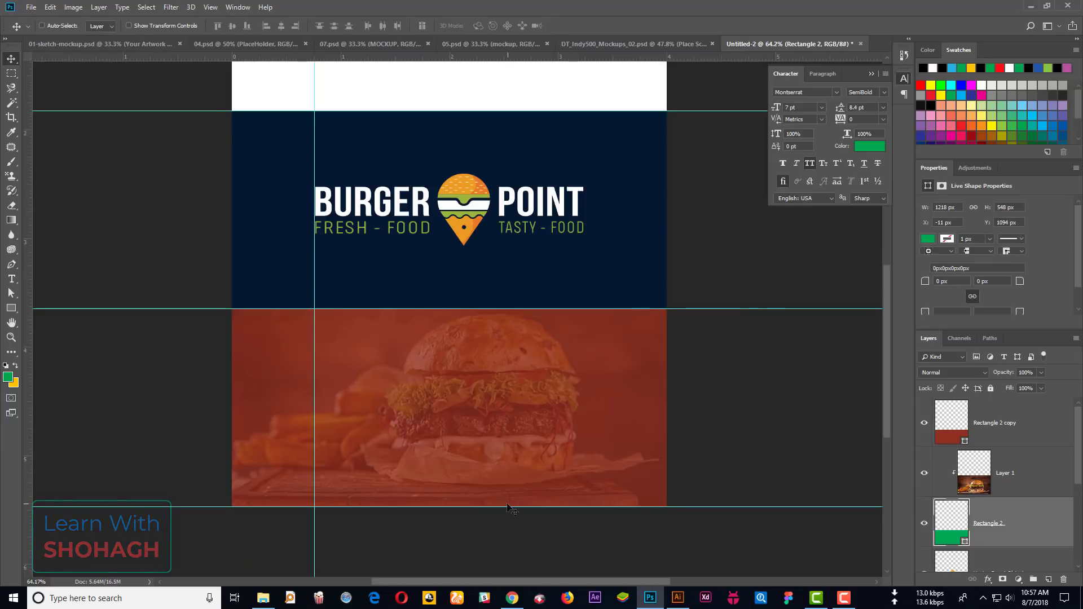
scroll(508, 508, down, 2)
scroll(492, 358, down, 1)
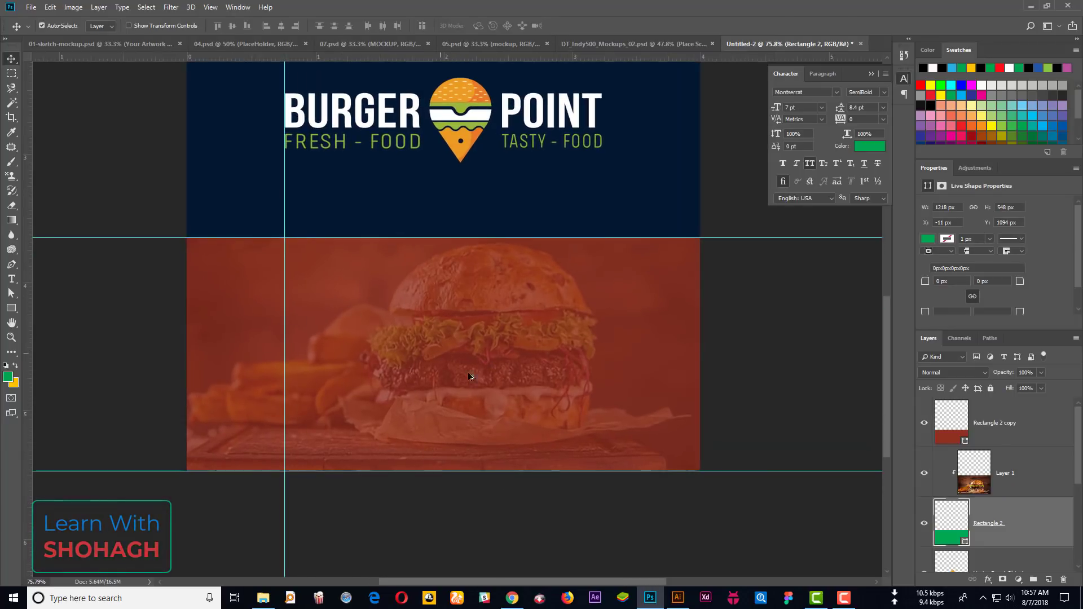
scroll(474, 375, down, 1)
click(678, 598)
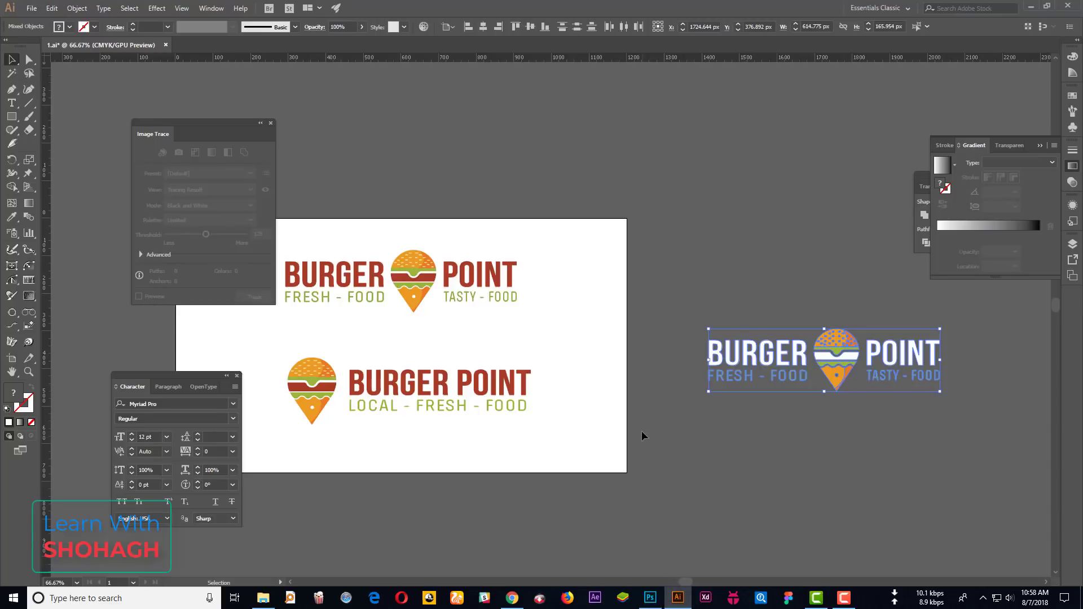
drag(767, 347, 659, 597)
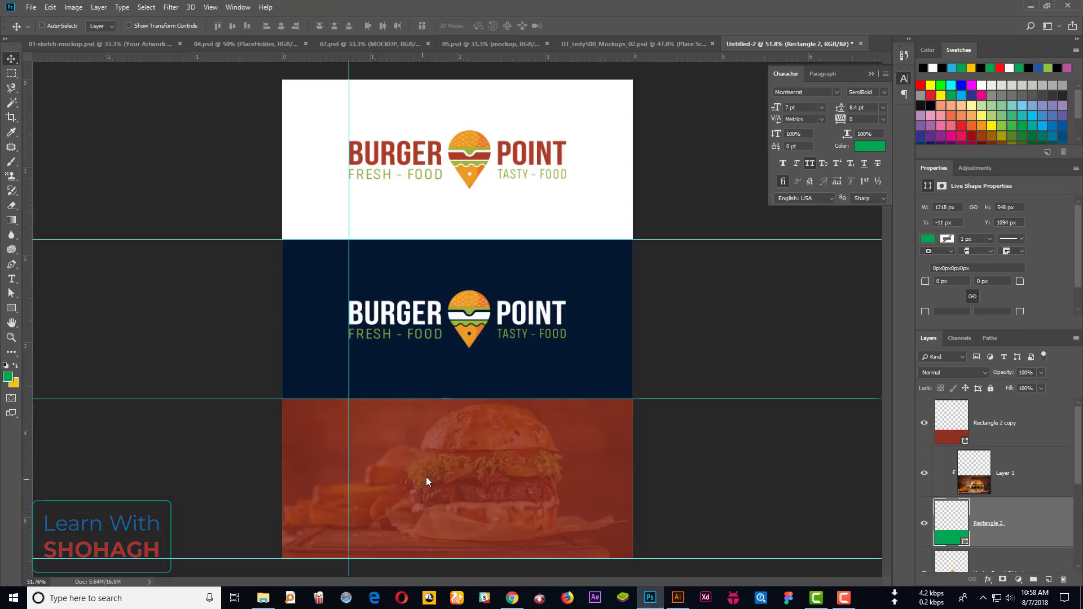
Place the white Burger Point logo above the red overlay, scaled to about 29% width
drag(660, 597, 444, 459)
drag(528, 314, 534, 480)
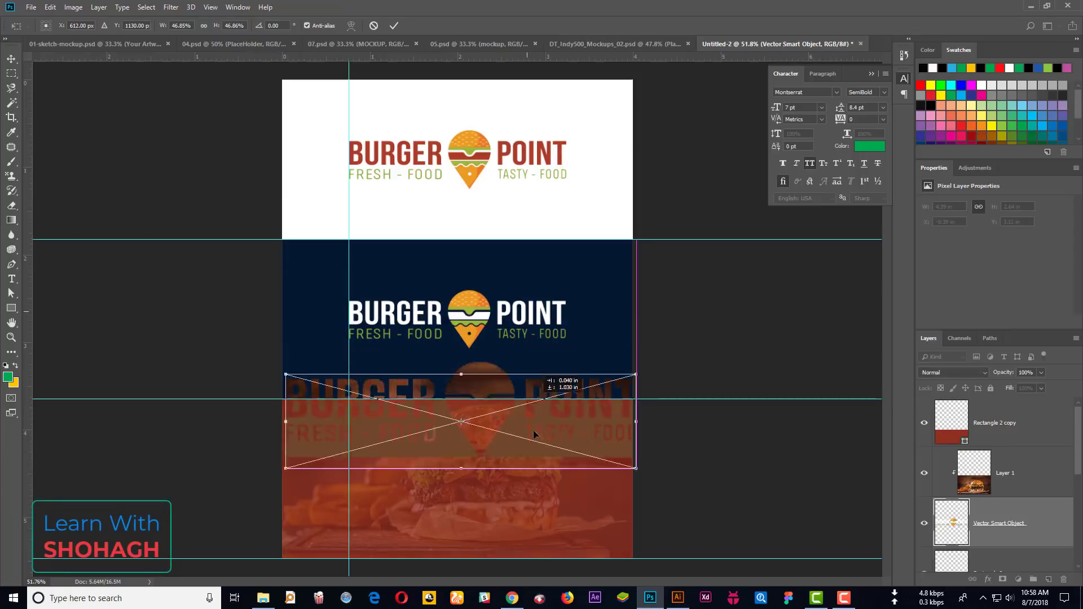
key(Return)
mouse_move(1057, 531)
mouse_down()
mouse_move(1035, 402)
mouse_move(986, 416)
mouse_up()
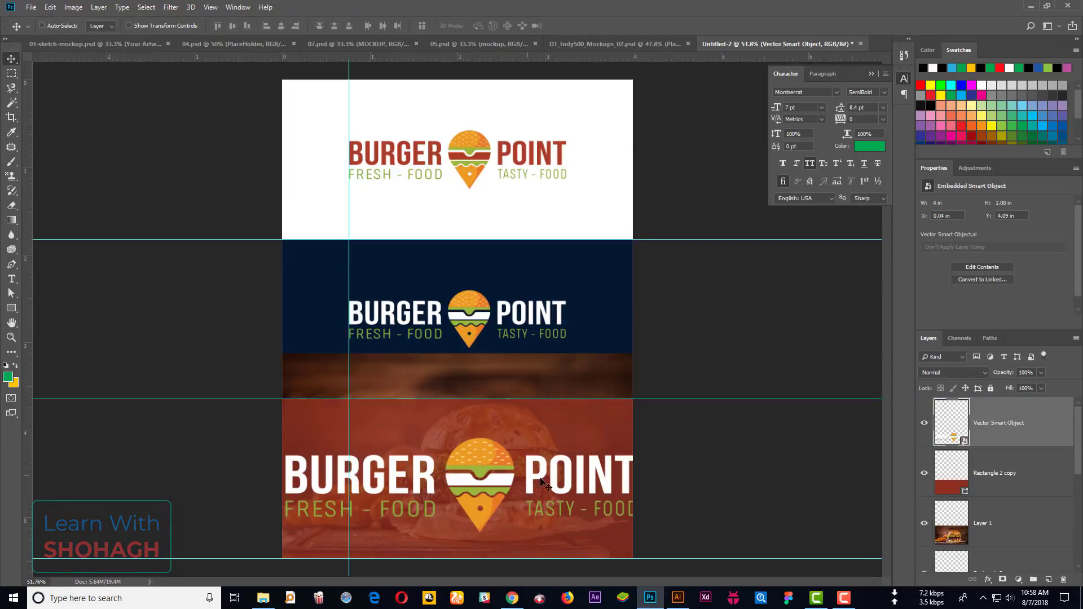
key(ctrl+t)
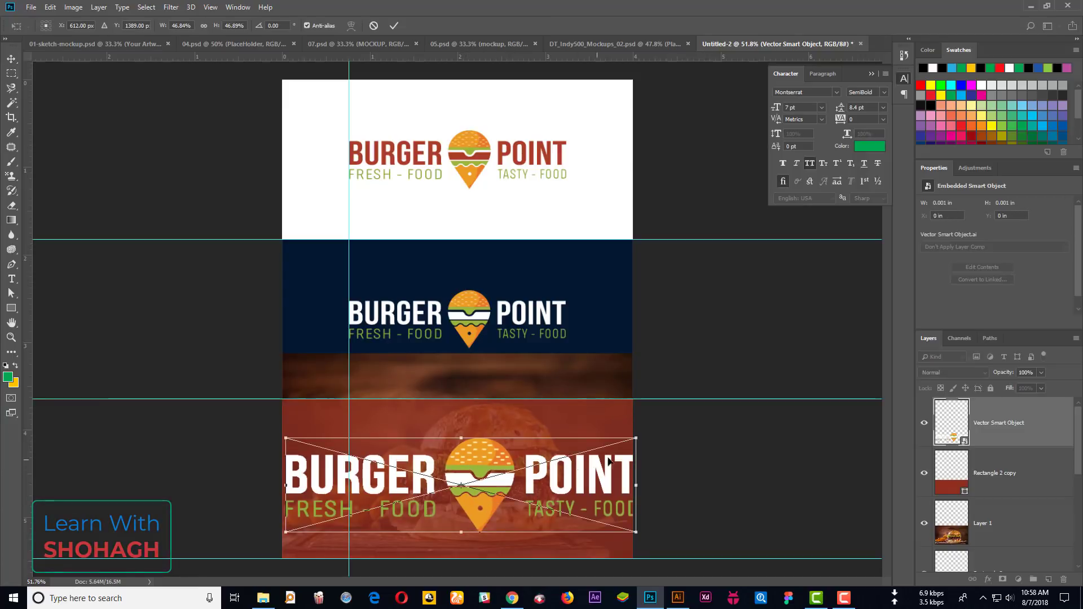
drag(636, 438, 574, 462)
key(Return)
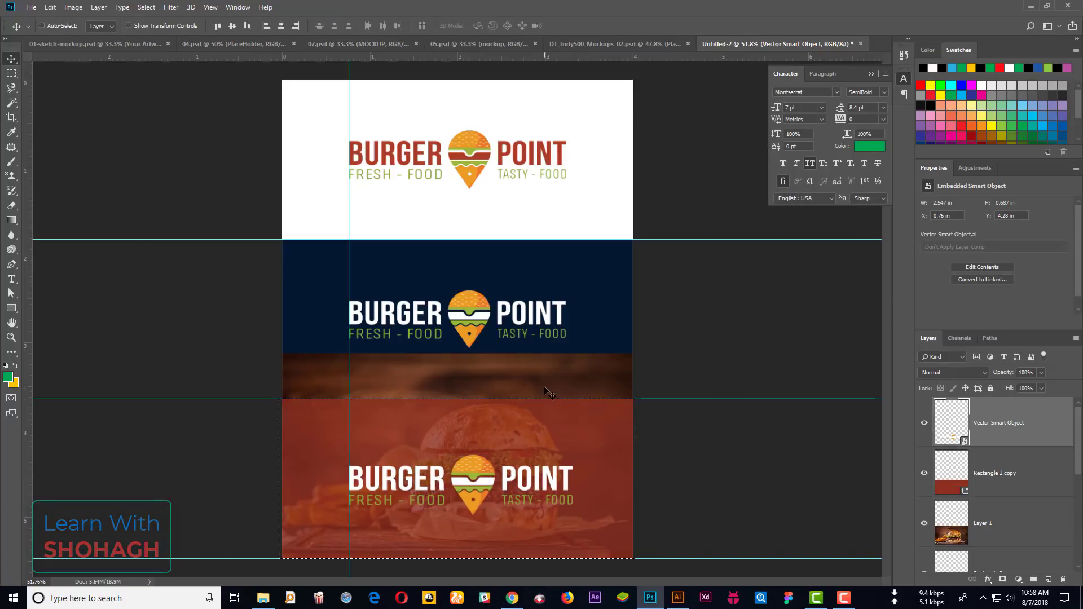
Centre the logo horizontally and vertically within the bottom red panel
key(ctrl)
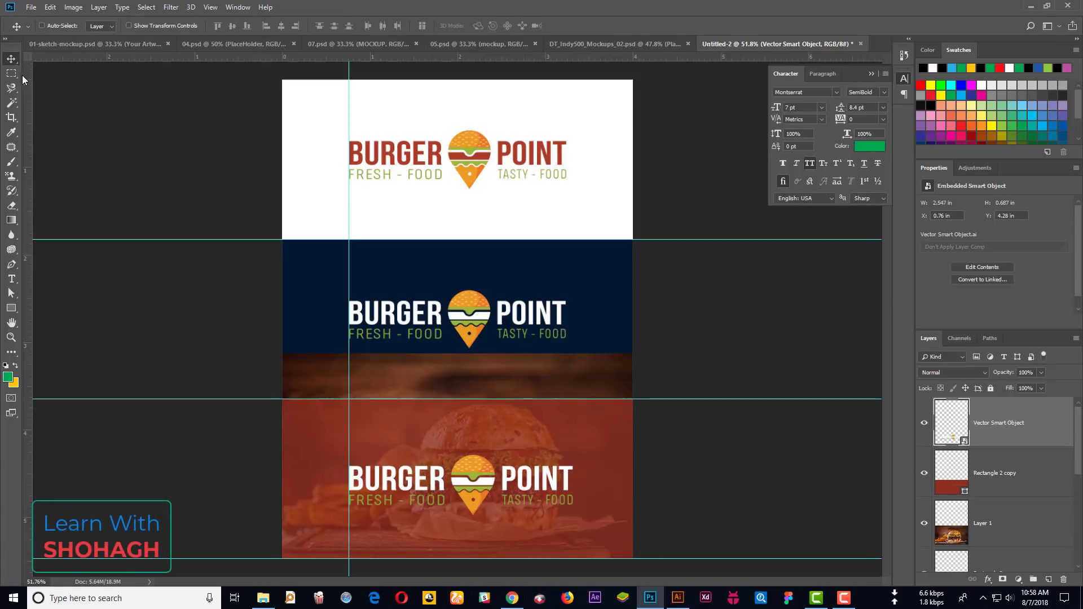
key(m)
drag(282, 399, 633, 559)
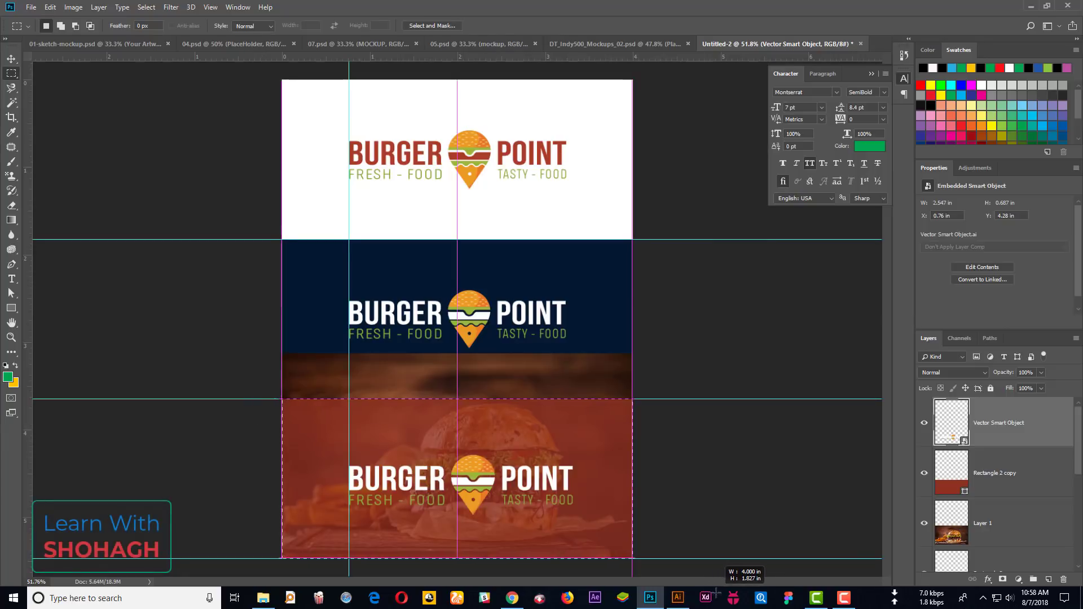
click(11, 58)
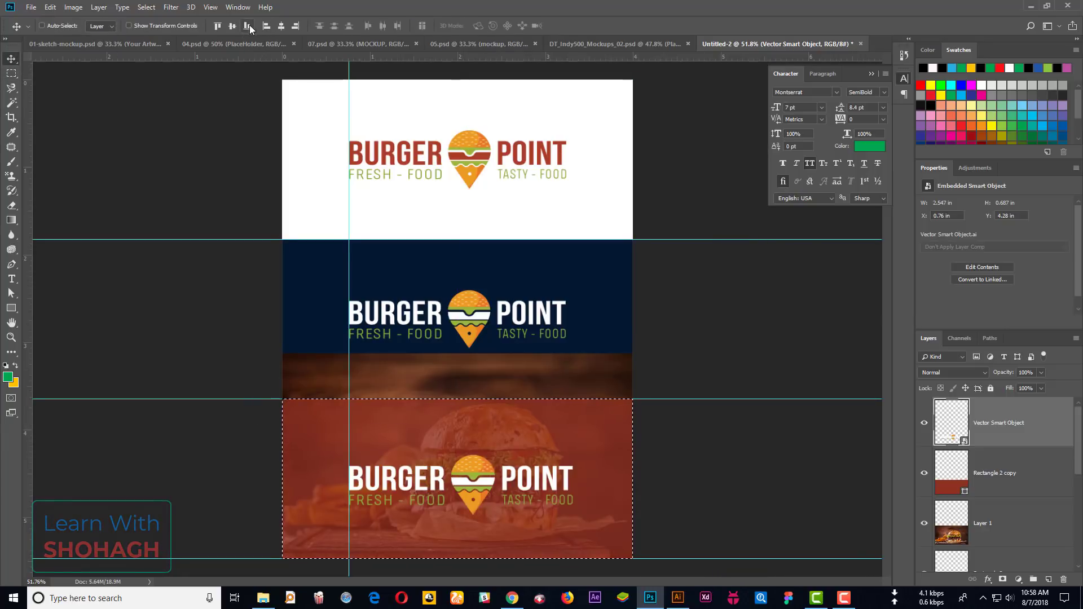
click(232, 26)
click(282, 26)
key(ctrl+d)
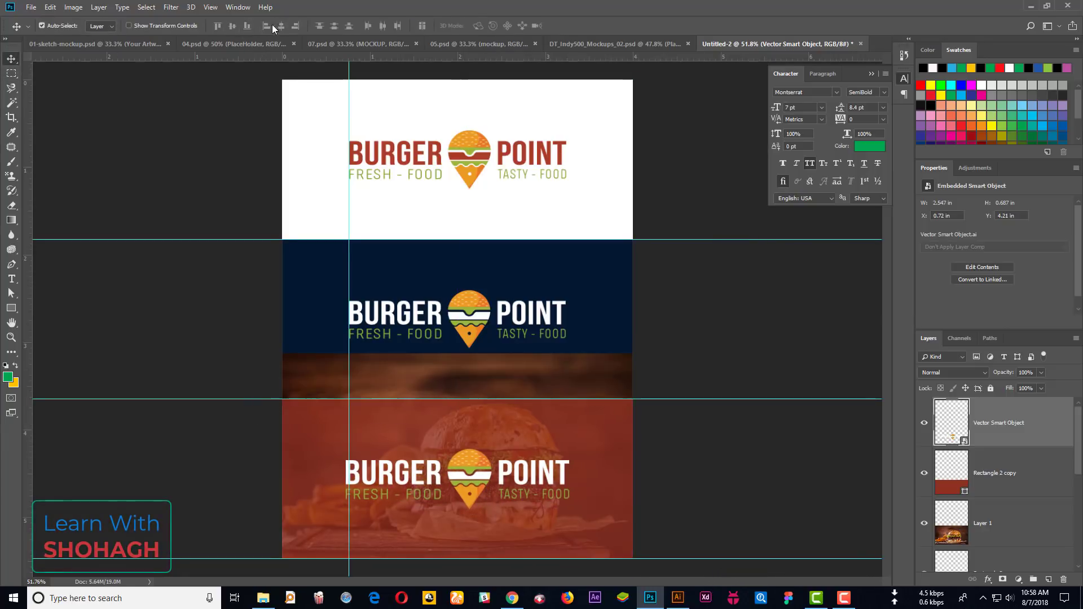
Shrink the bottom logo slightly, hide the guides, and select the burger photo layer
key(ctrl+t)
drag(342, 446, 346, 450)
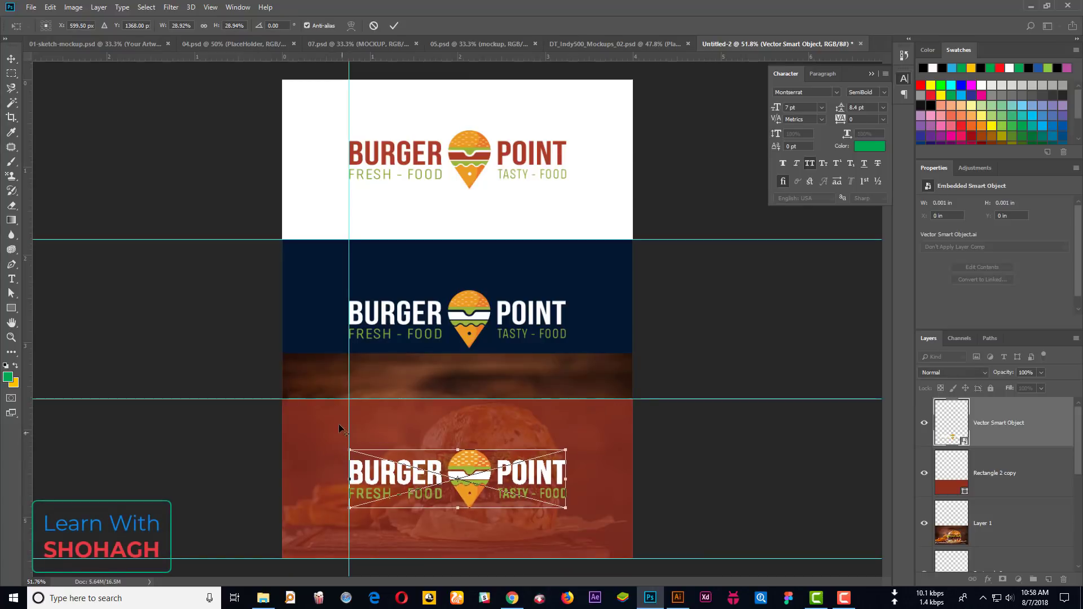
key(Return)
key(ctrl+semicolon)
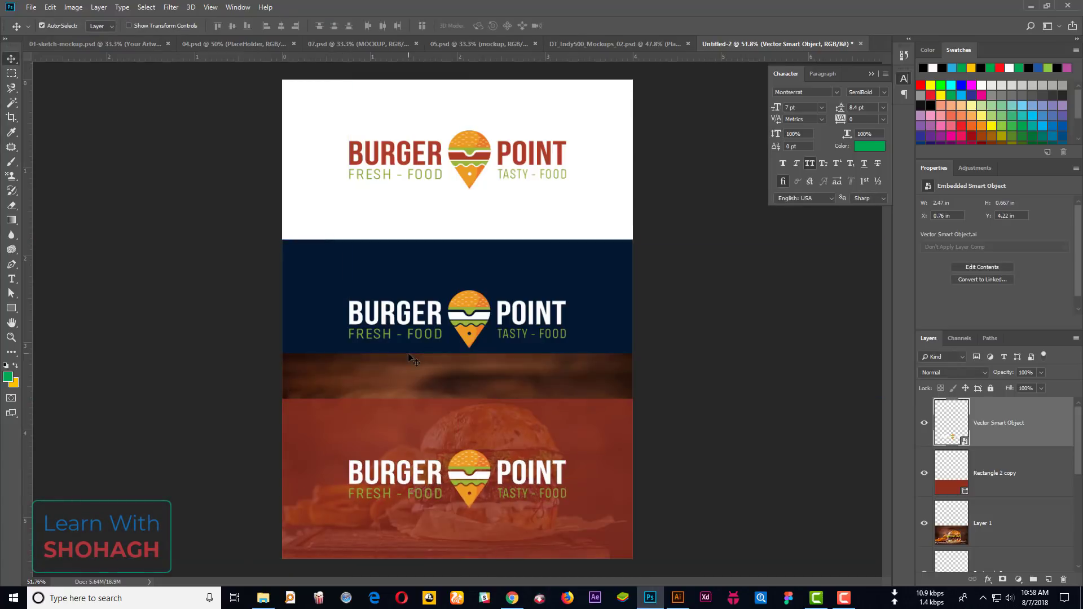
drag(504, 360, 510, 356)
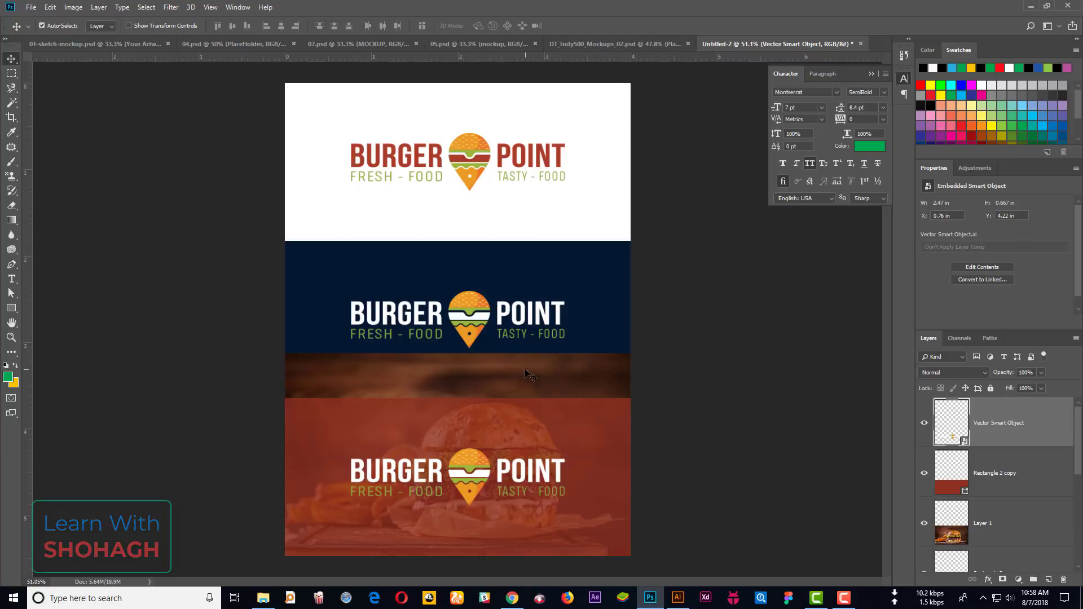
ctrl+click(510, 357)
Clip the burger photo to the red panel and review the three-band layout at 100%
alt+click(1010, 545)
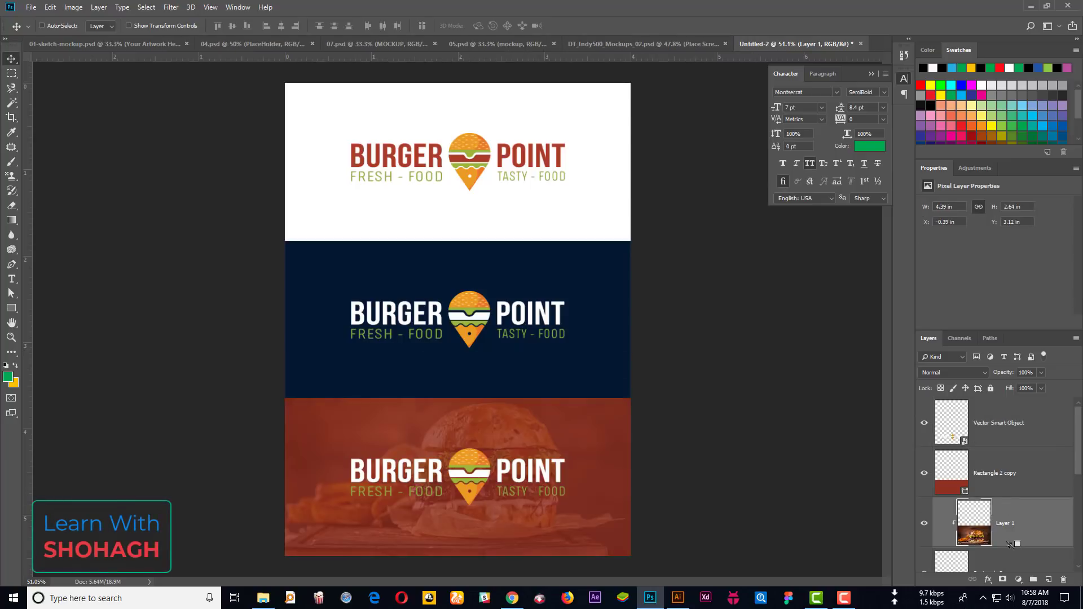
scroll(503, 404, down, 3)
scroll(504, 404, down, 1)
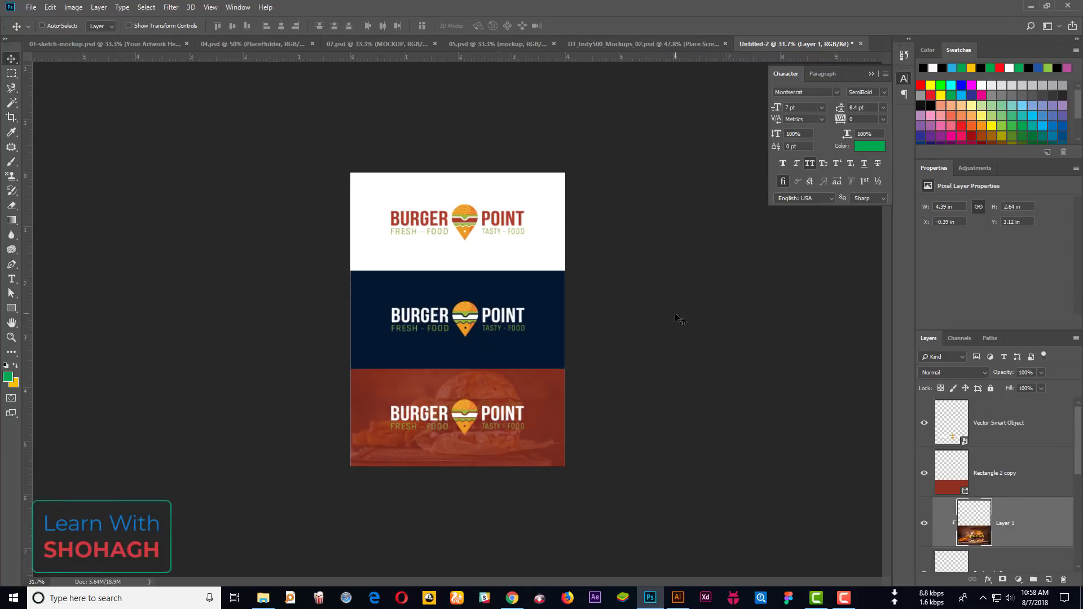
key(ctrl+1)
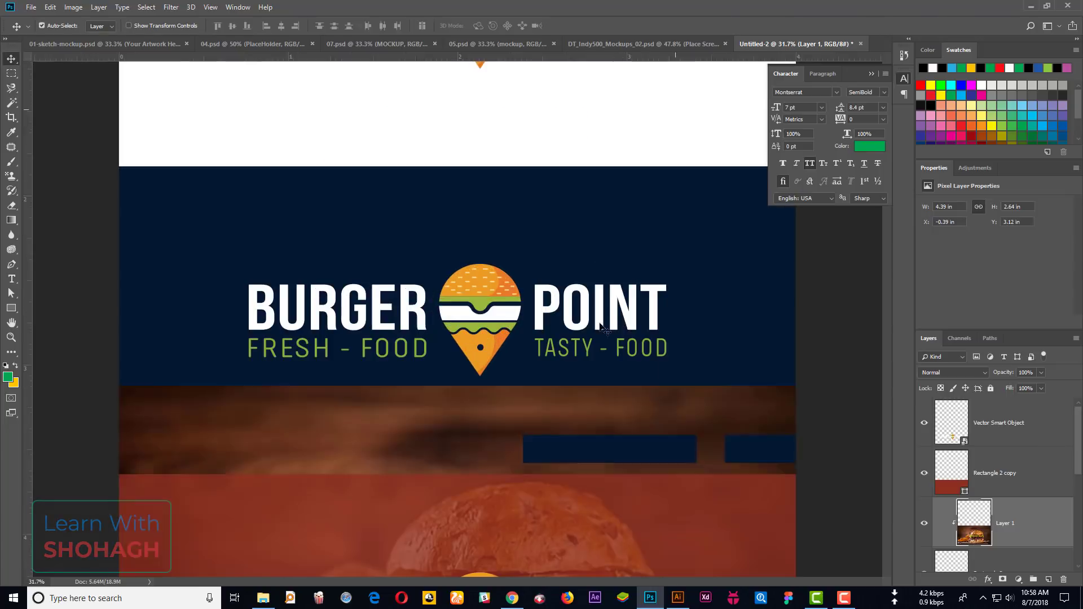
scroll(537, 370, up, 5)
scroll(548, 254, up, 3)
scroll(548, 254, down, 5)
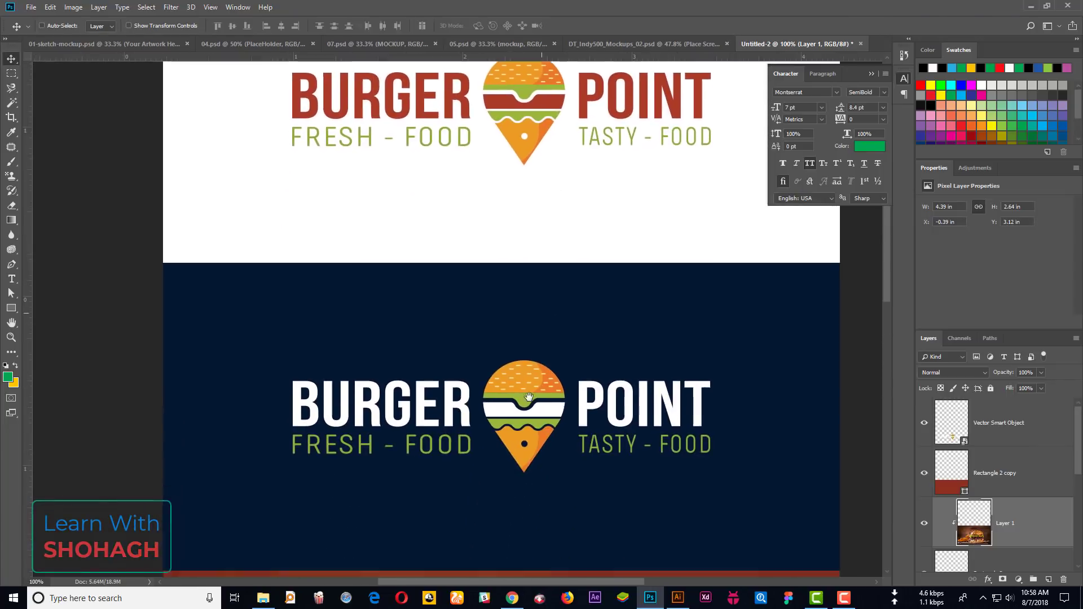
scroll(530, 282, down, 3)
scroll(523, 298, down, 1)
scroll(505, 323, down, 1)
scroll(505, 323, down, 3)
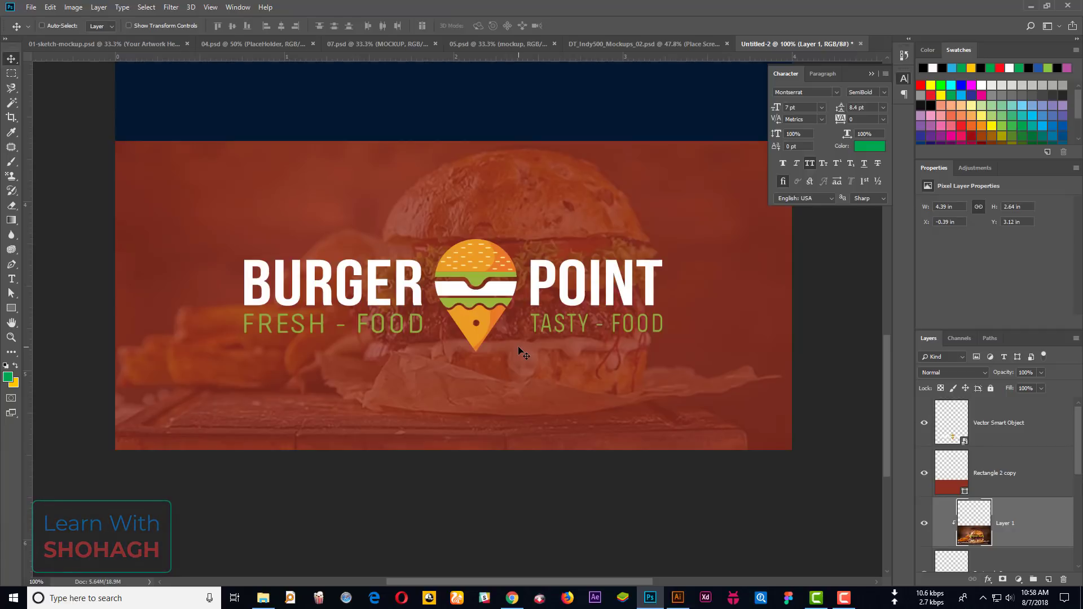
Open the Freelancer 'Create a Logo for Cocktail Bar' contest tab in Chrome
click(512, 598)
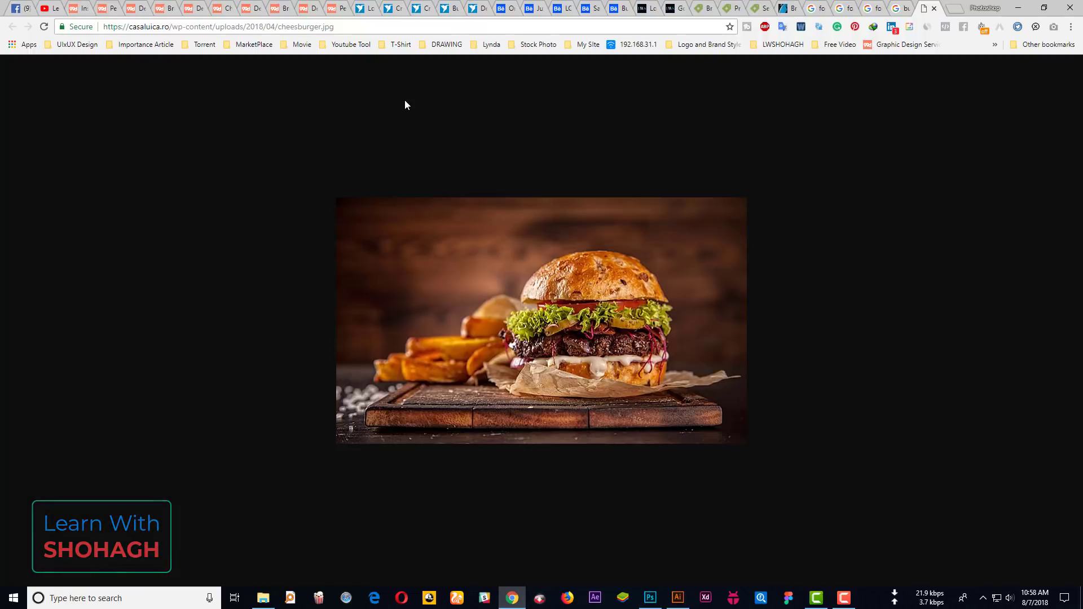
click(392, 7)
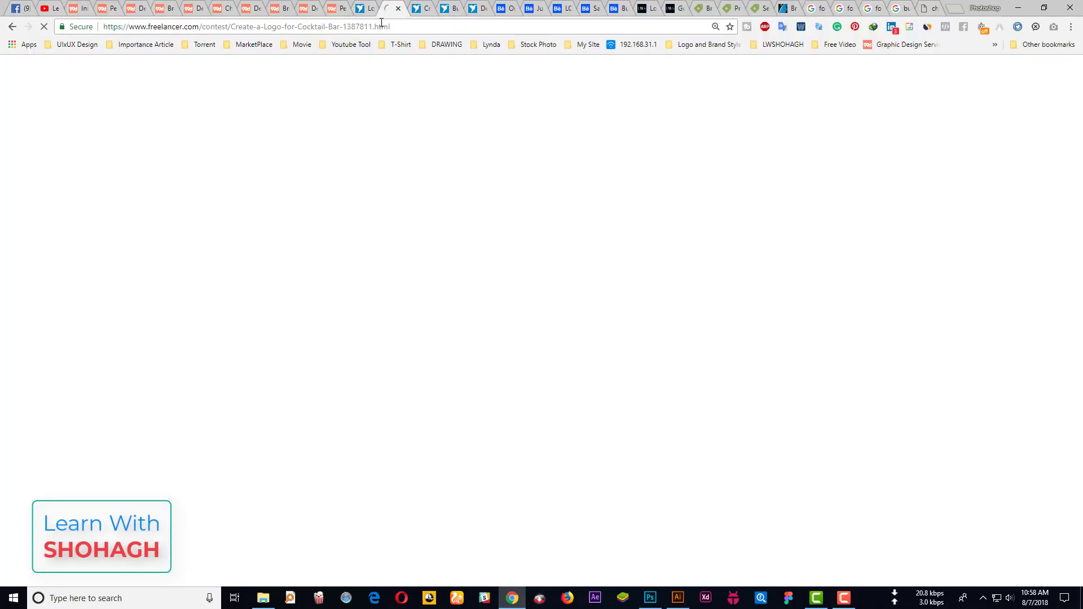
click(420, 6)
click(450, 7)
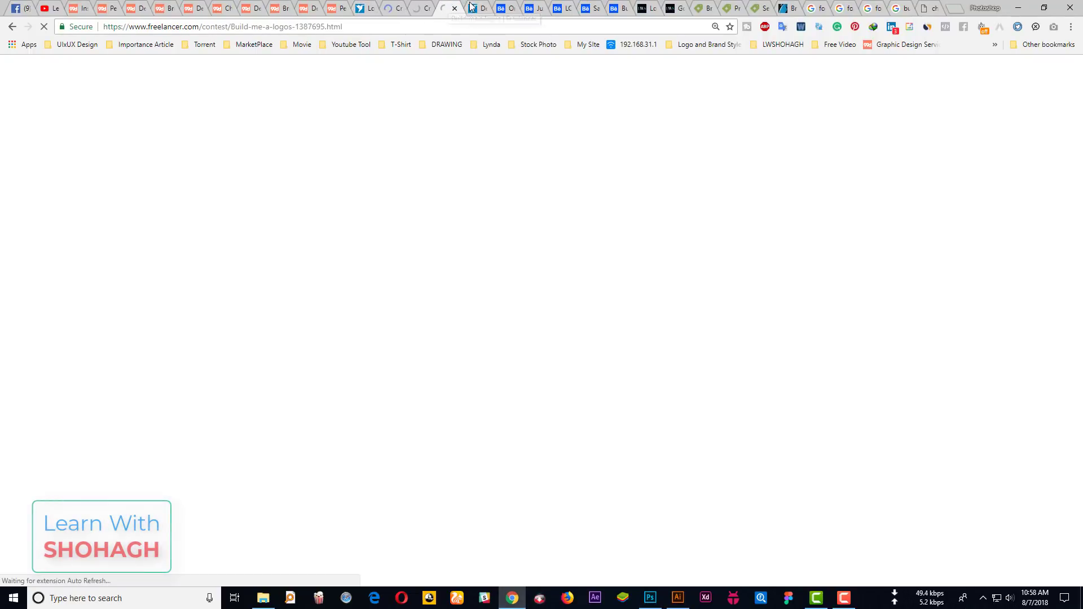
click(395, 6)
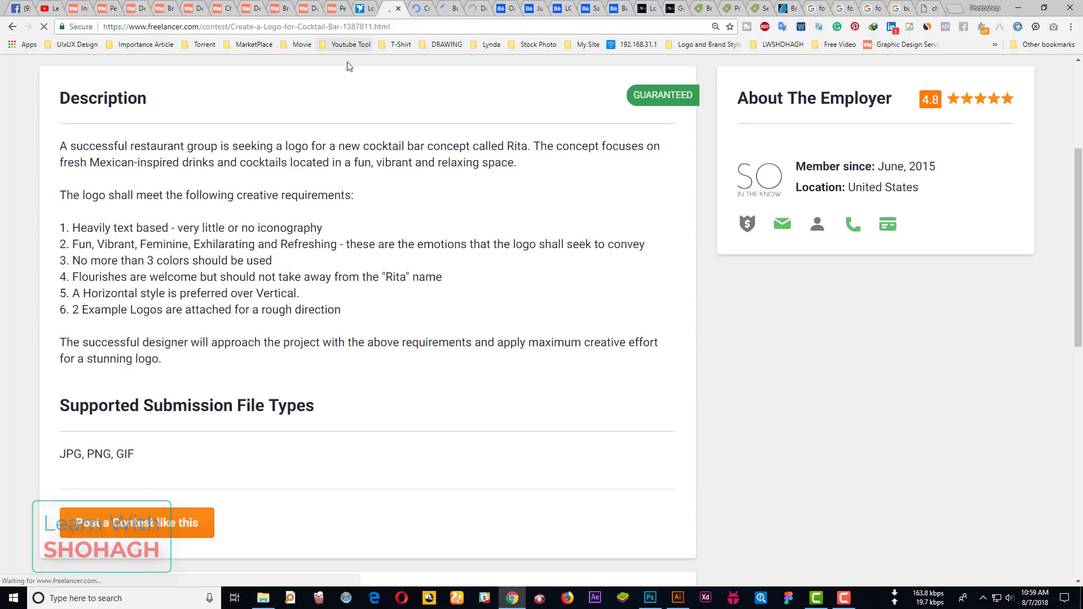
Show the cocktail bar contest's entries, collapse Chats, and enlarge entry #49's Rita script logo
scroll(271, 207, up, 4)
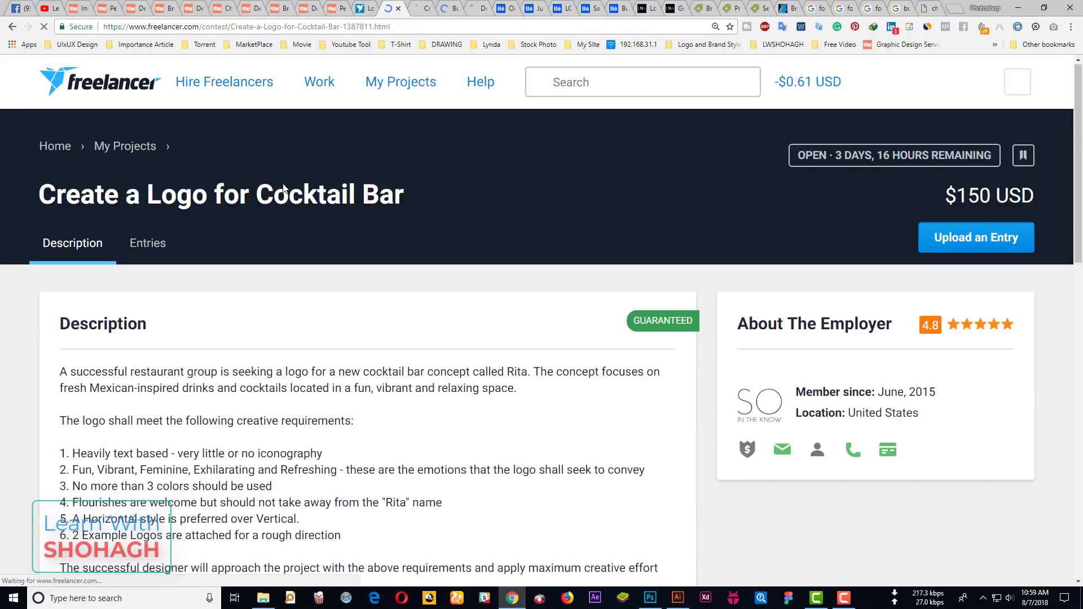
click(148, 242)
scroll(288, 323, down, 2)
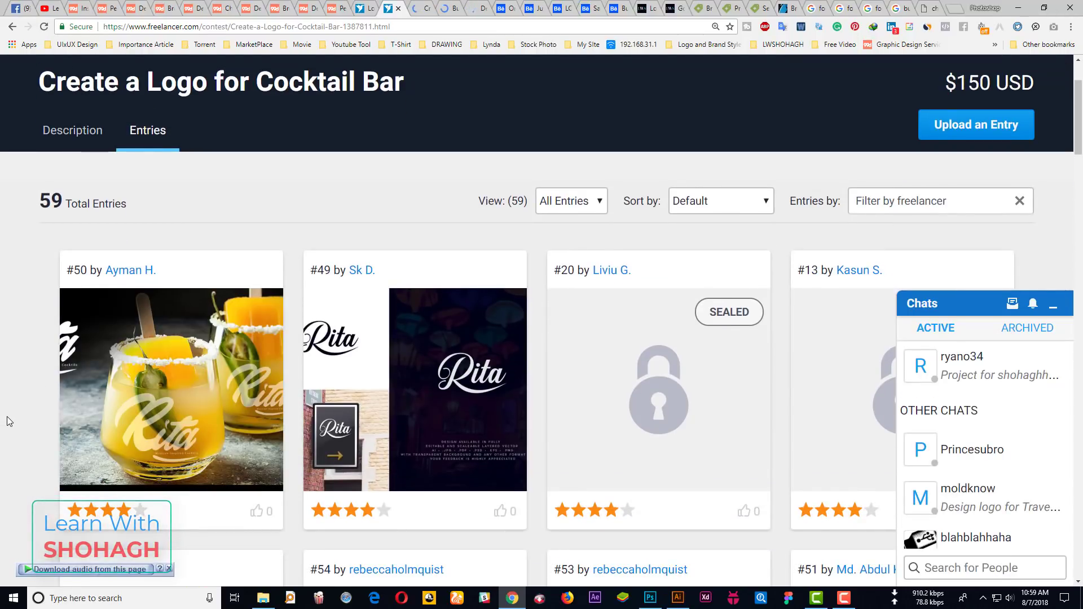
click(966, 307)
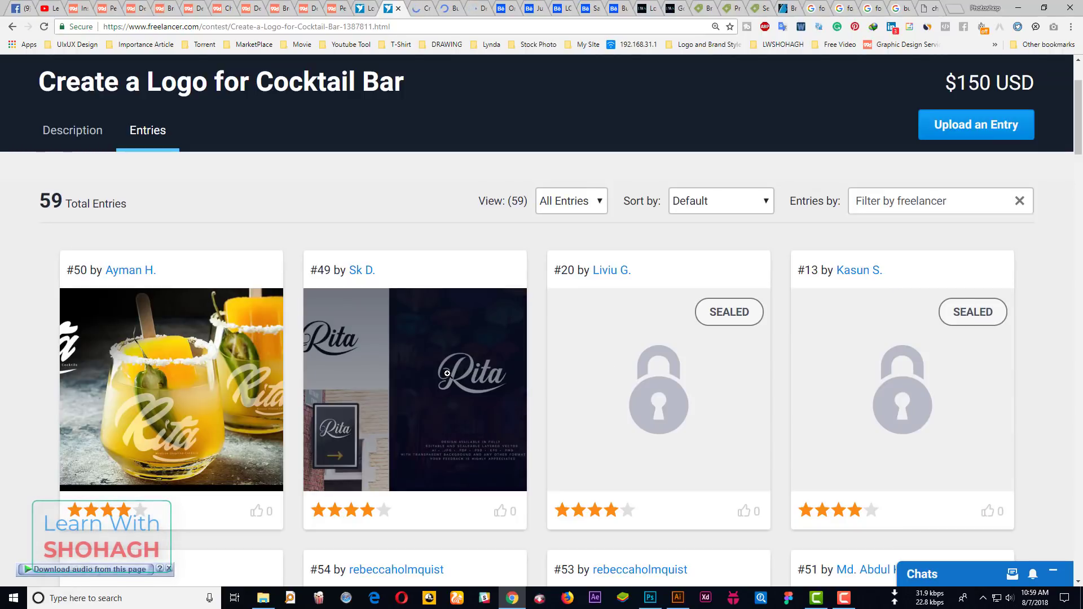
click(376, 368)
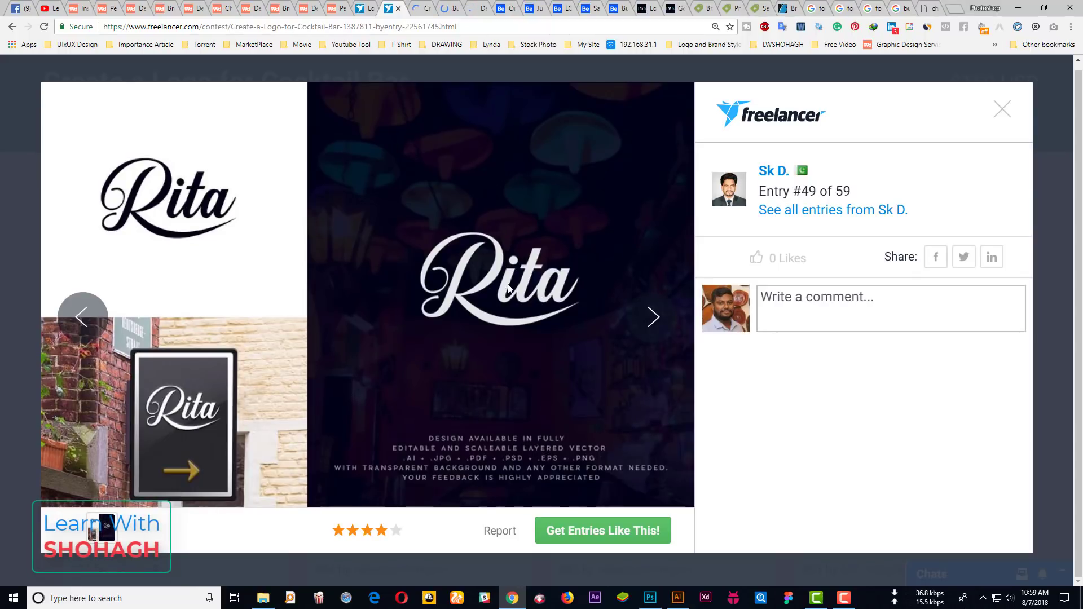
Close entry #49 and preview entry #50 enlarged, then close it
click(998, 118)
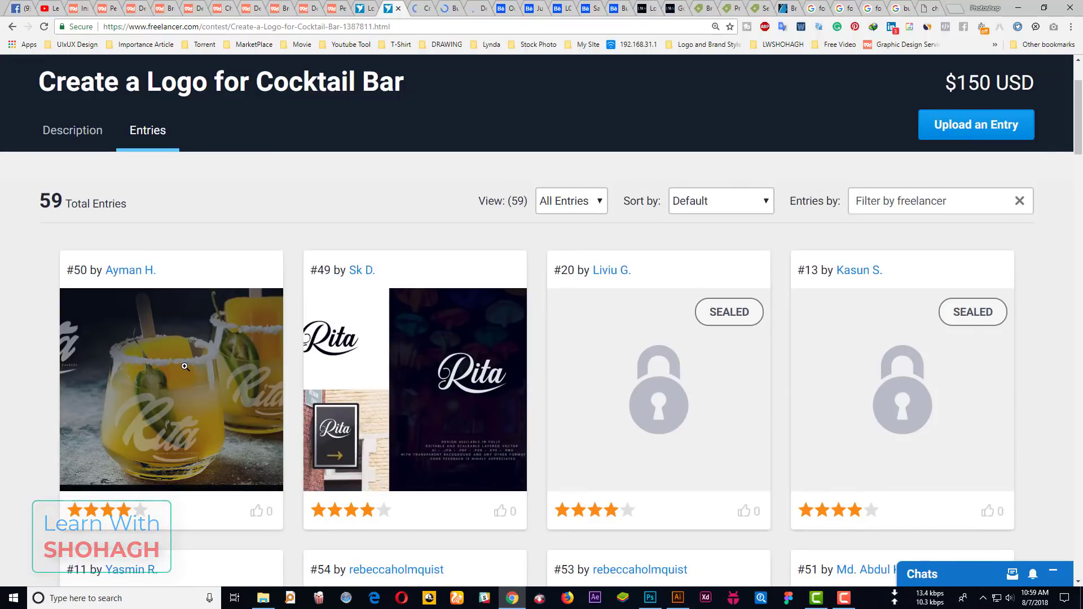
click(184, 366)
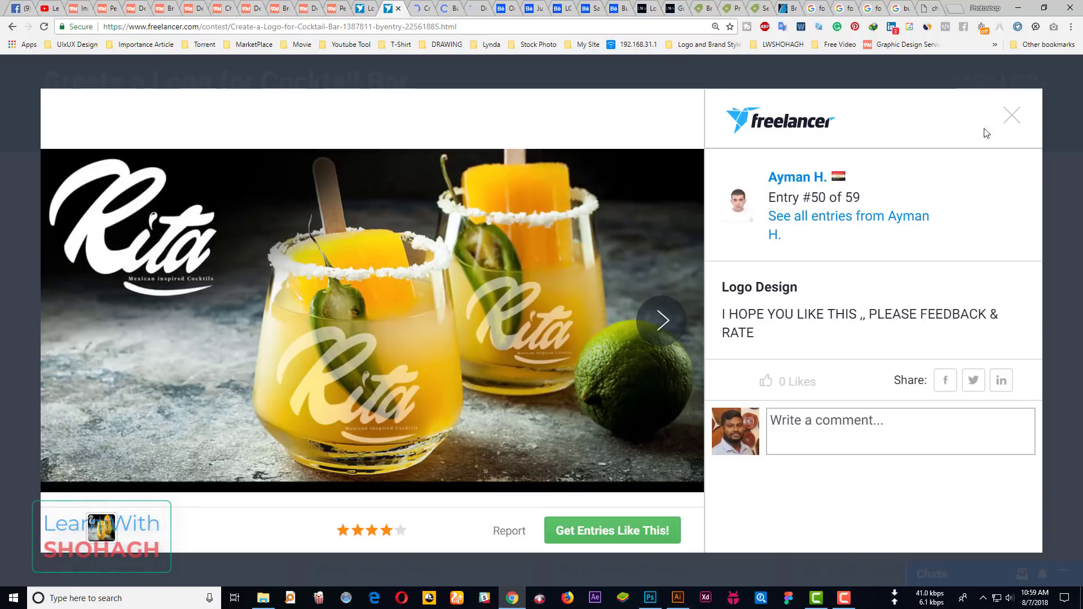
click(1013, 124)
Browse the entries grid and enlarge entry #34, the coral RITA logo on black
scroll(516, 157, down, 5)
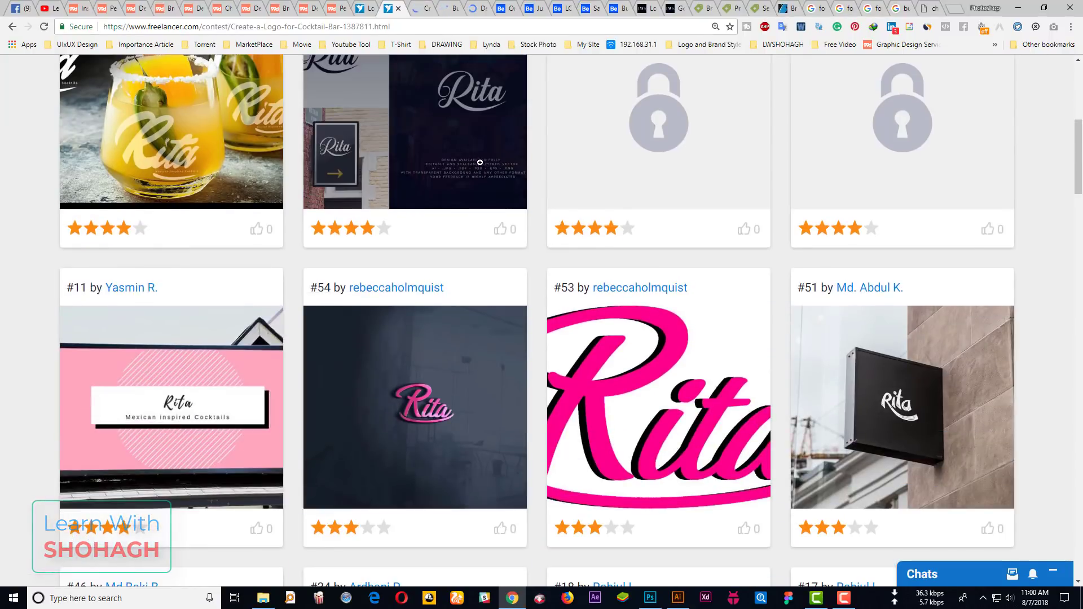
scroll(425, 217, down, 2)
scroll(15, 309, up, 5)
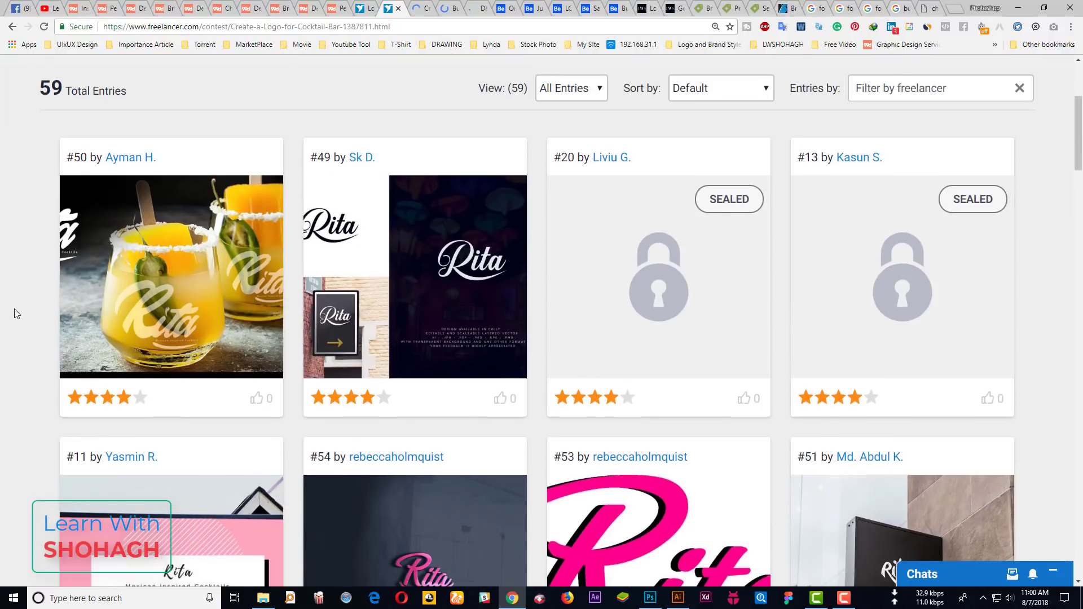
scroll(15, 309, down, 5)
scroll(13, 310, up, 5)
scroll(13, 309, up, 6)
scroll(669, 266, down, 5)
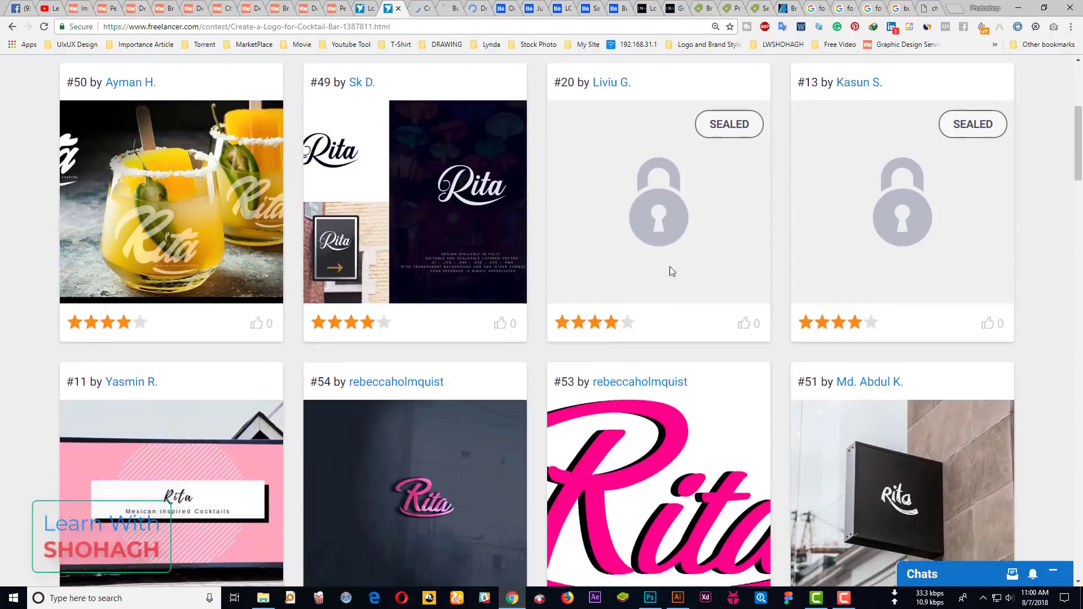
scroll(942, 174, down, 6)
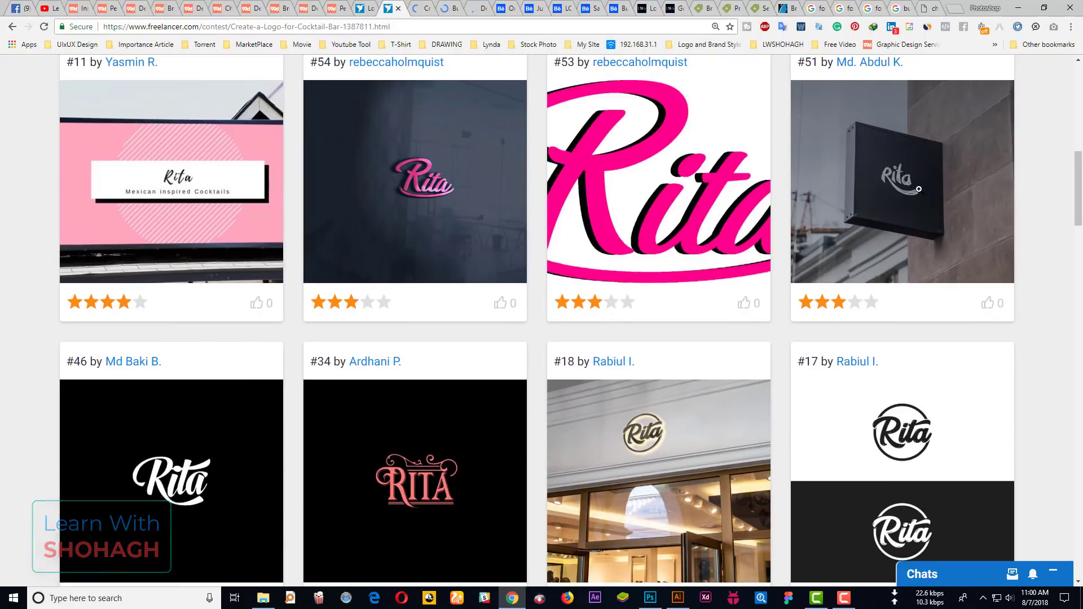
scroll(946, 232, down, 2)
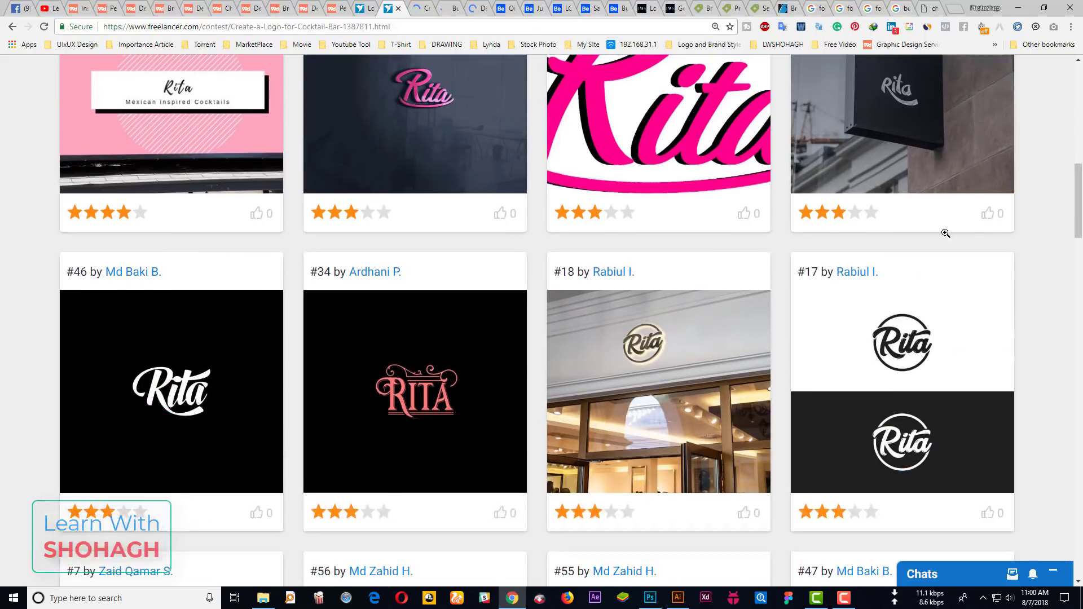
scroll(943, 232, down, 2)
scroll(996, 223, up, 3)
scroll(998, 224, up, 1)
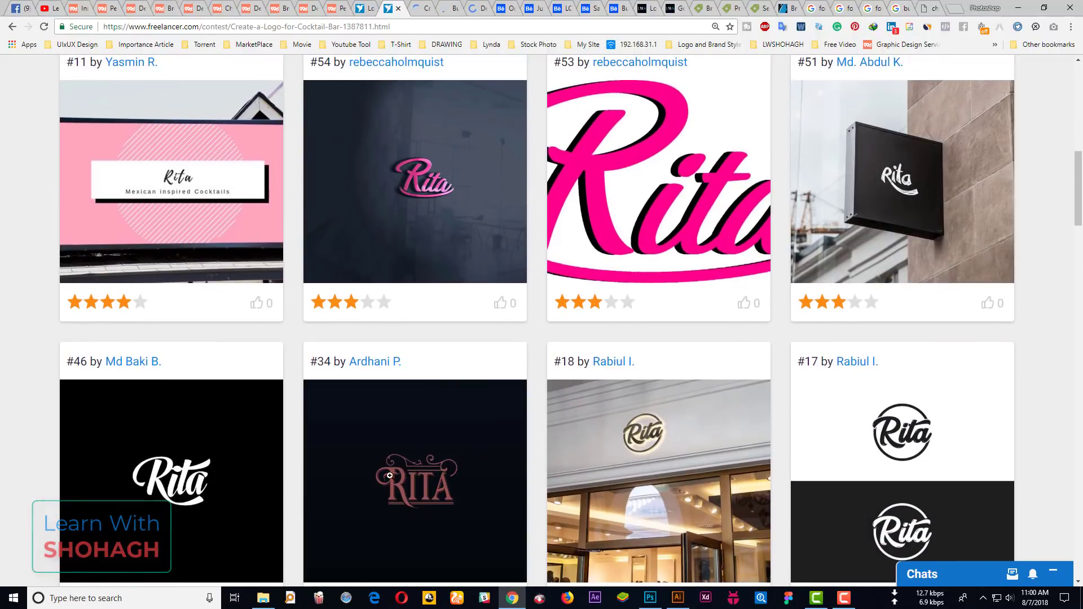
click(436, 447)
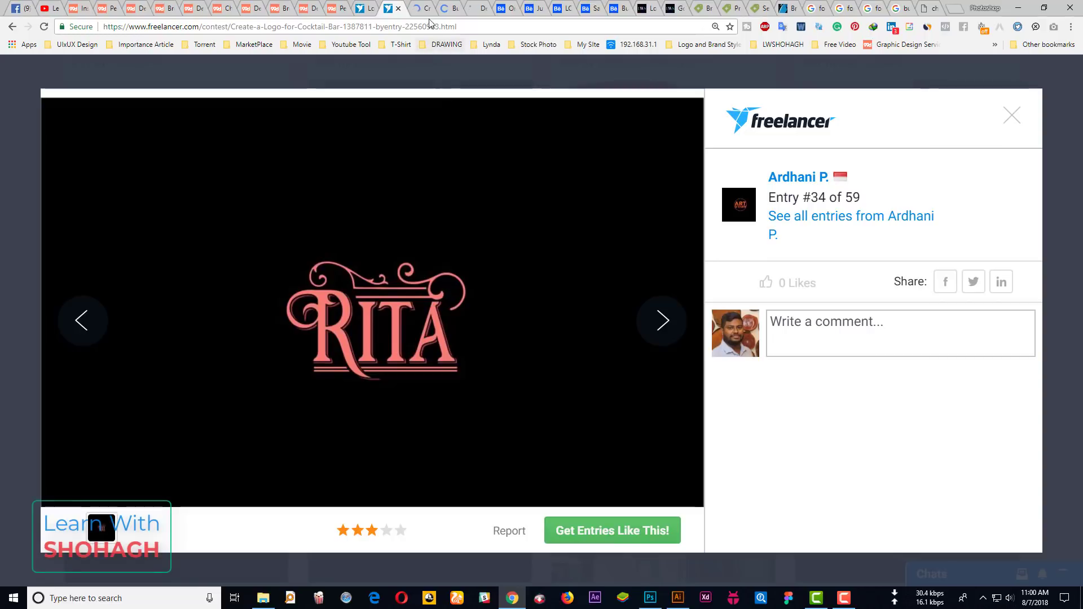
Switch to the 99designs page, then close the leftover tabs to reach the Behance profile
click(163, 10)
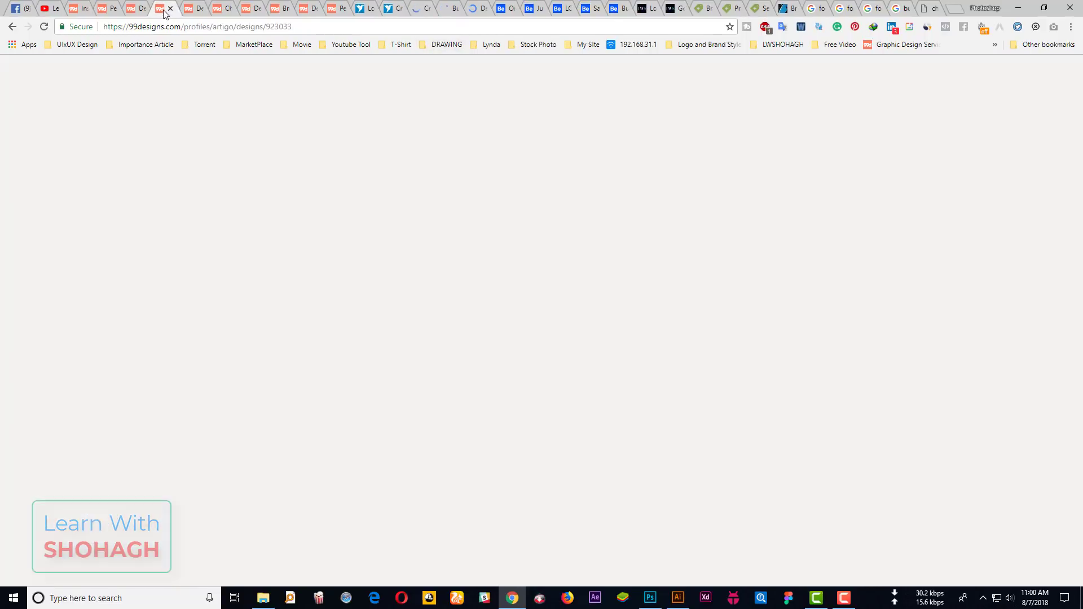
click(170, 10)
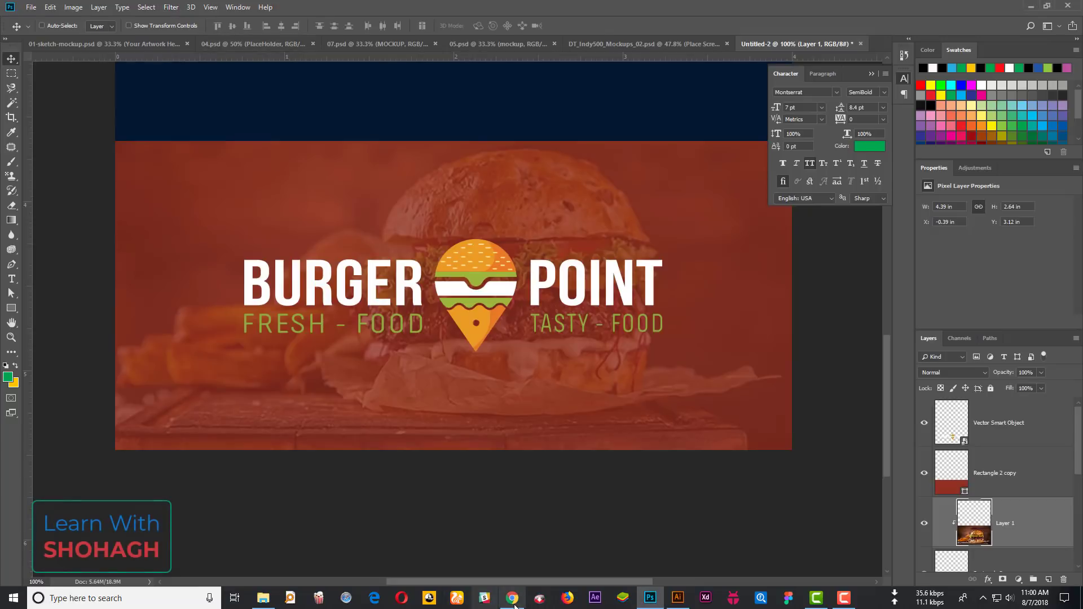
click(513, 603)
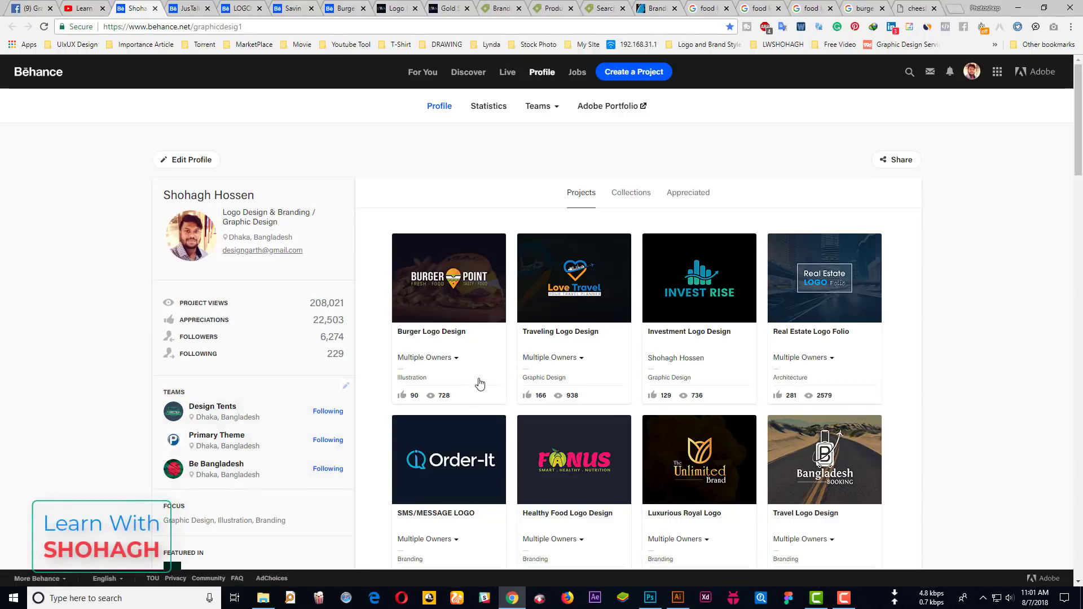
click(459, 292)
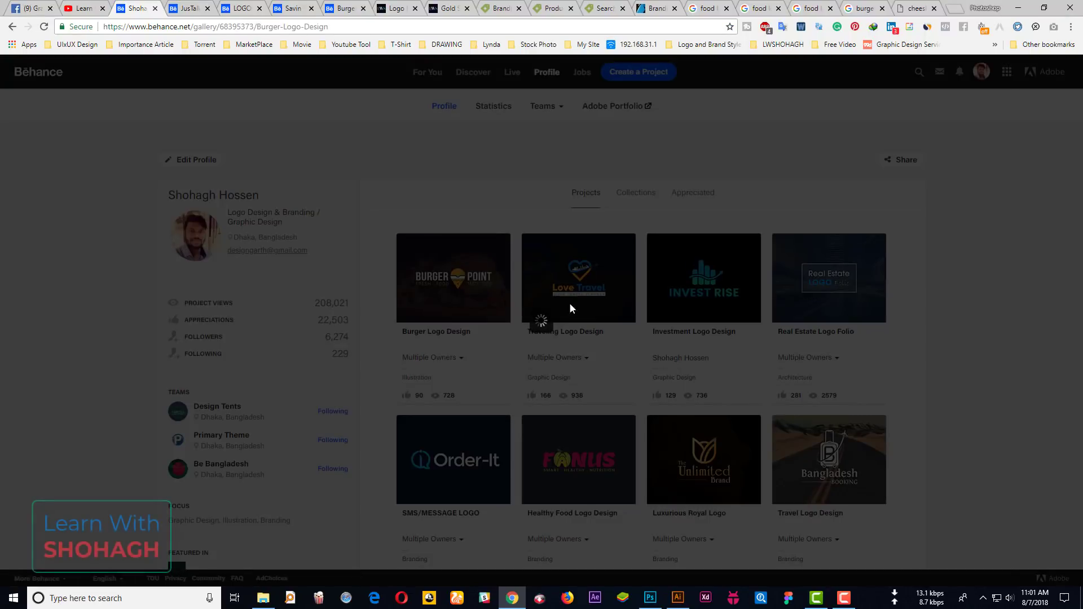
scroll(604, 303, down, 5)
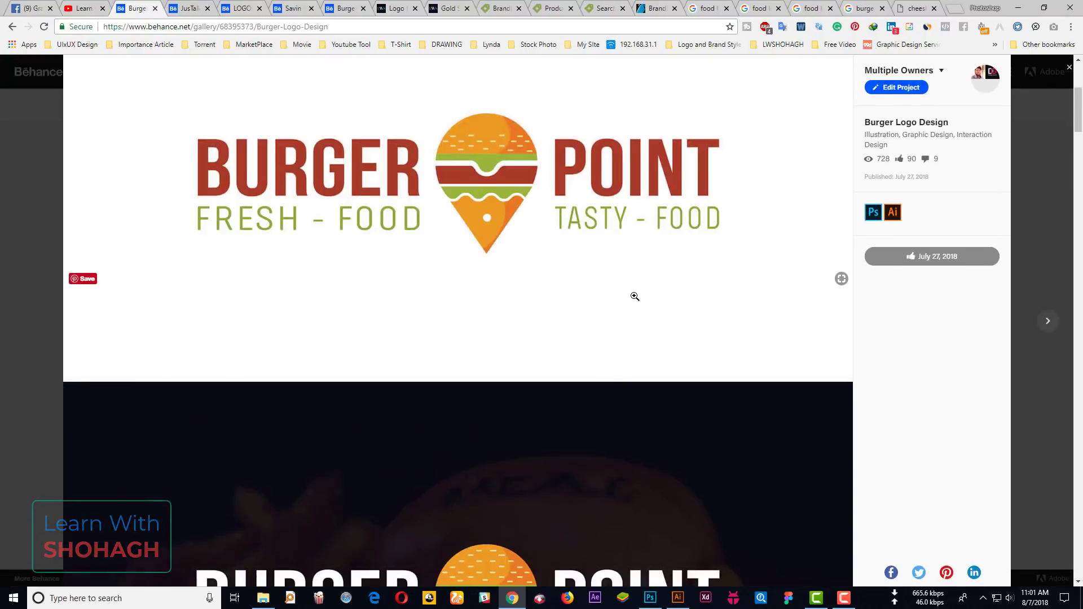
scroll(636, 296, down, 5)
scroll(636, 296, down, 8)
scroll(636, 296, down, 5)
scroll(636, 297, down, 10)
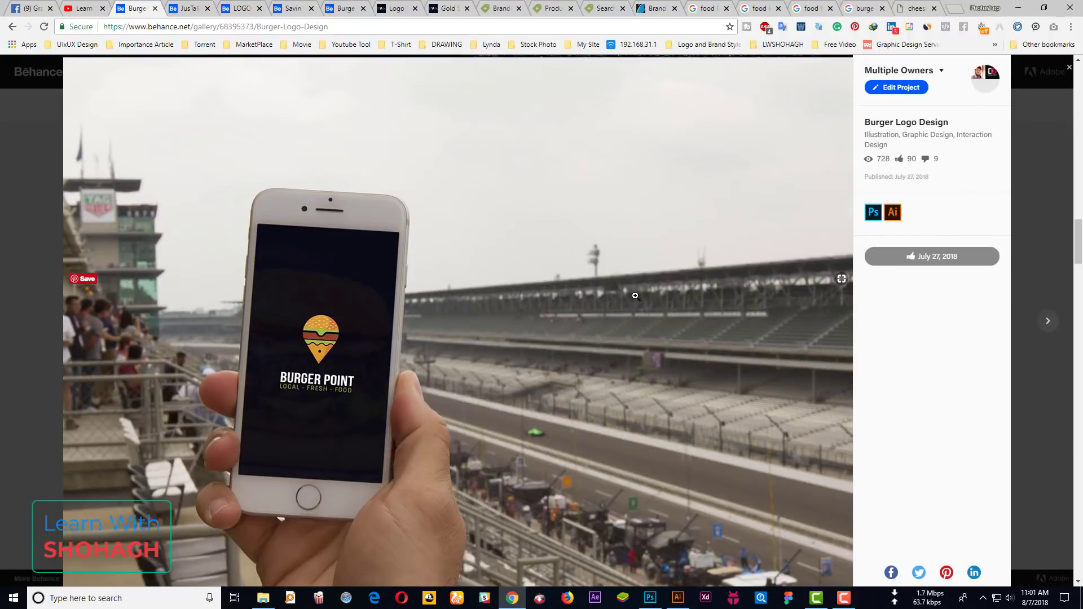
scroll(636, 295, up, 5)
scroll(636, 297, up, 4)
scroll(740, 318, down, 2)
scroll(740, 319, down, 6)
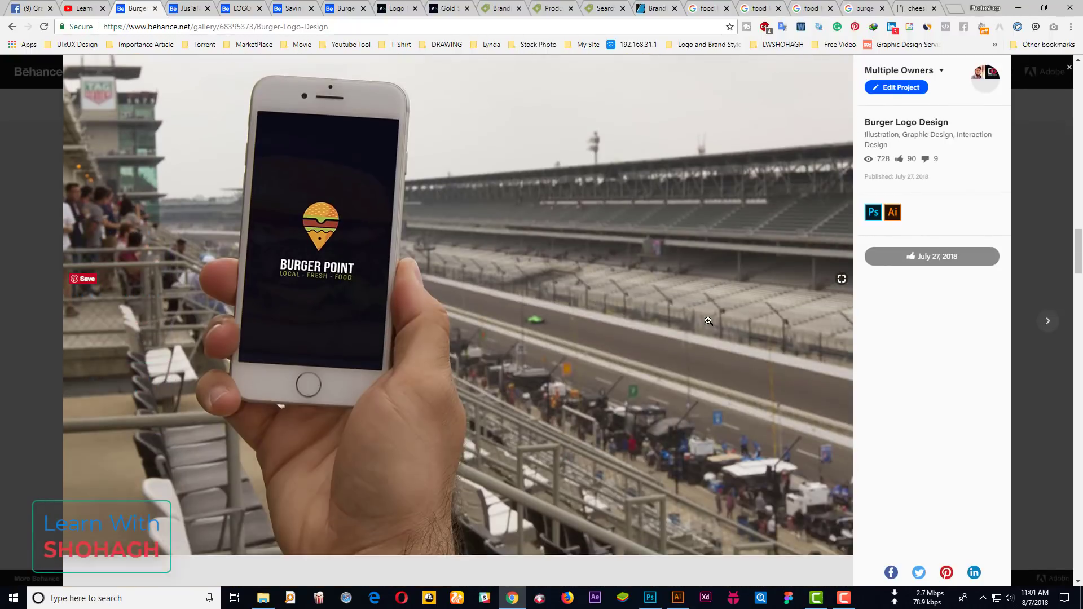
scroll(740, 318, down, 6)
scroll(700, 321, down, 6)
scroll(700, 321, up, 5)
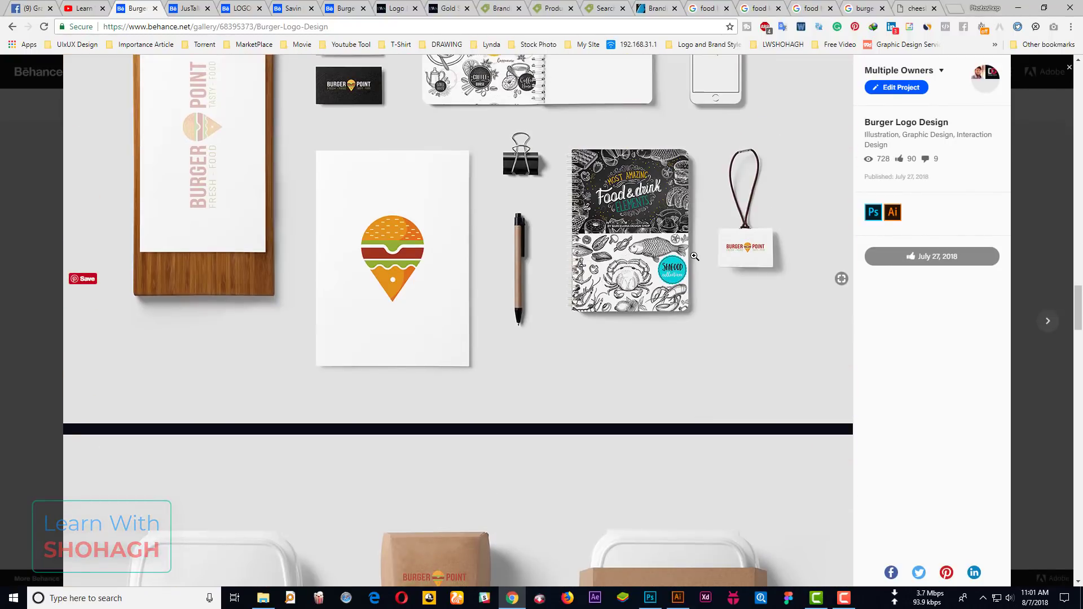
scroll(606, 289, up, 3)
scroll(605, 288, down, 5)
scroll(606, 289, down, 5)
scroll(557, 275, down, 6)
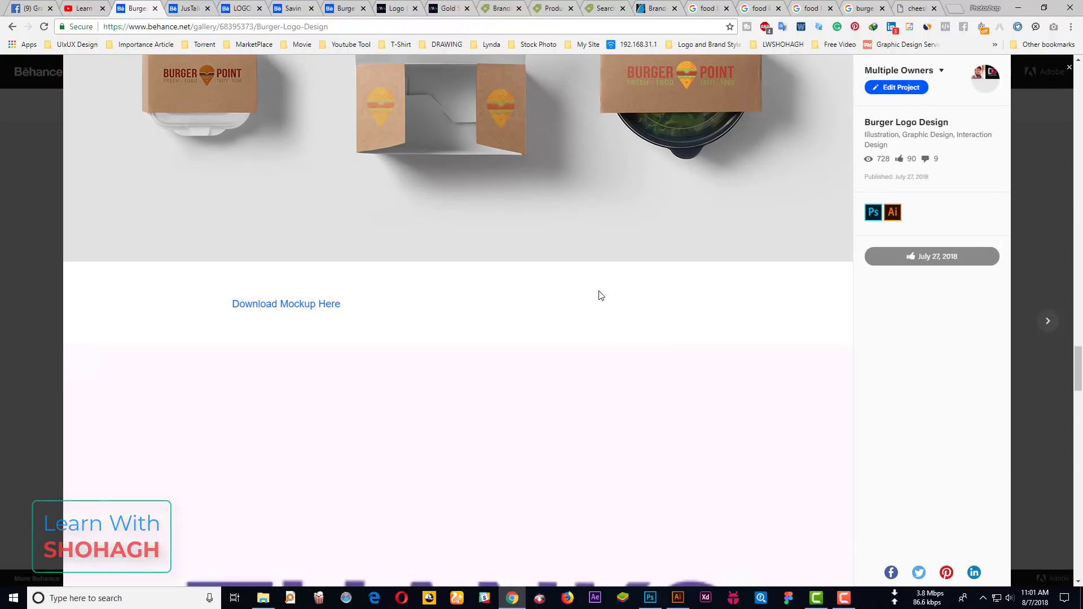
scroll(719, 244, up, 6)
scroll(447, 307, up, 1)
scroll(445, 332, down, 6)
scroll(445, 331, down, 4)
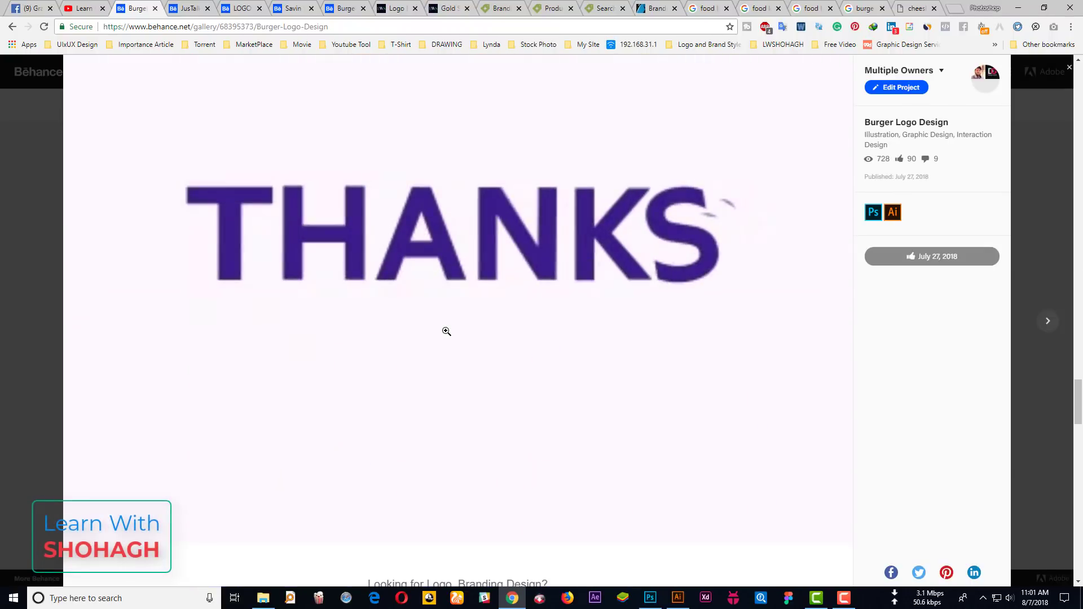
scroll(445, 331, down, 1)
scroll(572, 252, up, 7)
scroll(570, 251, up, 7)
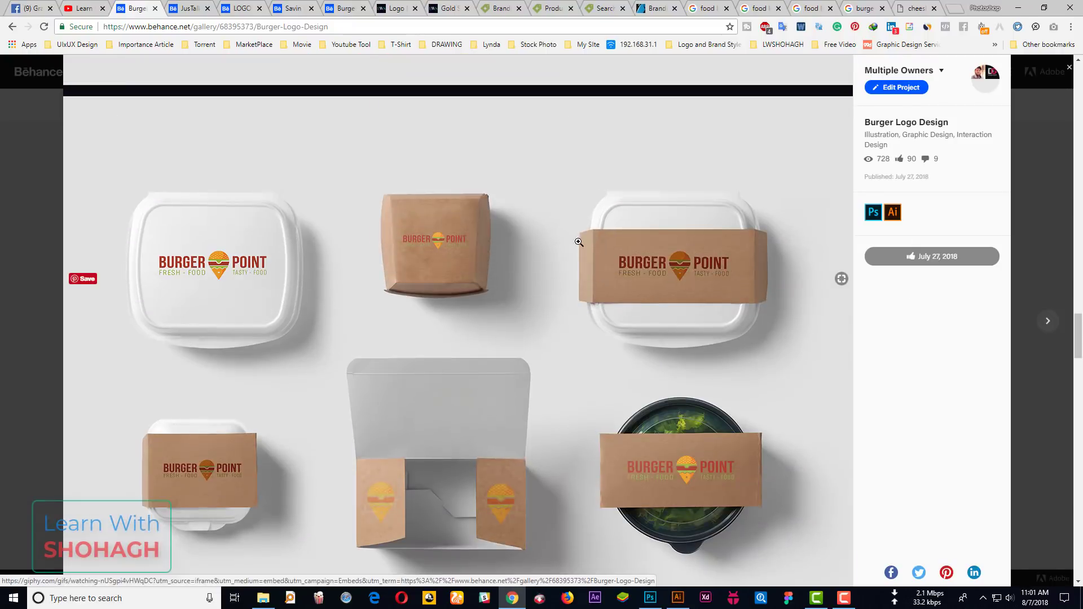
scroll(588, 242, up, 5)
scroll(581, 242, up, 3)
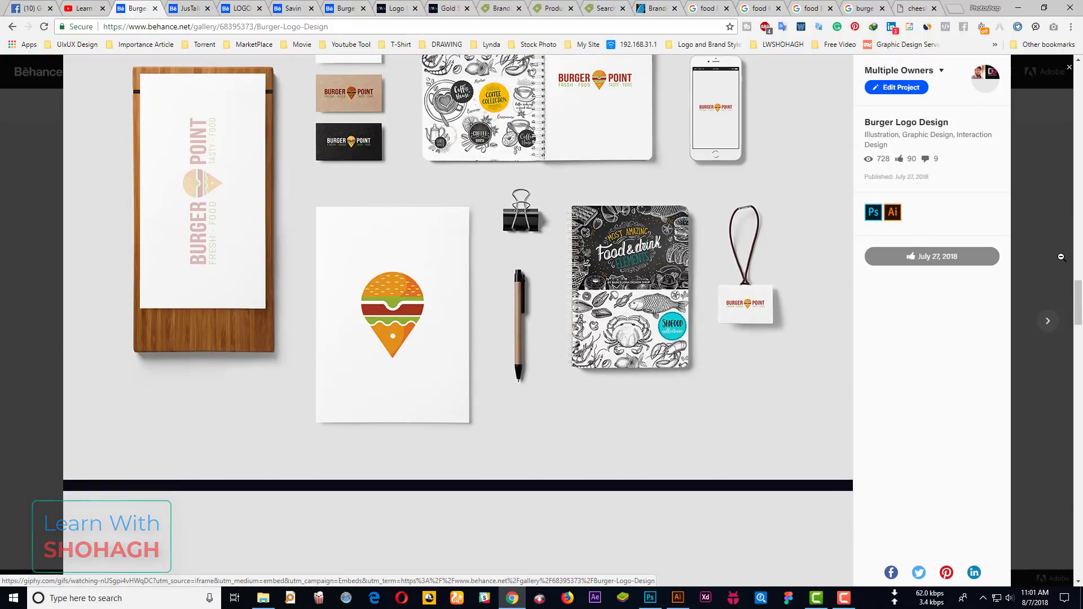
key(Escape)
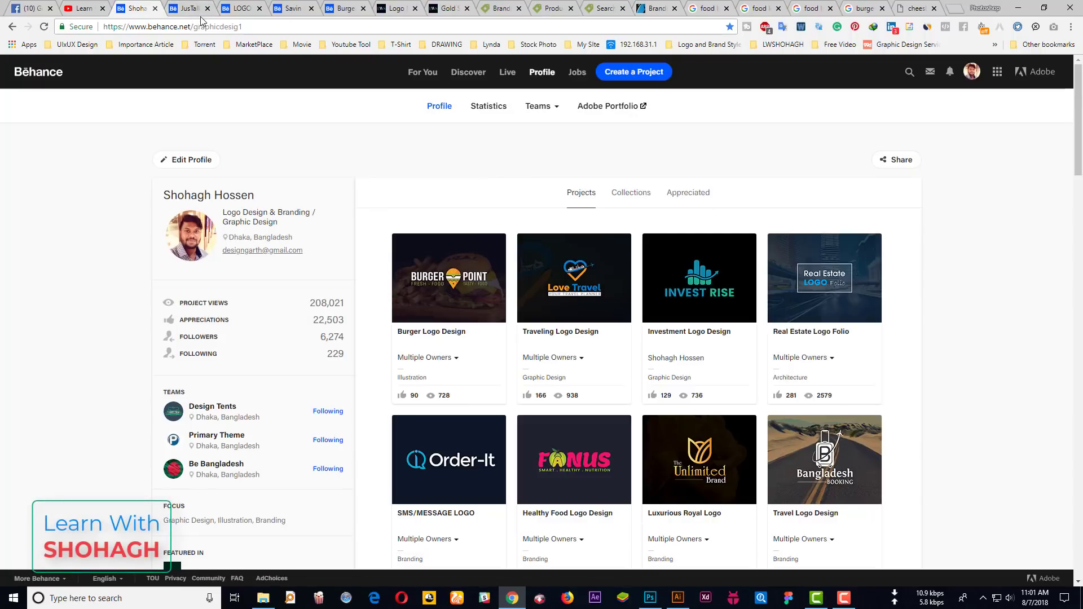
Search Behance projects for "logo design"
click(909, 72)
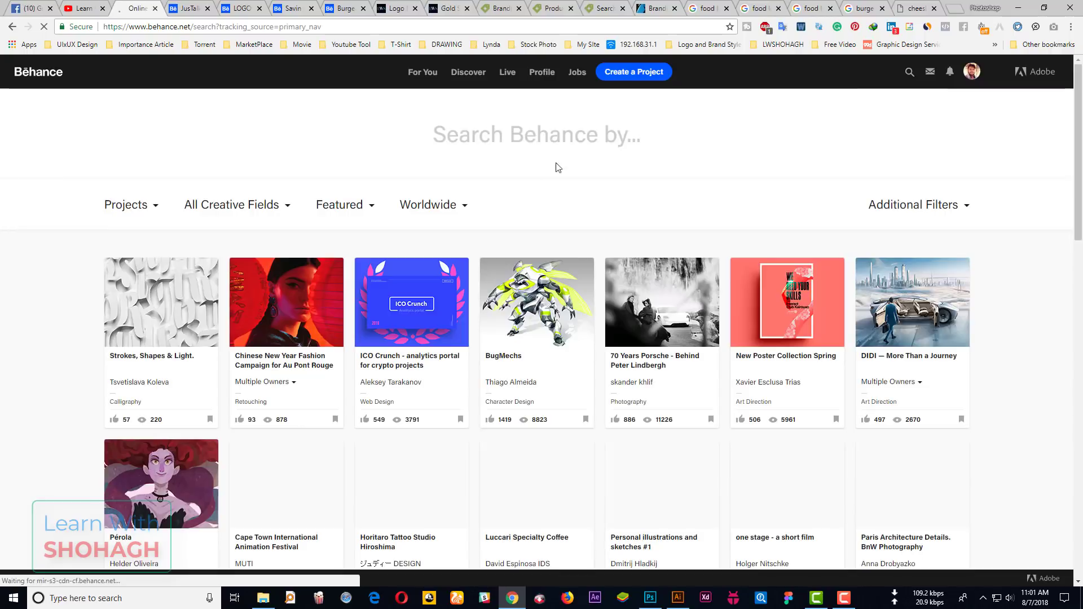
click(512, 129)
text(logo)
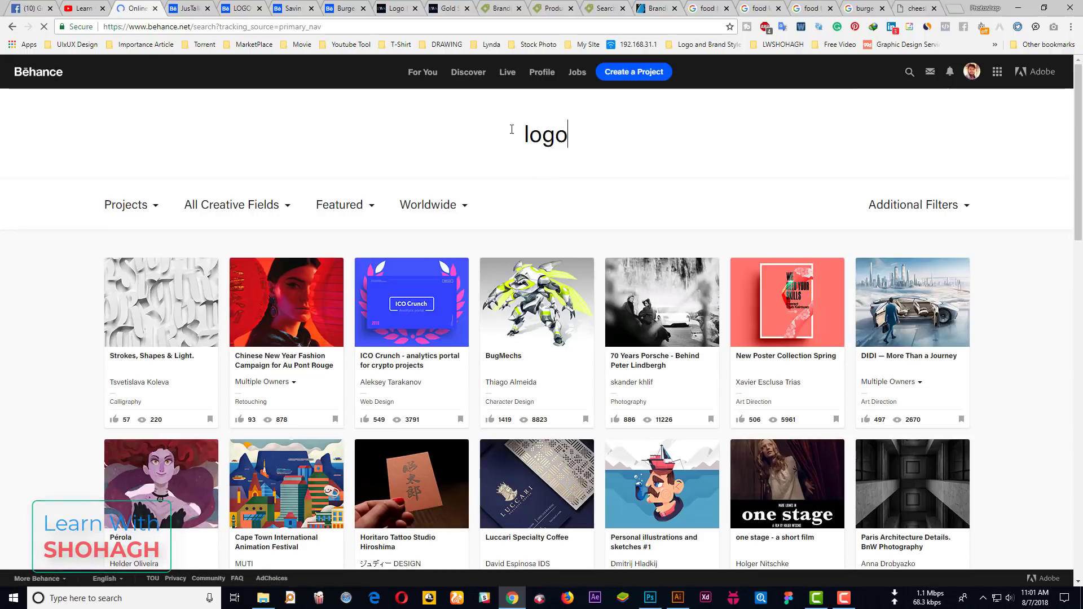
text( design)
key(Return)
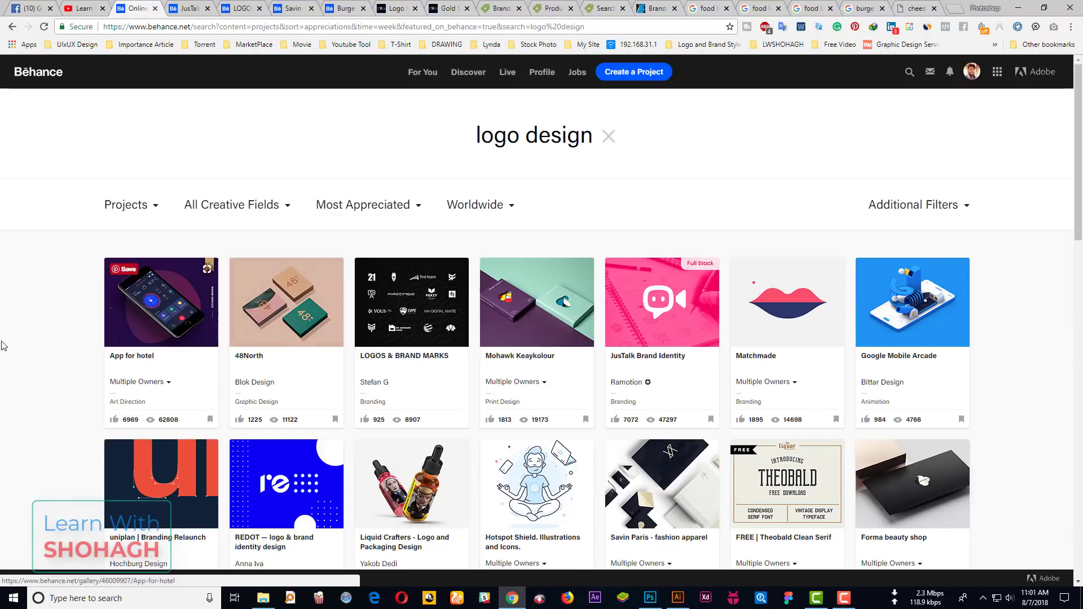
scroll(581, 375, down, 7)
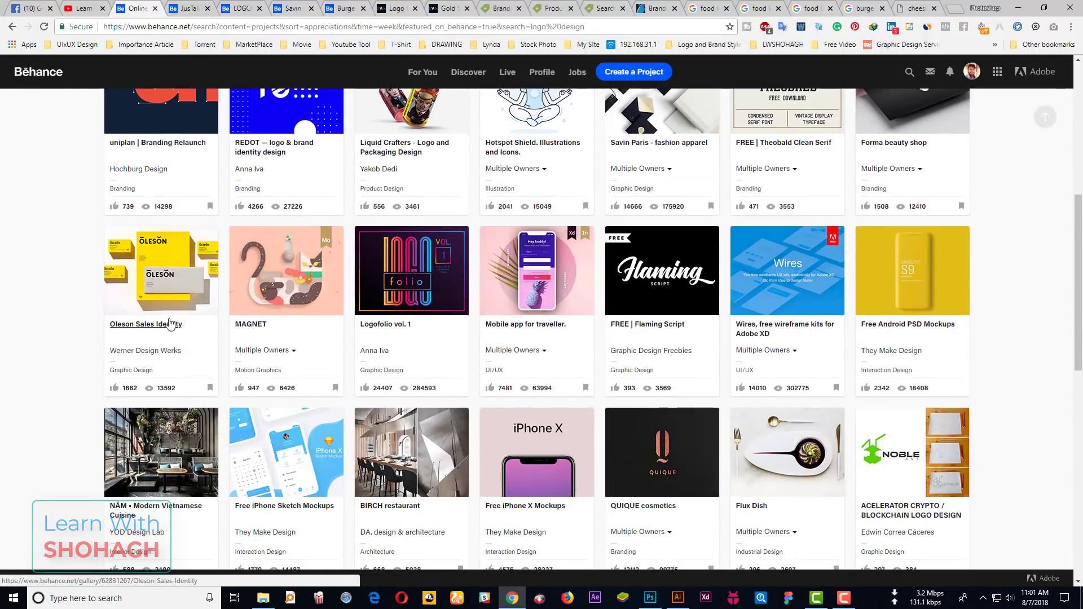
scroll(419, 314, up, 7)
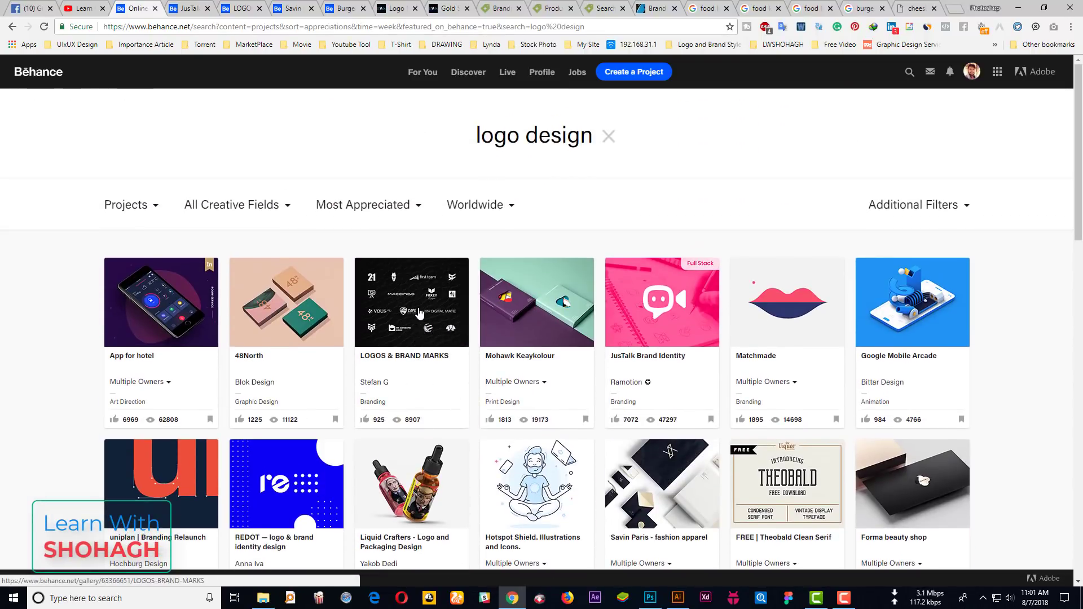
Set the results to Most Appreciated with an All Time timeframe
click(385, 212)
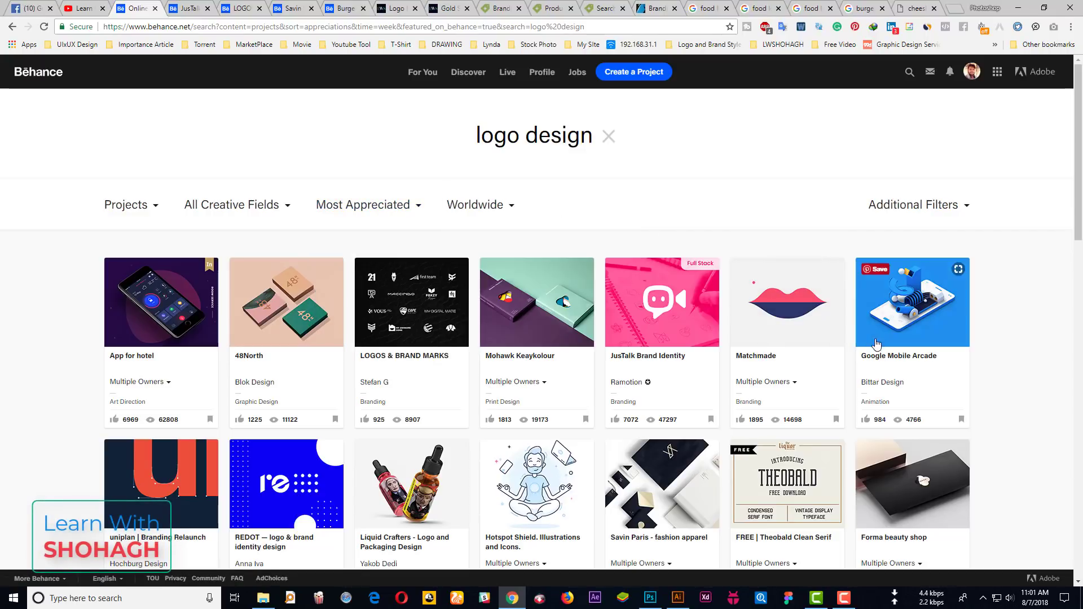
click(411, 212)
click(381, 346)
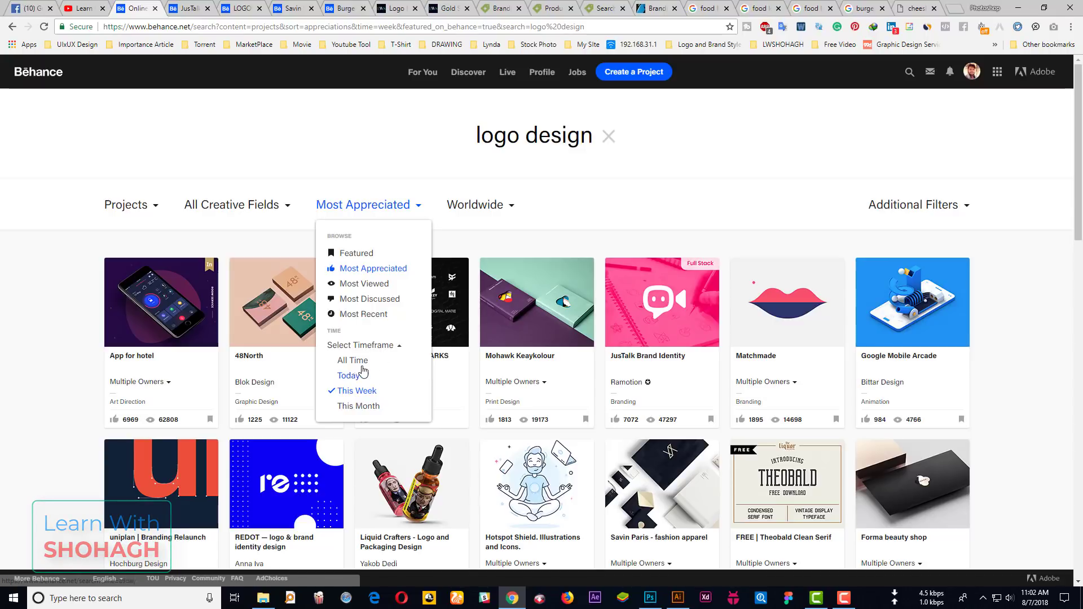
click(357, 361)
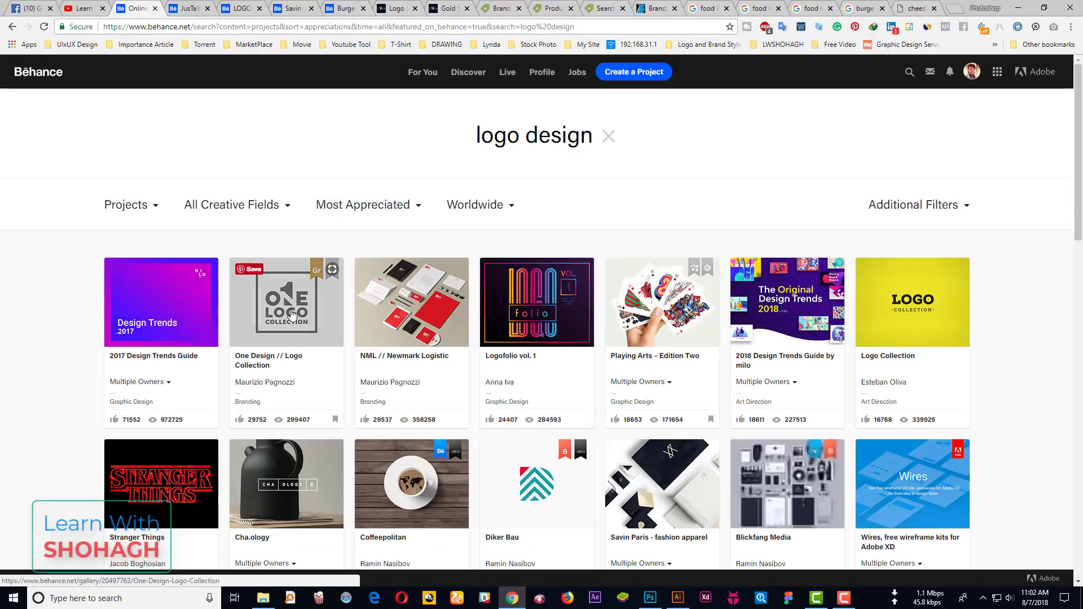
Open One Design // Logo Collection in a new tab and scroll the results
middle_click(266, 316)
scroll(249, 302, down, 2)
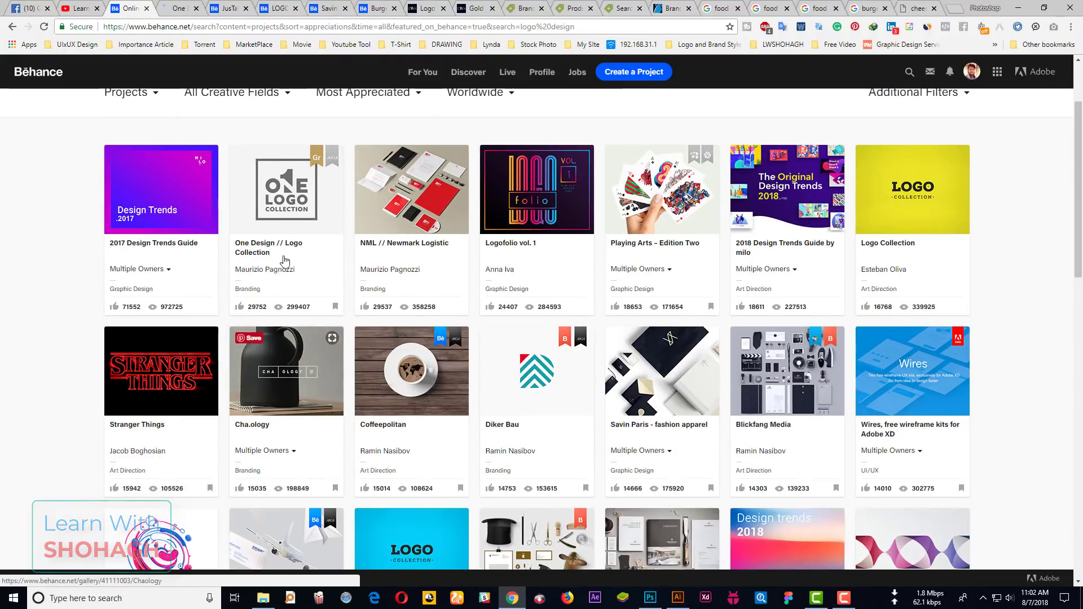
scroll(529, 413, down, 4)
scroll(530, 414, down, 3)
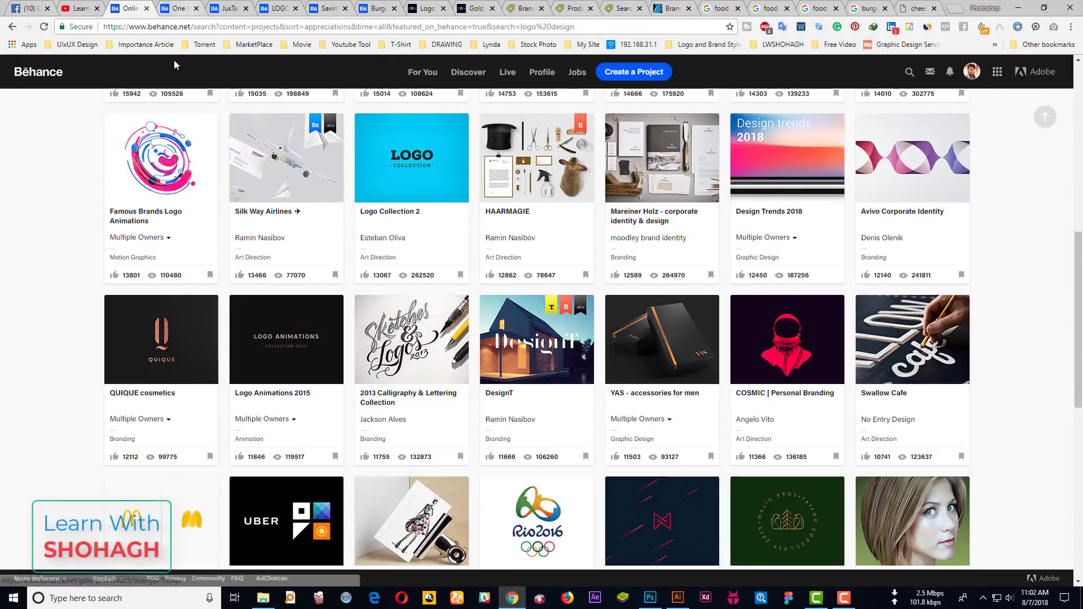
scroll(198, 280, up, 1)
scroll(185, 262, up, 7)
scroll(185, 263, up, 1)
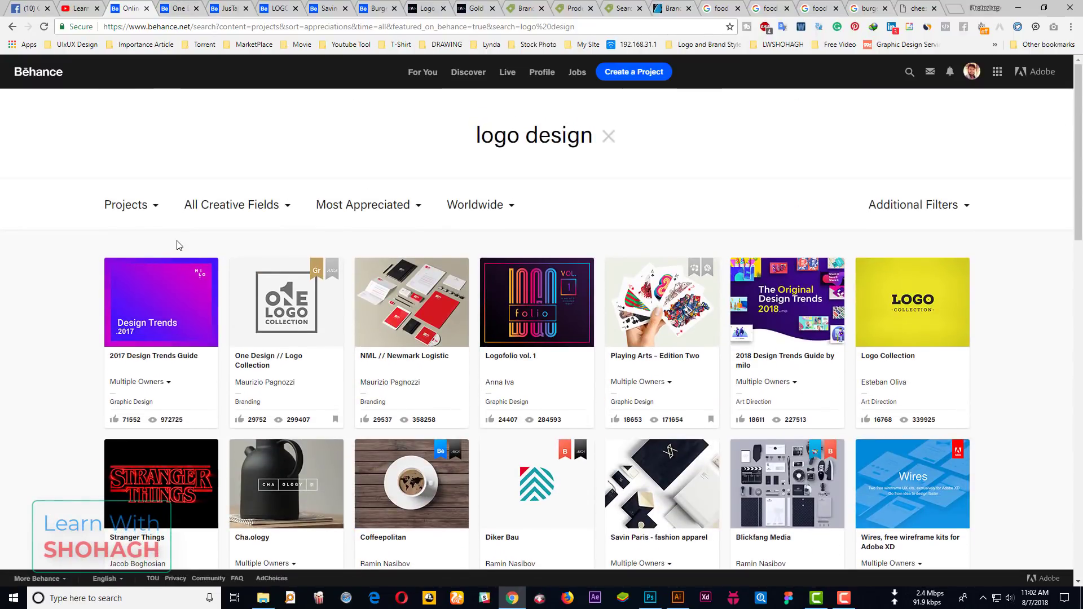
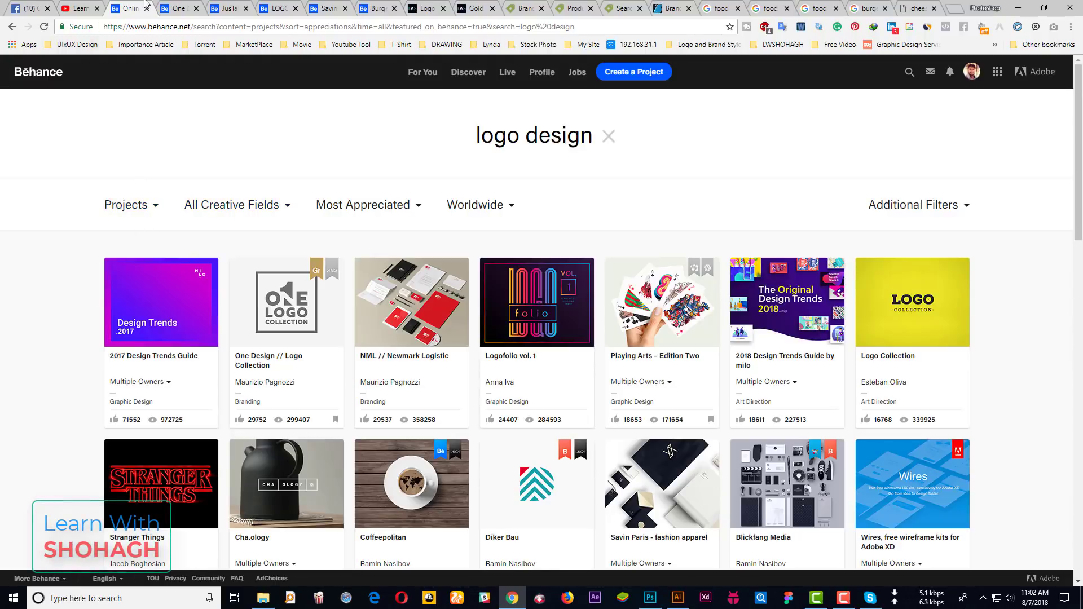
Switch to the One Design // Logo Collection project and scroll down to the red PD logo
click(177, 8)
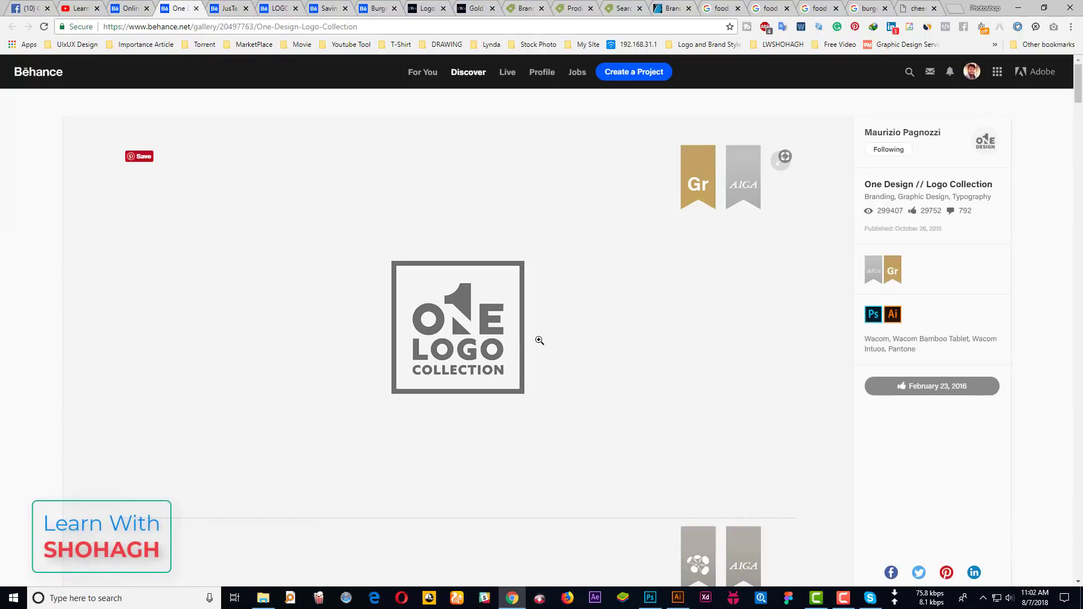
scroll(713, 271, down, 5)
scroll(669, 266, down, 6)
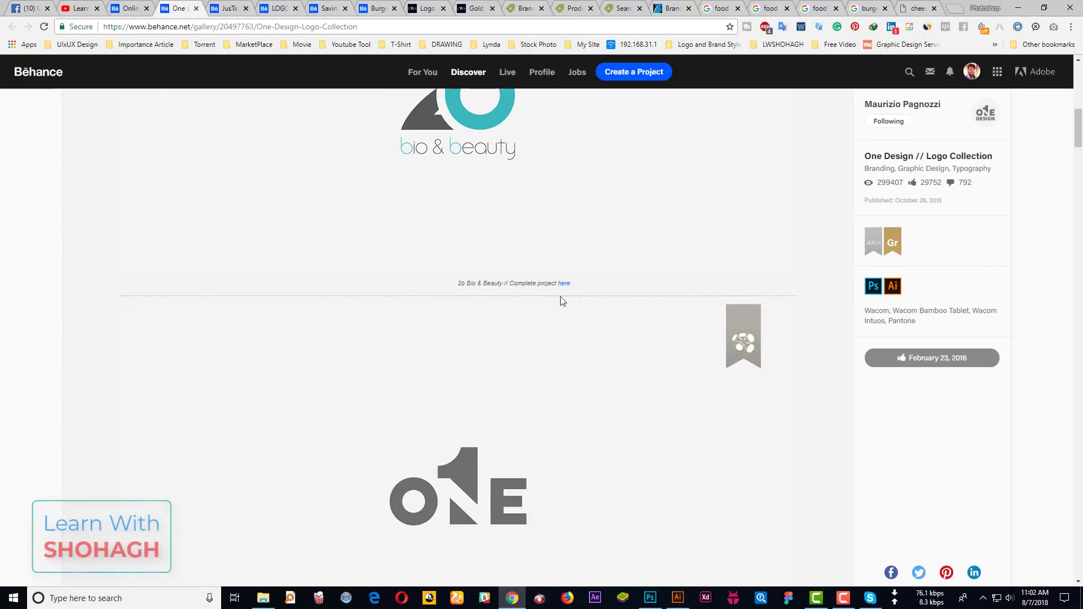
scroll(561, 299, down, 4)
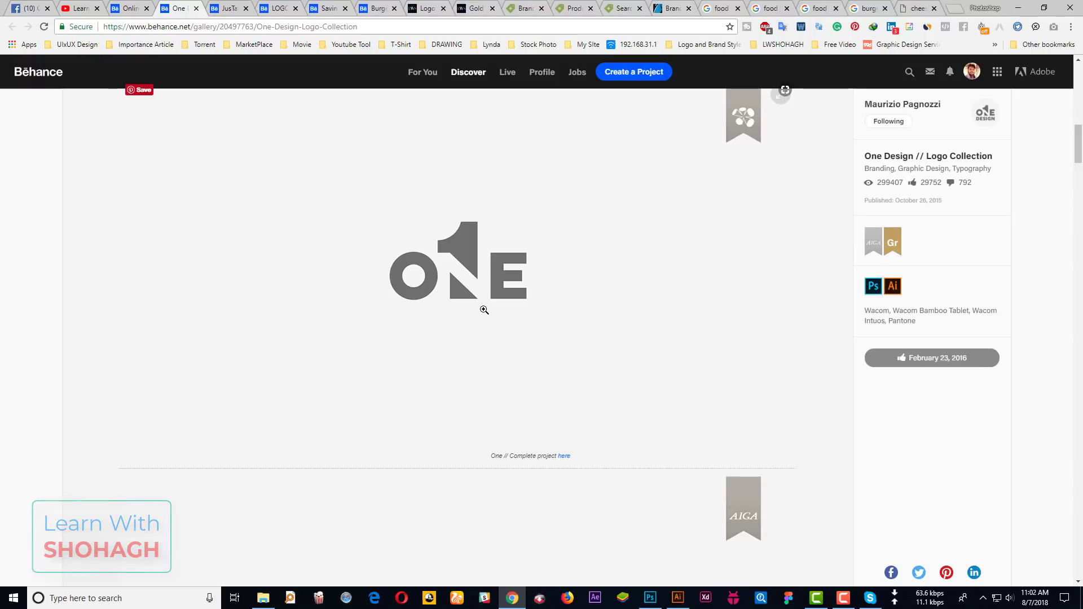
scroll(386, 309, down, 6)
scroll(388, 311, down, 2)
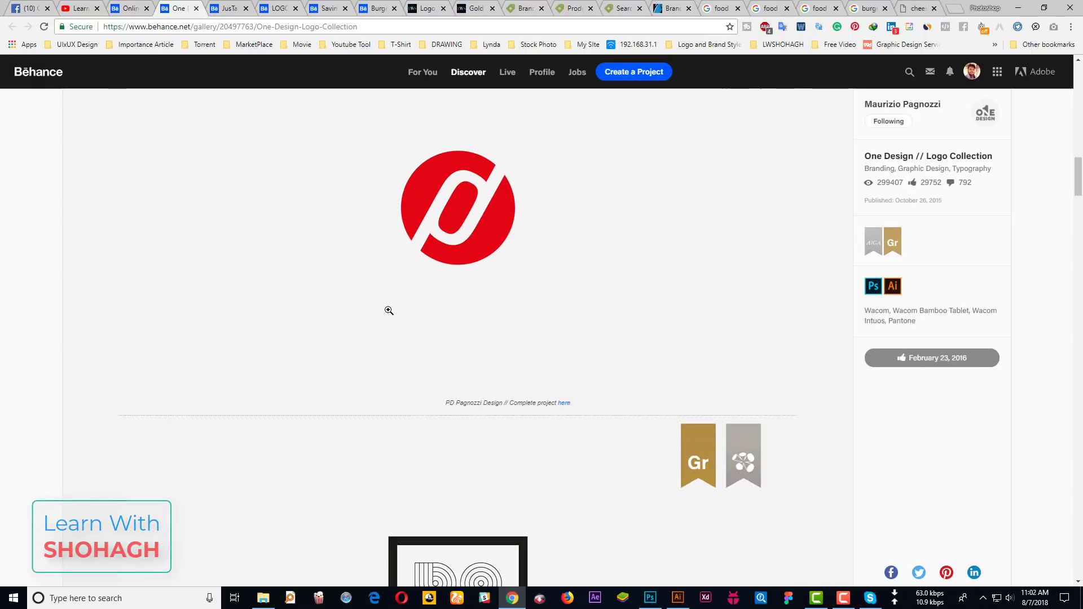
Enlarge the red PD logo full-screen, step through the next few logos, then close the viewer
click(536, 308)
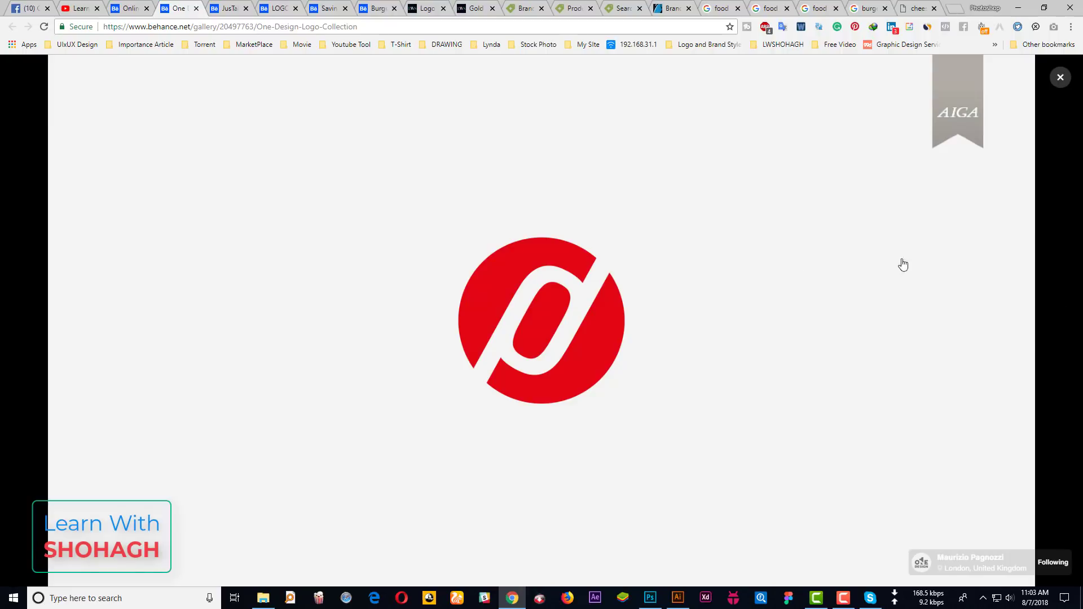
click(1056, 323)
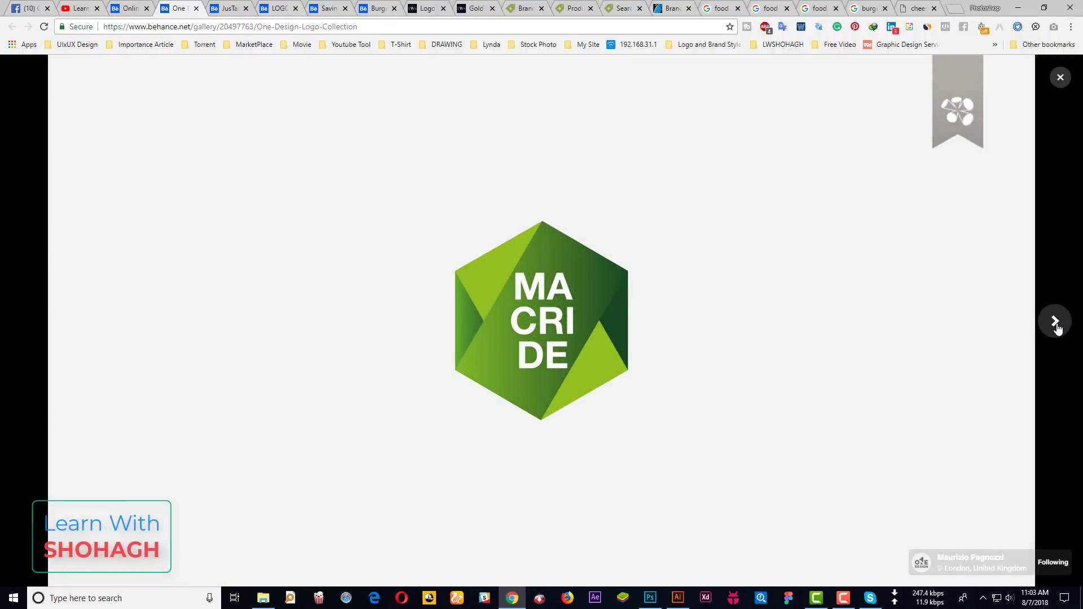
click(1056, 323)
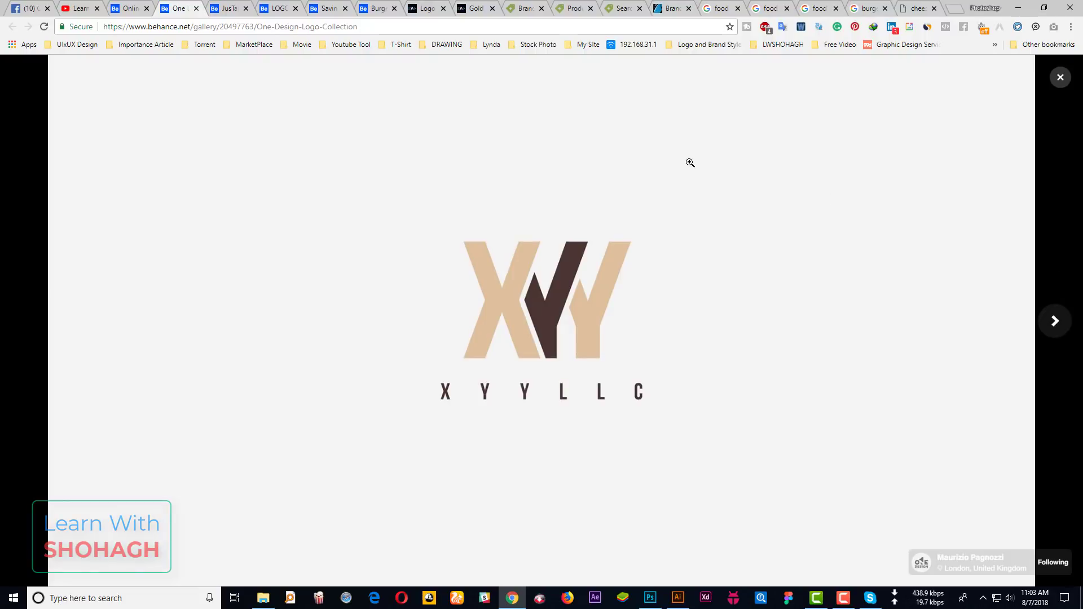
key(Right)
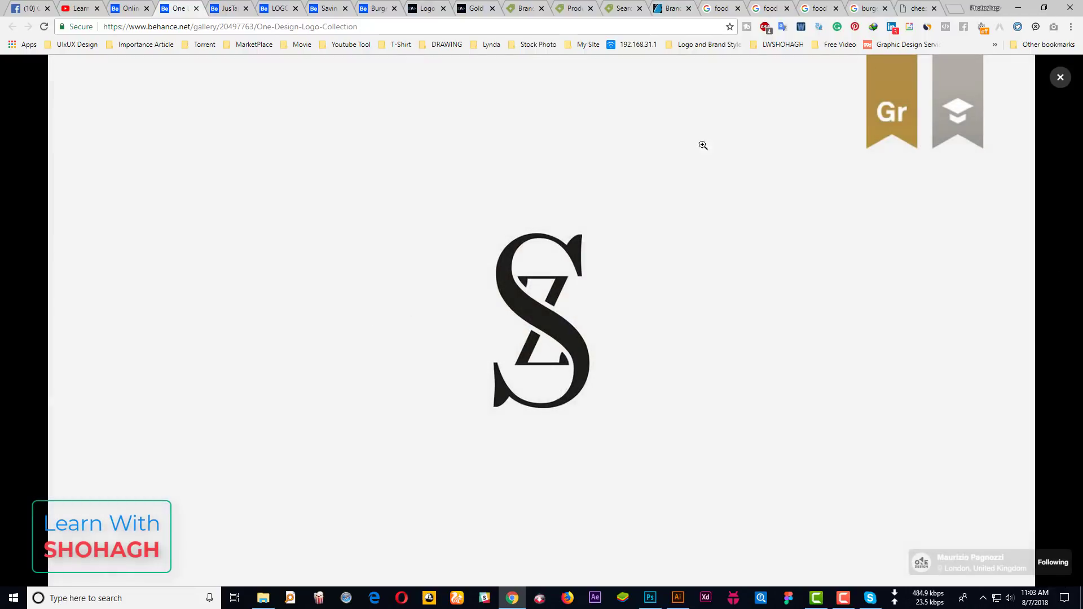
key(Escape)
Scroll back up briefly, then down through the remaining logos to the Qi Addict mark
scroll(386, 239, up, 4)
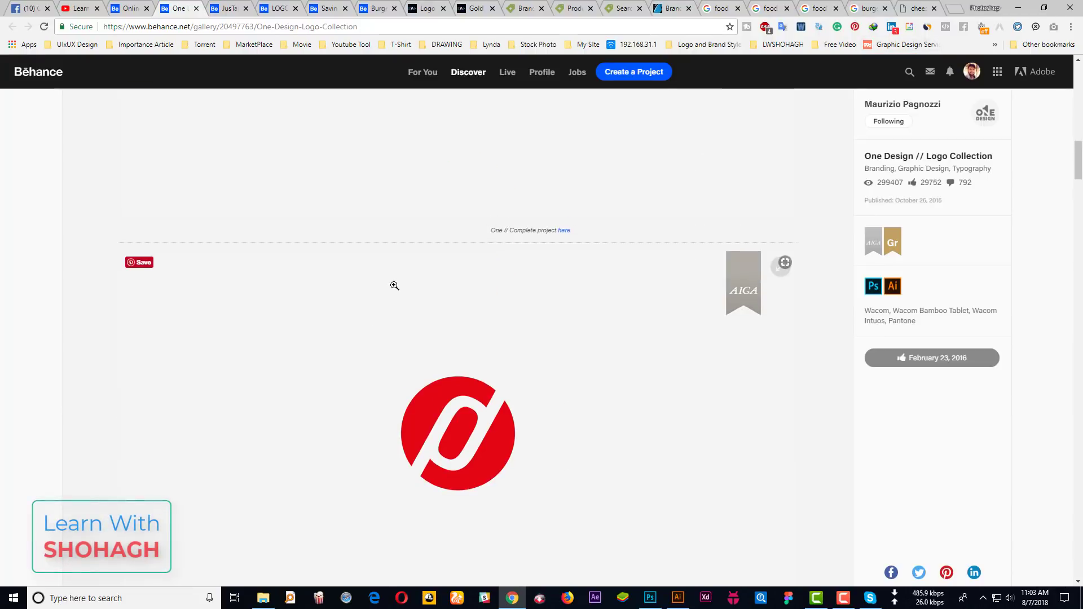
scroll(420, 282, up, 4)
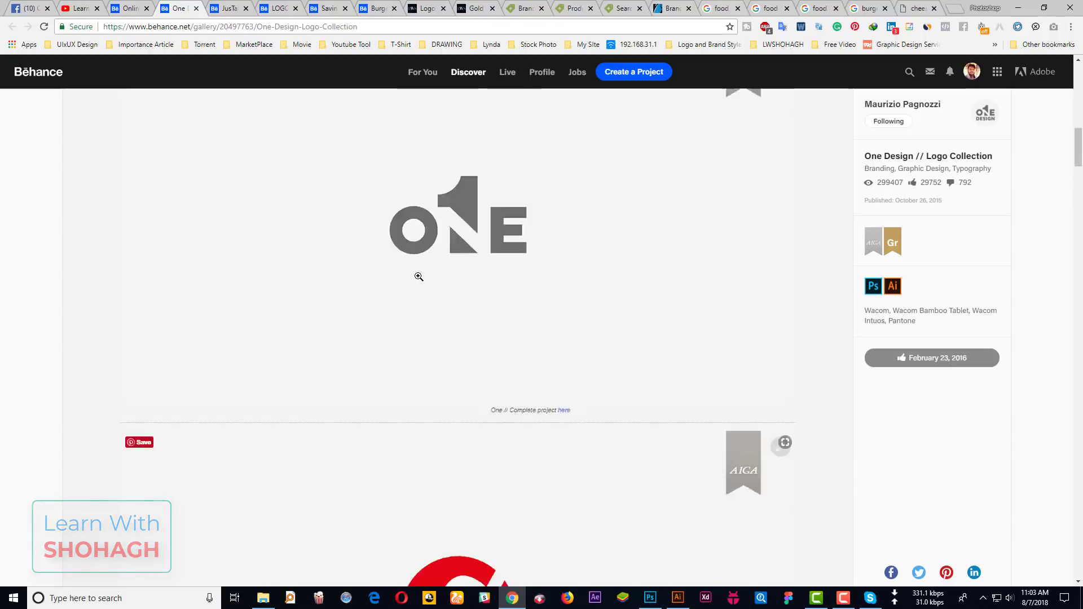
scroll(418, 276, up, 6)
scroll(412, 271, up, 5)
scroll(404, 268, up, 4)
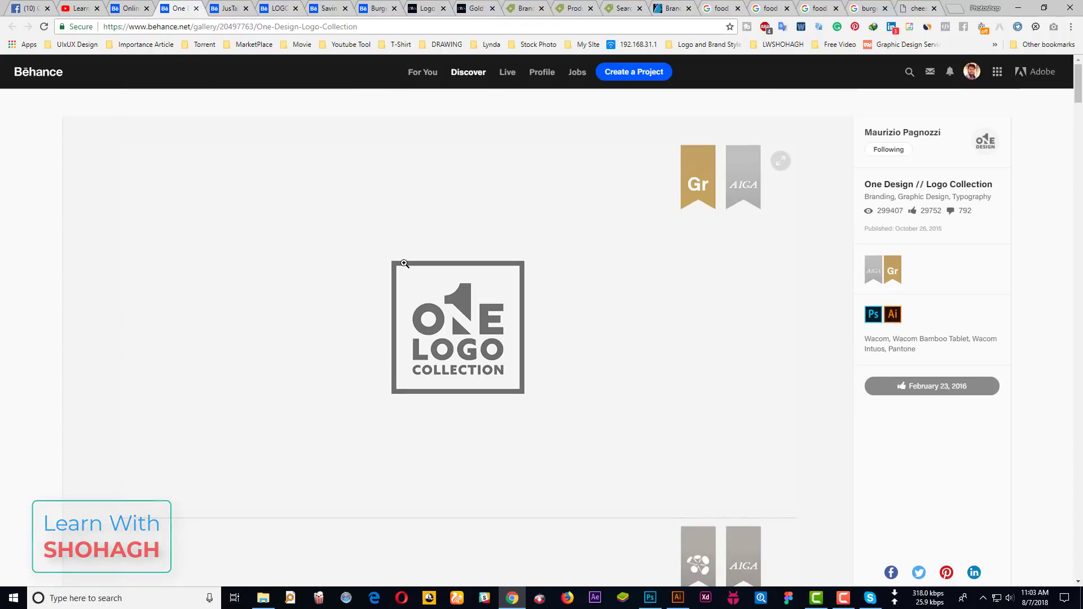
scroll(401, 264, down, 1)
scroll(395, 265, down, 11)
scroll(386, 270, down, 7)
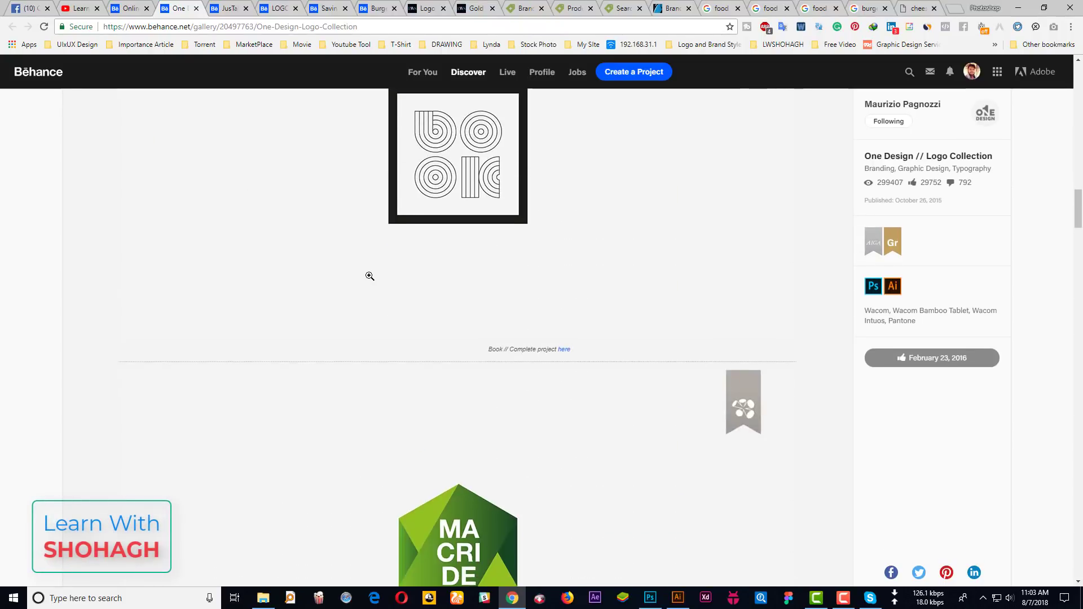
scroll(370, 275, down, 7)
scroll(363, 278, down, 7)
scroll(346, 283, down, 7)
scroll(340, 282, down, 7)
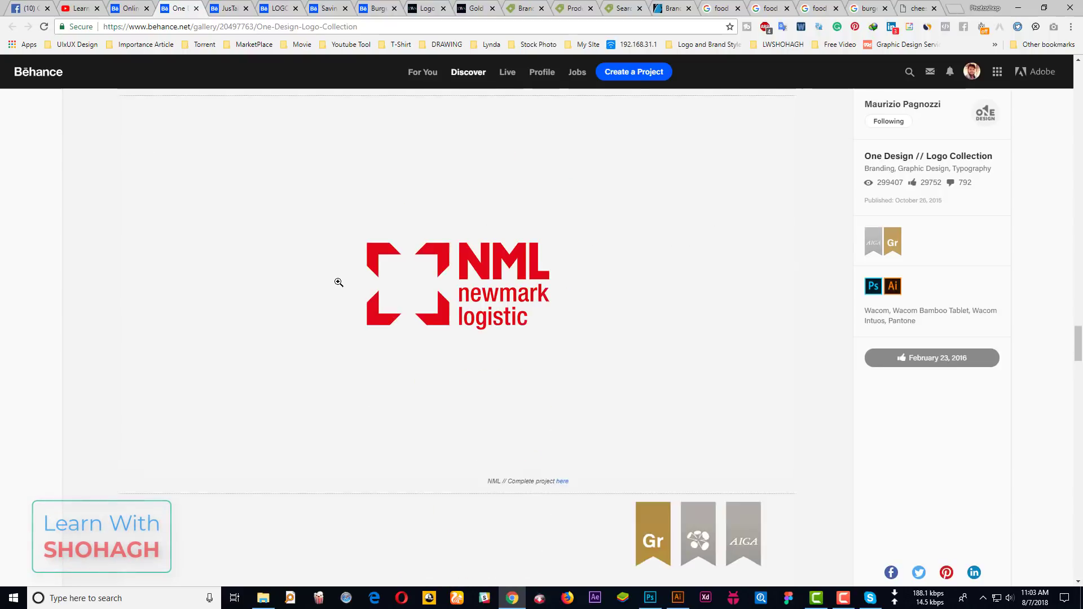
scroll(336, 281, down, 7)
scroll(331, 283, down, 7)
scroll(332, 286, down, 6)
scroll(330, 286, down, 7)
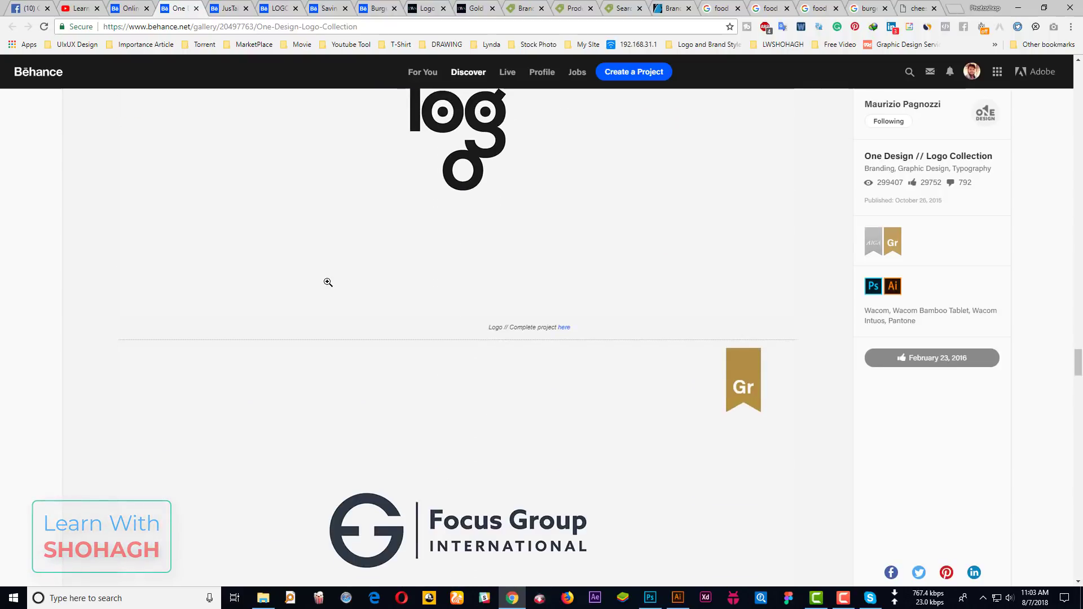
scroll(328, 285, down, 6)
scroll(327, 284, down, 6)
scroll(326, 283, down, 6)
scroll(326, 282, down, 5)
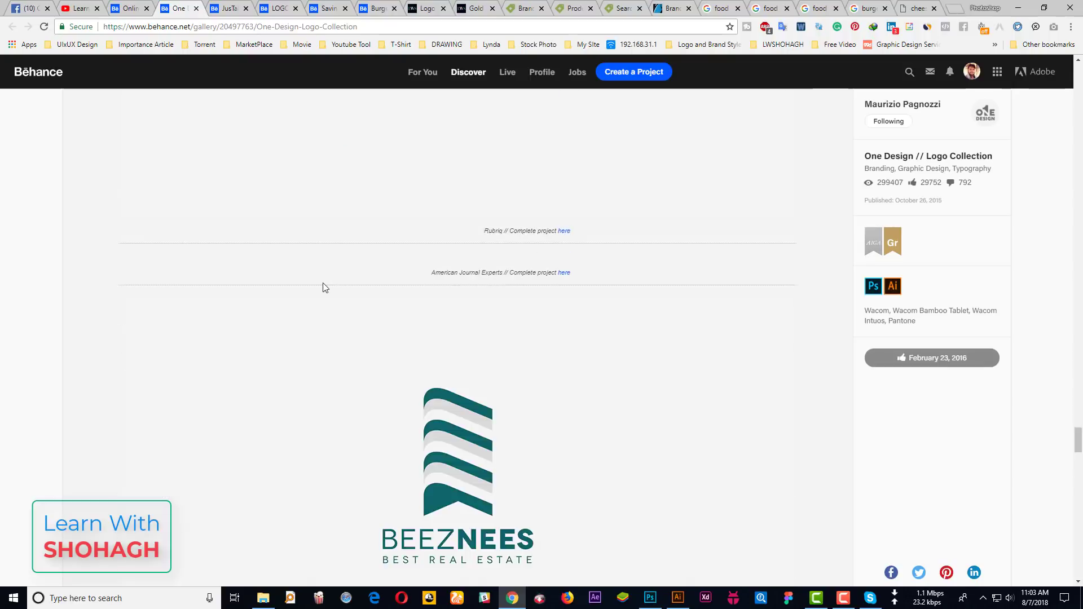
scroll(321, 286, down, 3)
scroll(324, 285, down, 8)
scroll(332, 280, down, 2)
scroll(477, 317, down, 8)
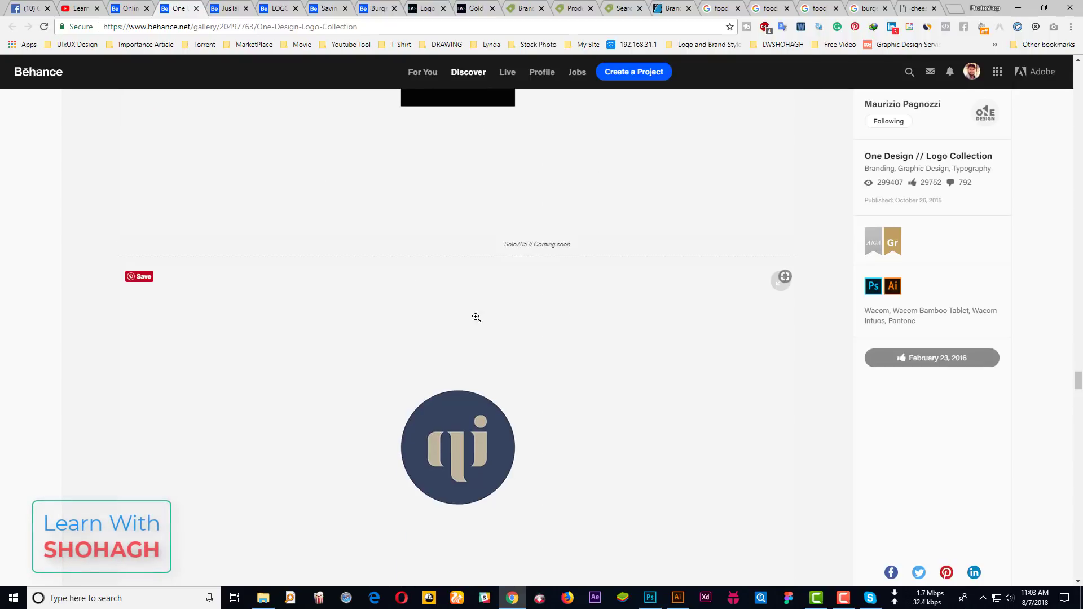
scroll(441, 305, down, 5)
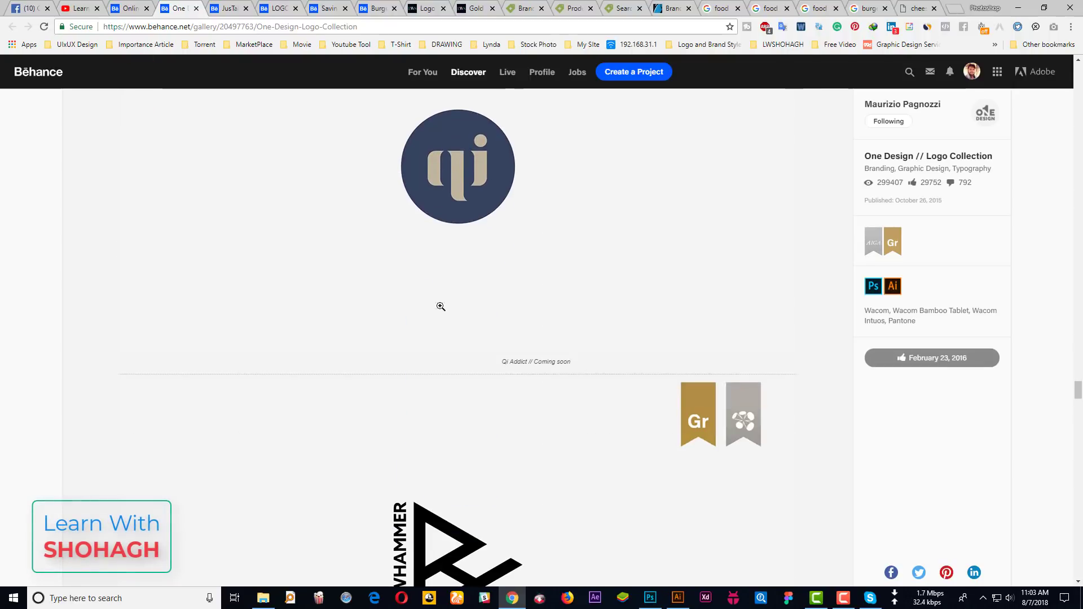
Close the One Design project, switch to JusTalk Brand Identity, and read The Story section
click(196, 8)
click(184, 7)
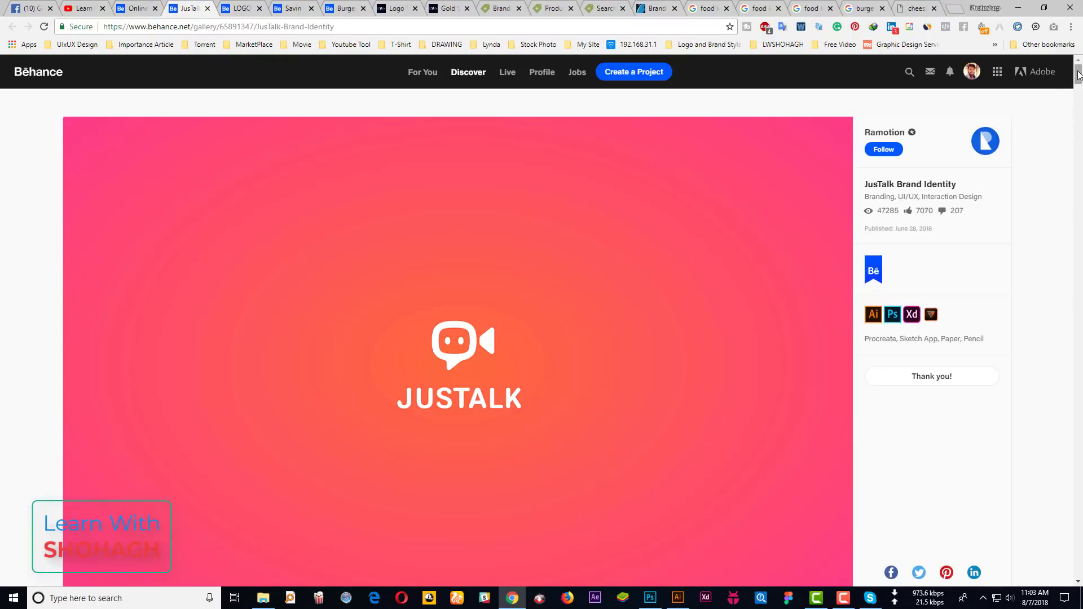
mouse_move(515, 346)
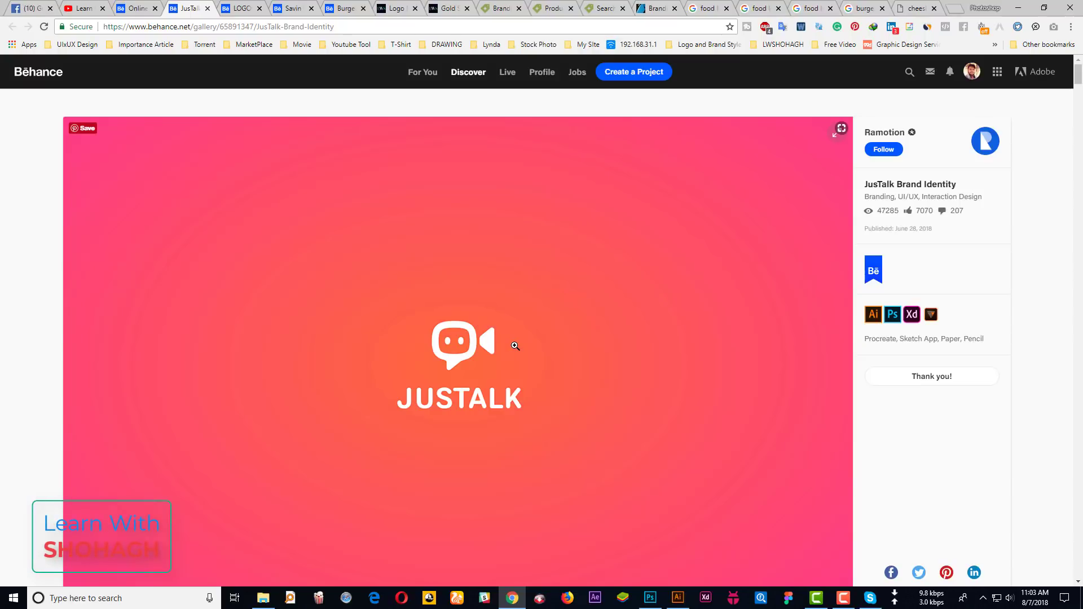
scroll(515, 346, down, 1)
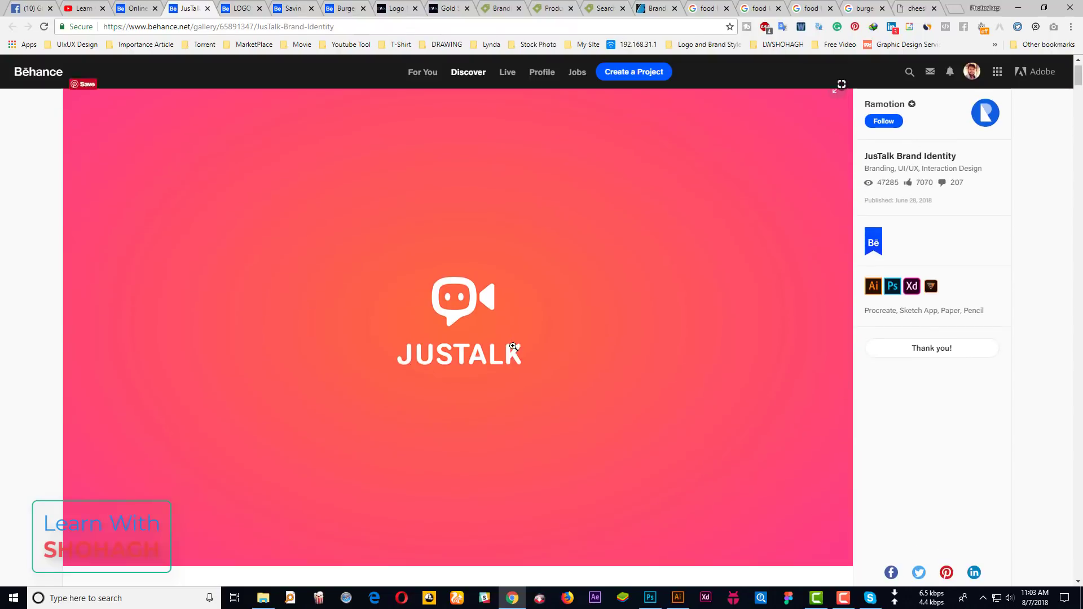
scroll(501, 347, down, 3)
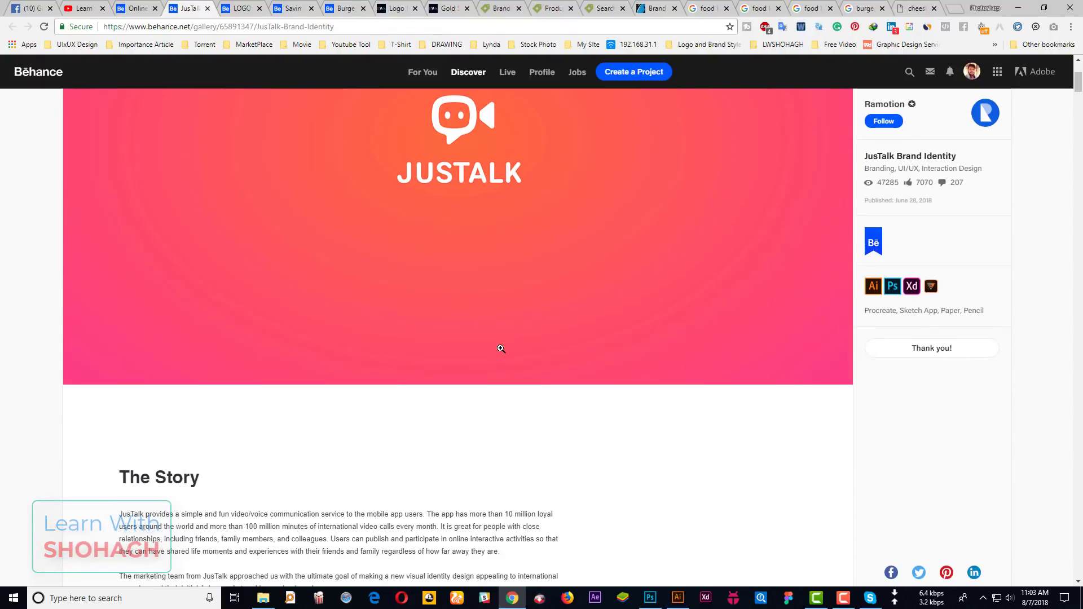
scroll(390, 356, up, 4)
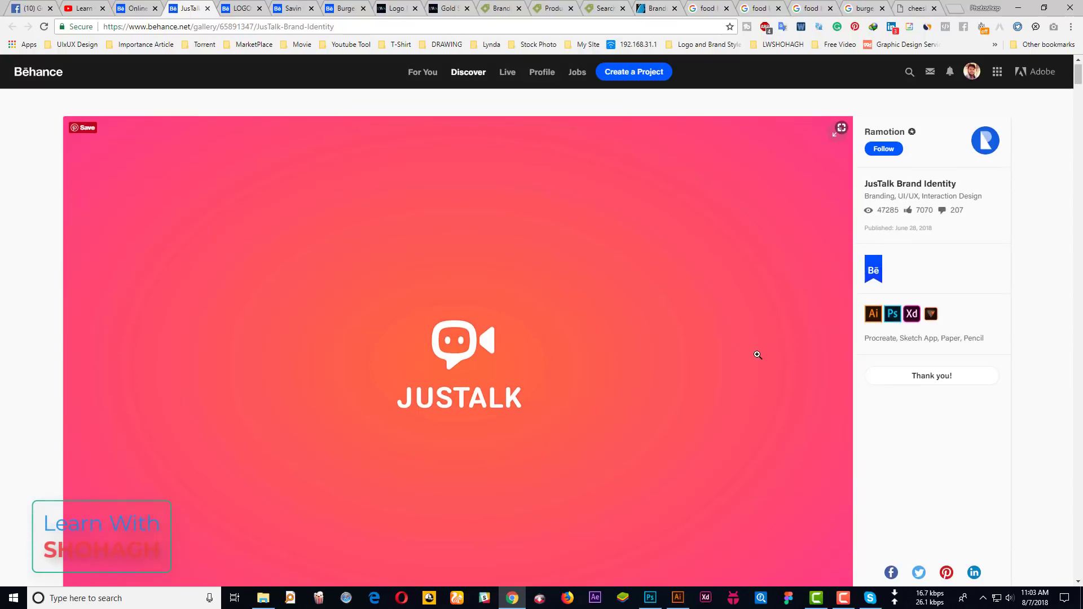
scroll(757, 356, down, 5)
scroll(725, 370, down, 3)
scroll(410, 393, up, 2)
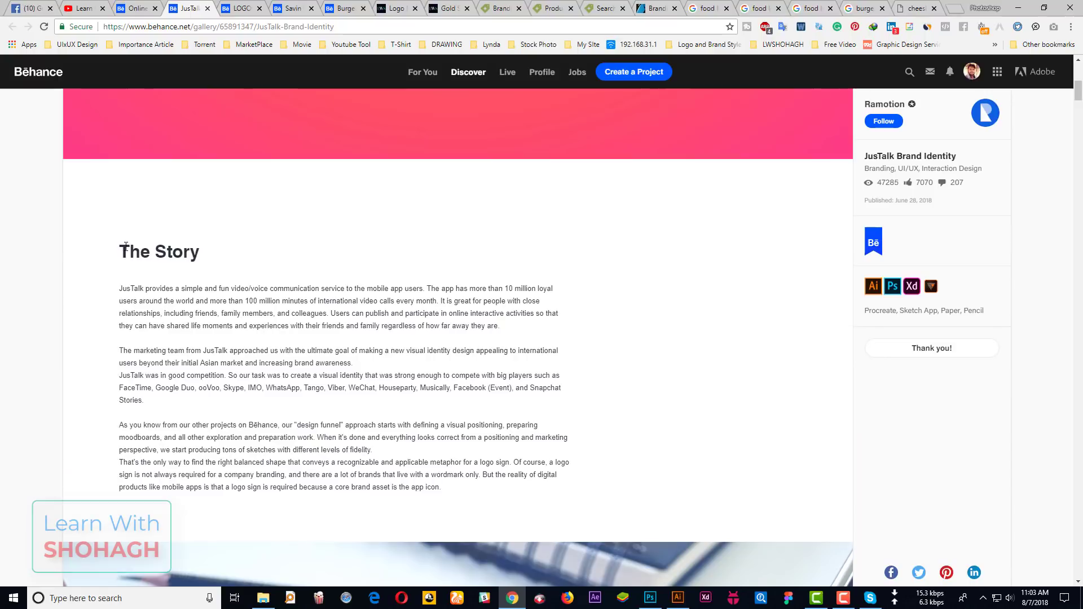
mouse_move(115, 243)
mouse_down()
mouse_move(464, 493)
mouse_move(341, 264)
mouse_up()
click(313, 311)
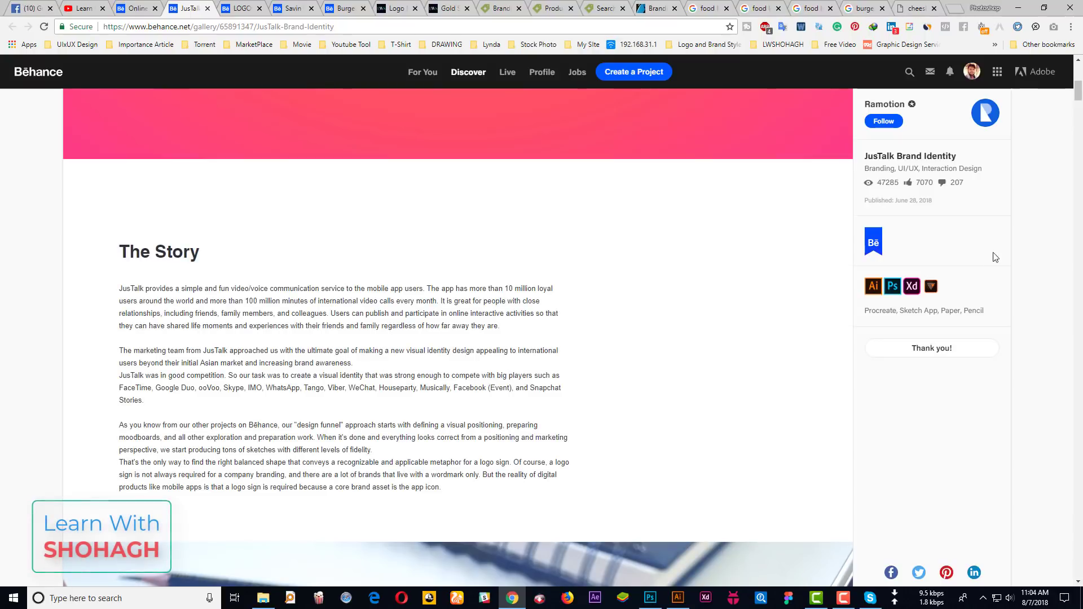
Scroll to the notebook logo-sketch photo and enlarge it full-screen
scroll(422, 446, down, 4)
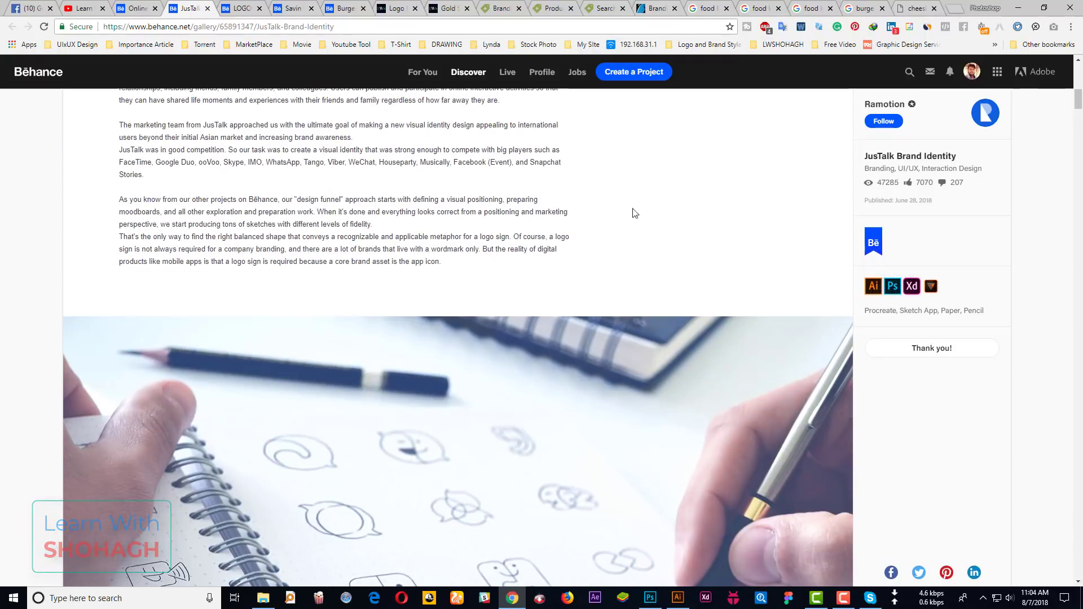
scroll(367, 307, up, 3)
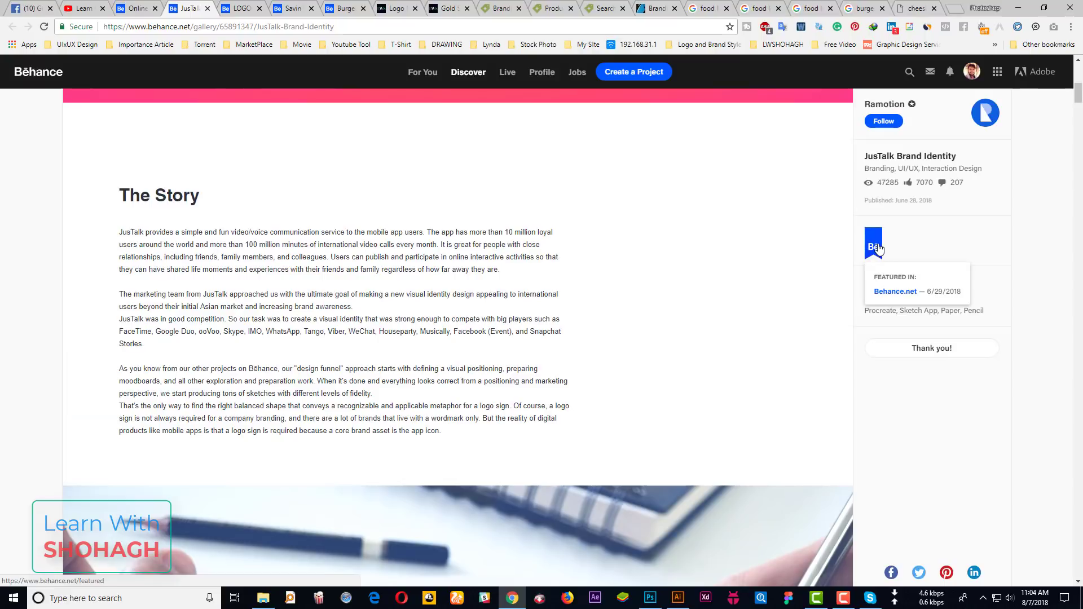
scroll(630, 247, down, 6)
scroll(565, 265, up, 1)
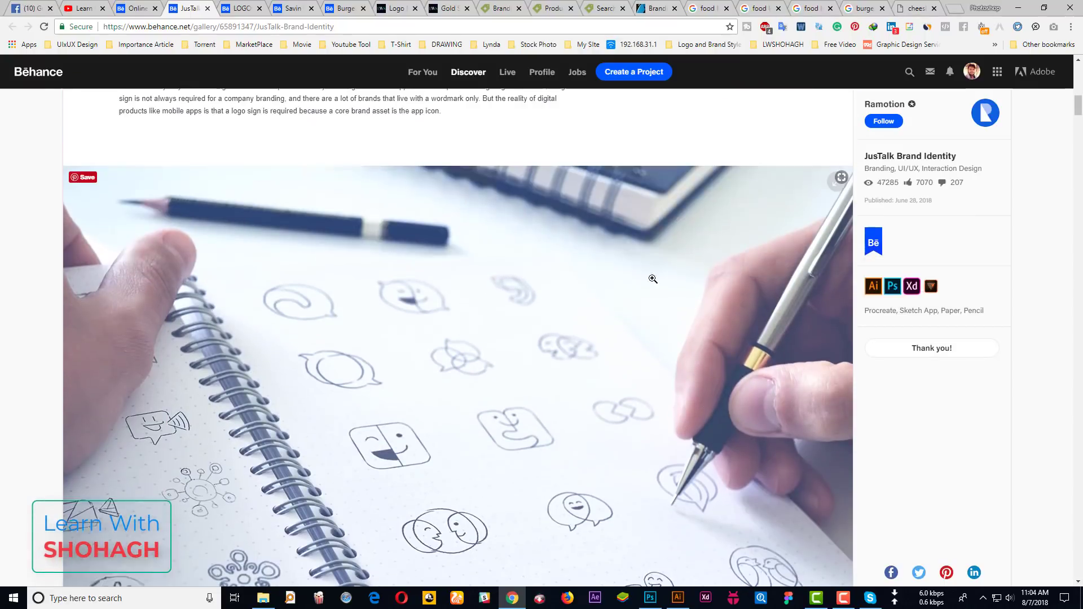
scroll(496, 257, down, 5)
click(583, 247)
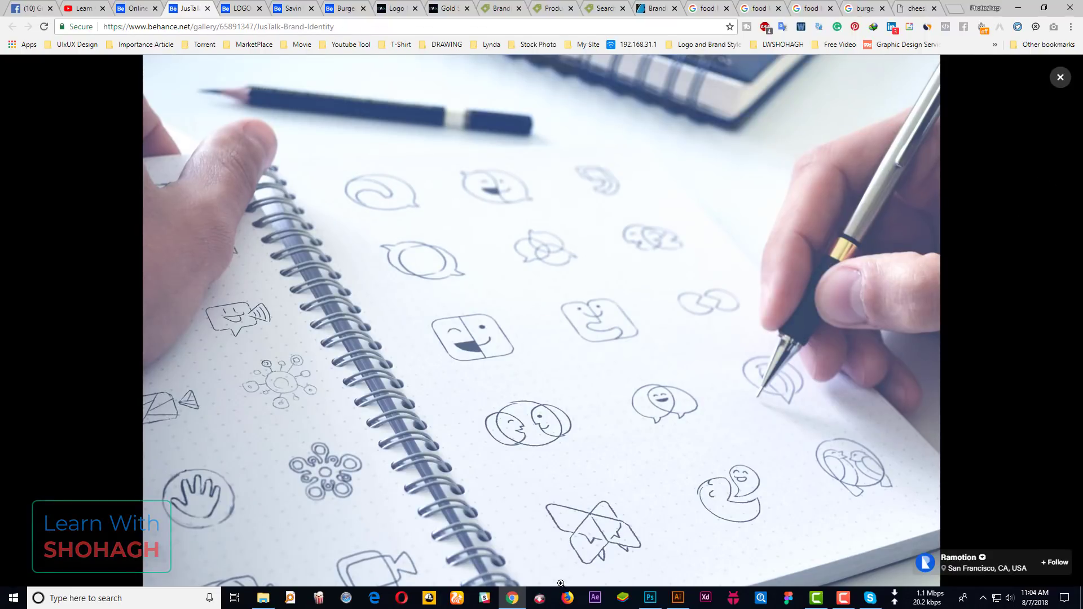
In Photoshop, look over the 01-sketch-mockup.psd and 04.psd documents, then return to the browser
click(650, 598)
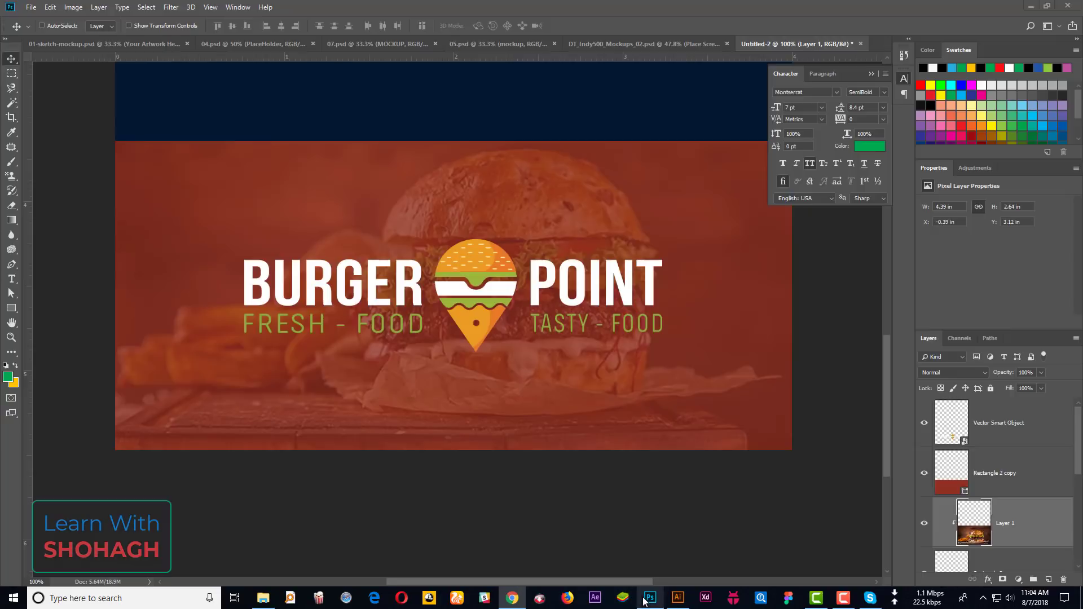
click(60, 44)
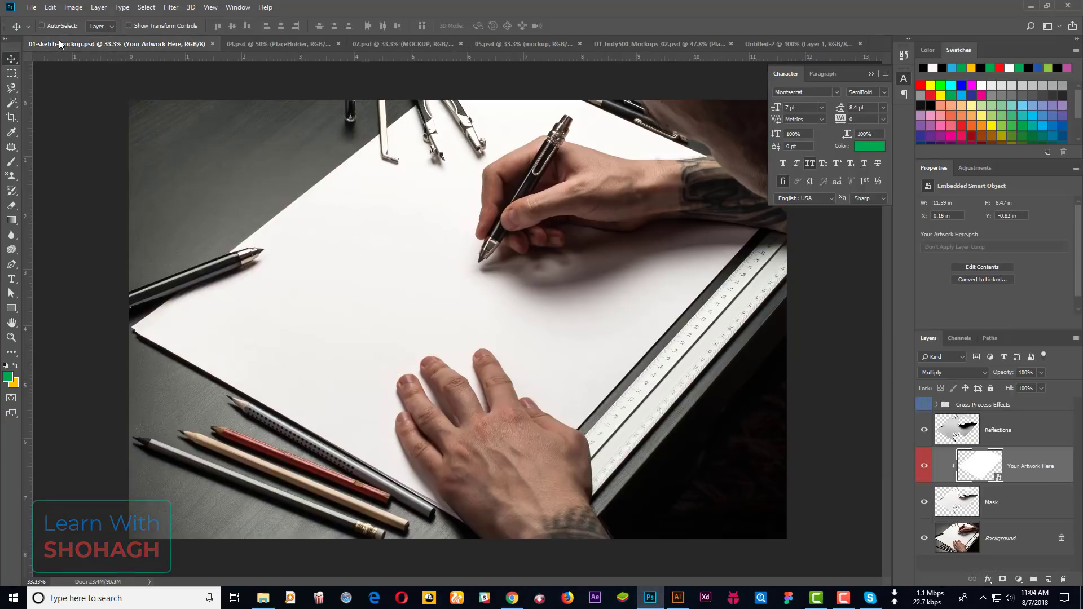
click(276, 44)
click(132, 47)
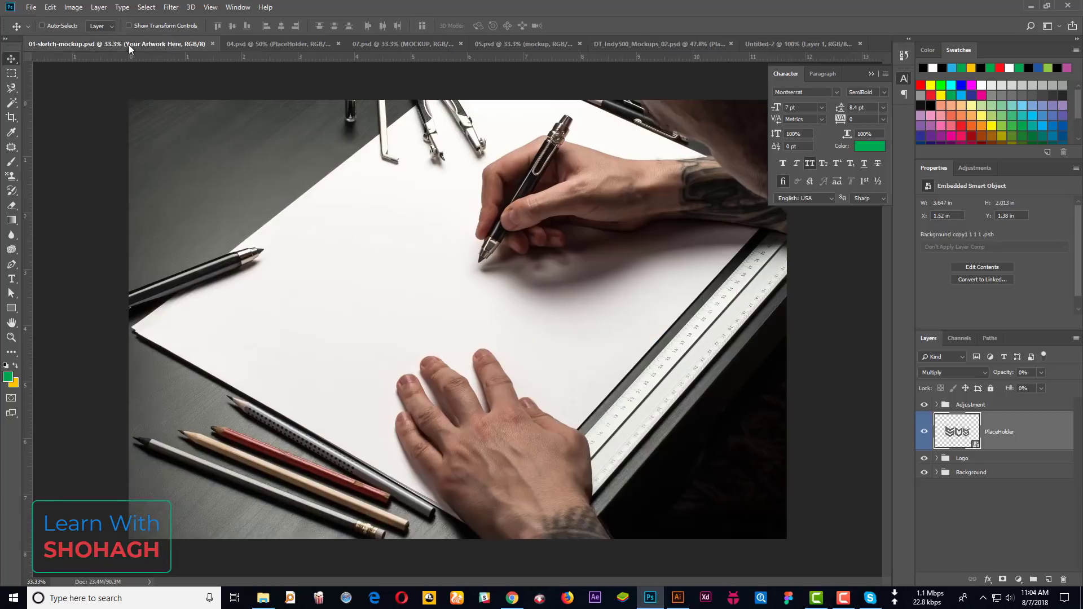
click(511, 598)
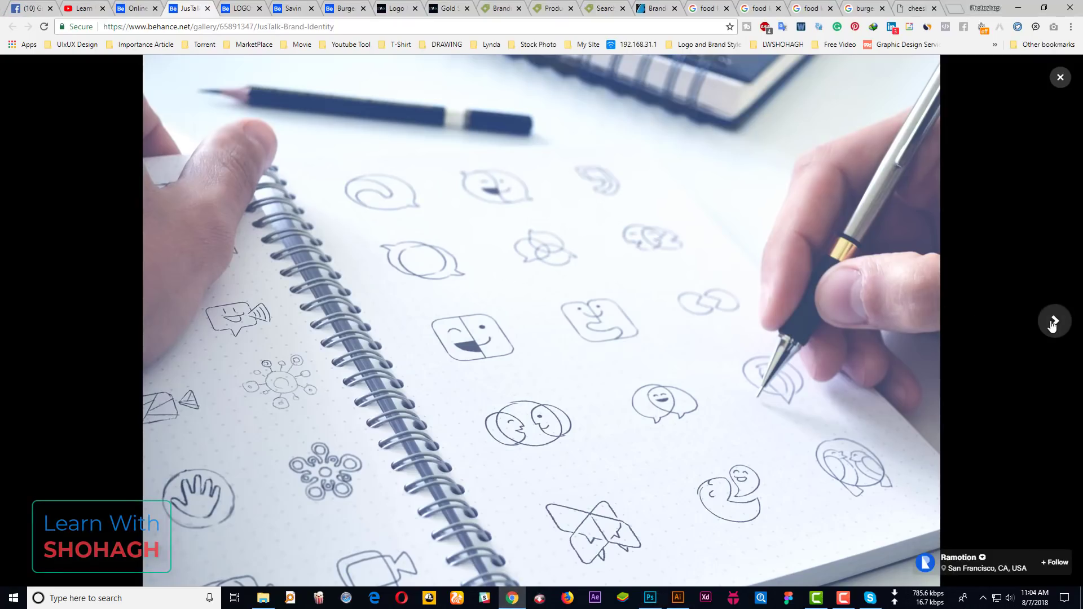
Page through the JusTalk logo images to the Primary/Secondary colour swatch sheet
click(1054, 323)
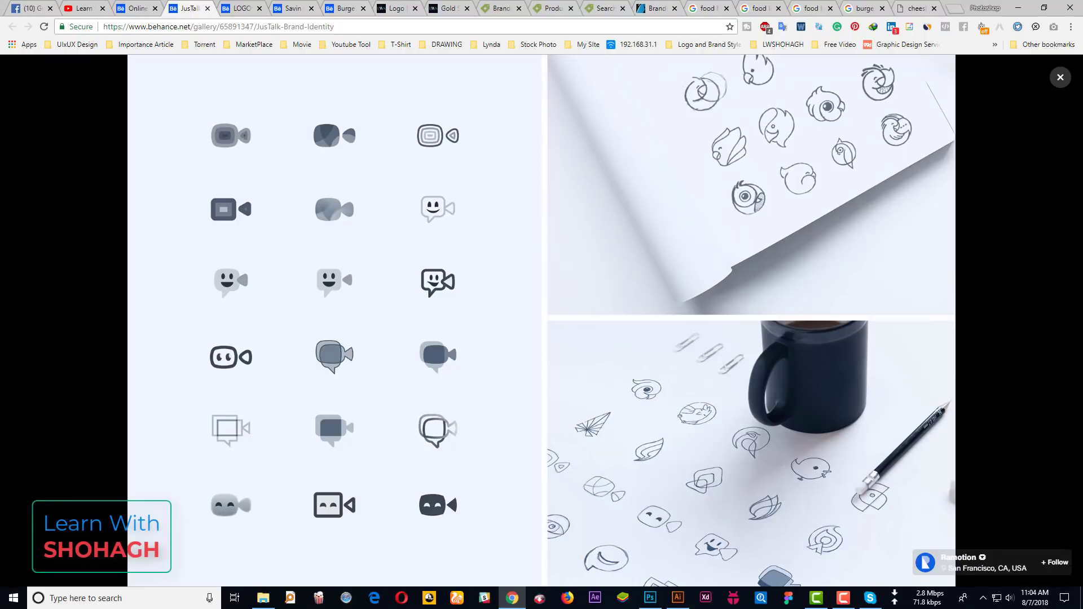
click(1055, 323)
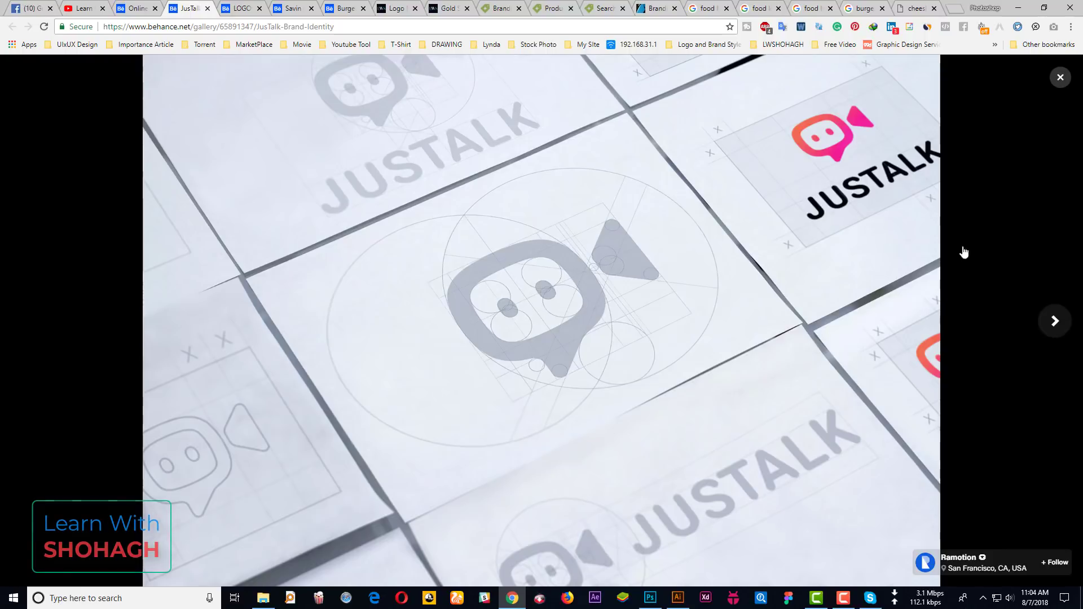
click(1057, 321)
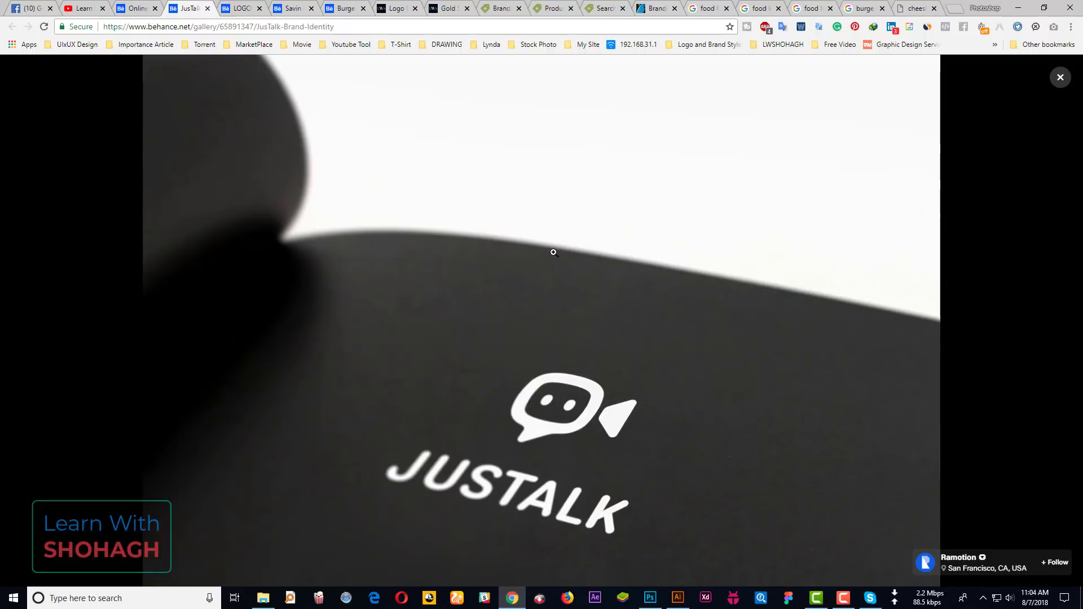
click(1053, 324)
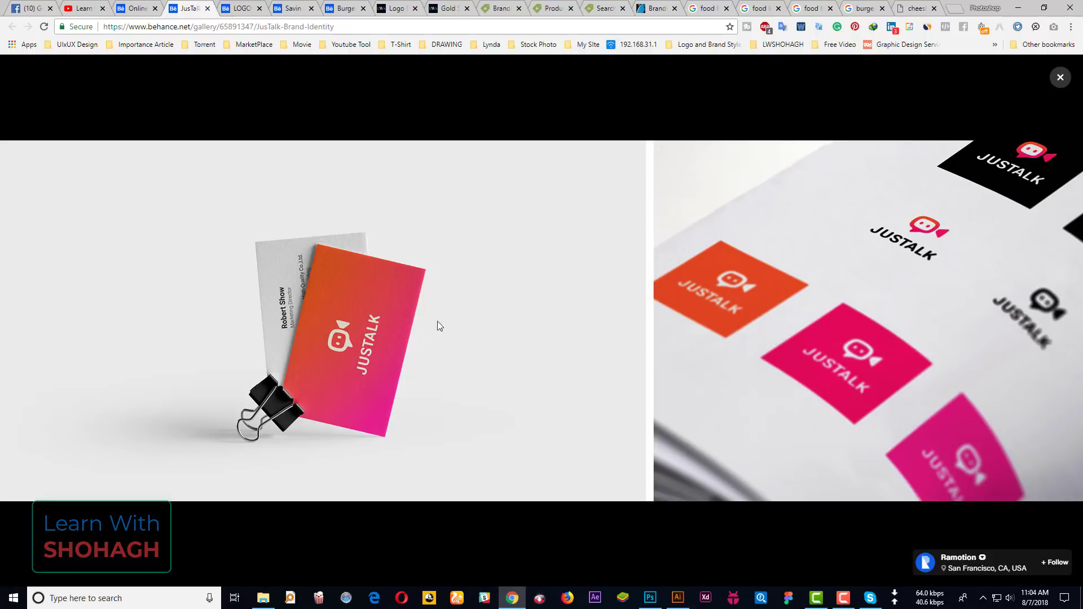
click(1058, 323)
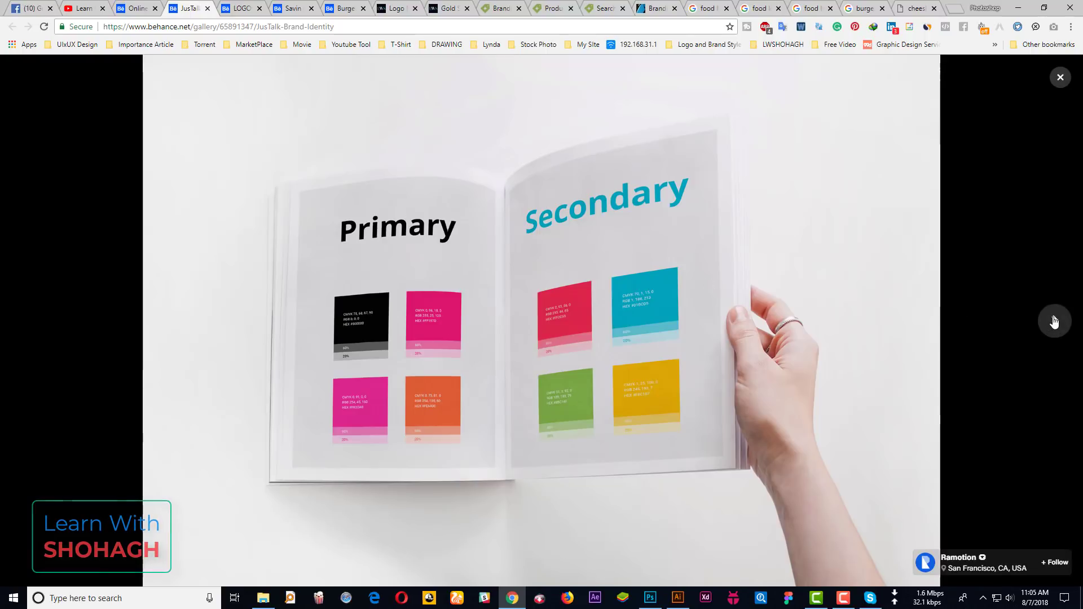
Continue past the book, stationery and polaroid pattern images to the Roboto type sheet, then close the lightbox
click(1054, 322)
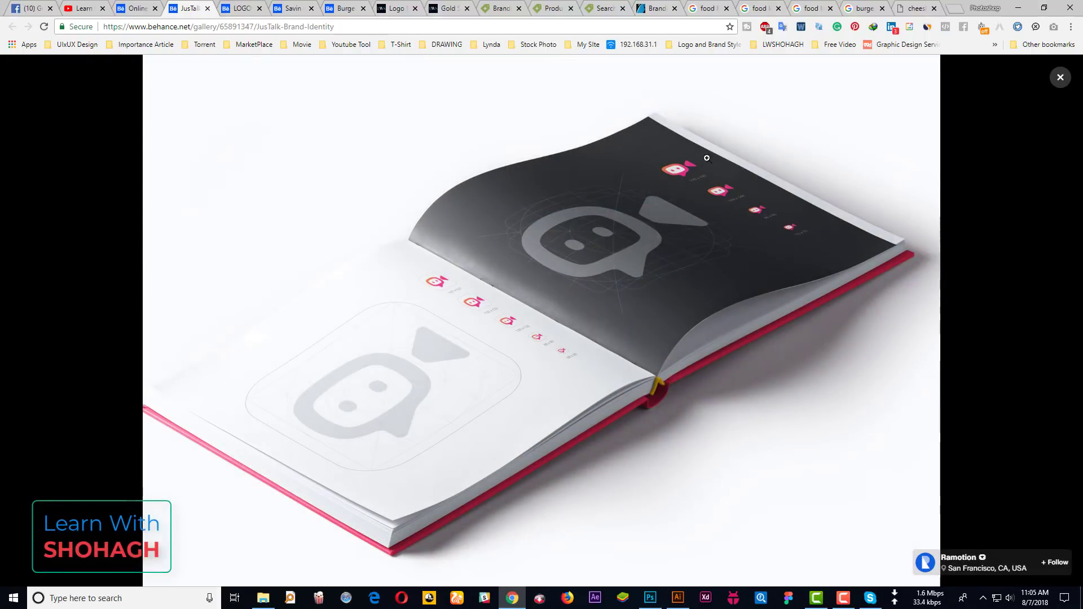
click(1059, 322)
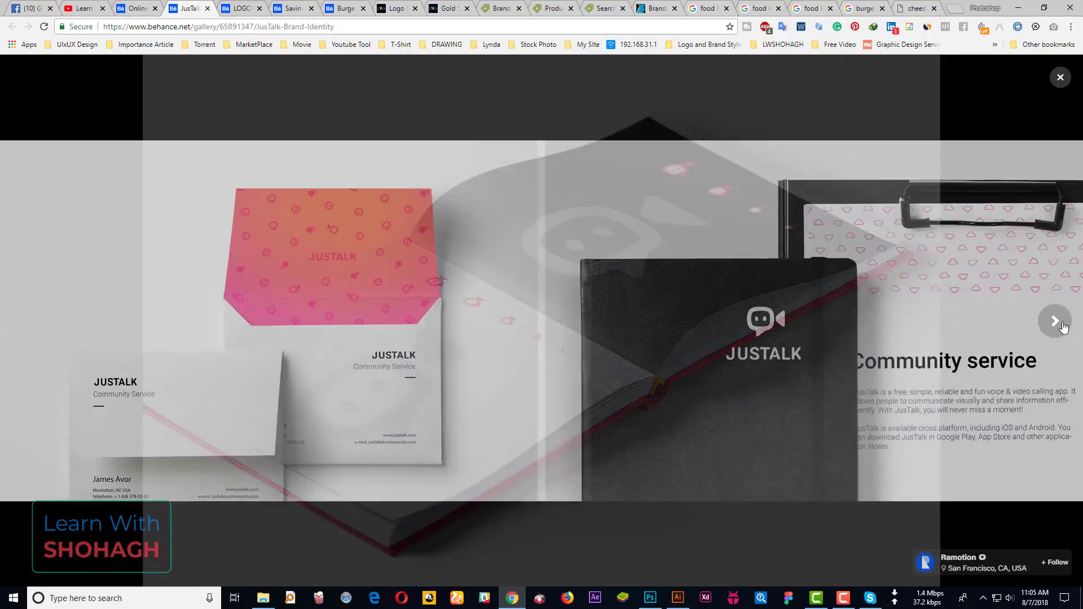
click(1050, 332)
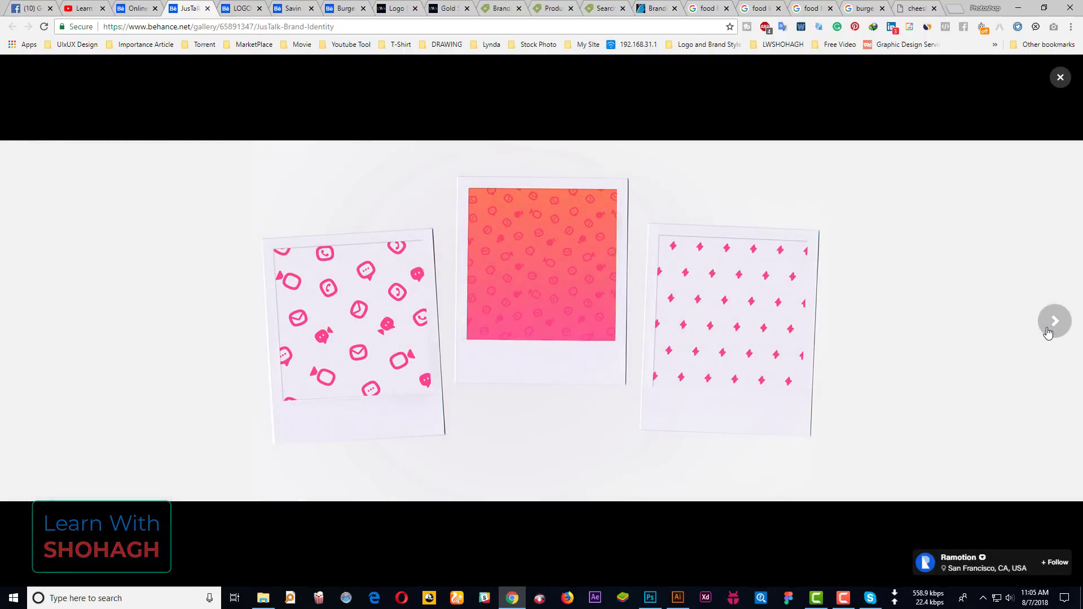
click(1048, 333)
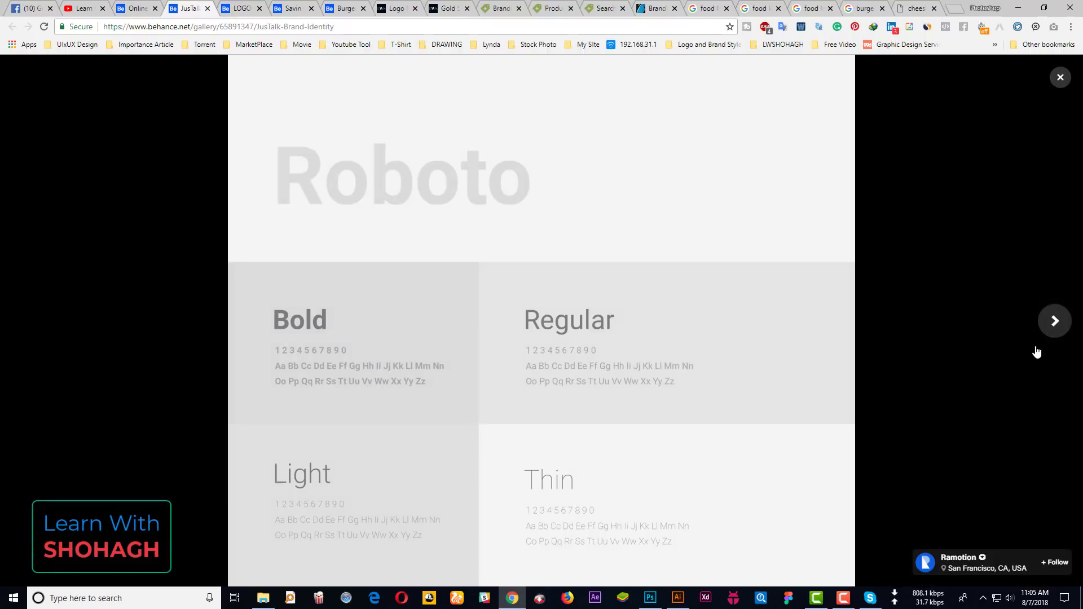
click(776, 213)
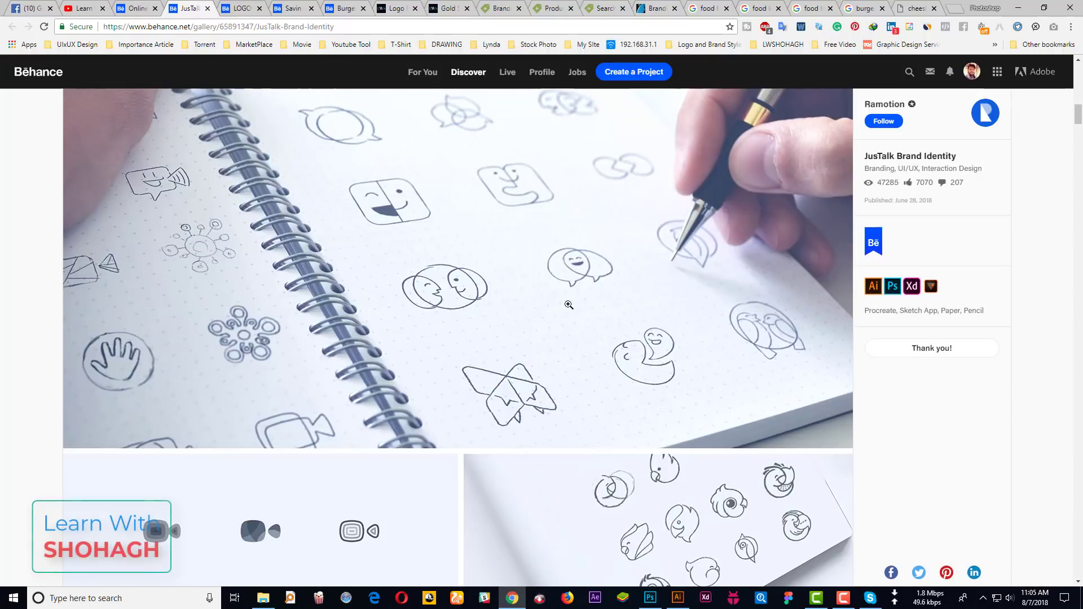
Scroll to the Branding Challenges section and select its paragraphs
scroll(560, 310, down, 5)
scroll(561, 309, down, 5)
scroll(561, 309, down, 10)
scroll(156, 269, up, 3)
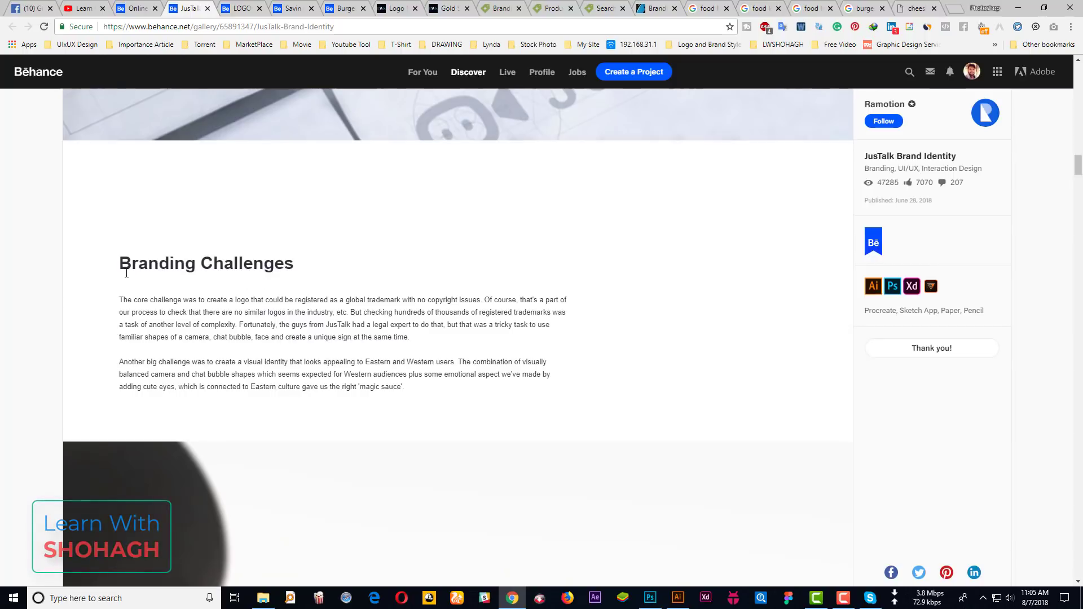
scroll(124, 265, down, 1)
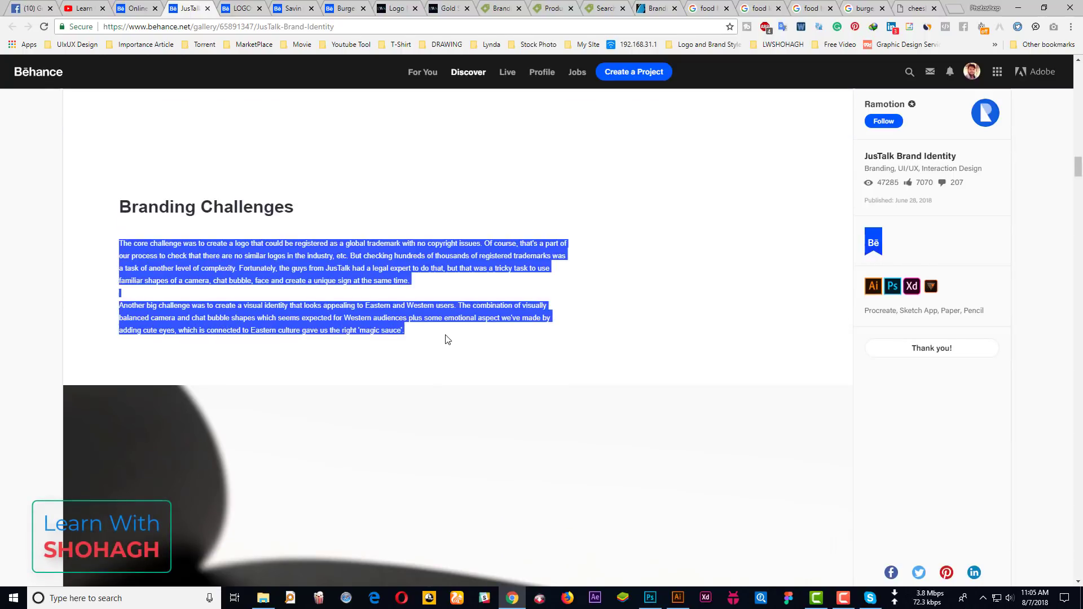
drag(130, 246, 455, 304)
Scroll down through the typography, photos and app mockup screens
scroll(443, 309, down, 8)
scroll(443, 308, down, 5)
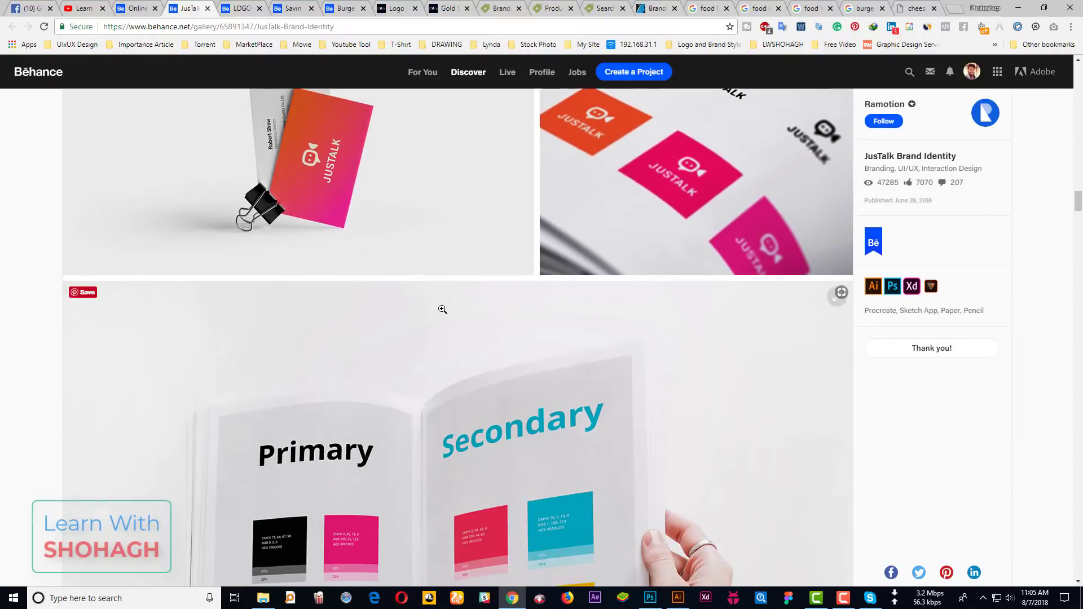
scroll(443, 308, down, 5)
scroll(442, 310, down, 5)
scroll(440, 310, down, 5)
scroll(440, 309, down, 5)
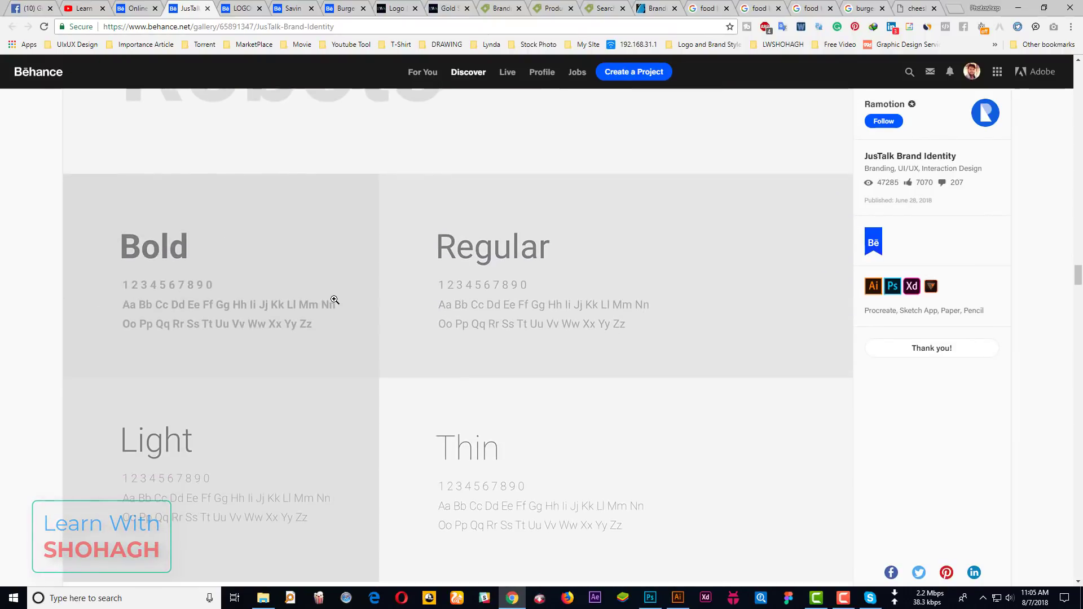
scroll(334, 299, up, 3)
scroll(302, 237, up, 3)
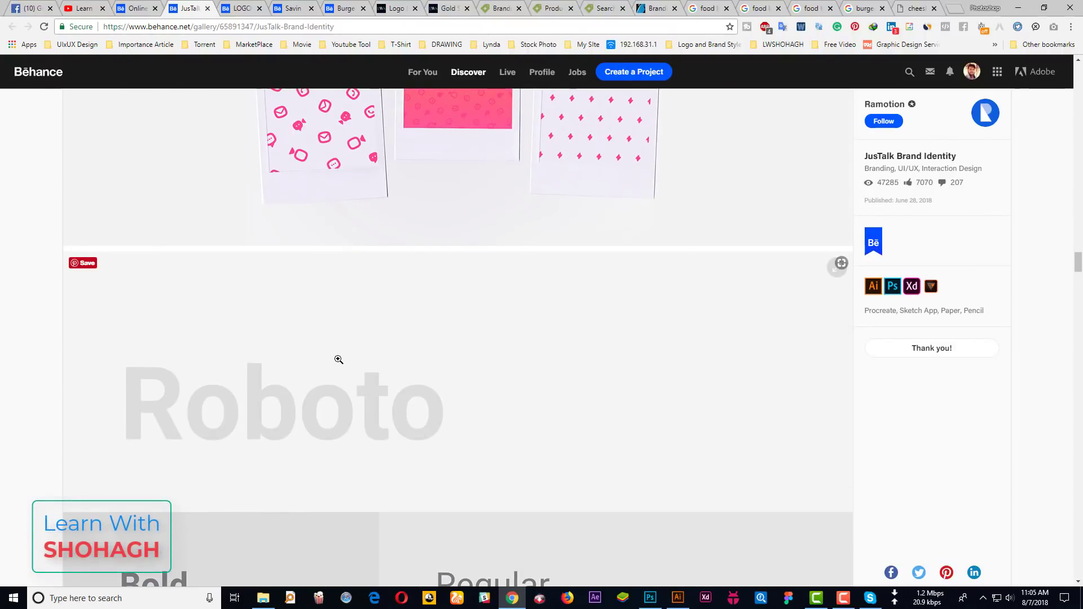
scroll(318, 367, down, 4)
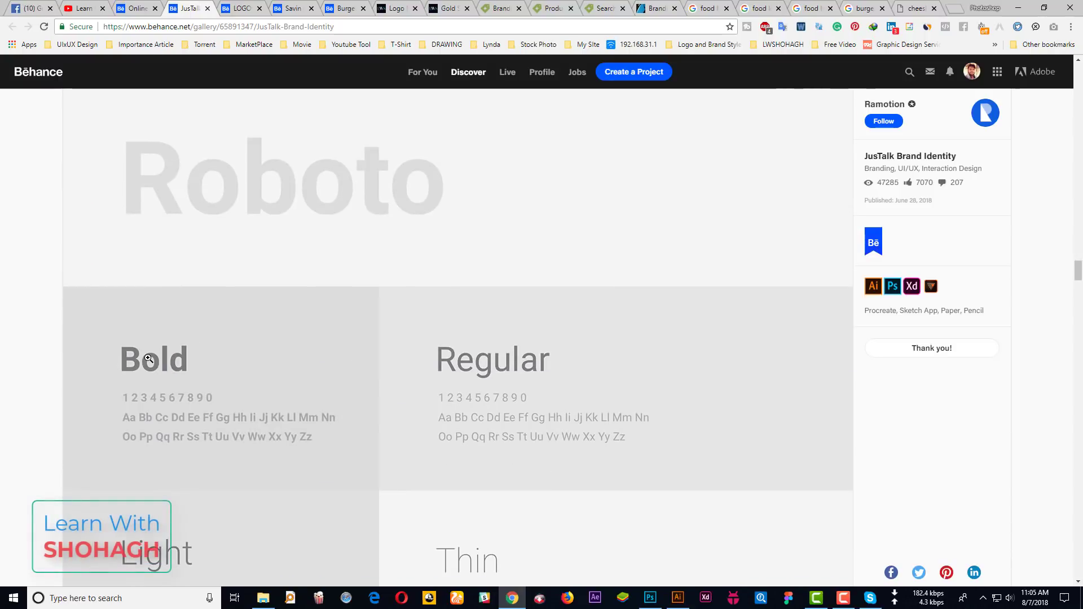
scroll(149, 359, down, 1)
scroll(479, 271, down, 3)
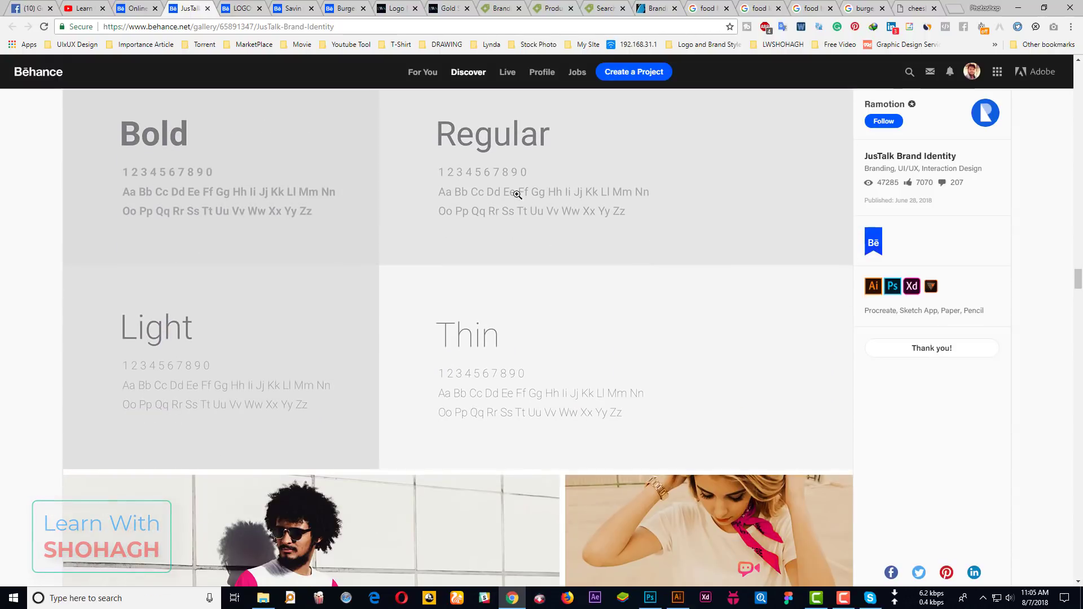
scroll(484, 355, down, 2)
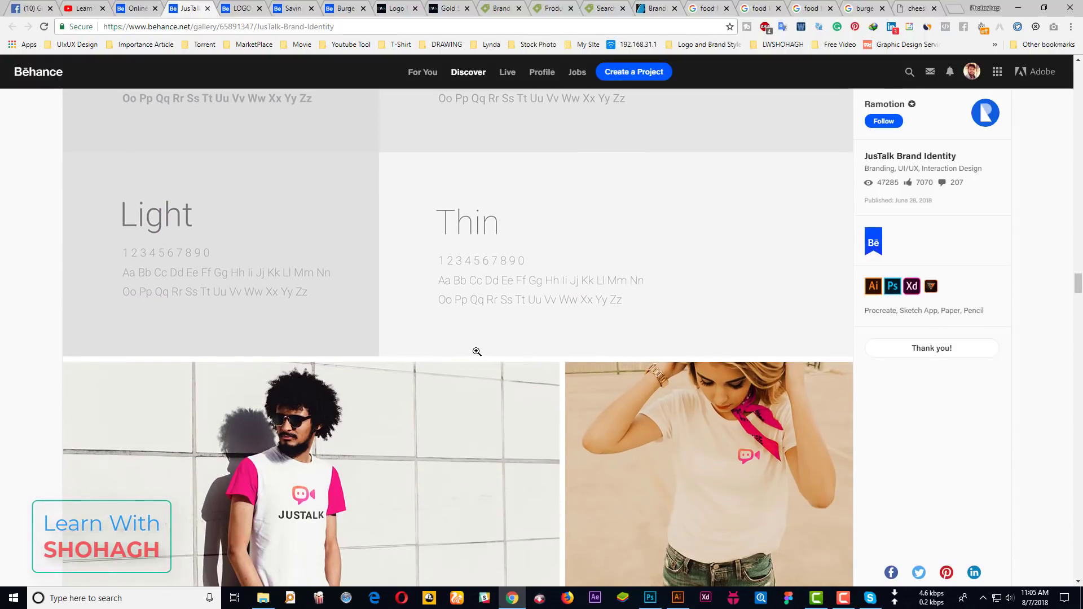
scroll(477, 352, down, 4)
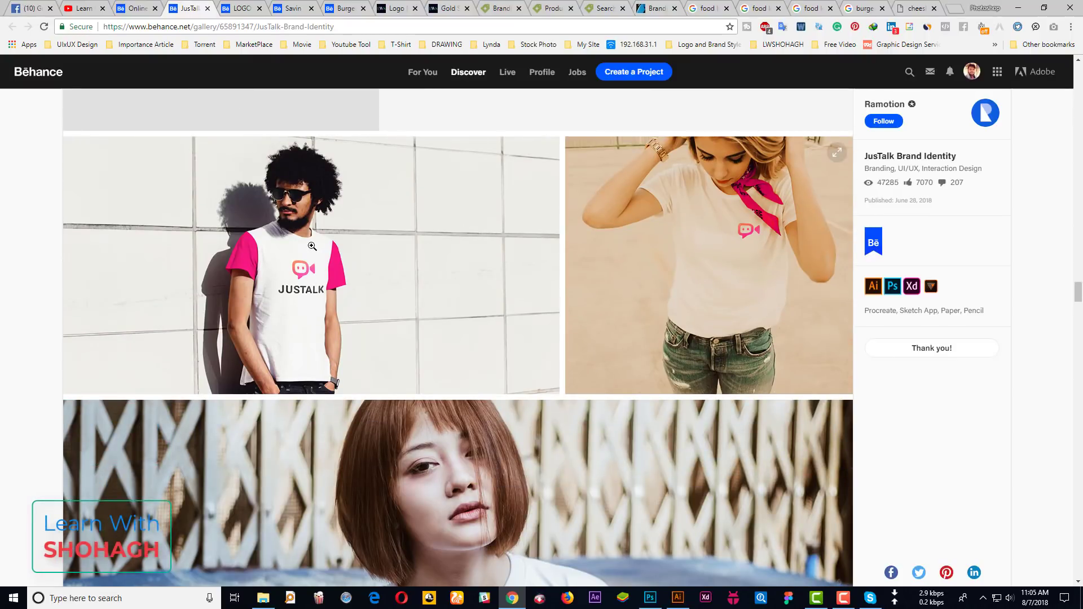
scroll(312, 247, down, 4)
scroll(305, 283, down, 6)
scroll(293, 328, down, 4)
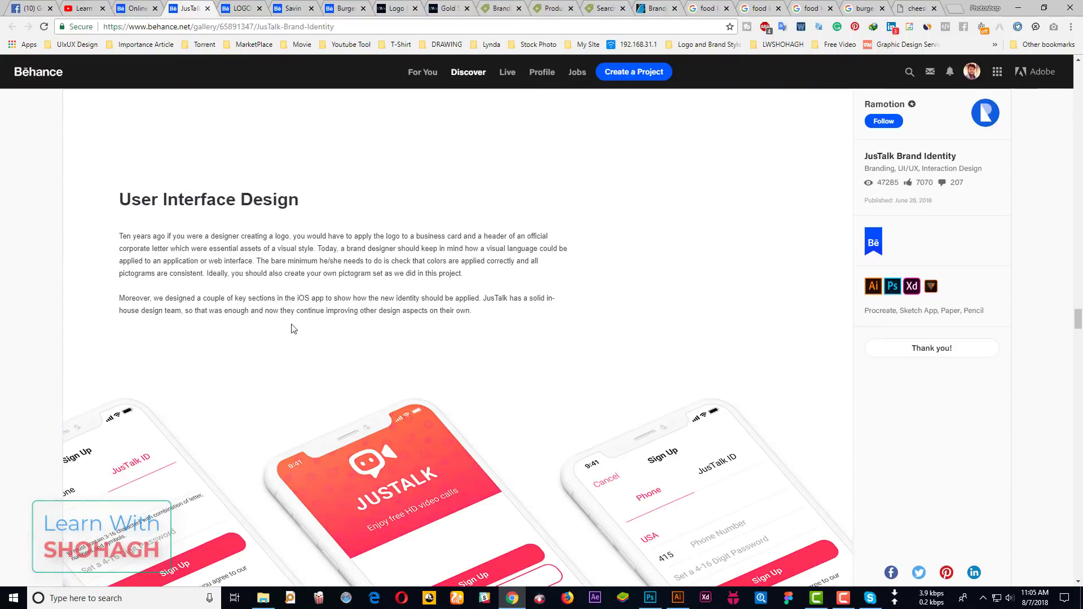
scroll(455, 300, down, 1)
scroll(480, 309, down, 3)
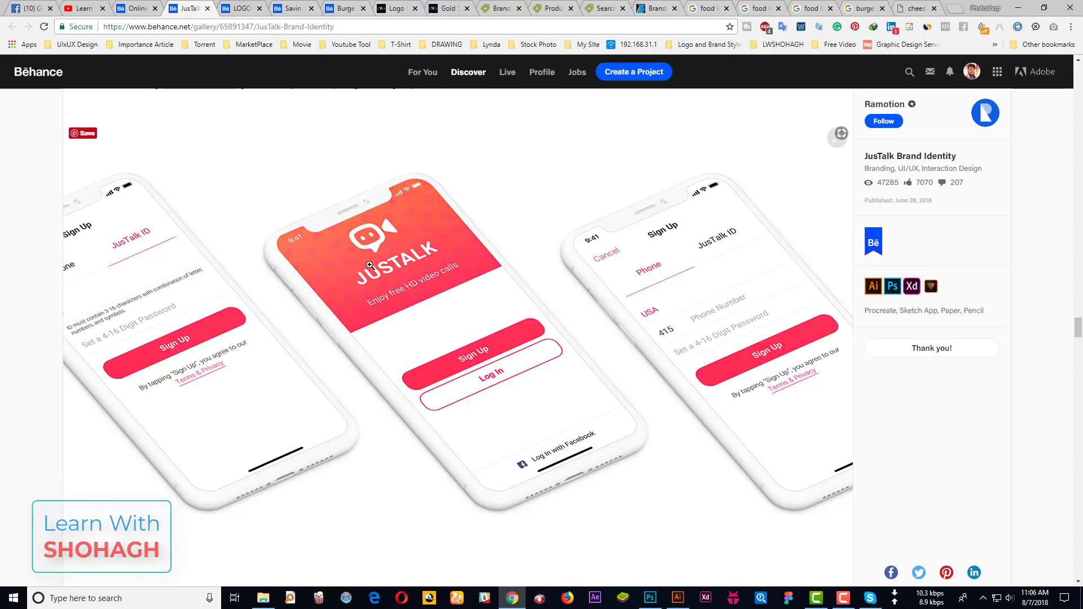
scroll(670, 290, down, 4)
scroll(728, 297, up, 3)
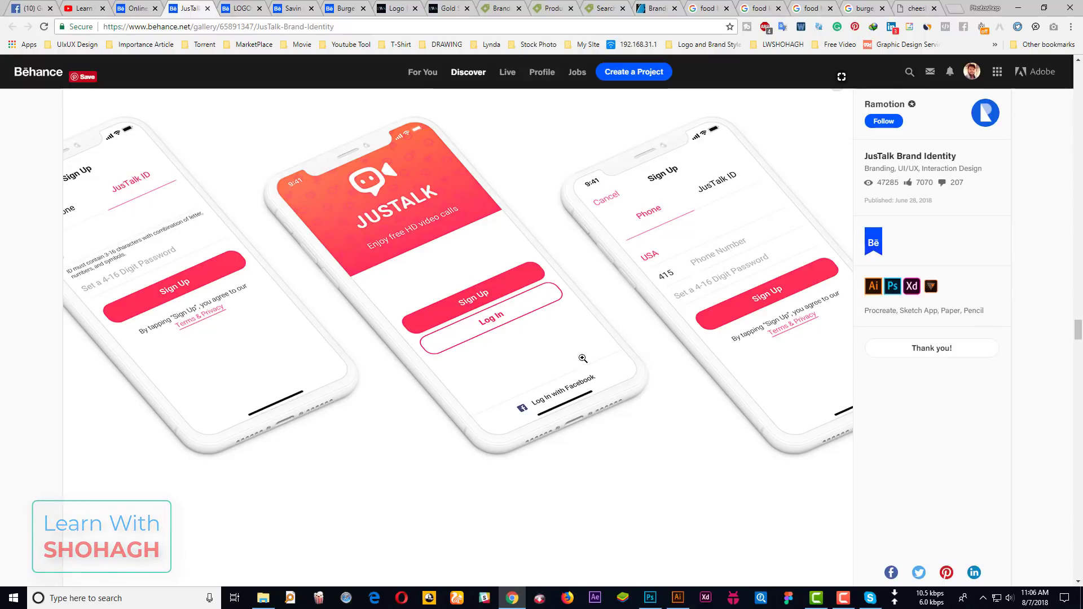
Continue past the user-flow diagrams to the Thank You badge and profile footer
scroll(604, 372, down, 5)
scroll(546, 382, down, 5)
scroll(564, 367, down, 4)
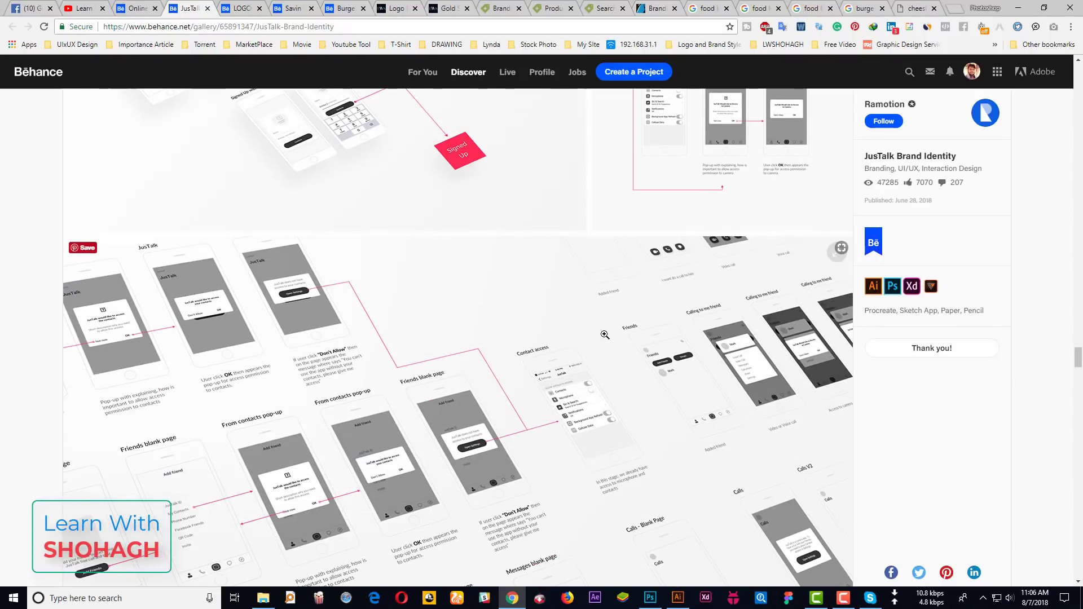
scroll(611, 335, down, 5)
scroll(611, 334, down, 5)
scroll(671, 295, down, 5)
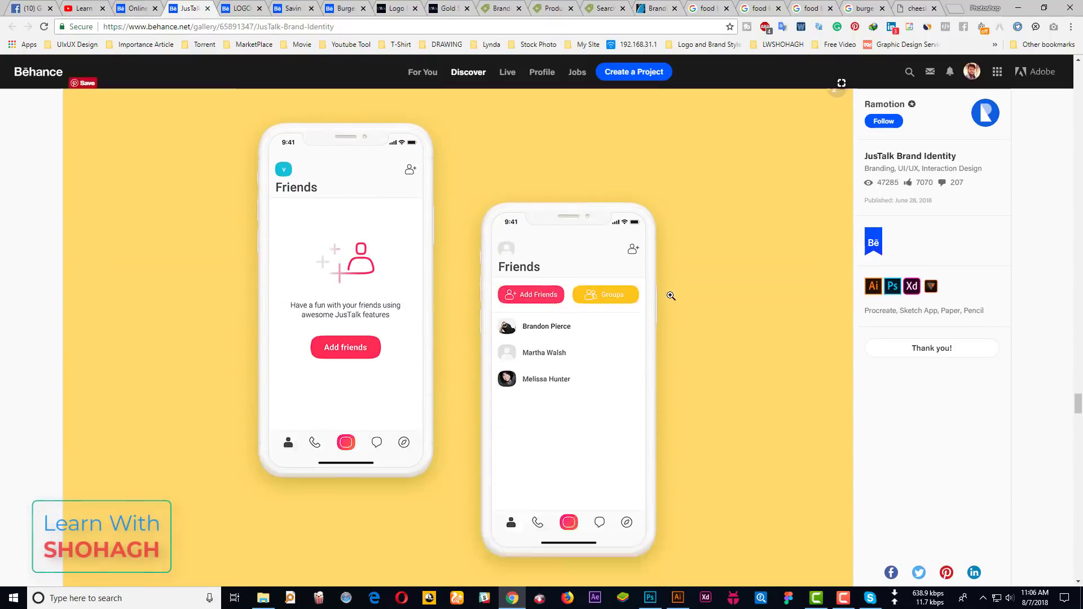
scroll(671, 295, down, 2)
scroll(671, 296, down, 5)
scroll(669, 298, down, 5)
scroll(669, 298, down, 5)
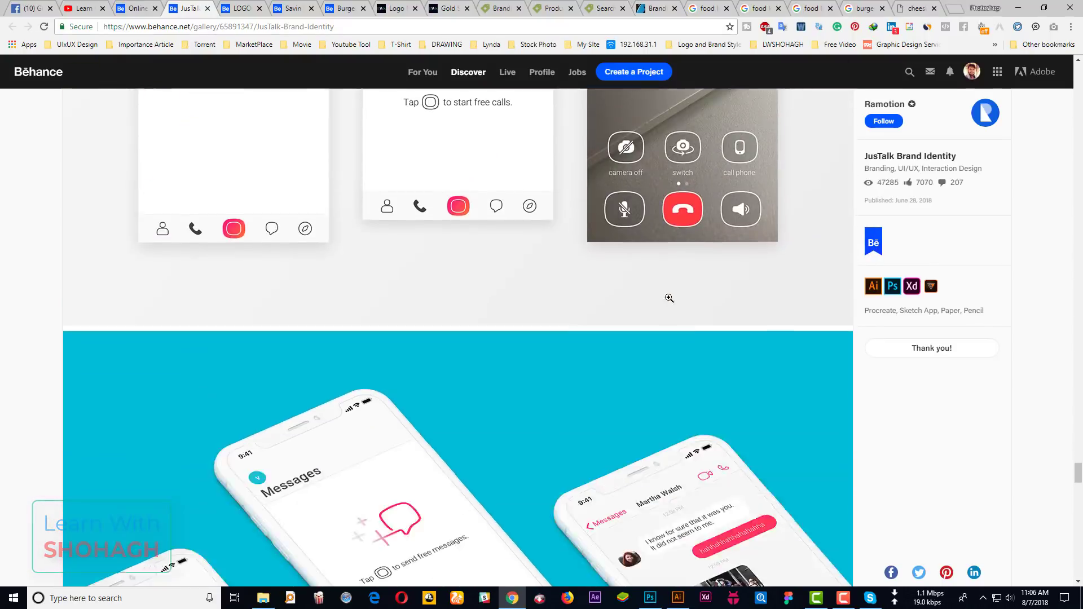
scroll(670, 298, down, 5)
scroll(669, 299, down, 5)
scroll(671, 294, down, 3)
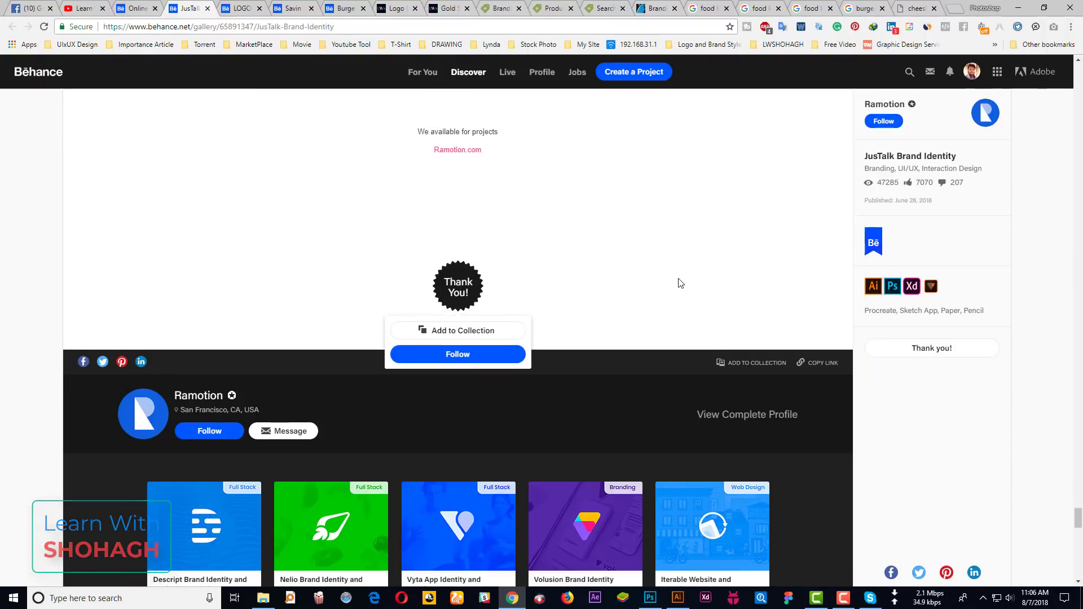
scroll(681, 283, up, 1)
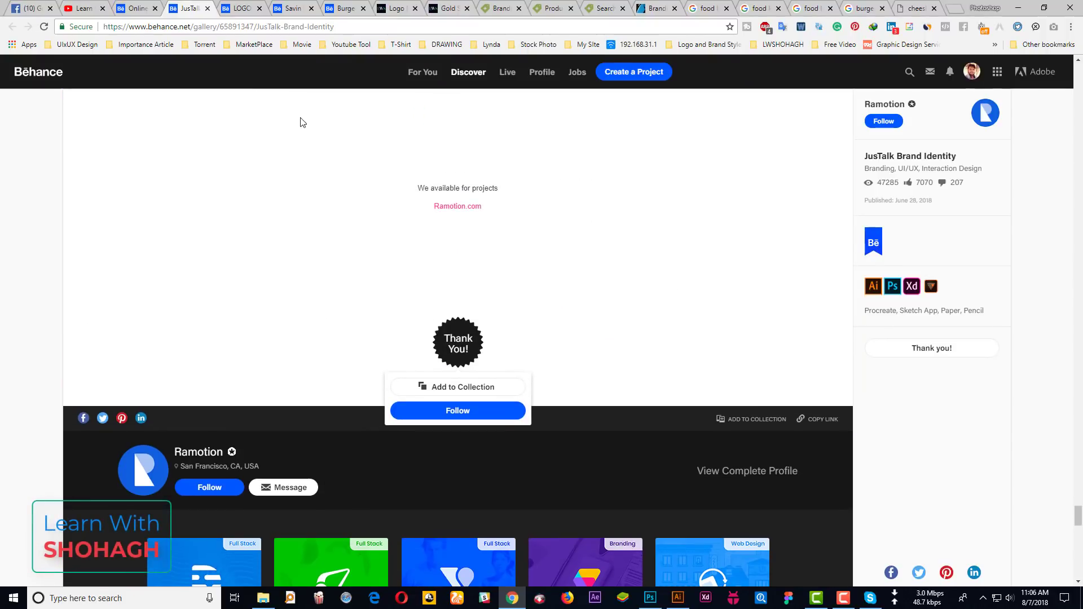
Switch to the LOGOS & BRAND MARKS project and scroll through its logos to the end
click(248, 7)
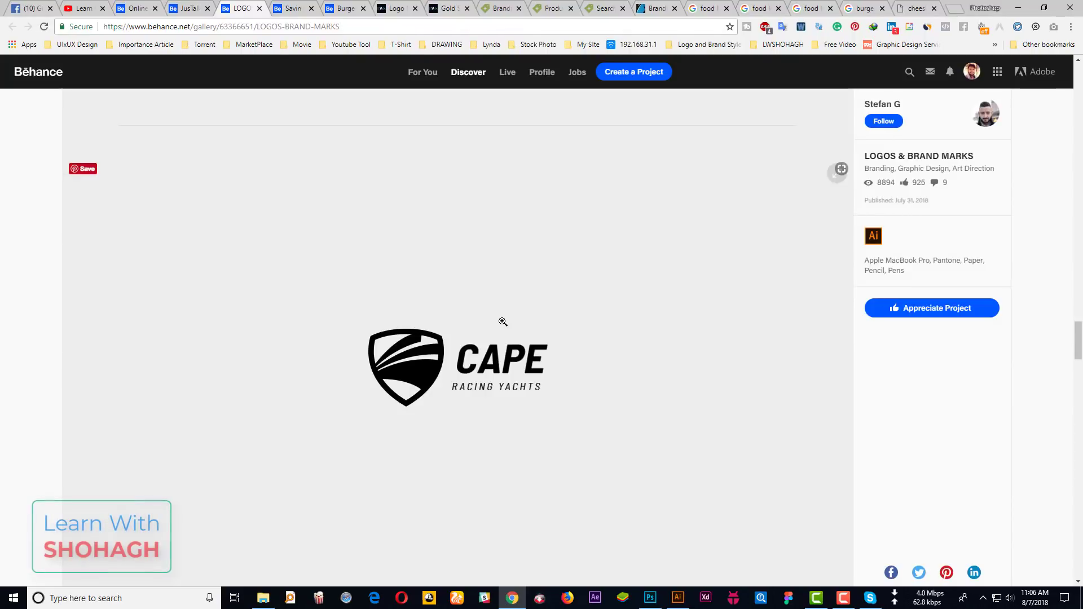
scroll(529, 332, down, 5)
scroll(508, 294, down, 5)
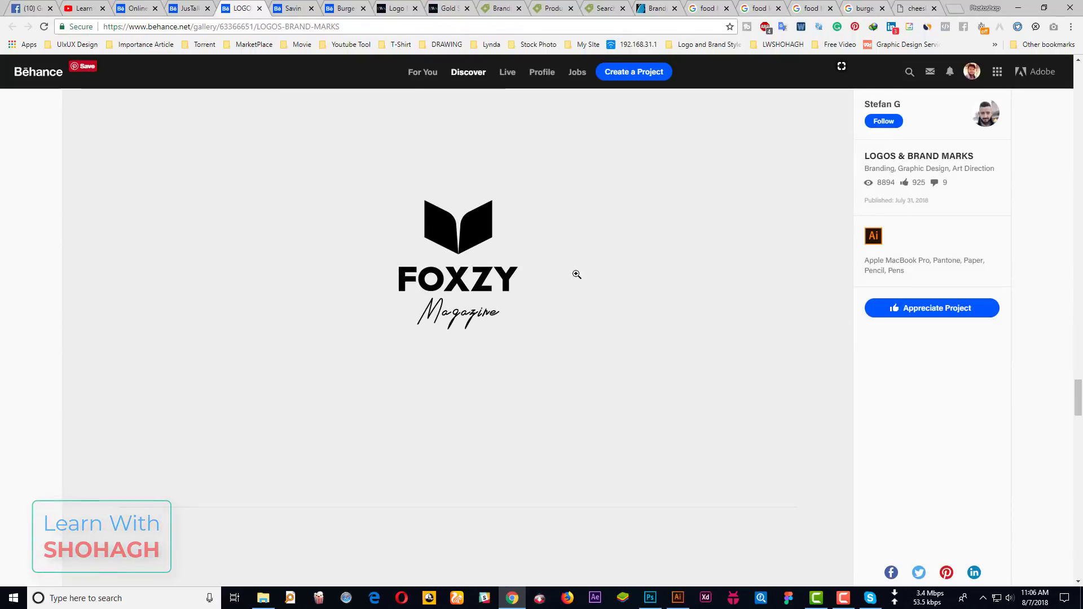
scroll(500, 220, down, 5)
scroll(500, 228, down, 5)
scroll(451, 233, down, 5)
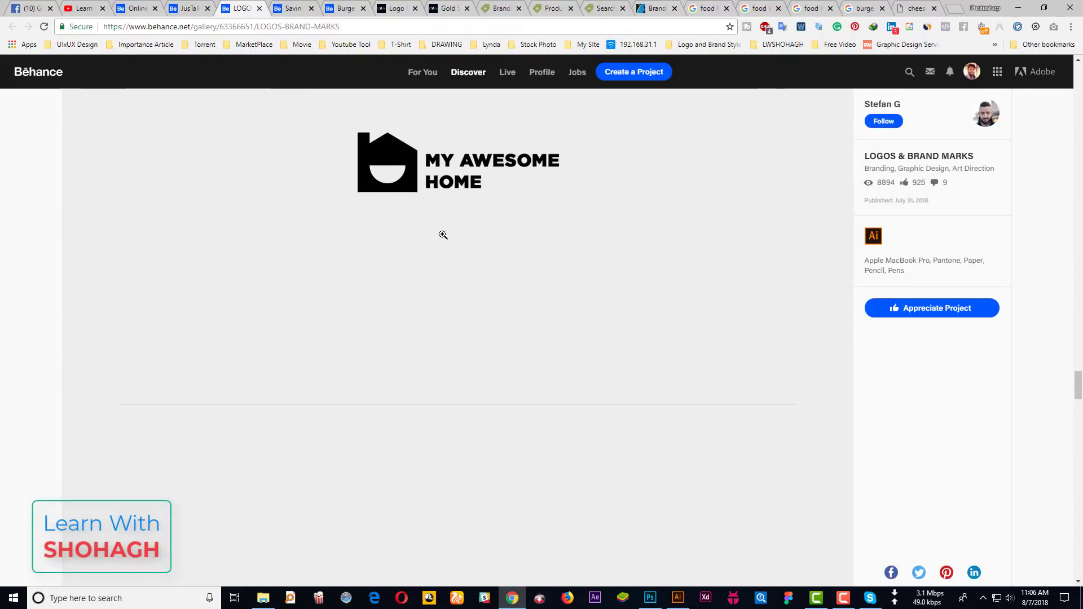
scroll(444, 235, down, 5)
scroll(484, 234, down, 5)
scroll(479, 248, down, 5)
scroll(508, 235, down, 5)
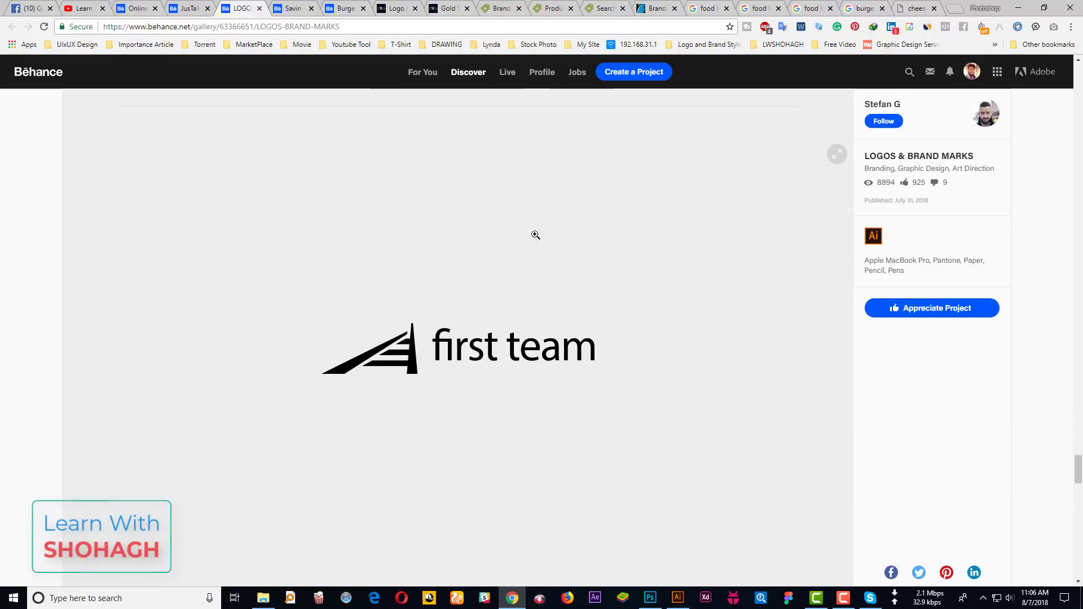
scroll(453, 295, down, 5)
scroll(370, 308, down, 5)
scroll(406, 290, up, 3)
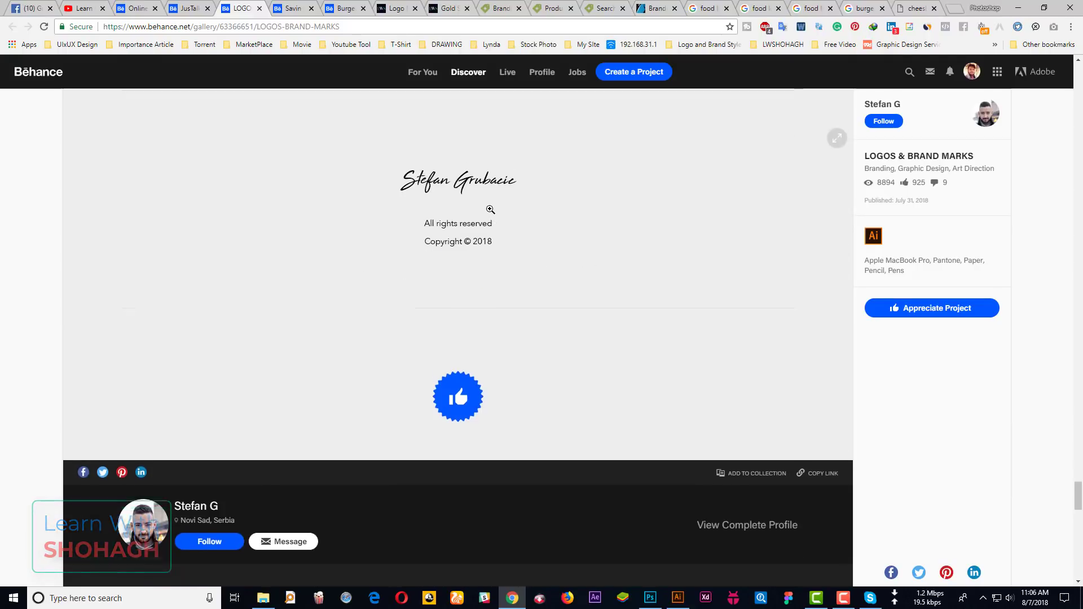
scroll(491, 210, up, 5)
Enlarge the first team logo, step through the remaining slides, close the viewer, and switch to the Savin Paris project
click(465, 218)
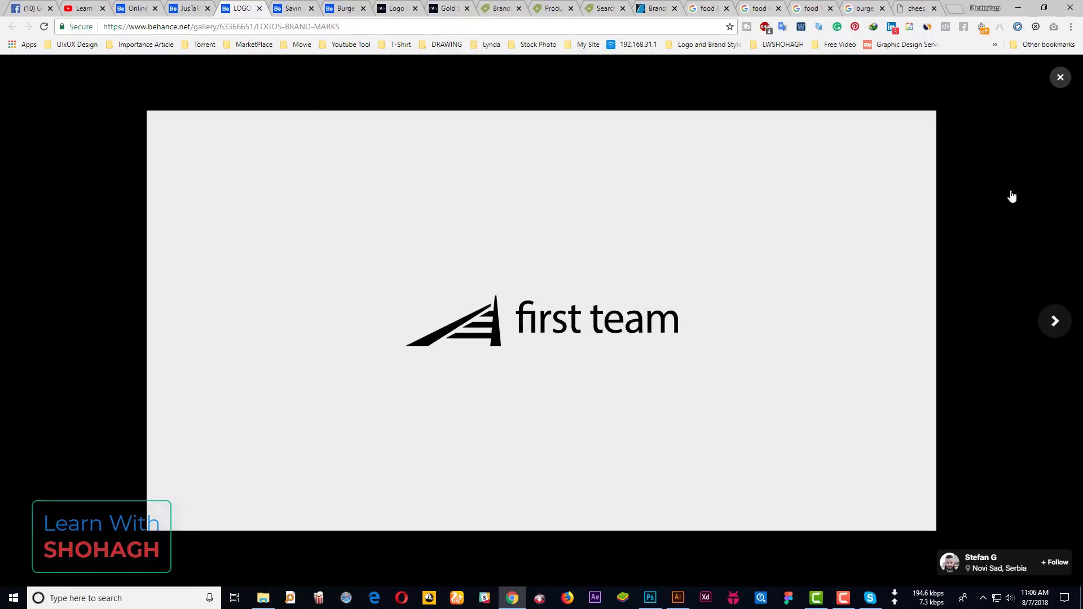
click(1054, 320)
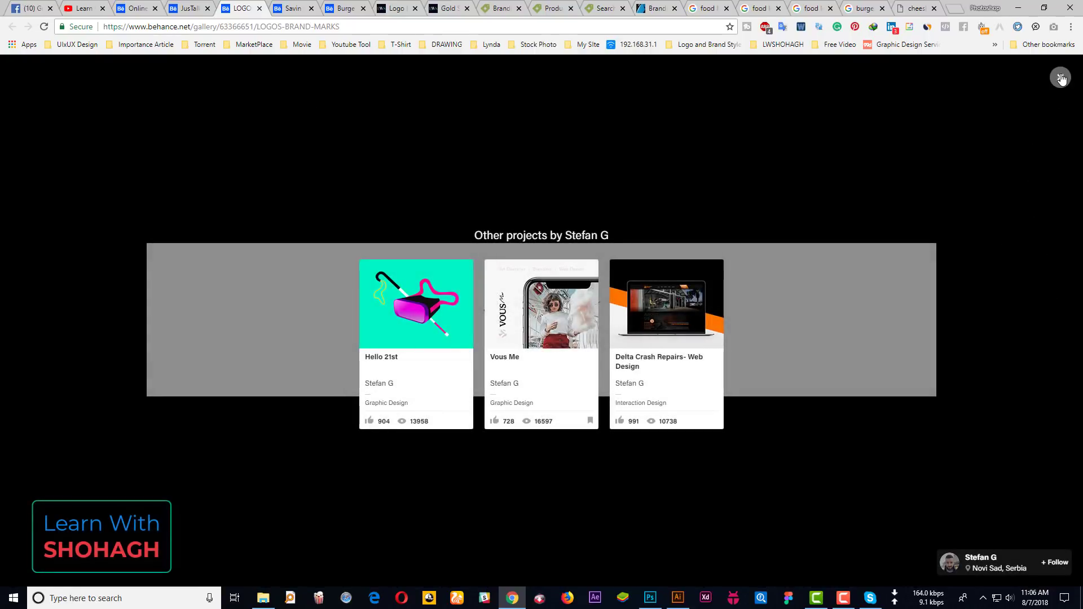
click(1061, 78)
click(288, 6)
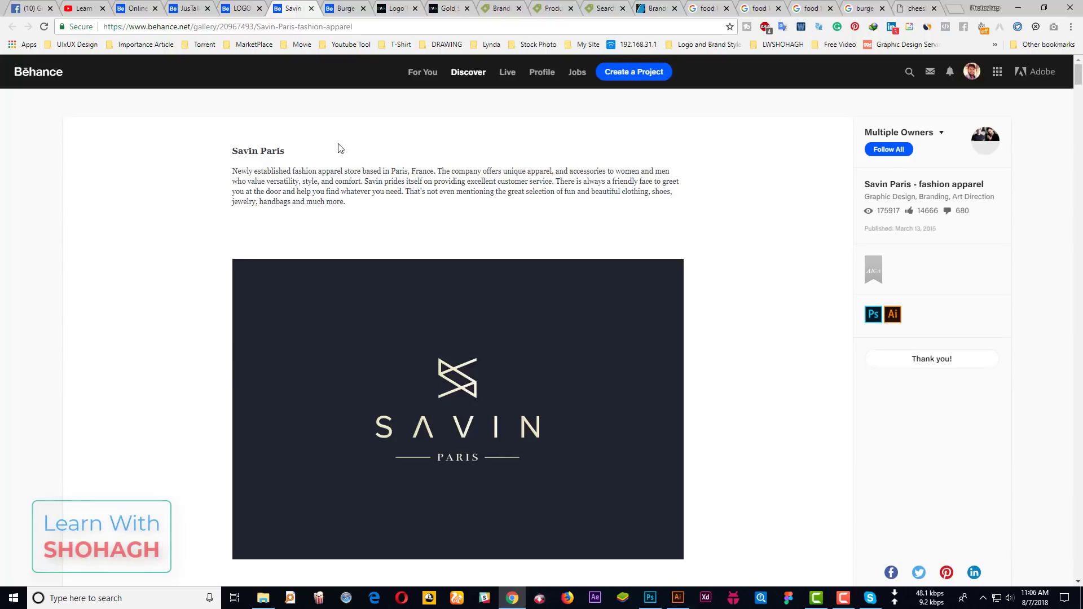
Scroll through the Savin Paris project's stationery images
scroll(438, 288, down, 3)
scroll(438, 290, down, 5)
scroll(513, 288, up, 4)
scroll(513, 278, up, 4)
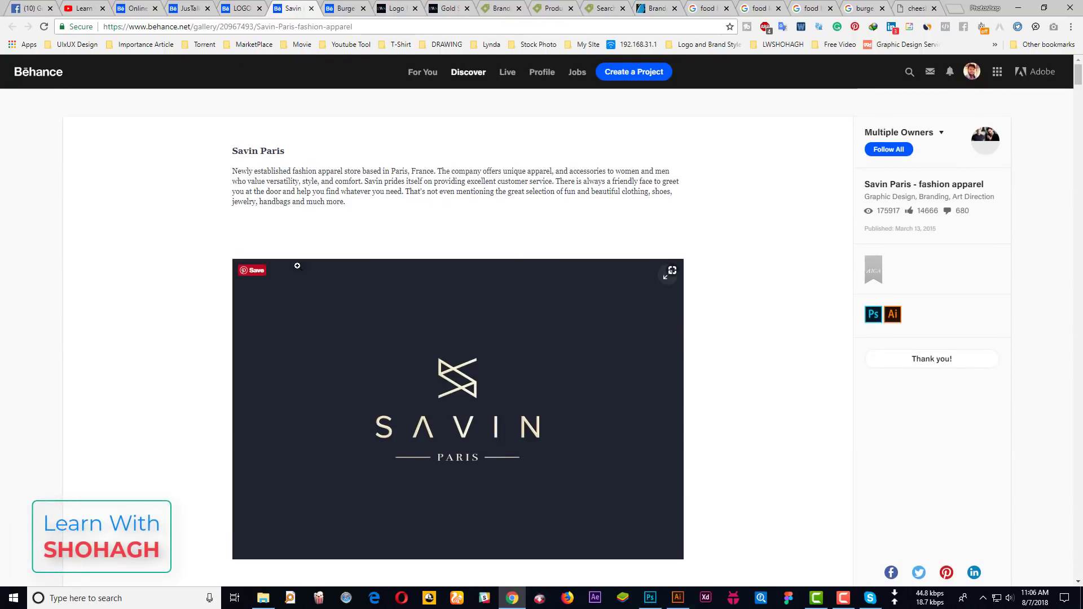
scroll(364, 210, down, 6)
scroll(558, 285, down, 5)
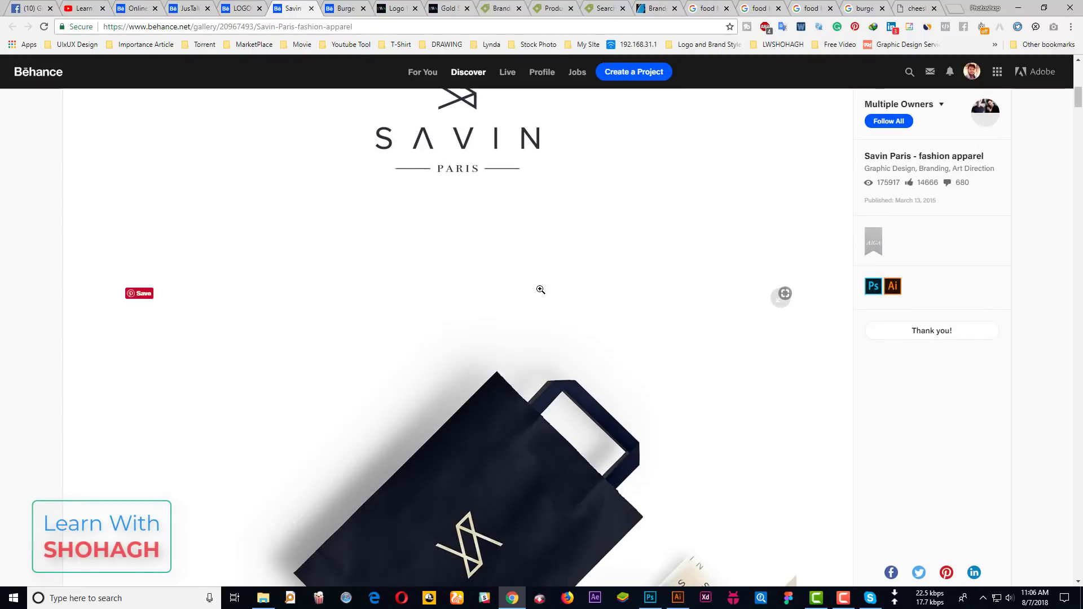
scroll(541, 289, down, 5)
scroll(455, 339, down, 8)
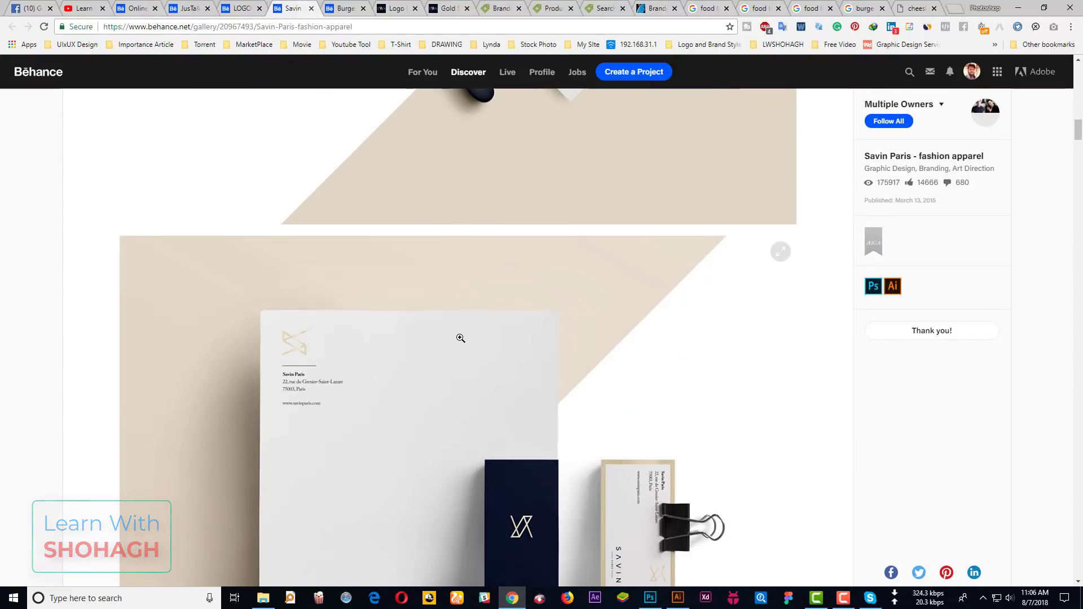
scroll(456, 338, down, 4)
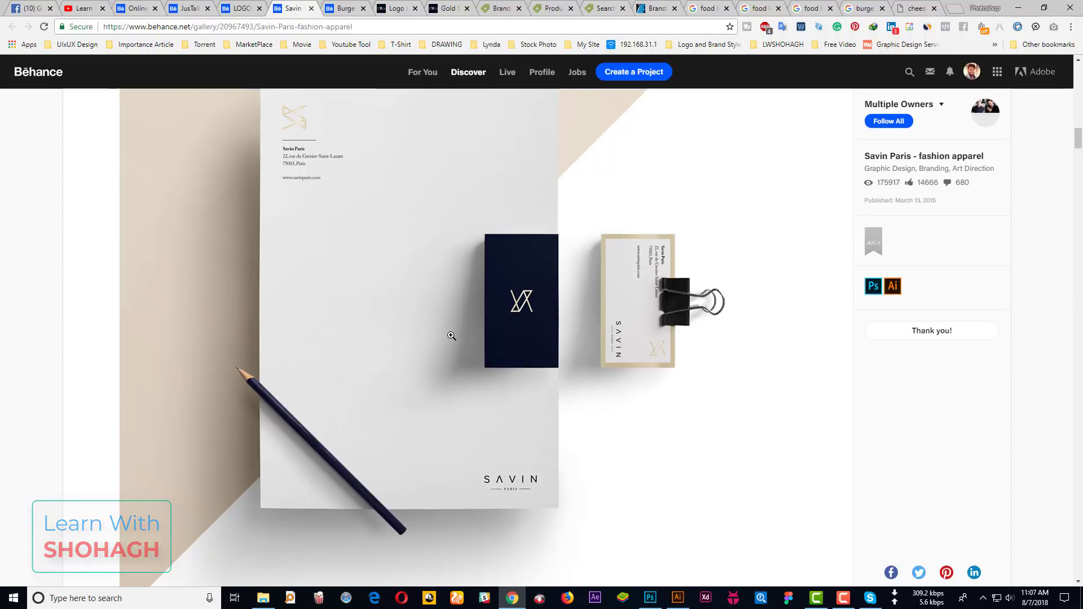
Compare the sketch, 07.psd stationery and 05.psd clipboard mockups in Photoshop
click(650, 598)
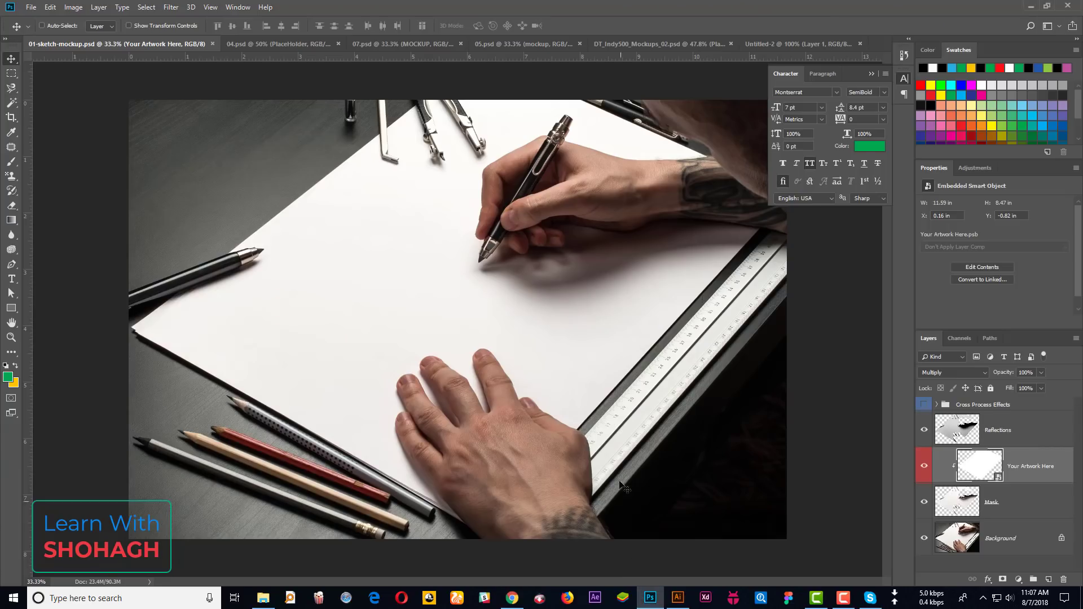
click(415, 45)
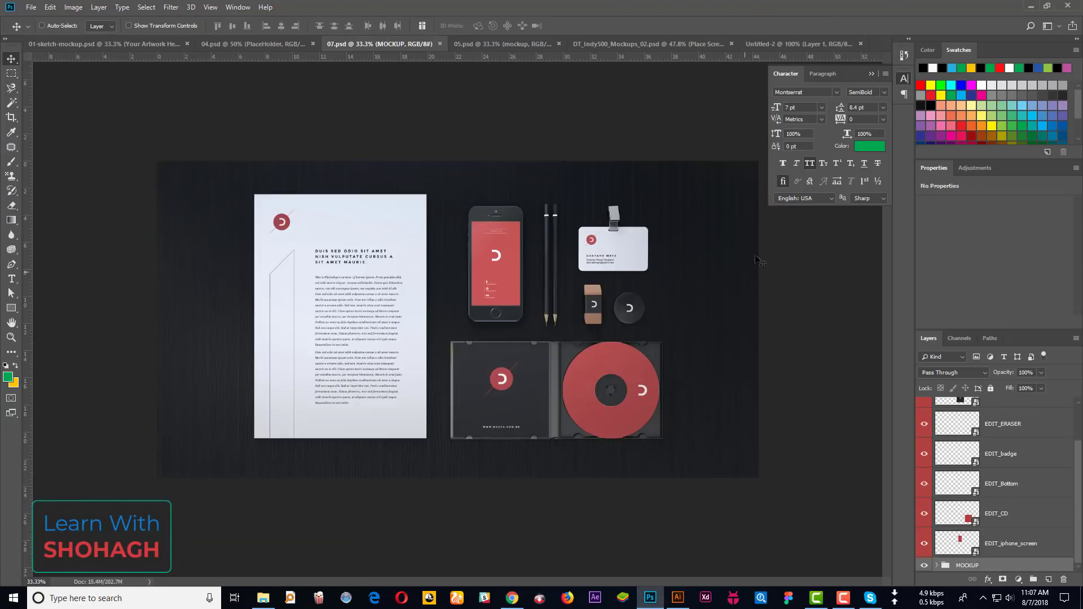
click(503, 43)
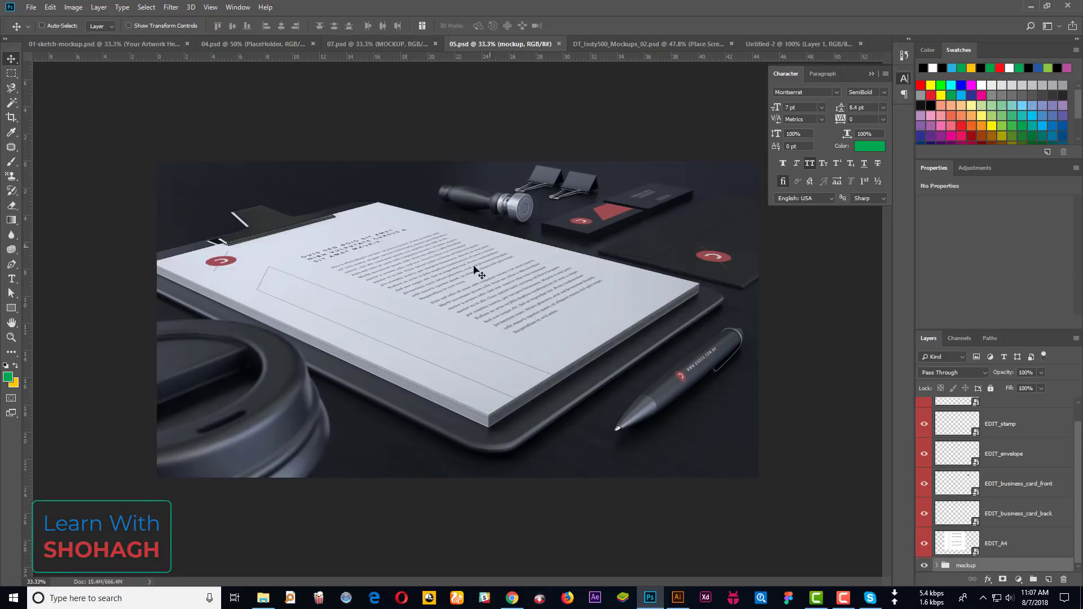
click(512, 598)
Scroll to the Savin tag images, then close the LOGOS & BRAND MARKS and Savin Paris tabs
scroll(593, 243, down, 5)
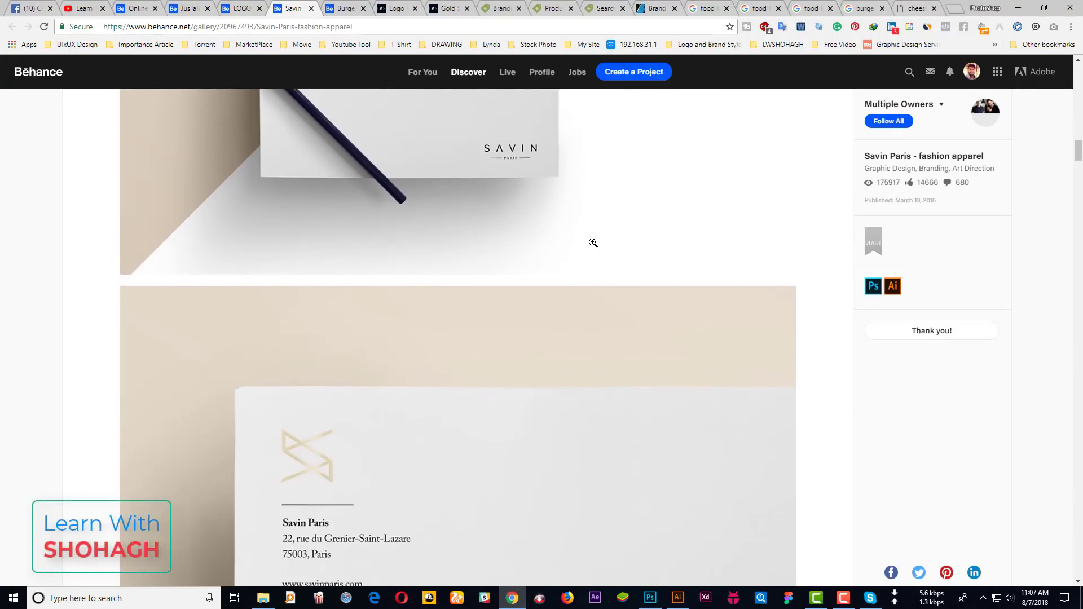
scroll(594, 242, down, 2)
scroll(593, 248, down, 5)
scroll(594, 254, down, 5)
scroll(594, 260, down, 5)
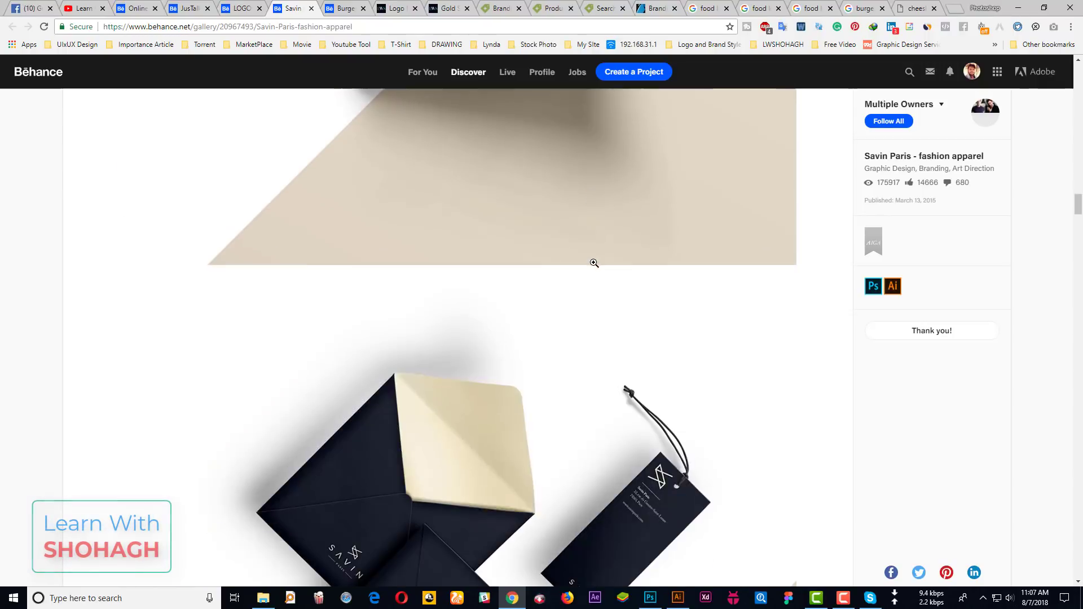
scroll(593, 264, down, 5)
scroll(590, 266, down, 5)
scroll(564, 226, down, 5)
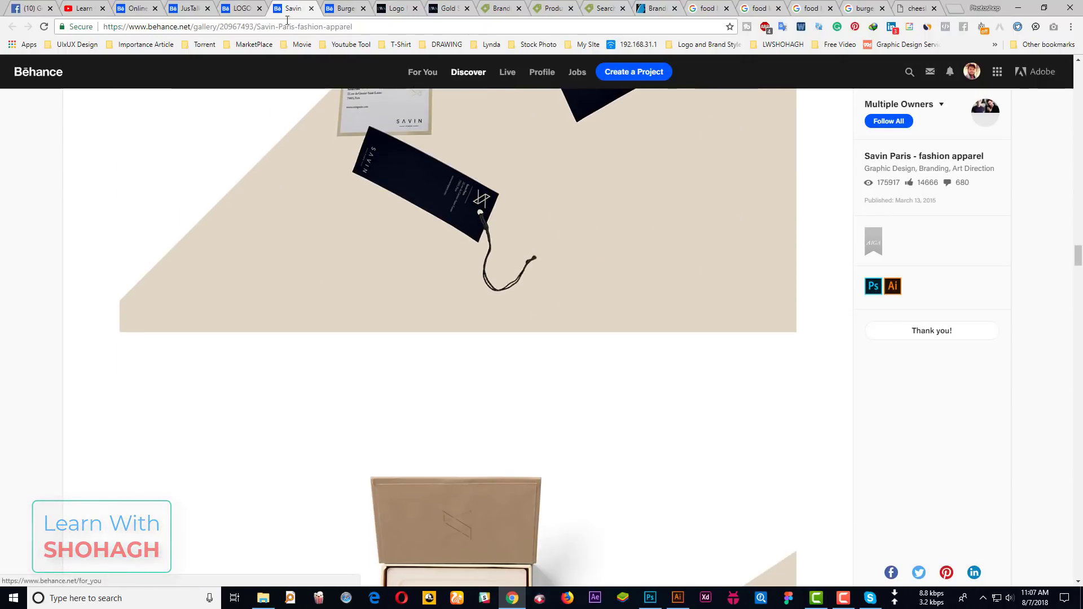
click(251, 8)
click(259, 9)
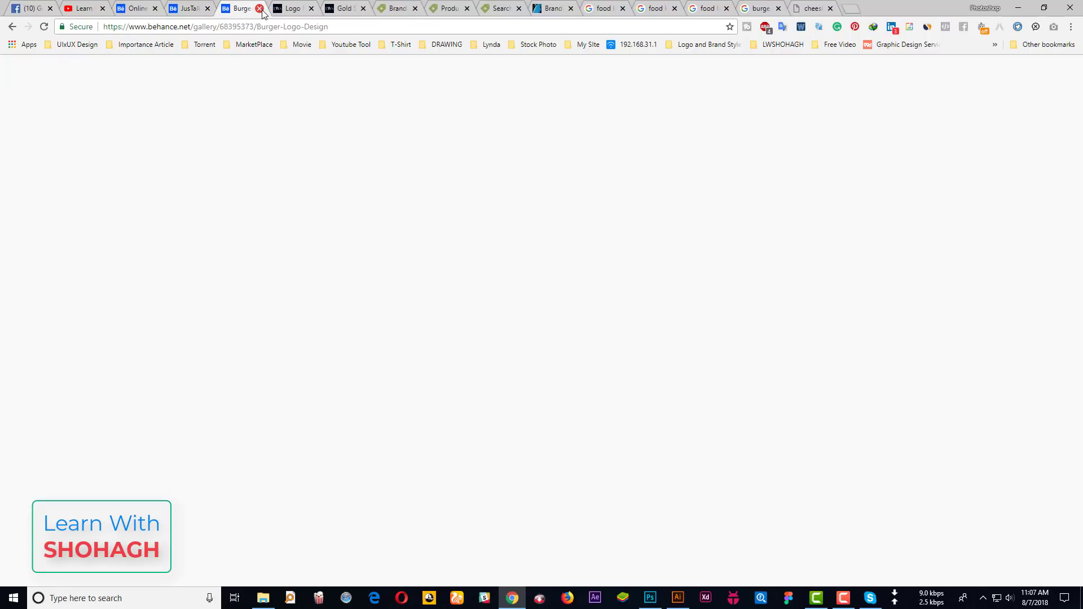
Close the blank Burger Logo Design page and go from Learn With Shohagh's home to Logo Mockups
key(ctrl+w)
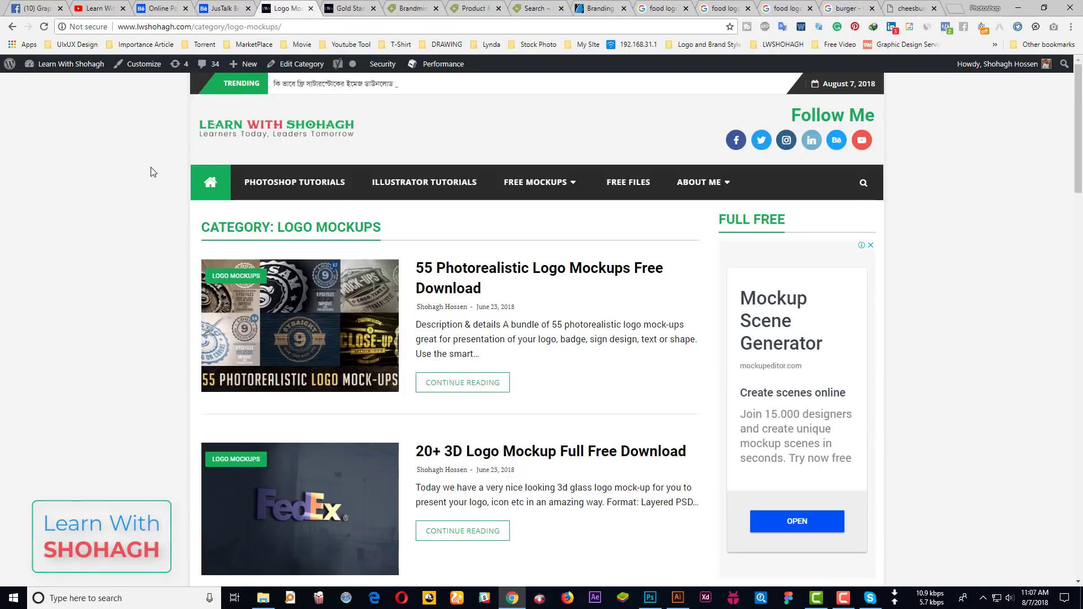
click(202, 188)
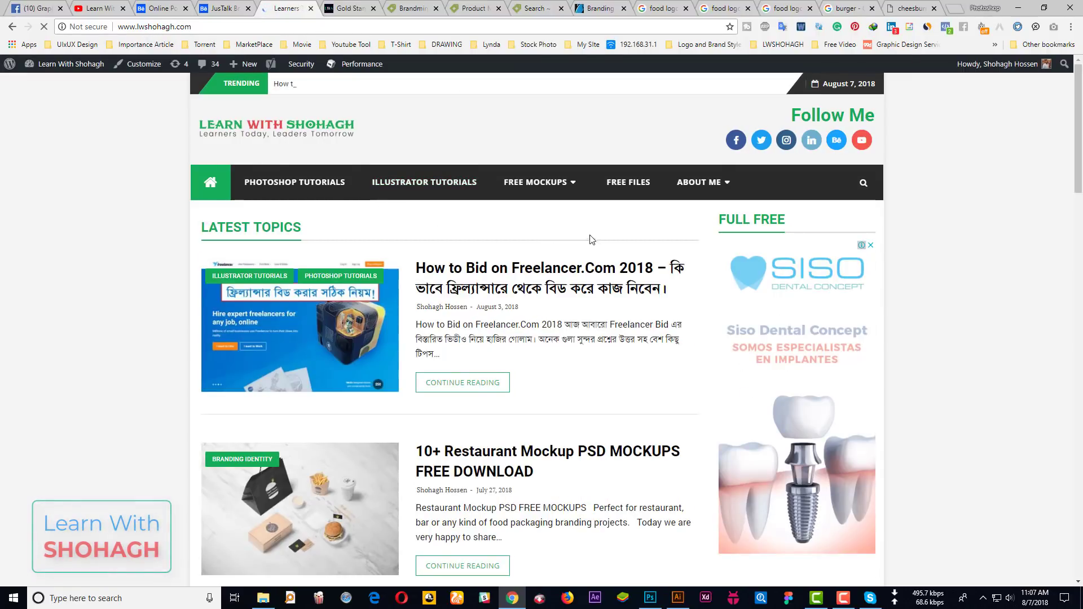
mouse_move(539, 181)
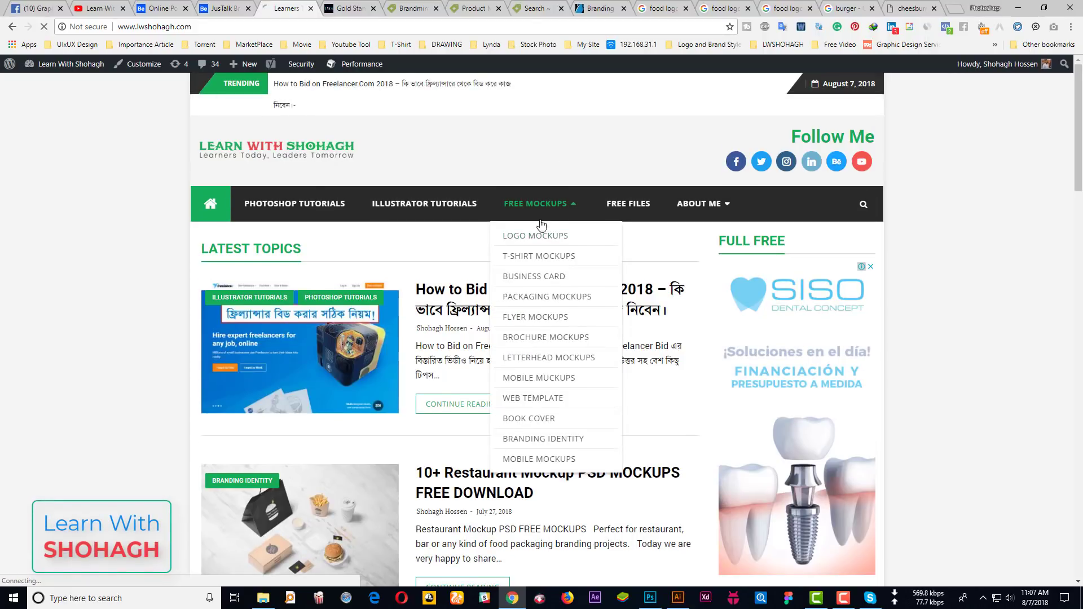
click(538, 237)
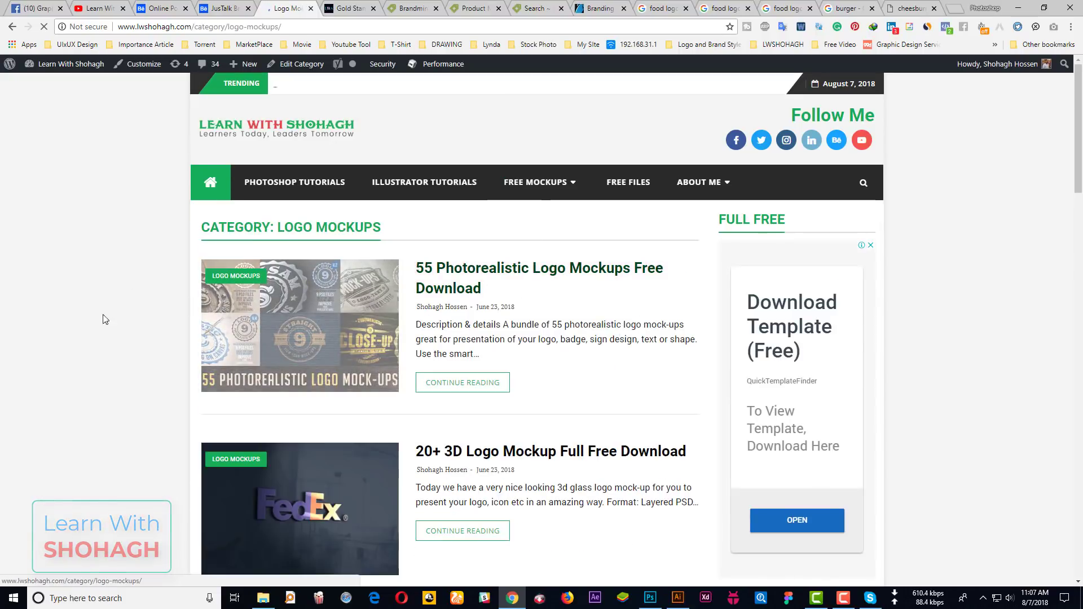
Scroll down through the Logo Mockups posts and back up
scroll(99, 316, down, 2)
scroll(99, 316, down, 3)
scroll(98, 316, down, 4)
scroll(98, 317, down, 3)
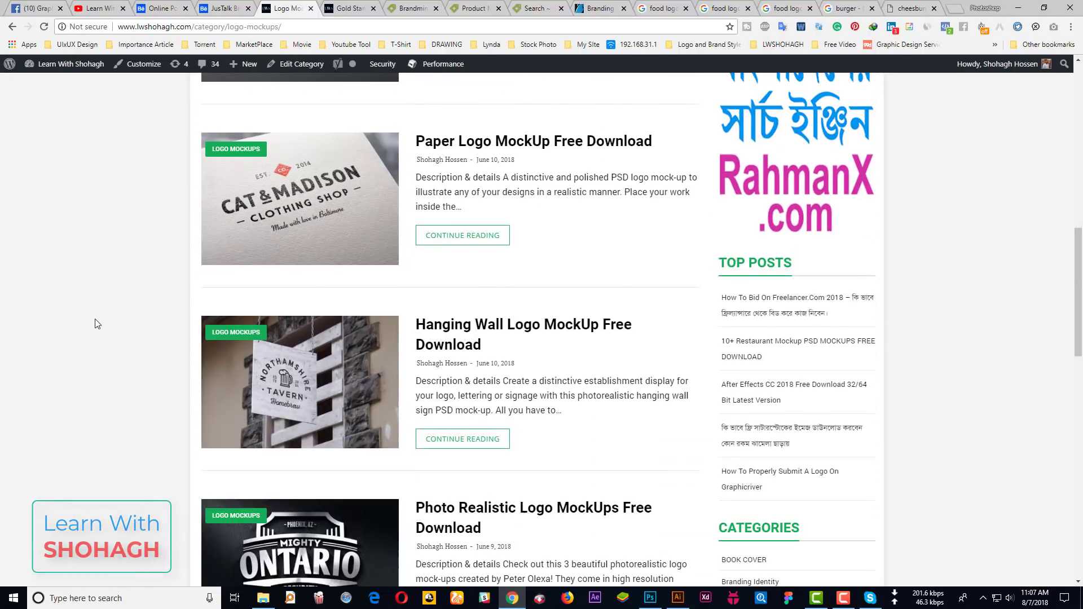
scroll(95, 320, down, 5)
scroll(95, 319, down, 7)
scroll(94, 320, down, 2)
scroll(95, 319, down, 2)
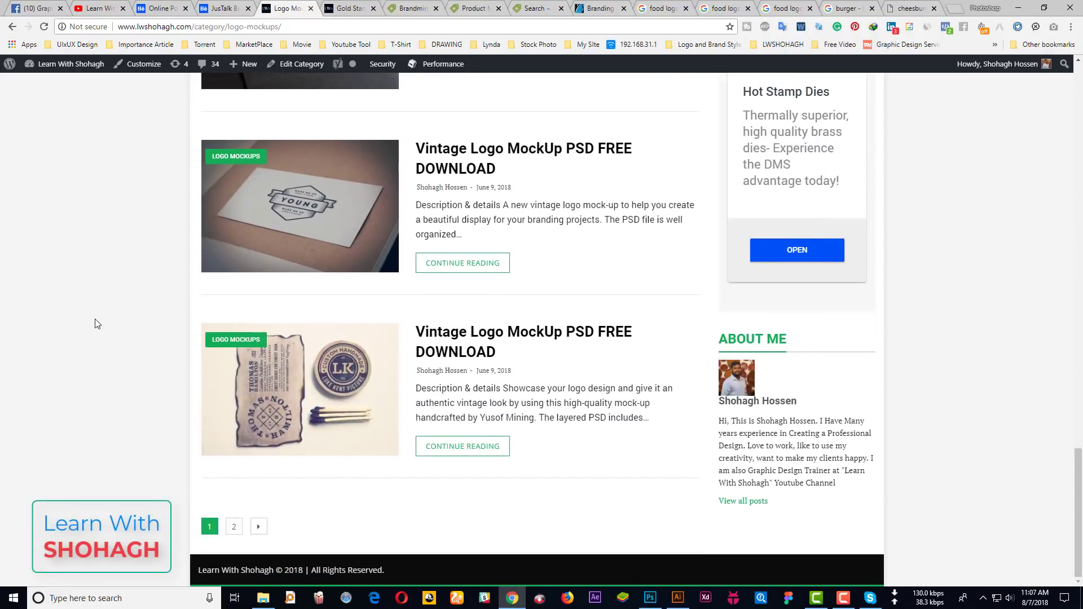
scroll(108, 310, up, 9)
scroll(109, 310, up, 7)
scroll(108, 309, up, 6)
scroll(109, 310, up, 4)
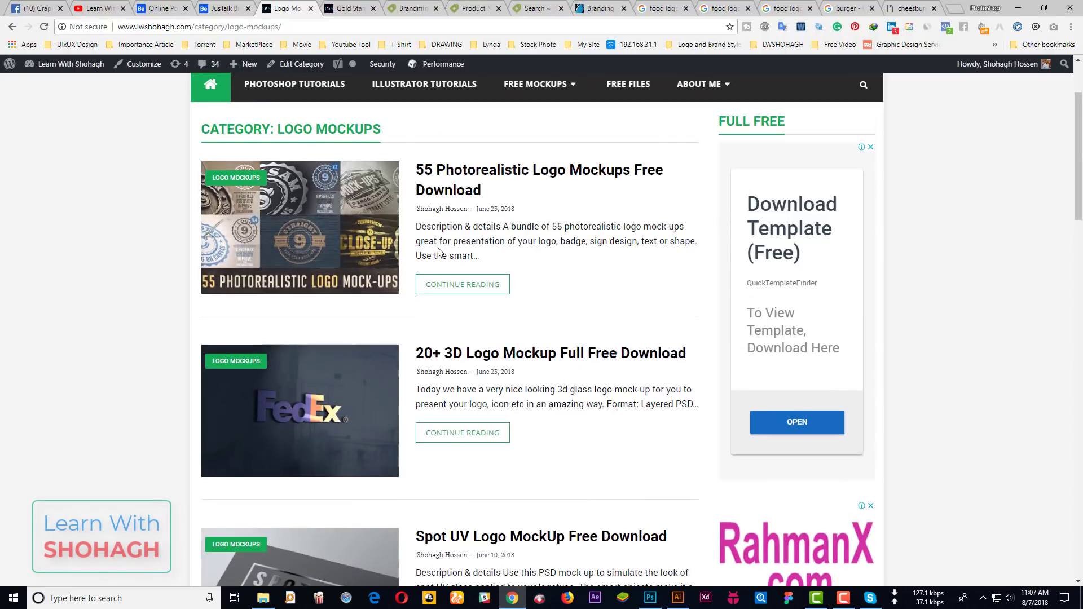
scroll(108, 309, up, 2)
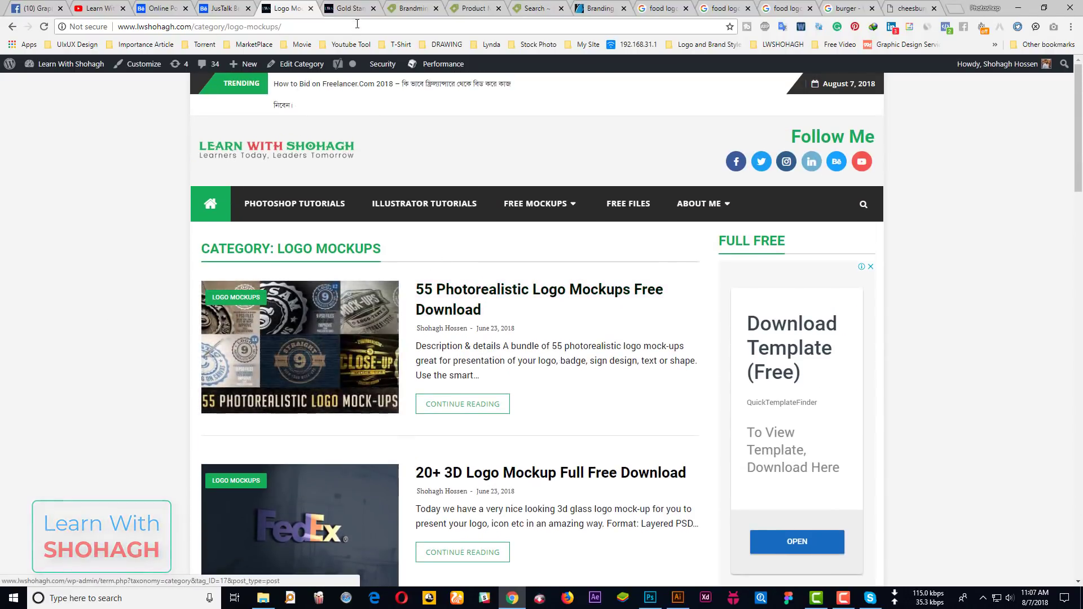
Close the gold mockup page and browse the Brandminute Mockups screenshot gallery
click(373, 8)
click(371, 11)
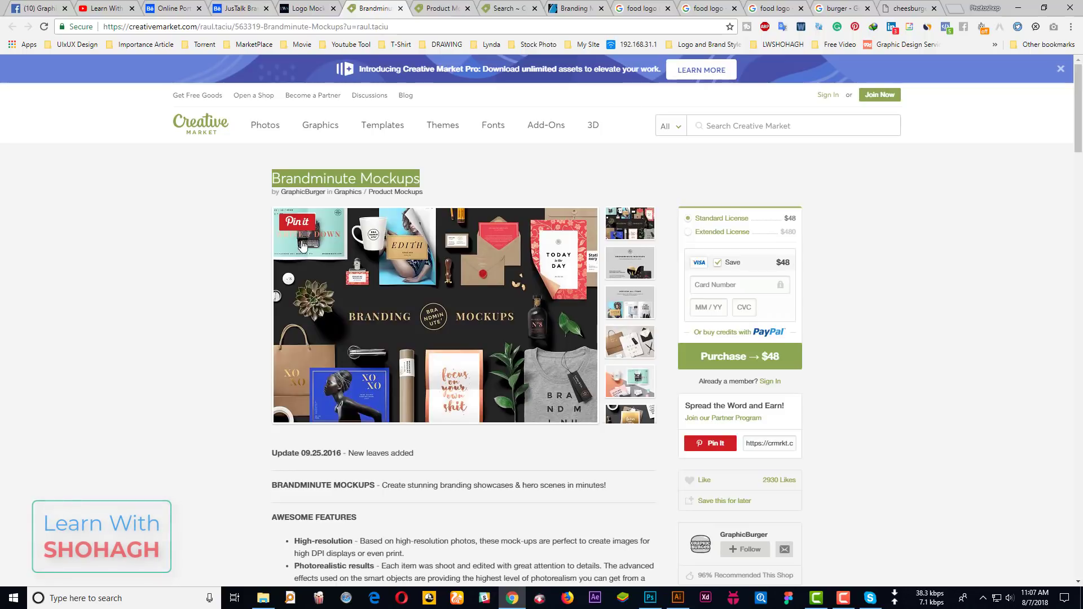
click(446, 3)
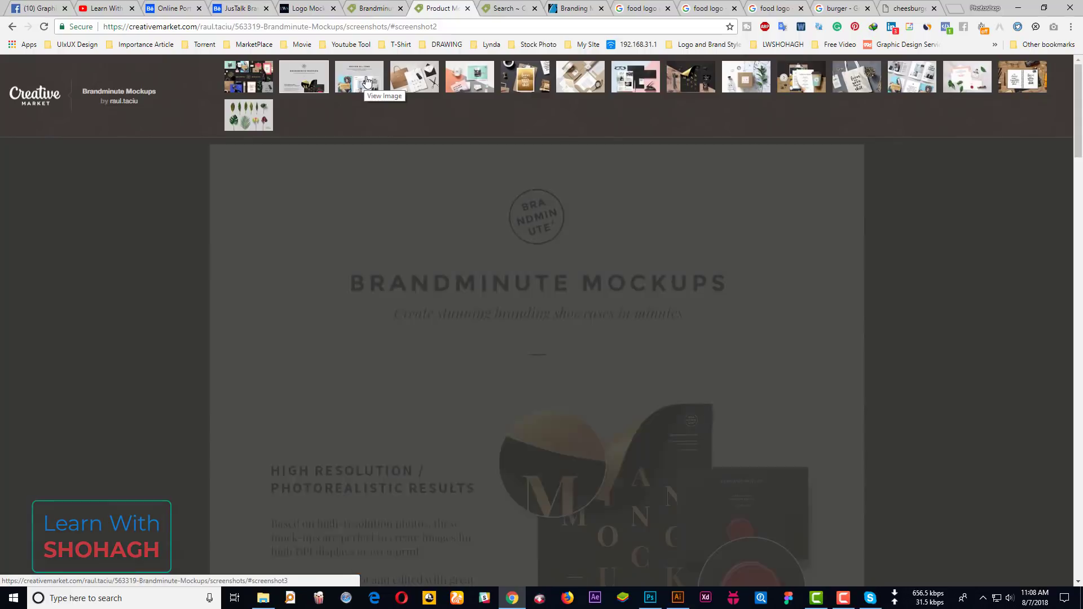
click(363, 82)
scroll(580, 320, down, 5)
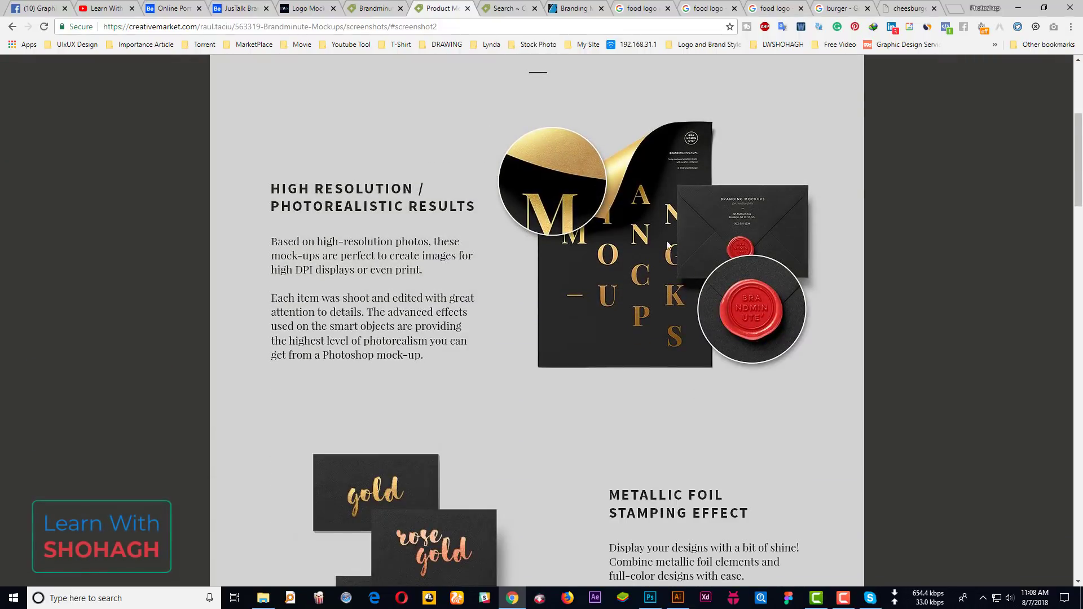
scroll(574, 287, down, 5)
scroll(574, 289, down, 5)
scroll(572, 290, down, 5)
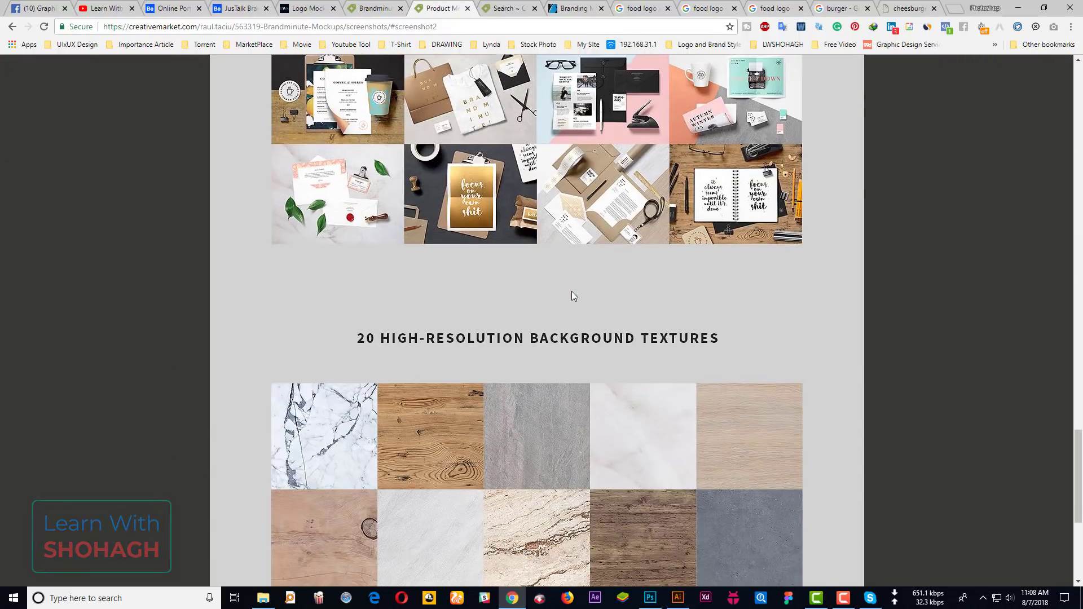
scroll(571, 291, down, 5)
scroll(865, 245, up, 5)
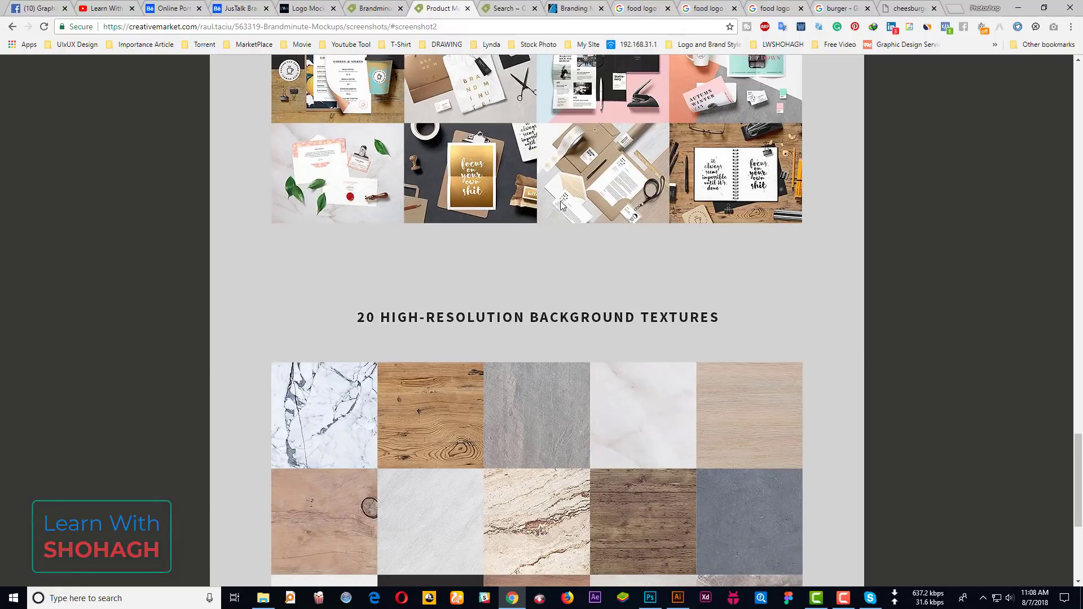
scroll(829, 212, up, 5)
scroll(1036, 257, up, 10)
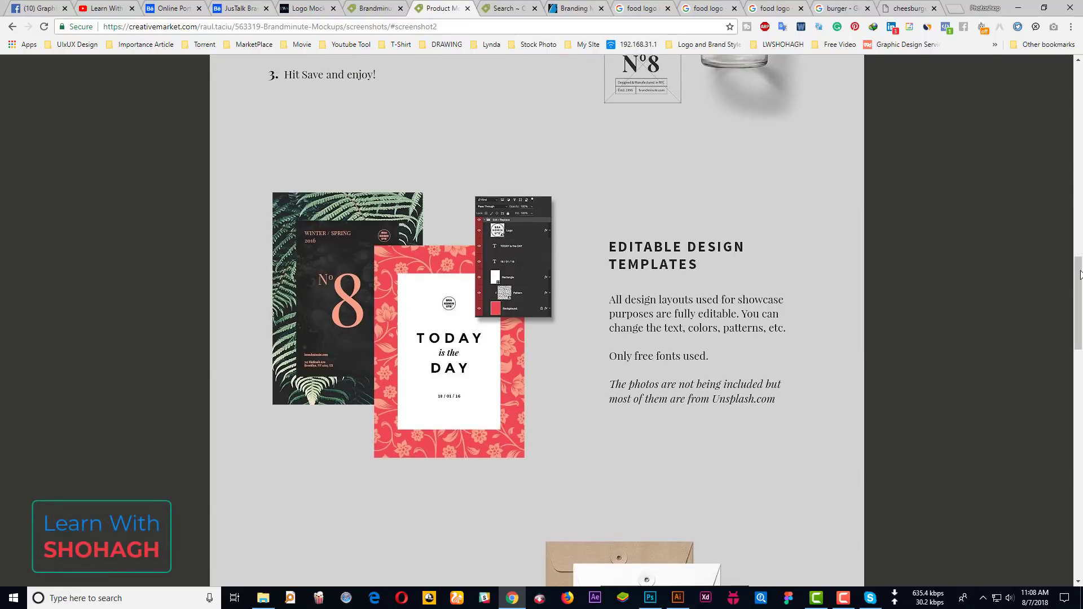
drag(1079, 275, 1079, 80)
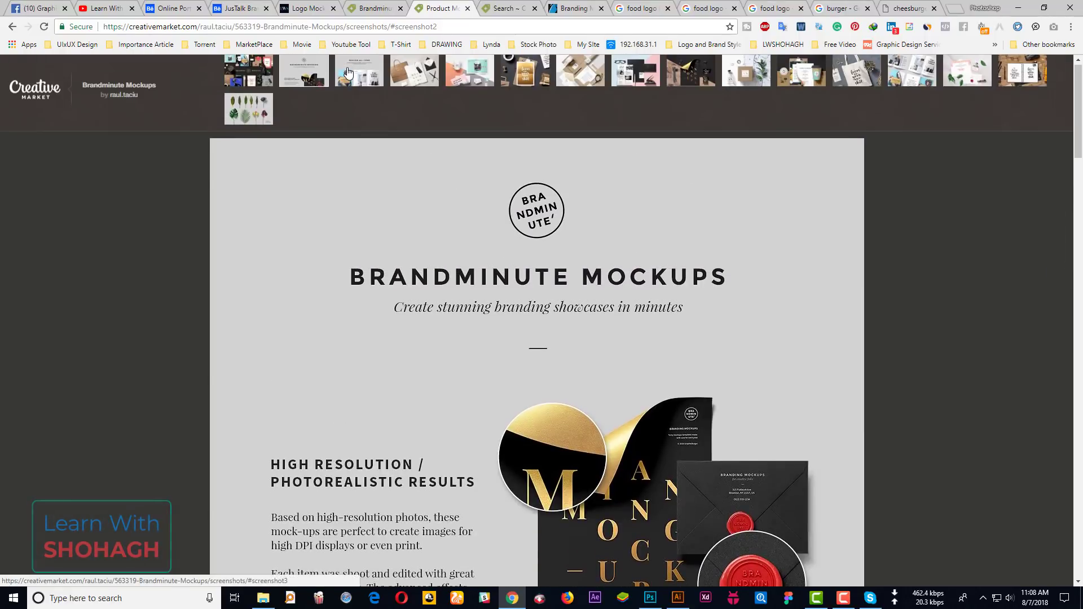
View the third screenshot, then select the Brandminute Mockups product title text
click(348, 72)
click(378, 4)
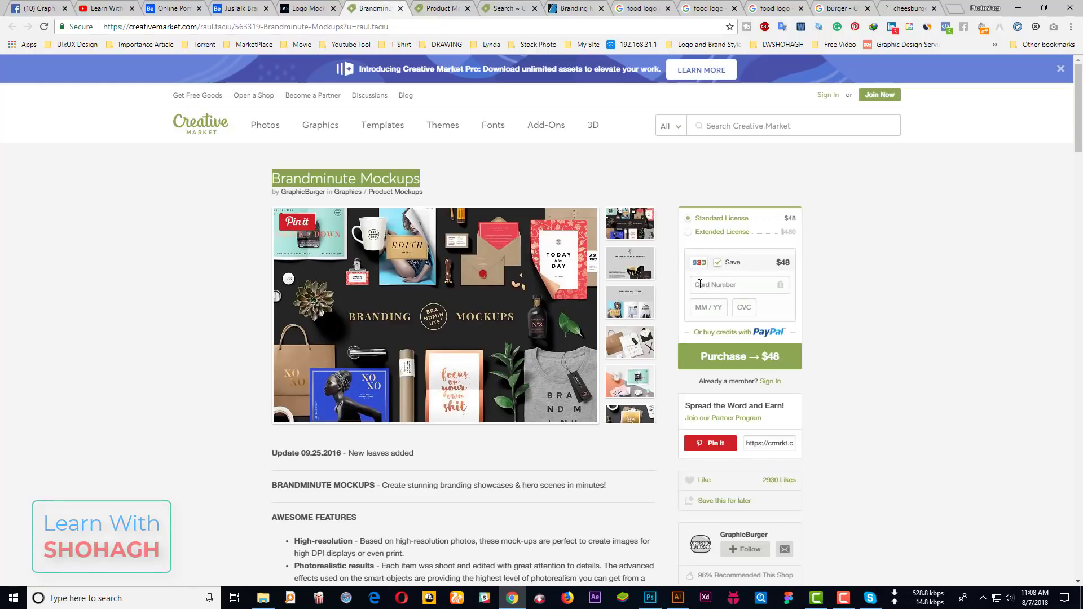
click(771, 268)
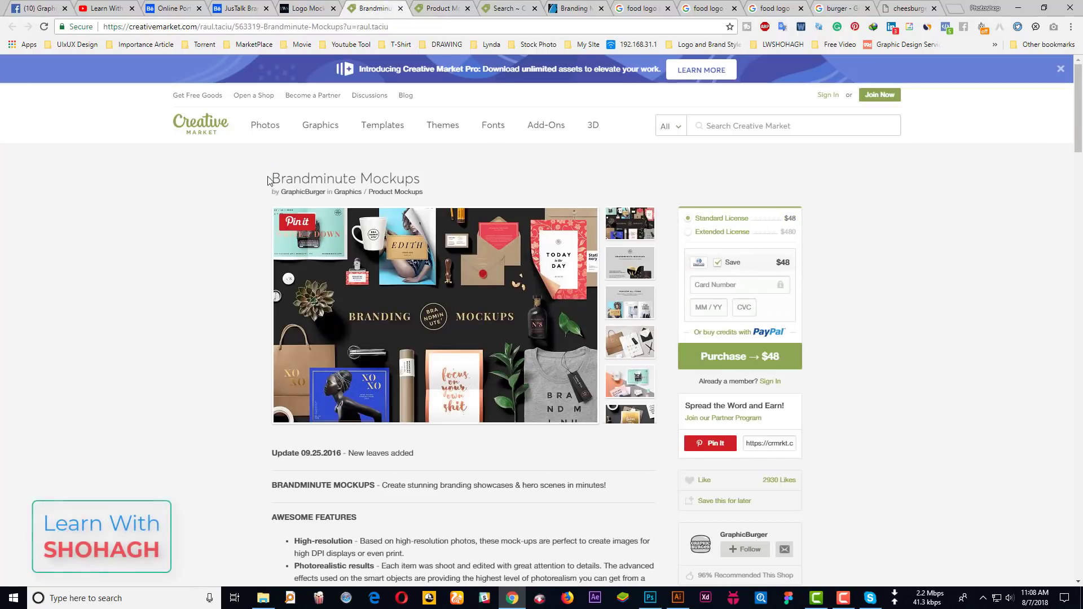
drag(271, 180, 424, 178)
key(ctrl+c)
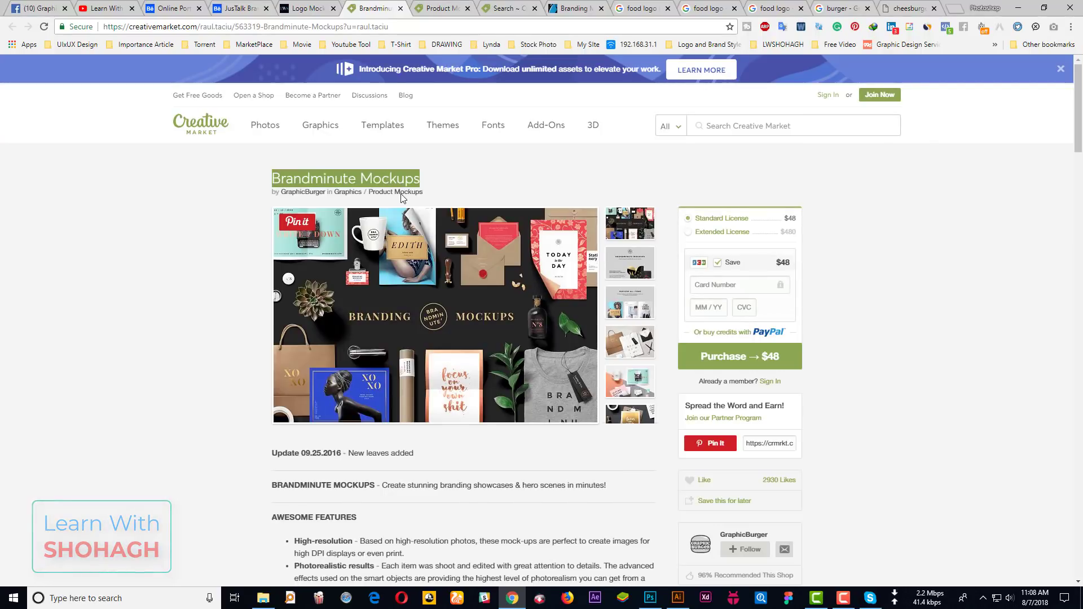
Check the screenshots, branding search and GraphicRiver tabs, then select the food logo tab's address
click(473, 5)
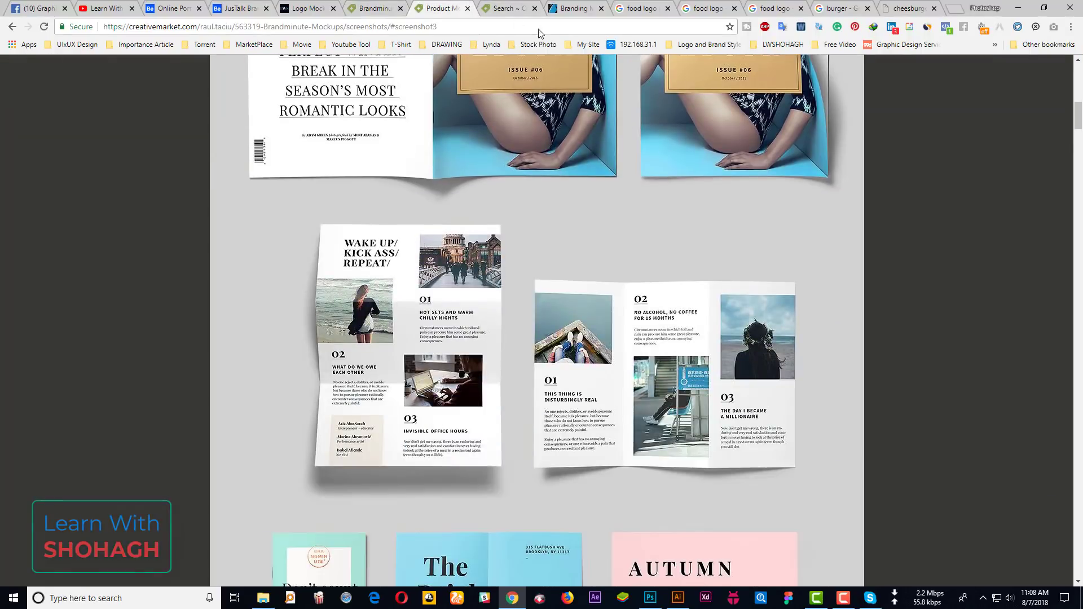
click(512, 6)
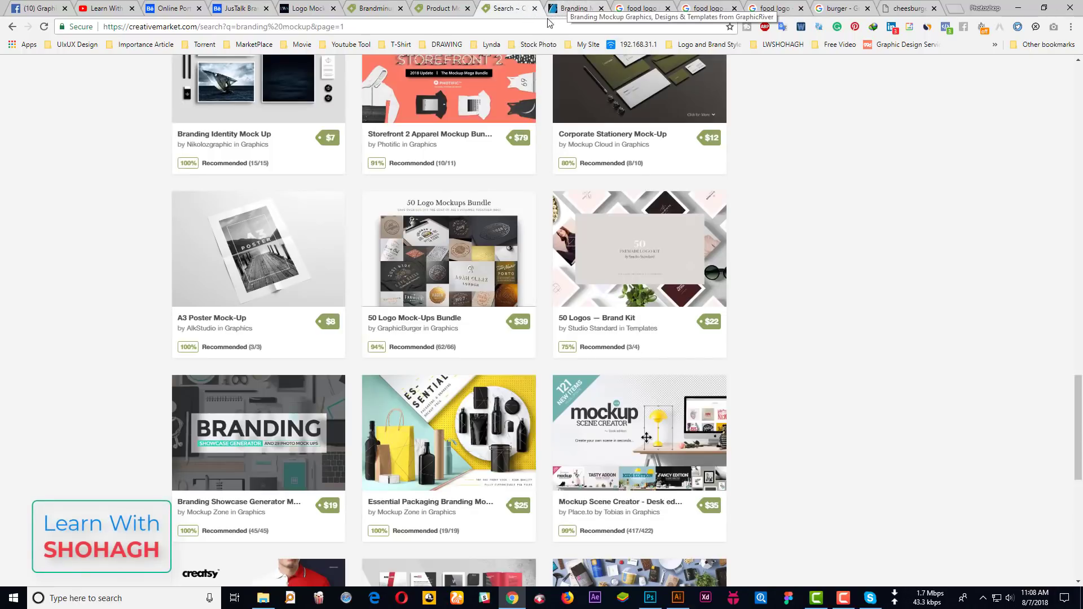
click(572, 8)
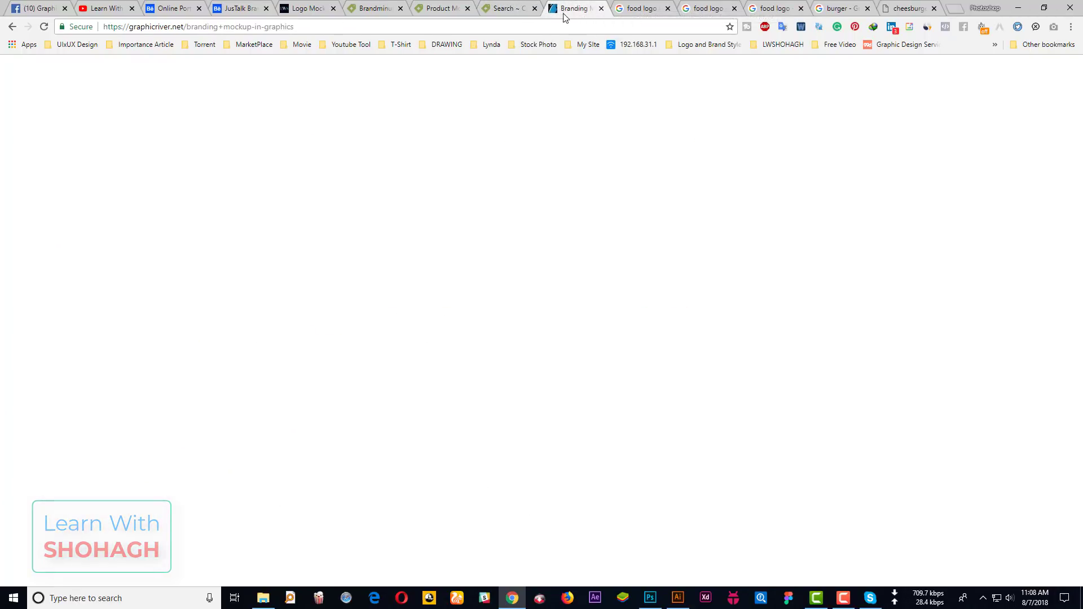
click(526, 6)
click(368, 6)
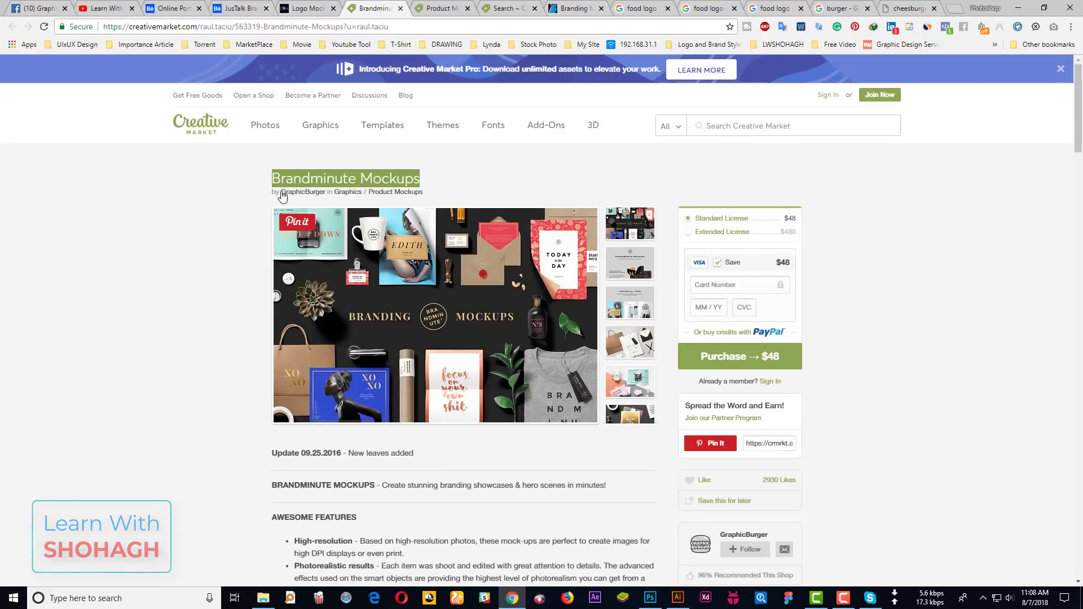
click(571, 8)
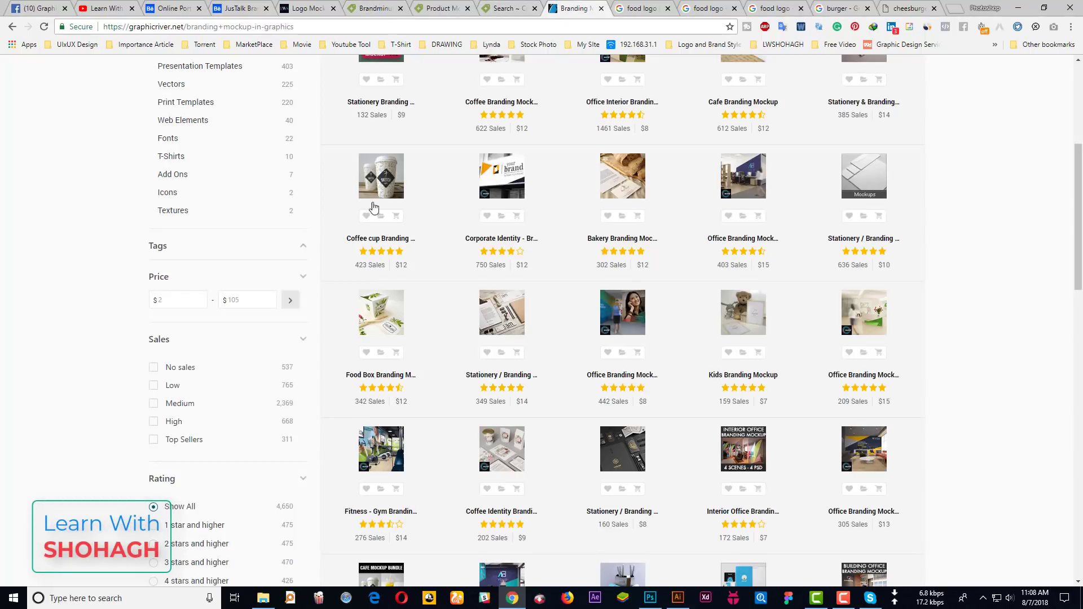
scroll(556, 239, up, 1)
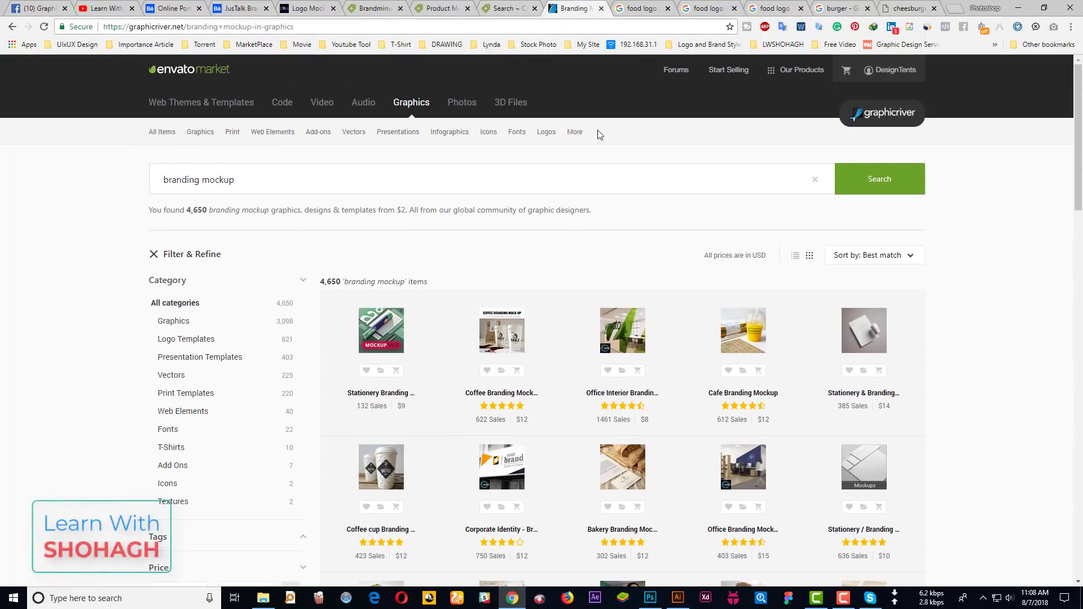
click(643, 8)
click(606, 30)
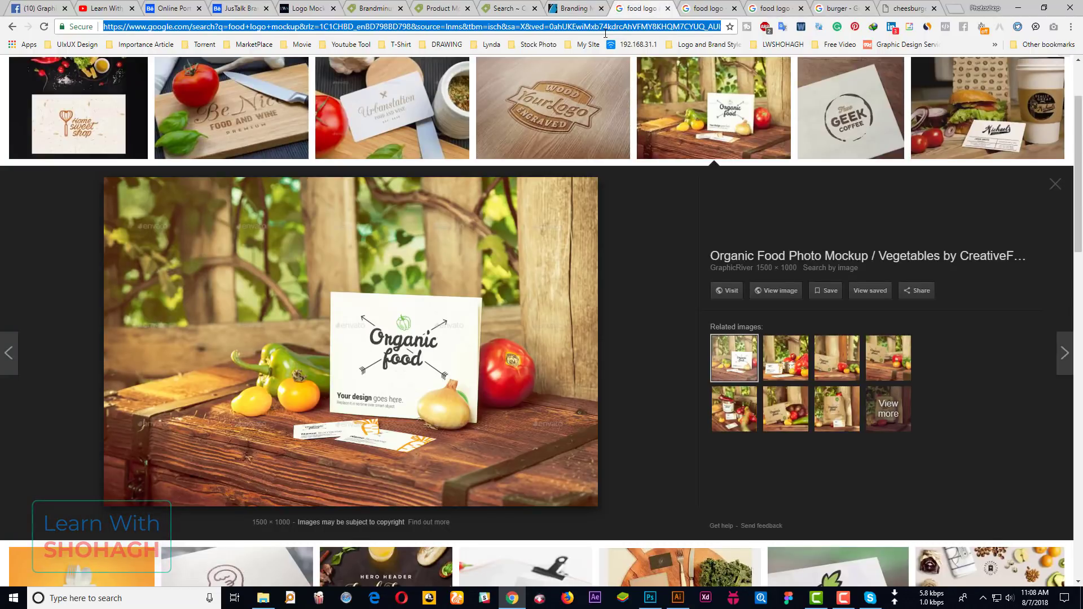
Go to PSDkeys and search the site for the pasted 'Brandminute Mockups' title
text(psdkeys.com)
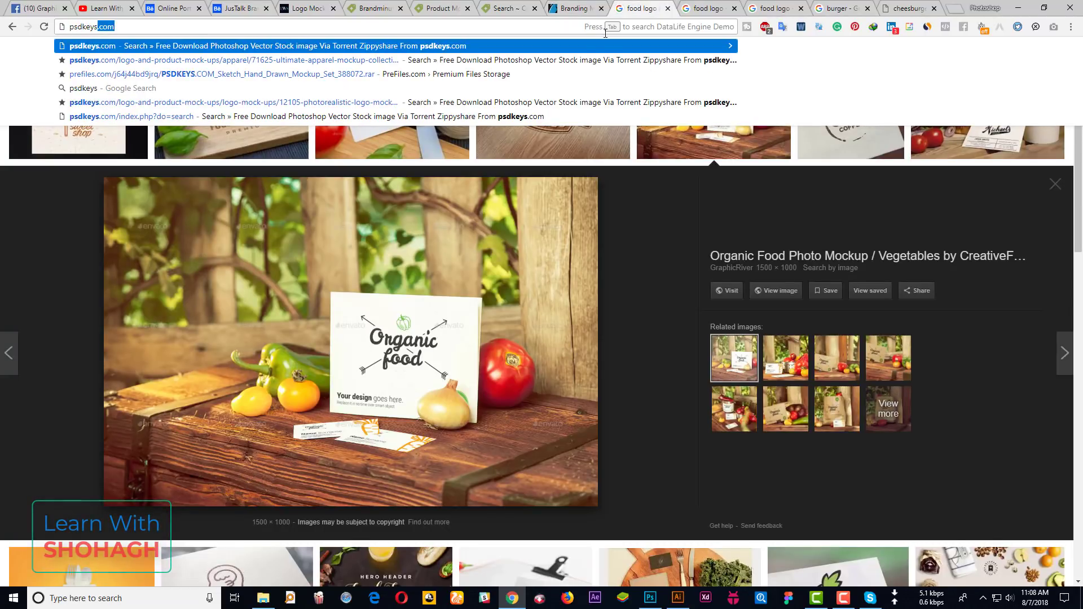
key(Return)
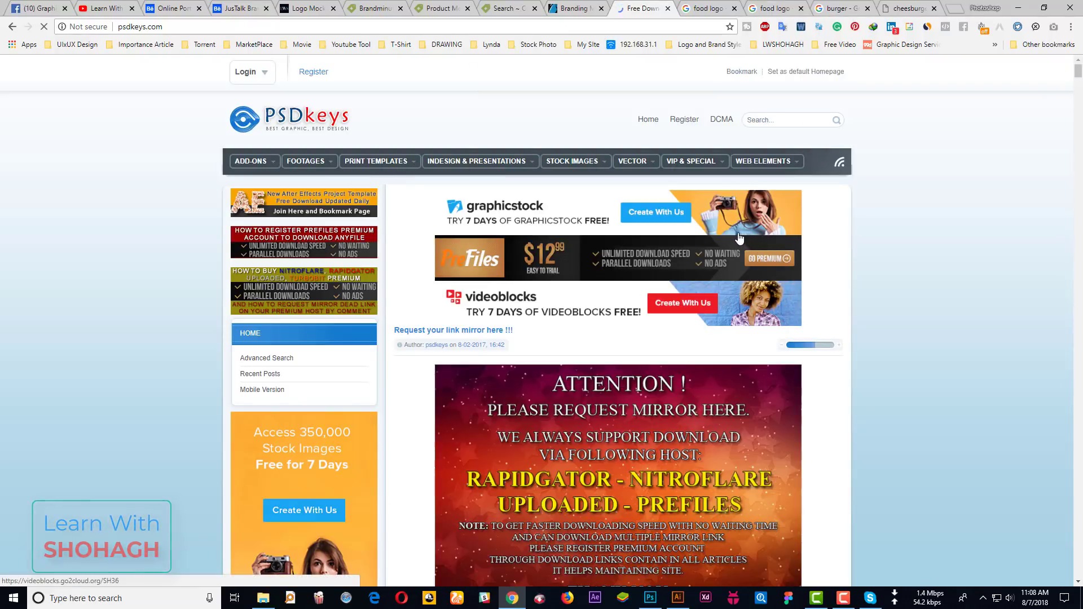
click(782, 118)
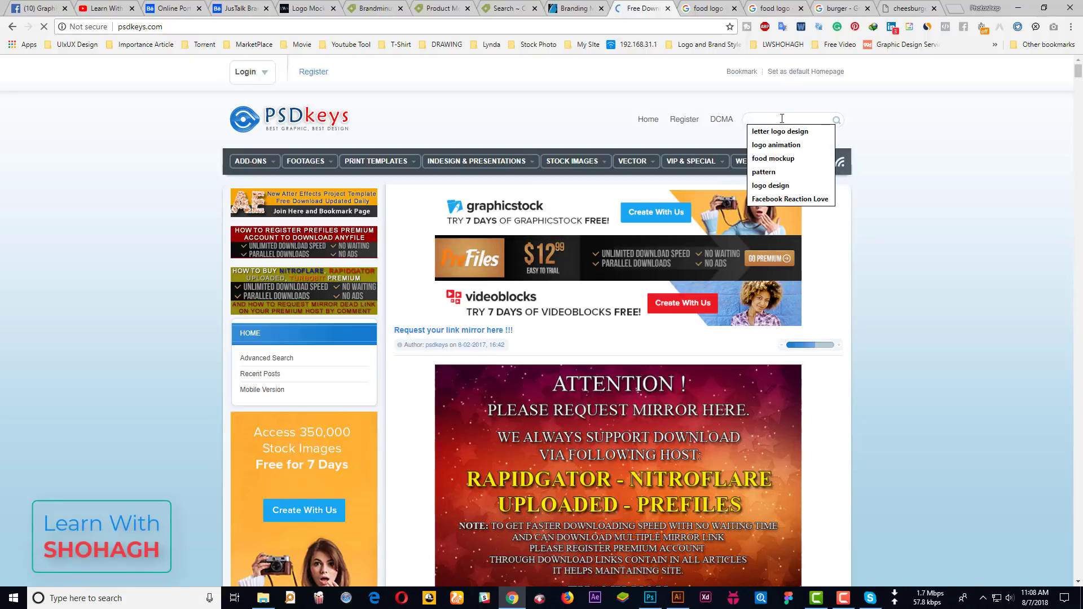
key(ctrl+v)
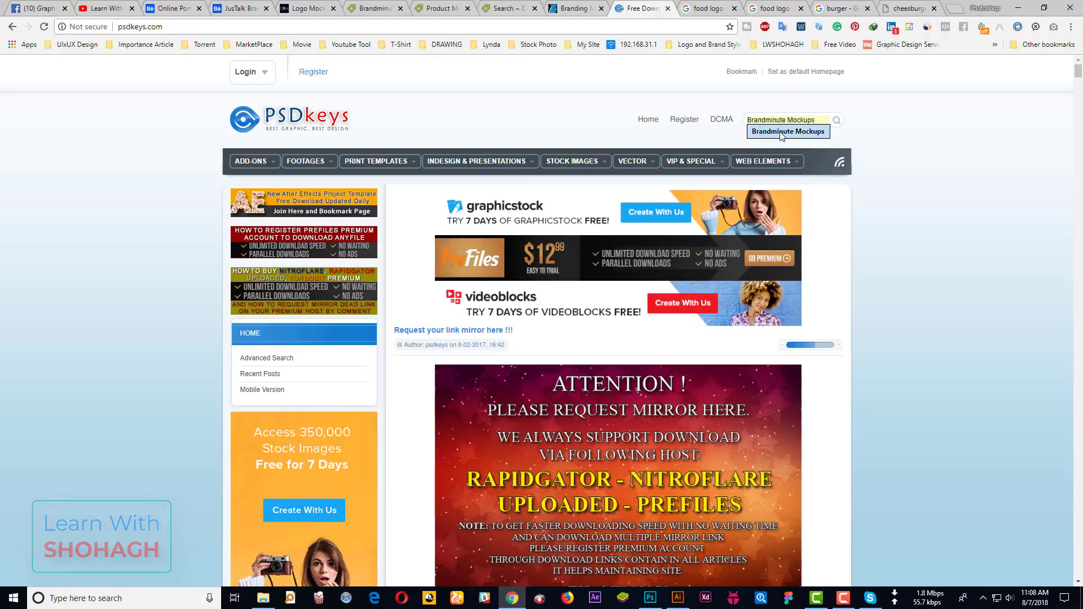
click(782, 132)
click(837, 125)
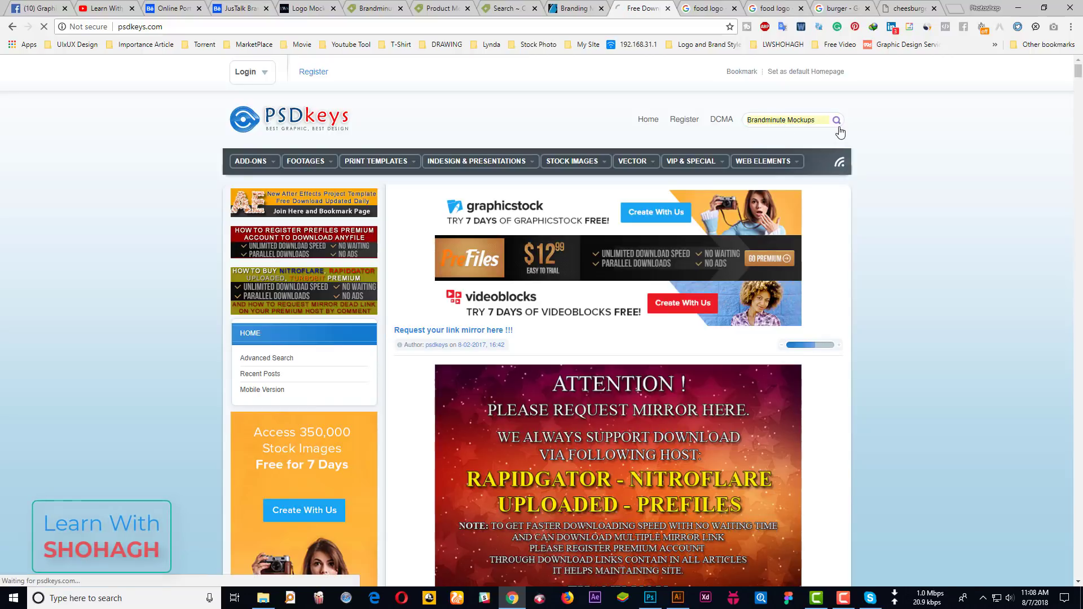
Scroll the 50 results and open the Brandminute Mockups 563319 post in a new tab
scroll(364, 316, down, 1)
scroll(395, 311, down, 4)
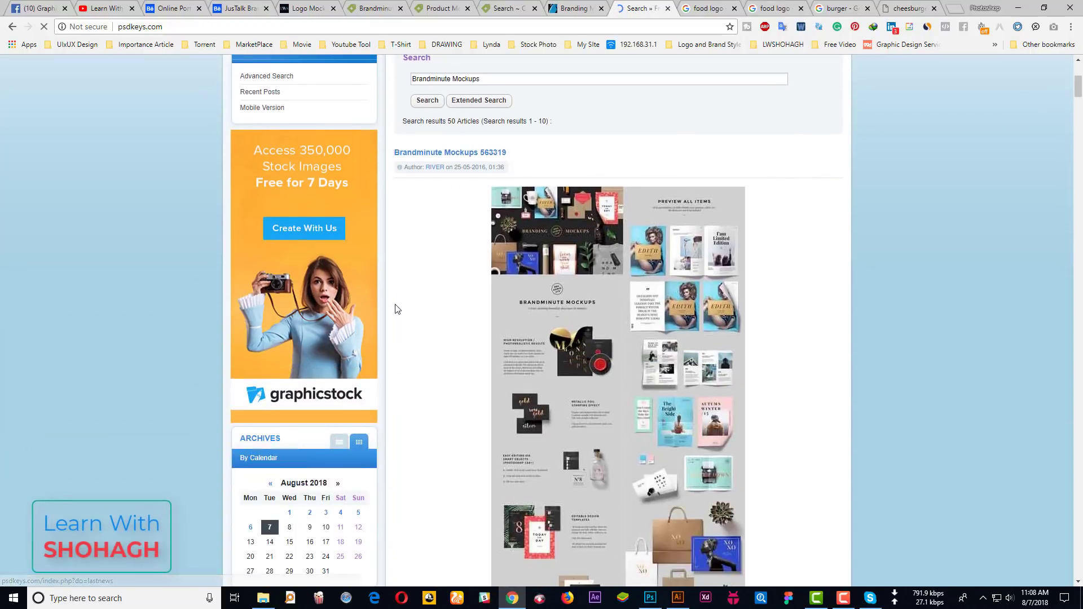
scroll(671, 265, down, 3)
scroll(666, 265, down, 3)
scroll(662, 265, down, 2)
scroll(660, 265, down, 6)
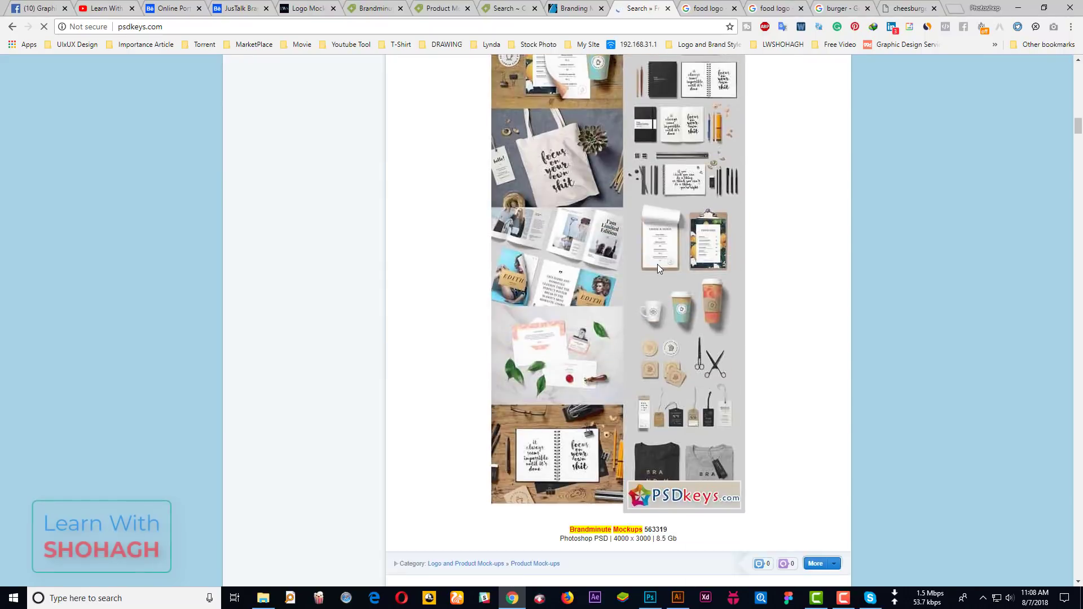
scroll(637, 226, down, 7)
scroll(638, 146, up, 5)
scroll(649, 117, up, 4)
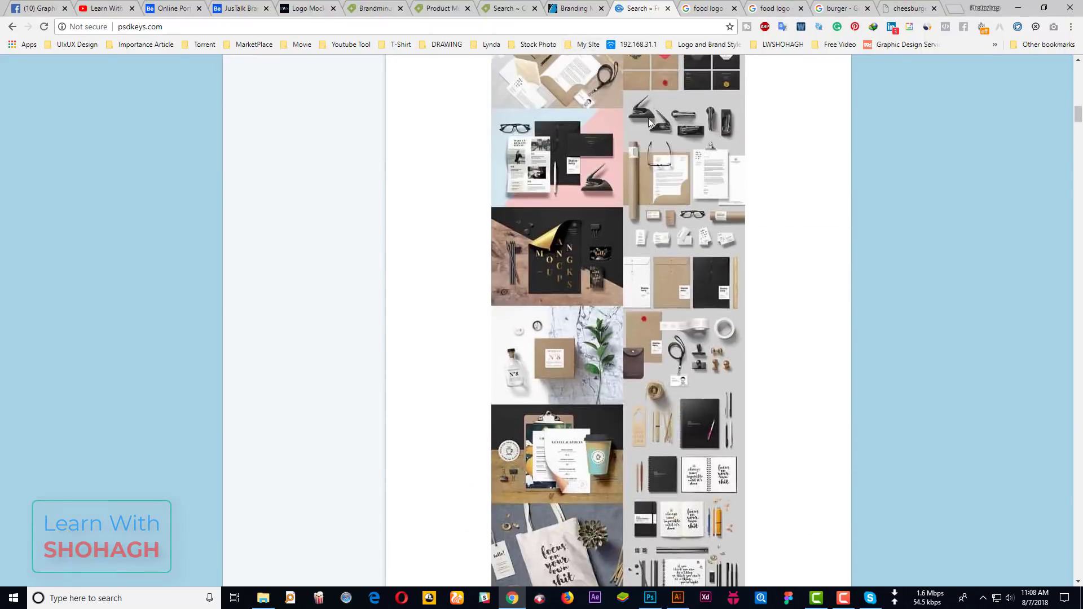
scroll(646, 117, up, 4)
scroll(540, 154, up, 4)
scroll(450, 233, up, 4)
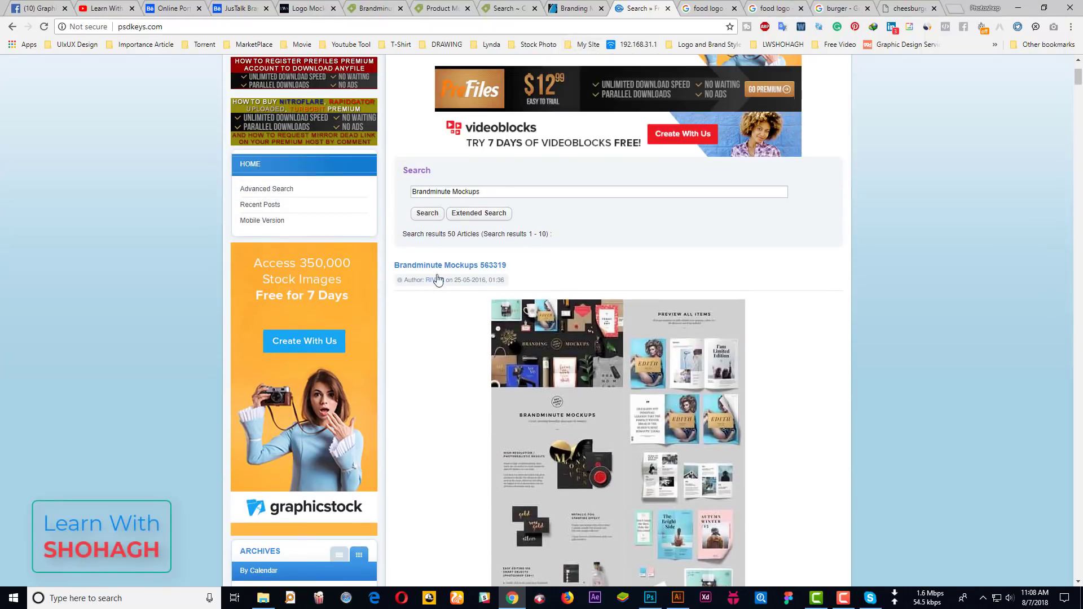
middle_click(463, 265)
View the Brandminute Mockups article and scroll down to its download links
click(657, 8)
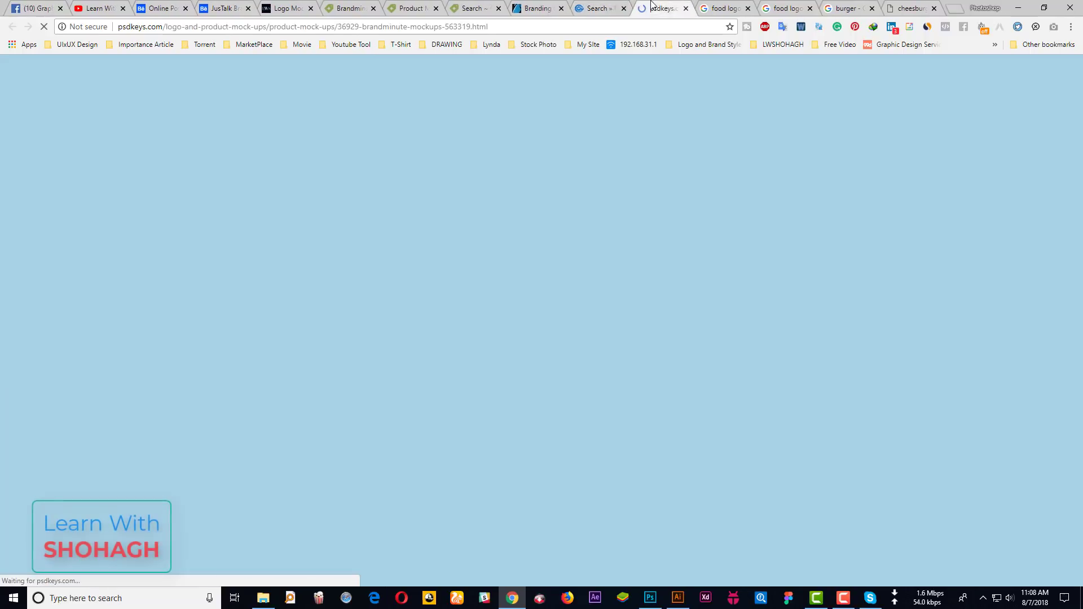
scroll(620, 294, down, 5)
scroll(621, 295, down, 5)
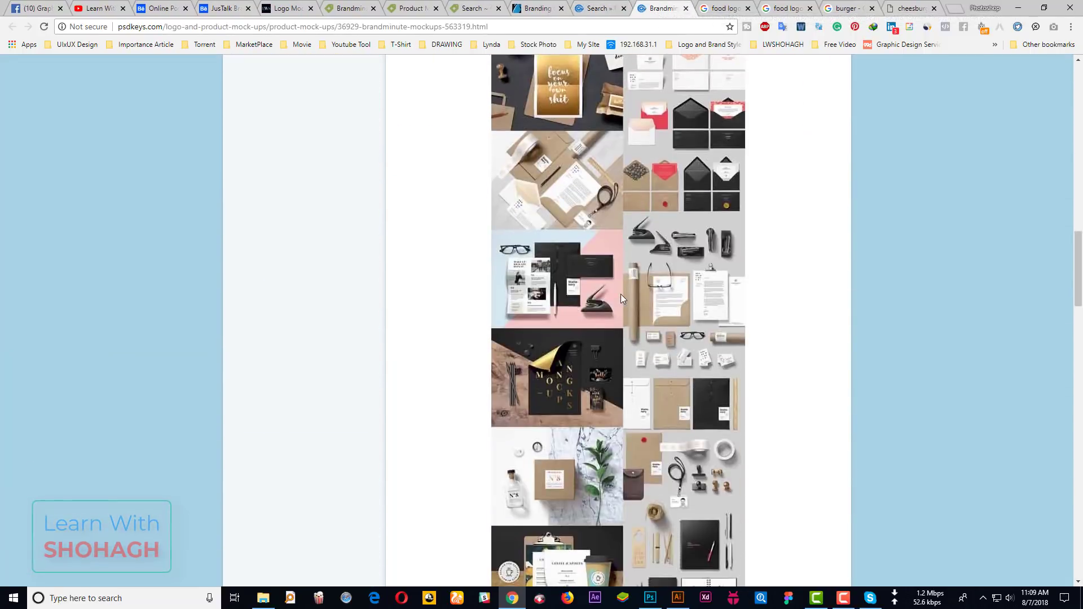
scroll(621, 294, down, 3)
scroll(620, 296, down, 7)
scroll(525, 310, down, 4)
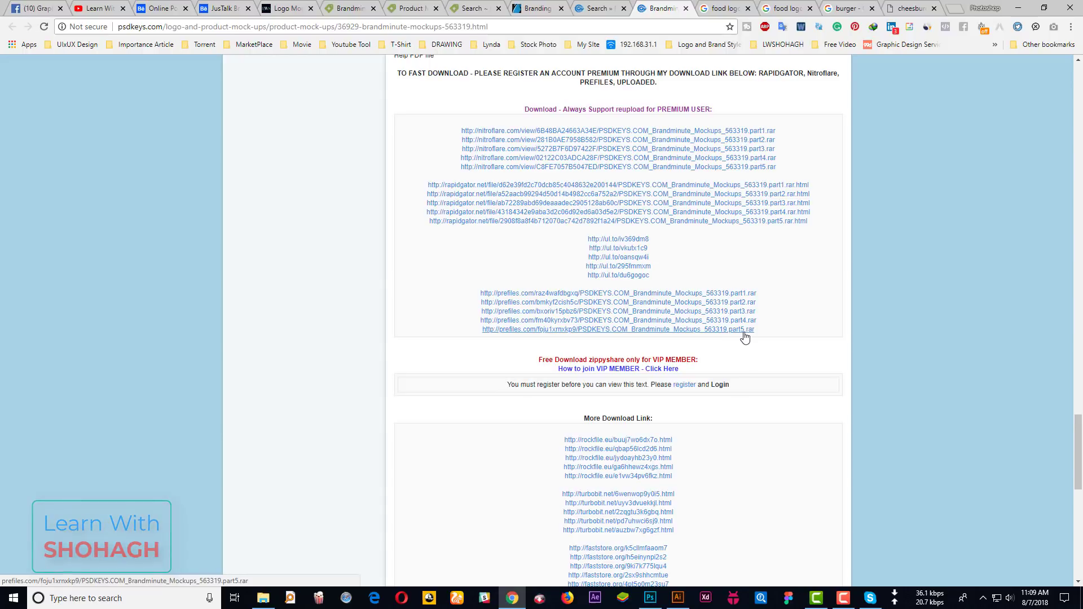
Compare against the Creative Market preview screenshots, then follow the prefiles part1.rar link
key(ctrl+7)
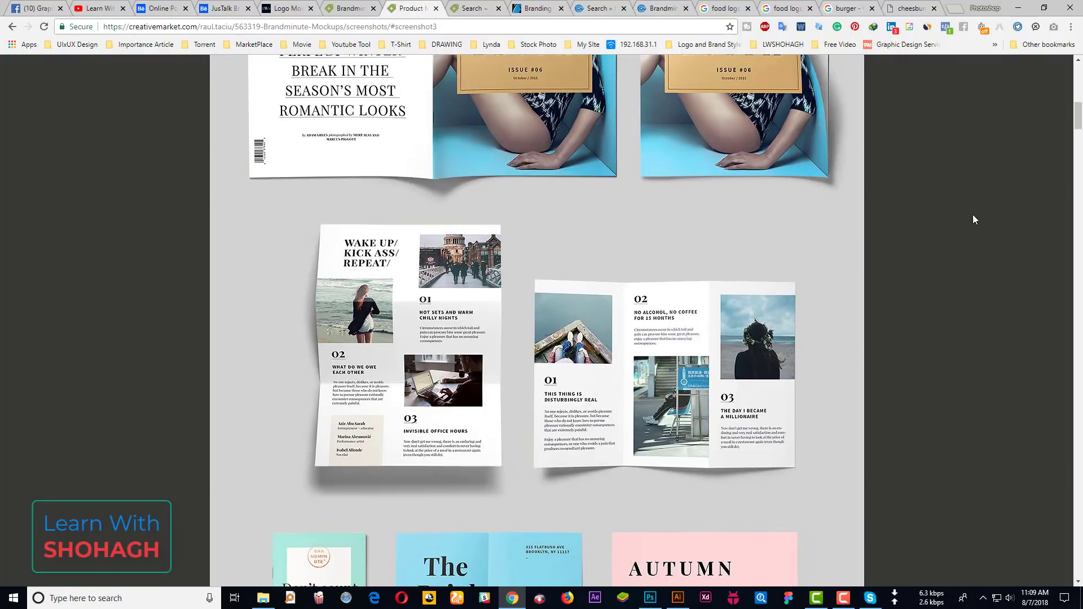
scroll(973, 220, up, 6)
scroll(902, 235, up, 8)
click(1033, 80)
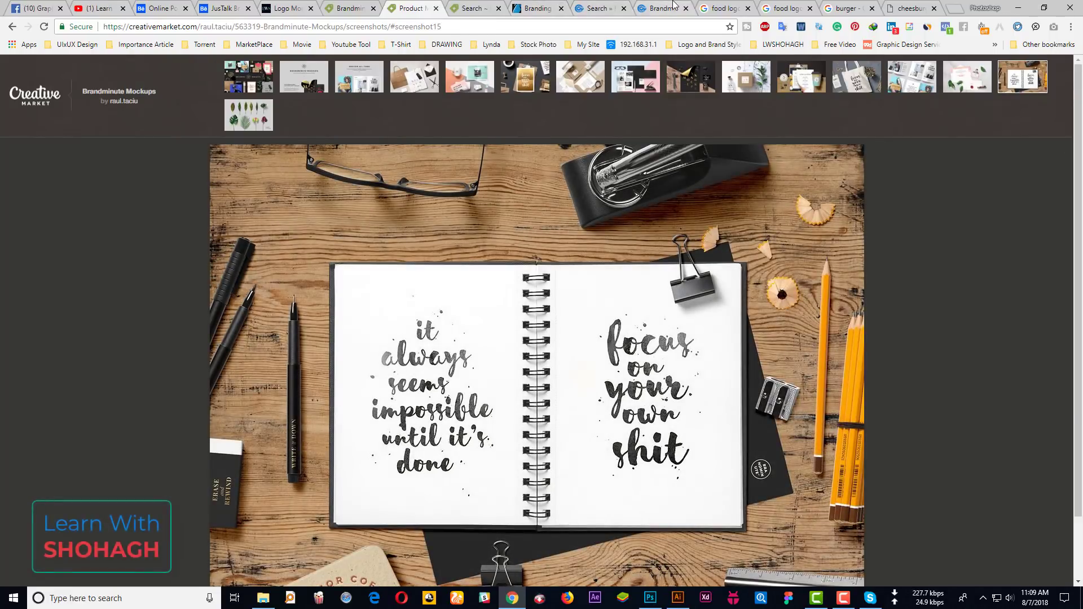
click(673, 6)
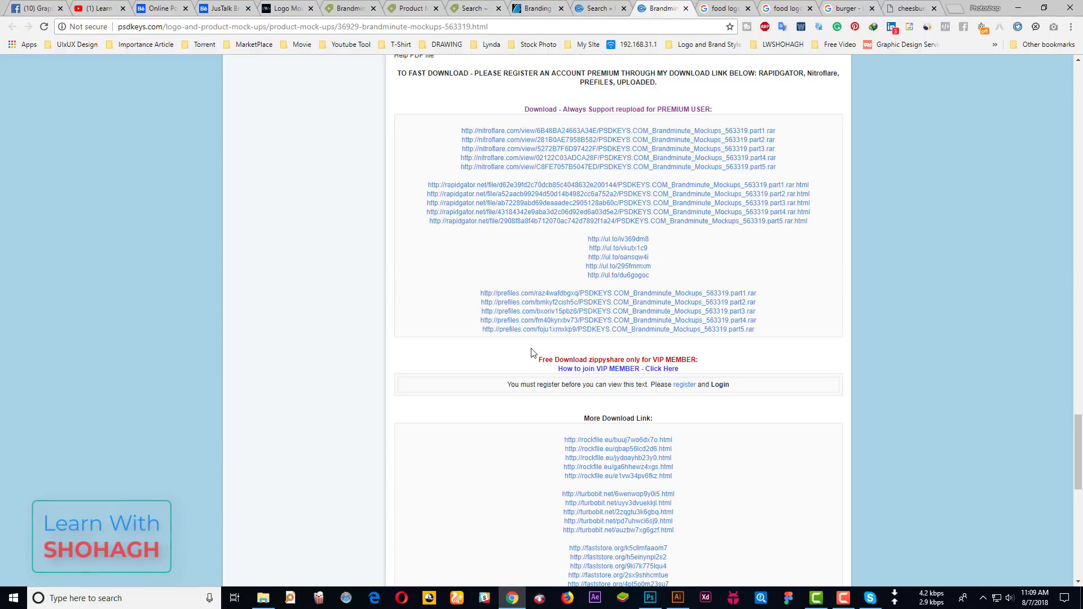
click(521, 294)
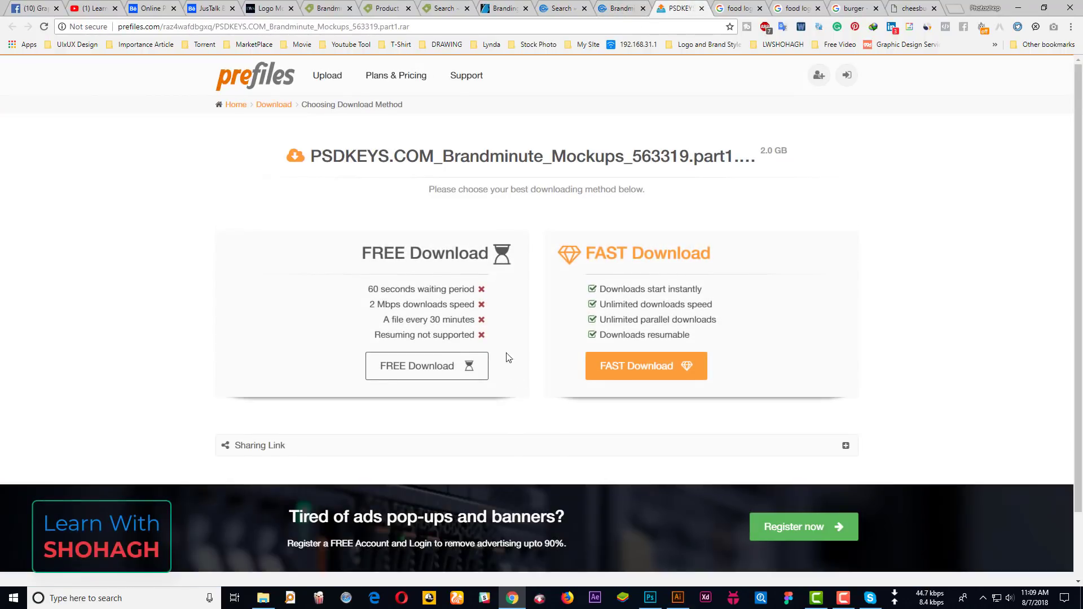
Attempt part 1's FREE Download, hit the PRO Membership wall, and close the Prefiles and blank tabs
click(415, 365)
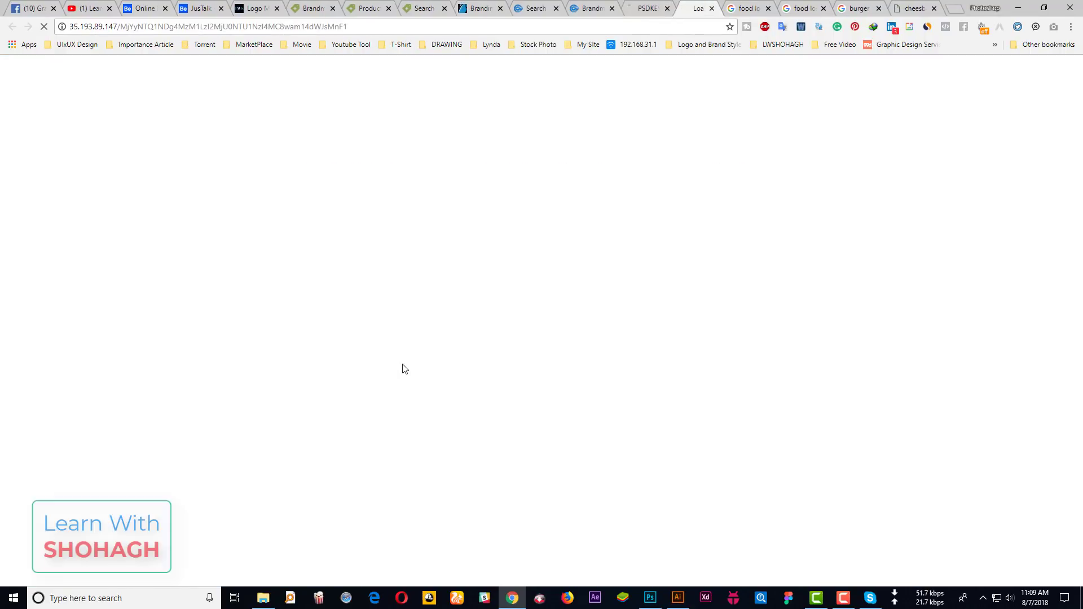
click(652, 4)
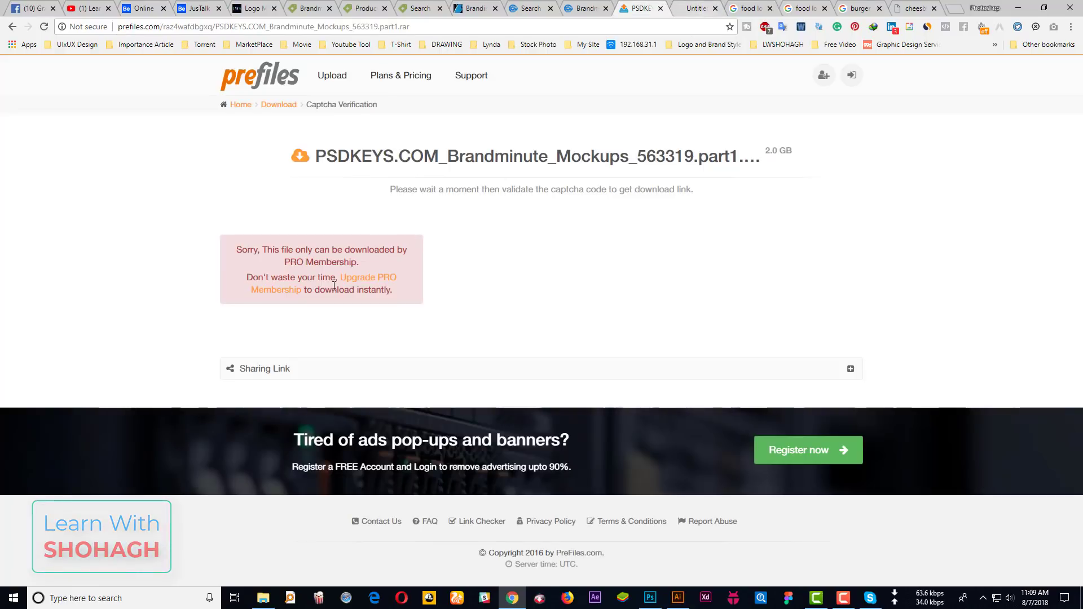
click(661, 8)
click(587, 7)
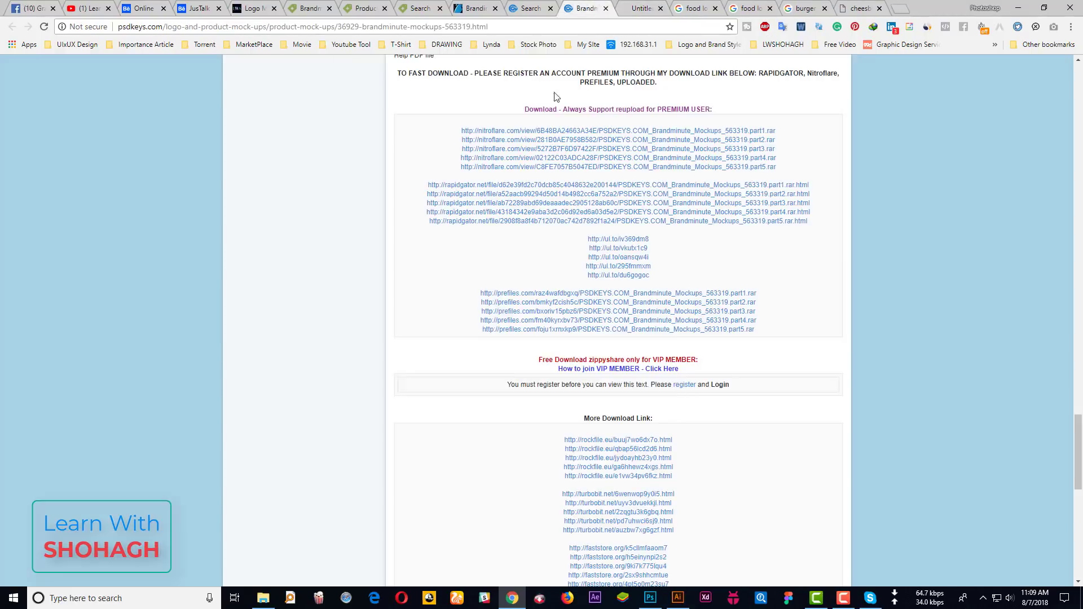
middle_click(561, 303)
click(709, 8)
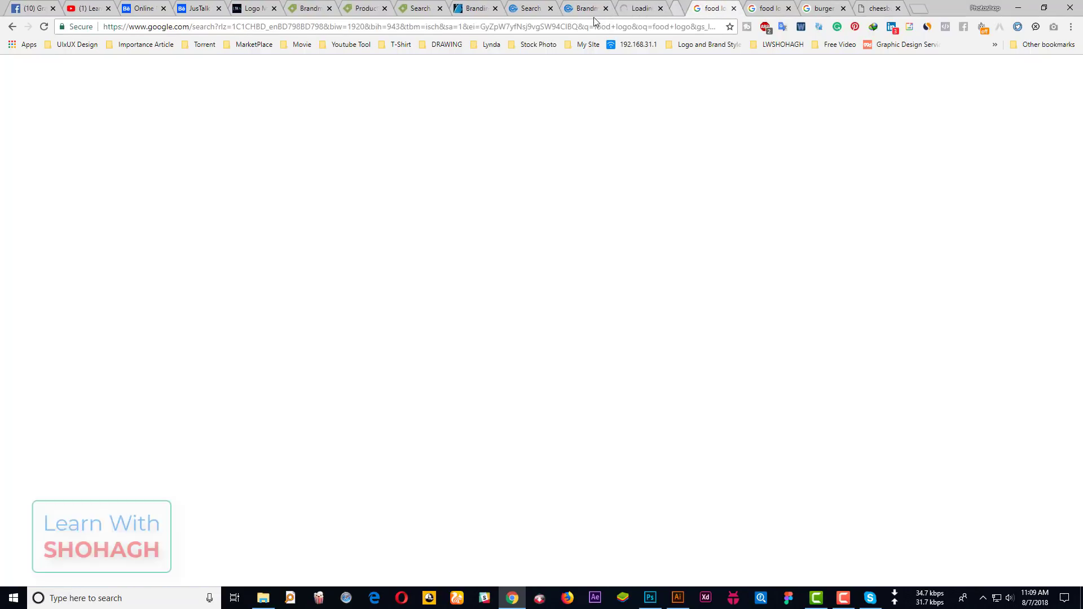
click(600, 6)
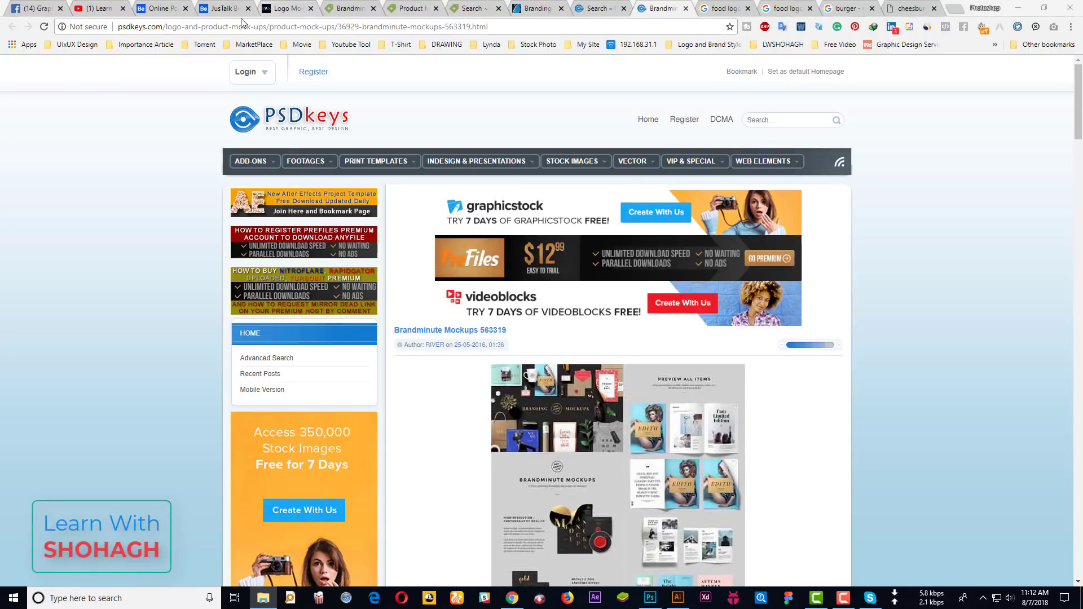
Close the Brandminute tab and open GraphicRiver's Coffee Branding Mockup item in a new tab
scroll(621, 236, down, 5)
click(609, 7)
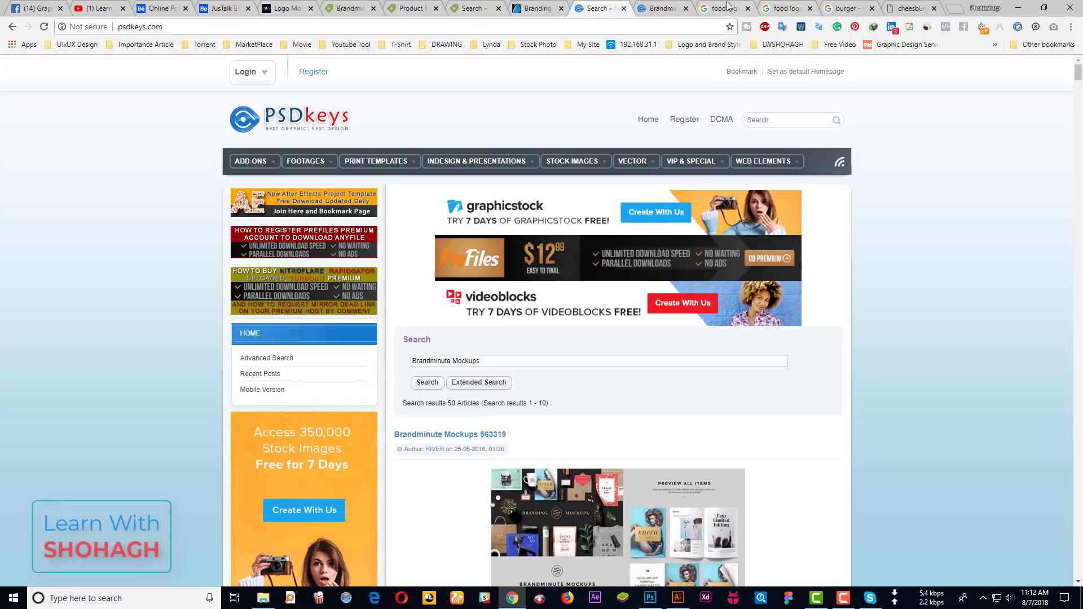
click(686, 8)
click(536, 8)
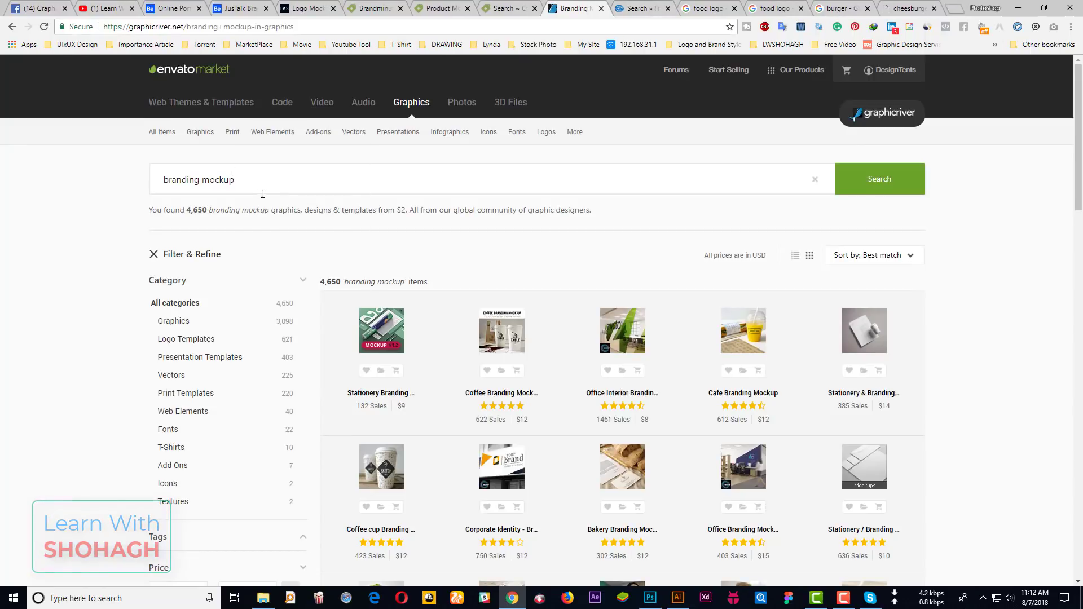
triple_click(261, 180)
click(53, 198)
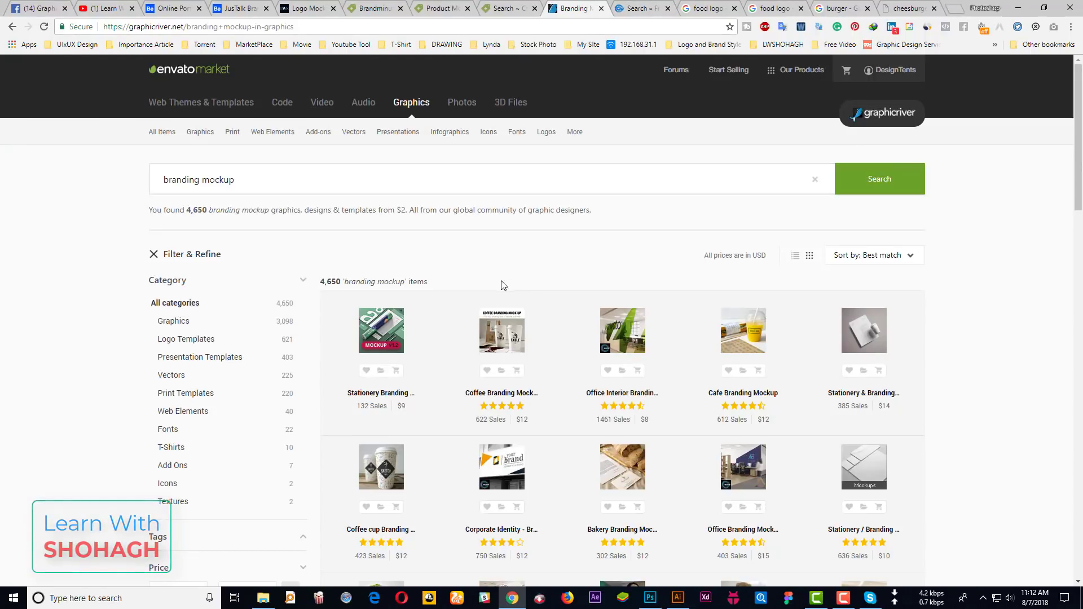
middle_click(510, 337)
key(ctrl+shift+Tab)
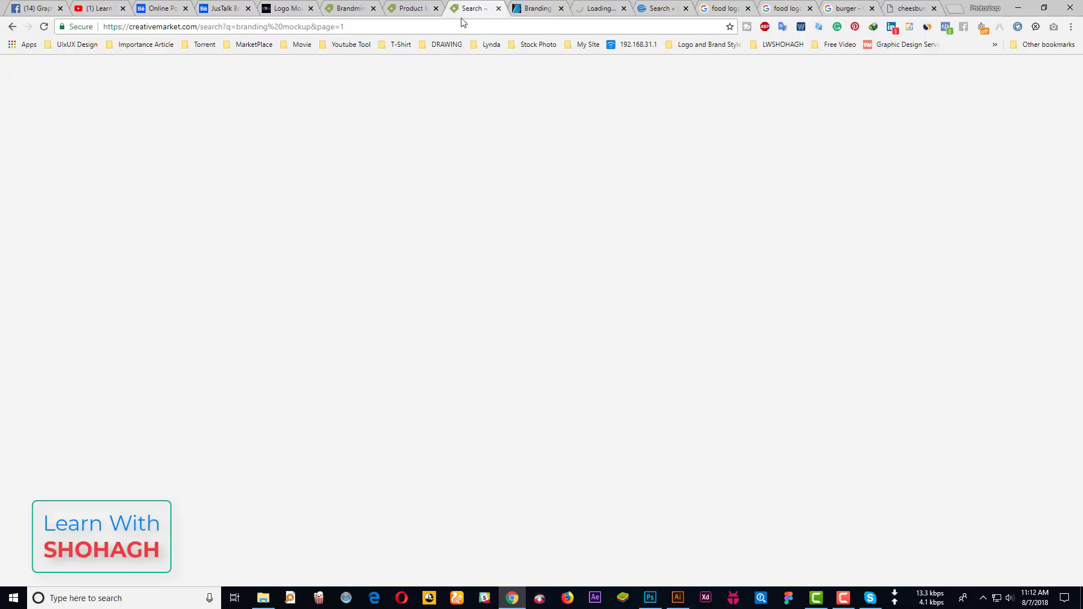
Scroll through the Creative Market results
scroll(620, 198, up, 5)
scroll(508, 225, up, 5)
scroll(395, 254, up, 5)
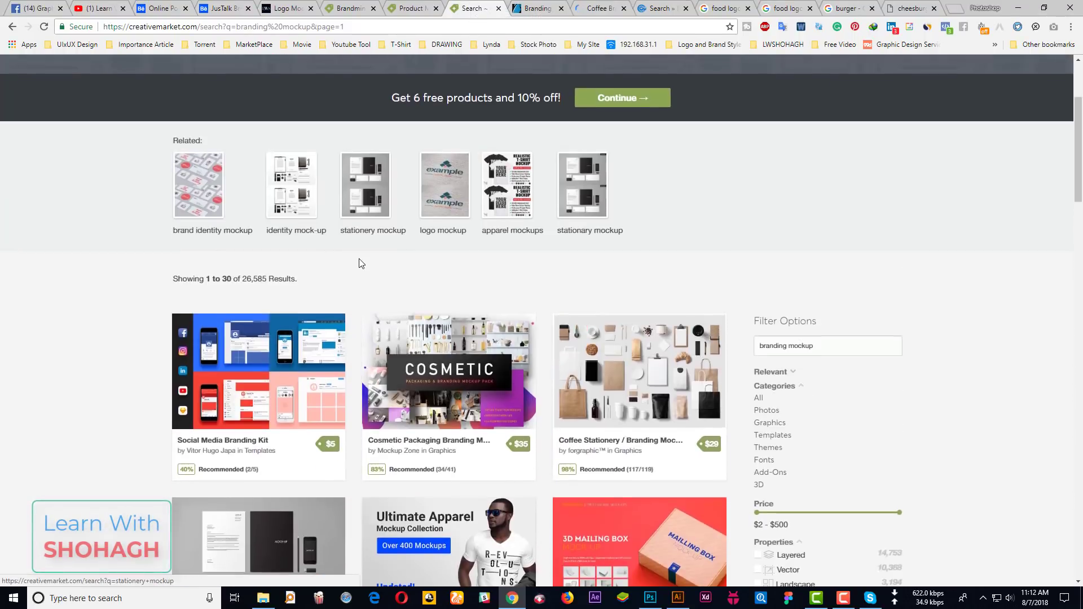
scroll(359, 260, up, 4)
scroll(428, 434, down, 4)
Replace the PSDkeys query 'Brandminute Mockups' with 'branding mockup' and search
click(663, 8)
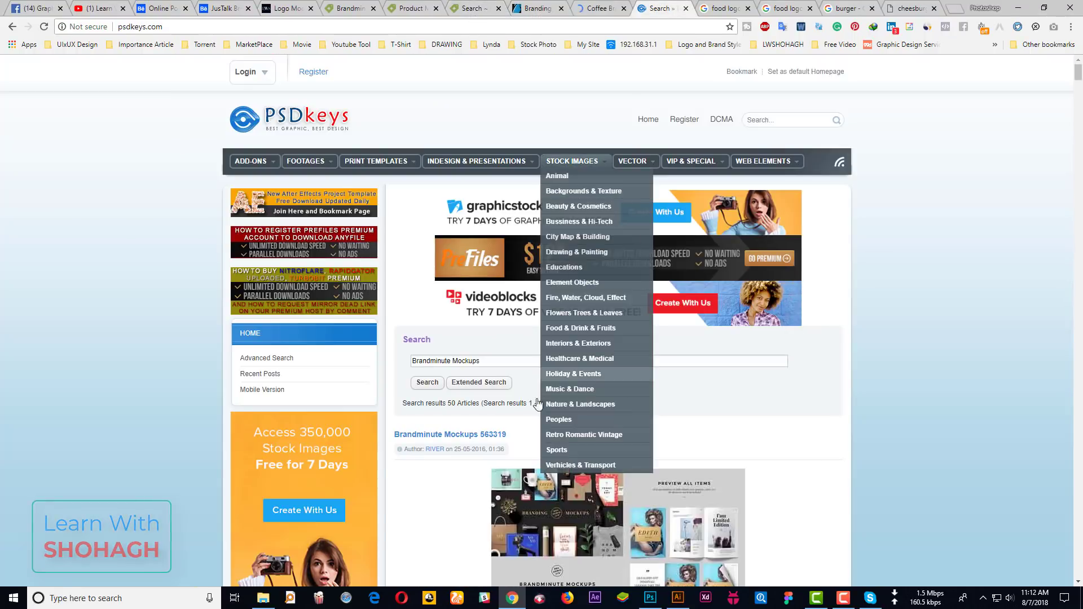
click(504, 365)
key(ctrl+a)
text(branding mockup)
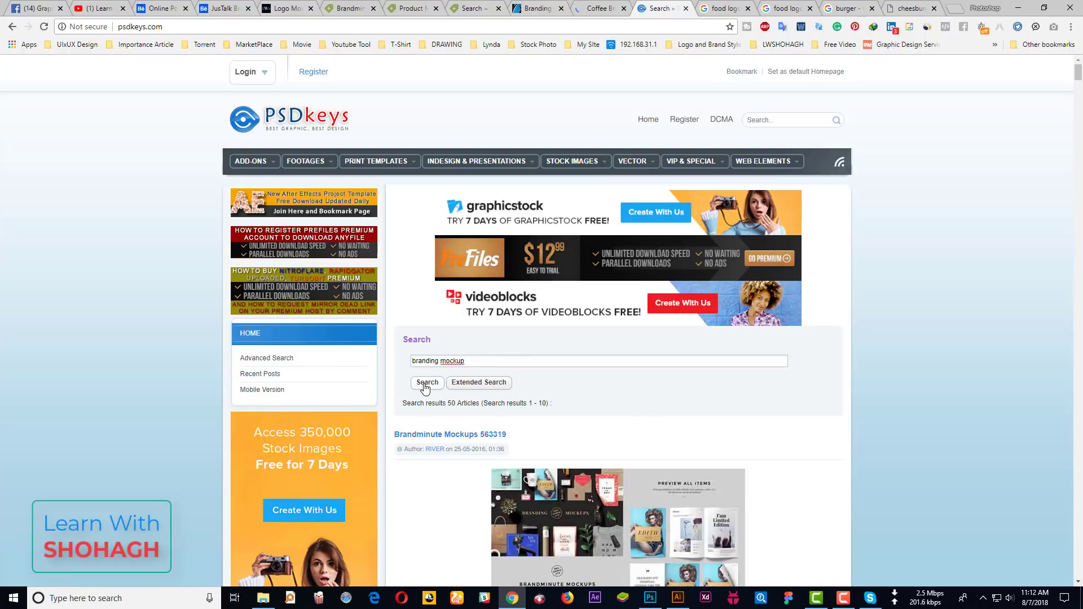
click(422, 381)
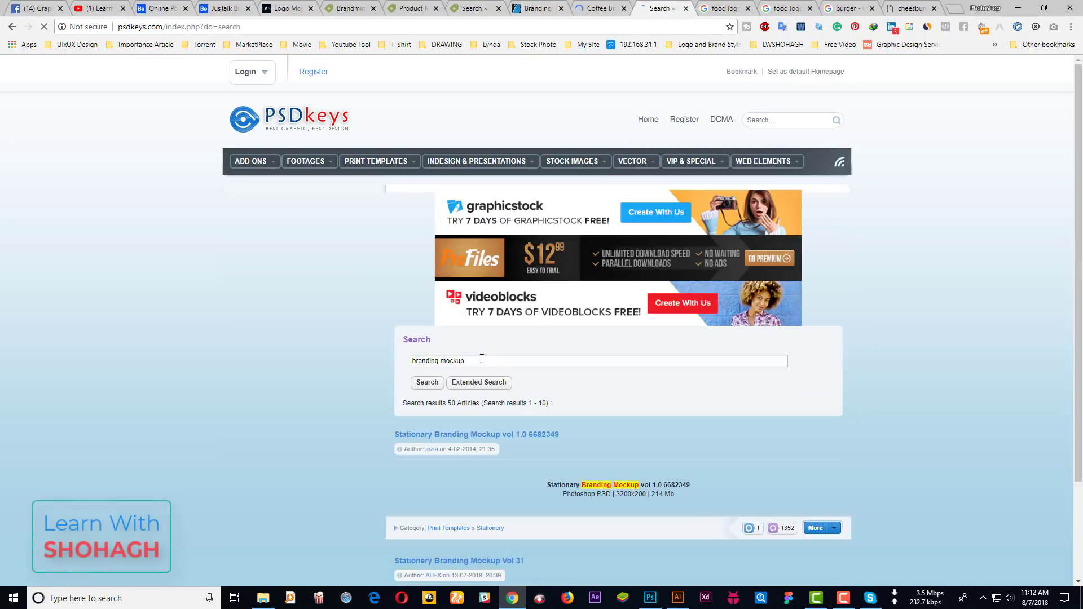
Scroll through the stationery branding mockup results
scroll(421, 371, down, 4)
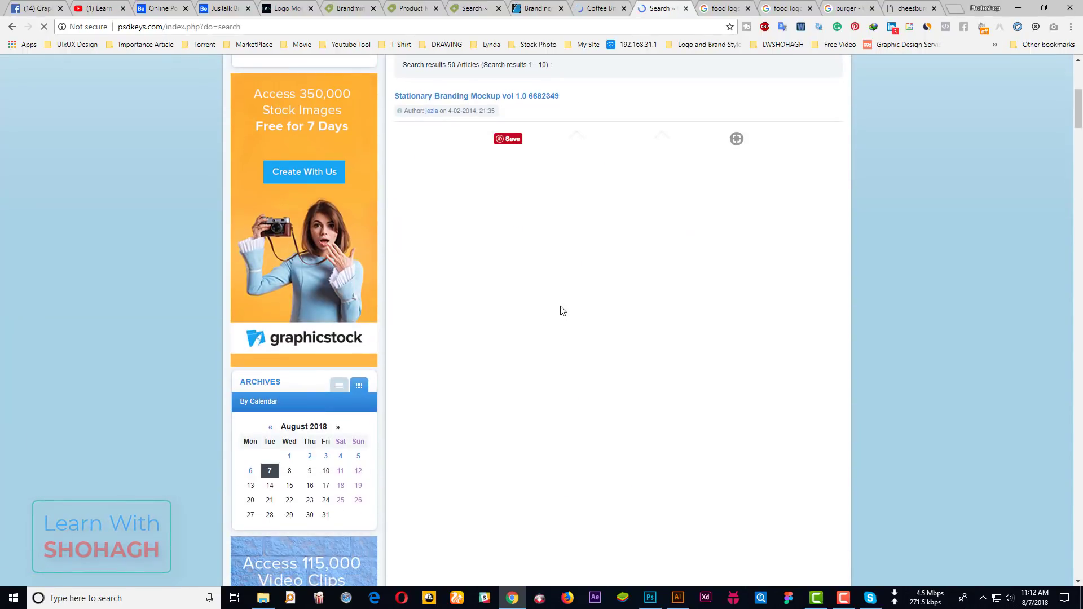
scroll(703, 321, down, 5)
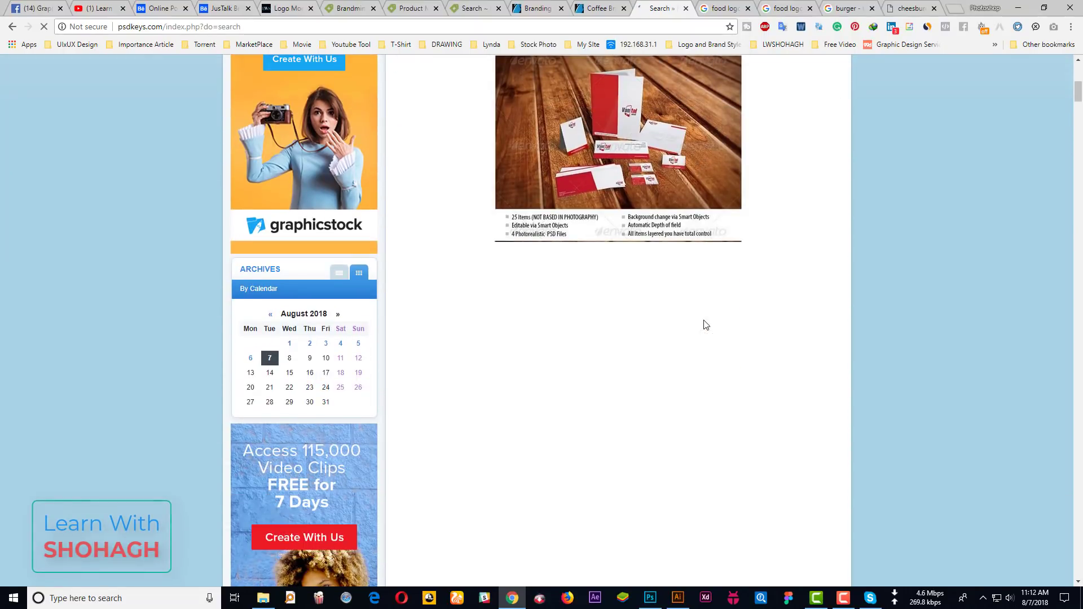
scroll(692, 276, down, 5)
scroll(692, 276, down, 5)
scroll(691, 276, down, 5)
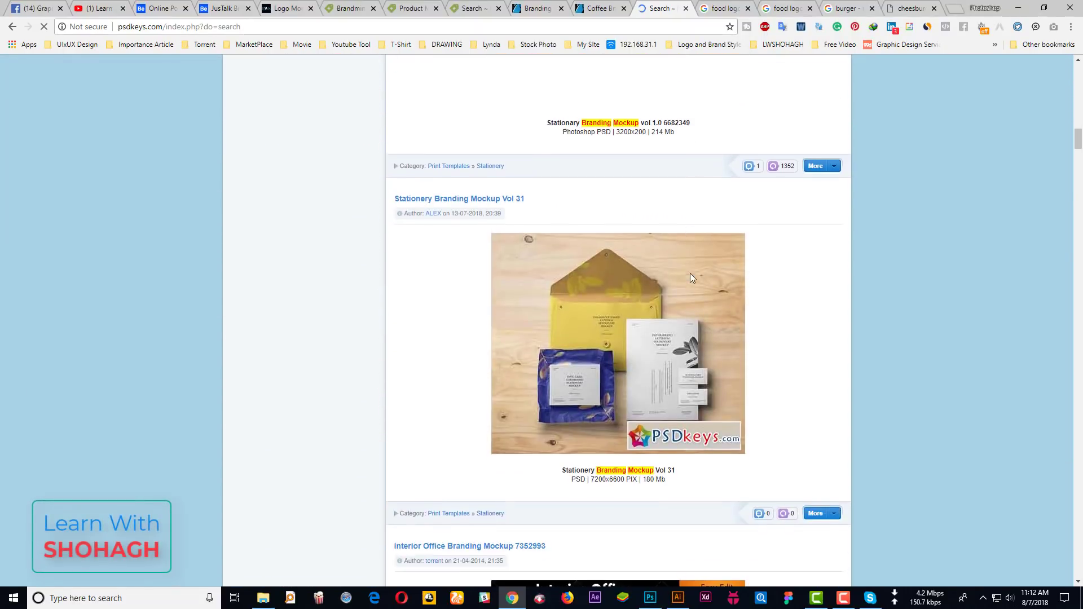
scroll(690, 277, down, 6)
click(847, 7)
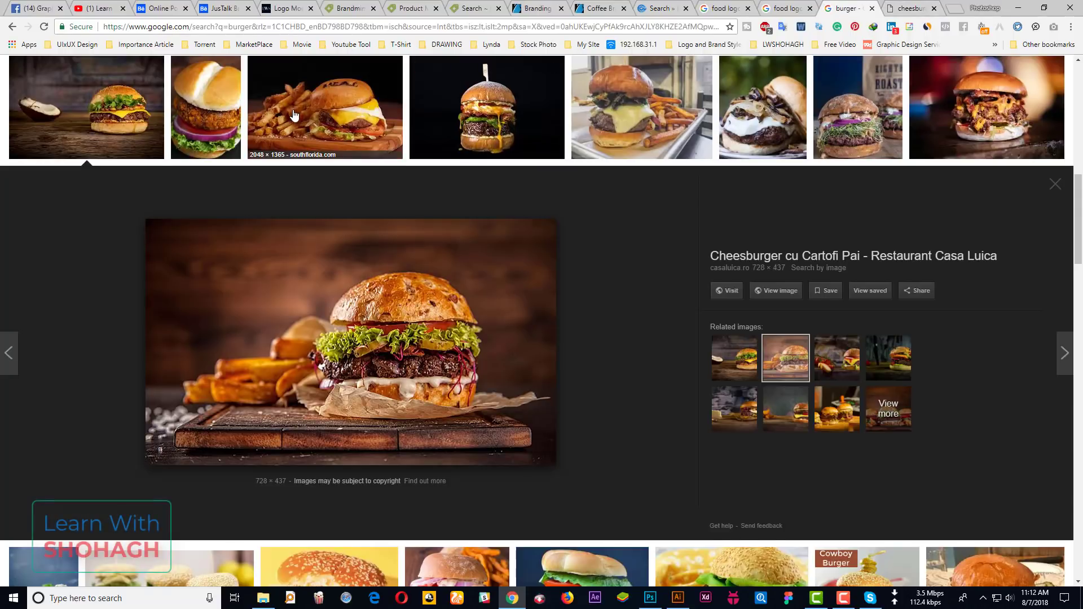
Replace 'burger' with 'black branding mockup' in Google and show its image results
scroll(262, 69, up, 5)
scroll(170, 226, up, 8)
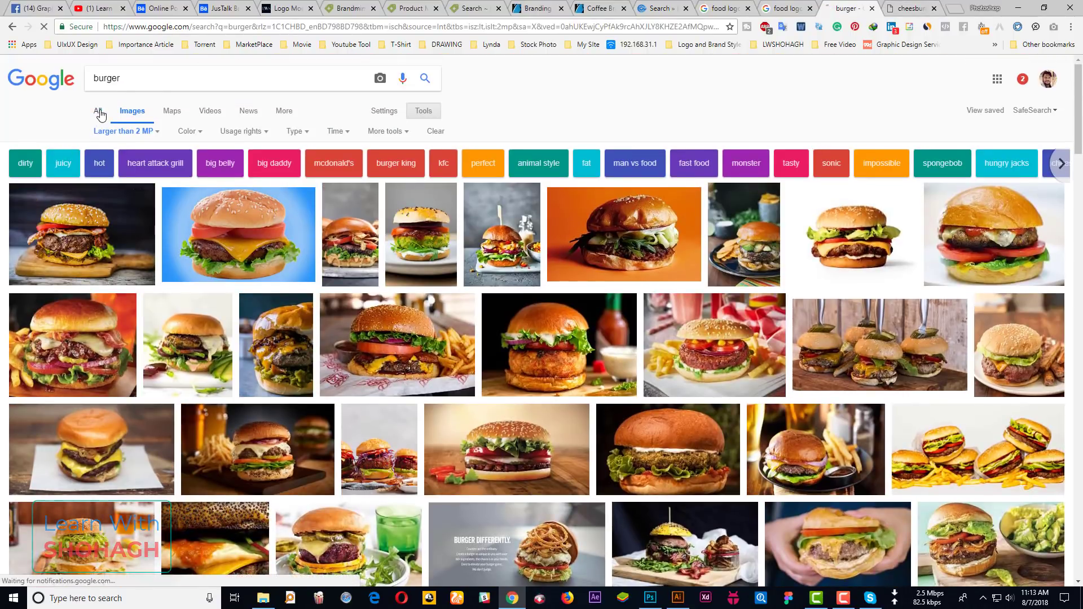
click(98, 111)
double_click(172, 81)
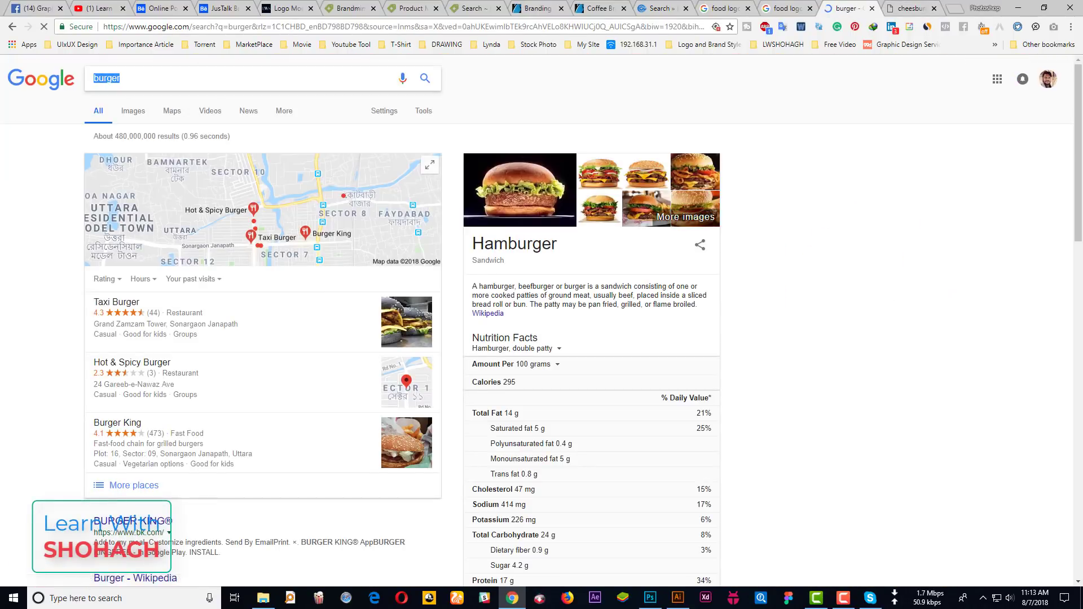
text(black)
text(branding mockup)
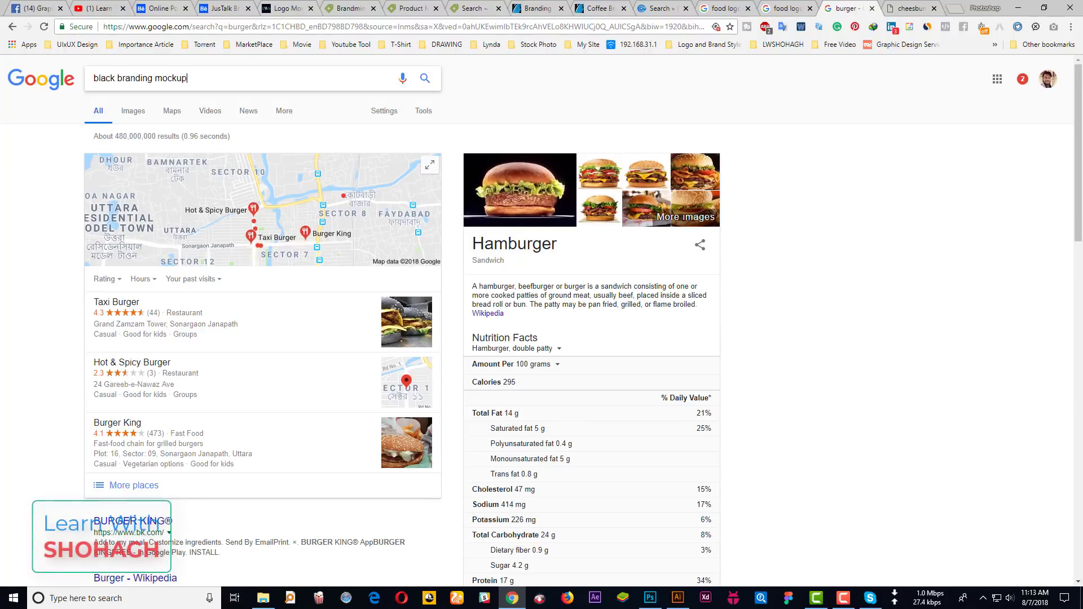
key(Return)
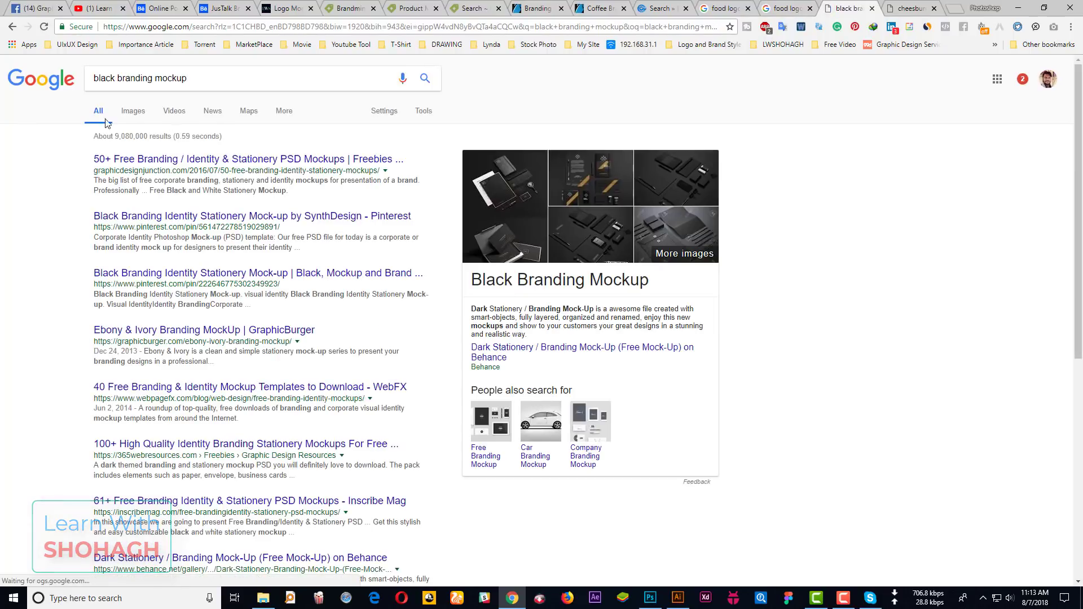
click(131, 111)
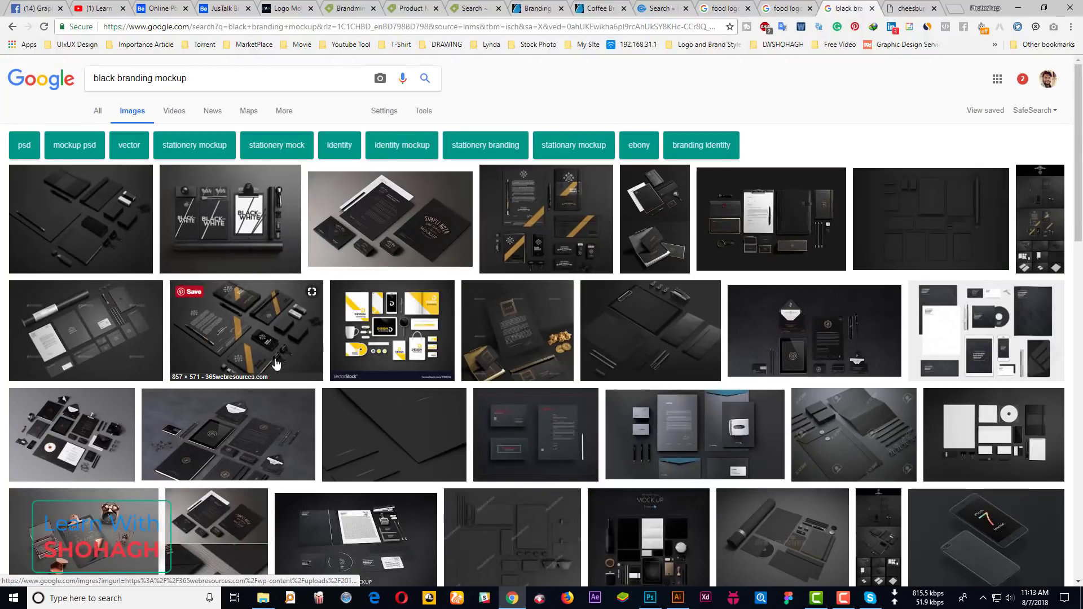
Run the 'black branding mockup' query in the PSDkeys site search
click(182, 78)
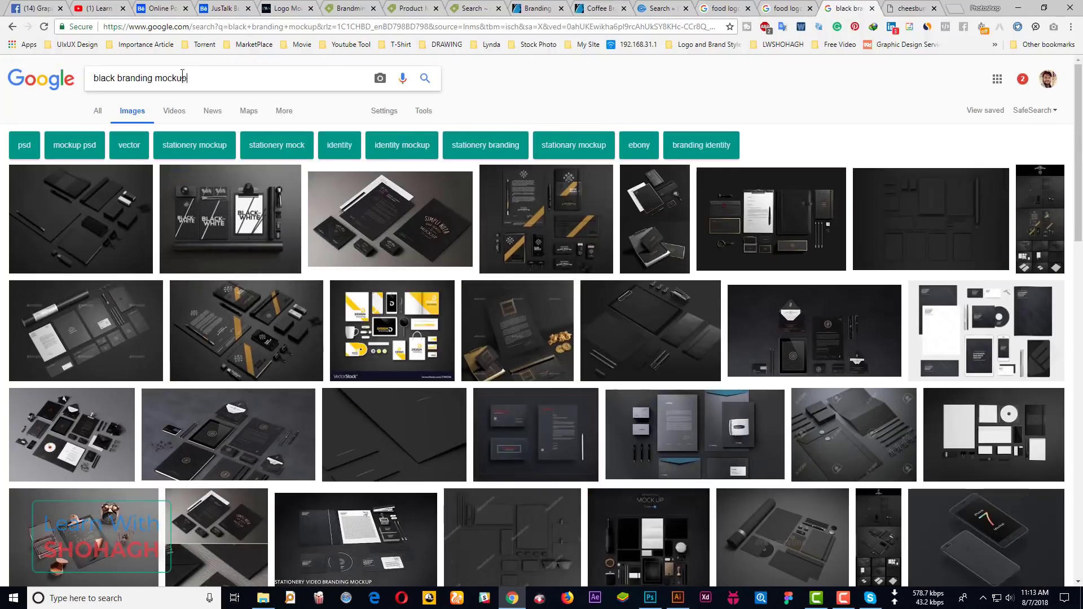
click(659, 8)
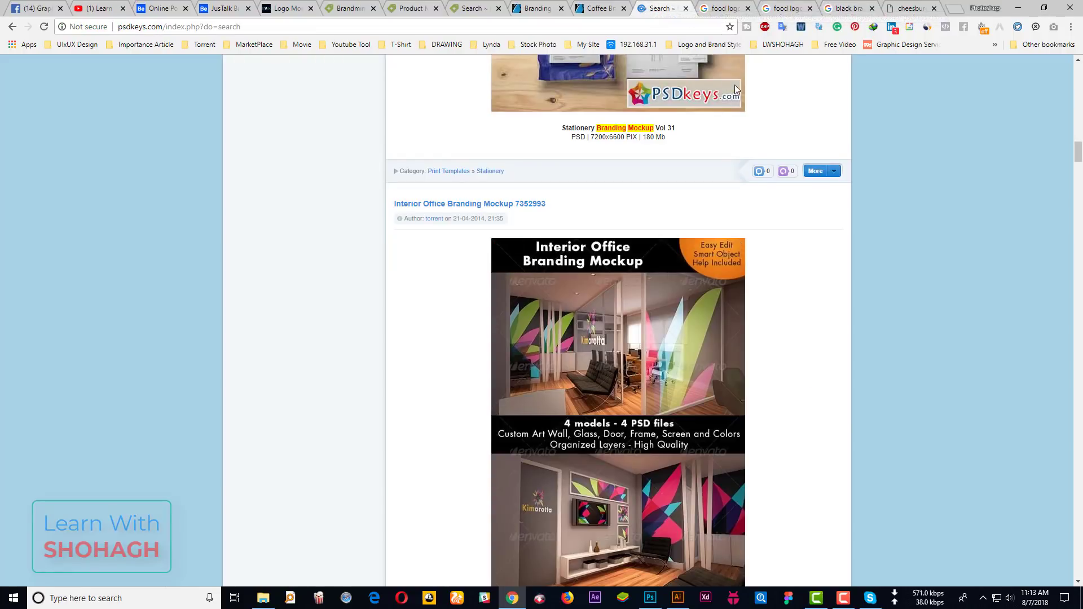
scroll(735, 89, up, 5)
scroll(777, 57, up, 4)
scroll(777, 141, up, 5)
scroll(777, 130, up, 5)
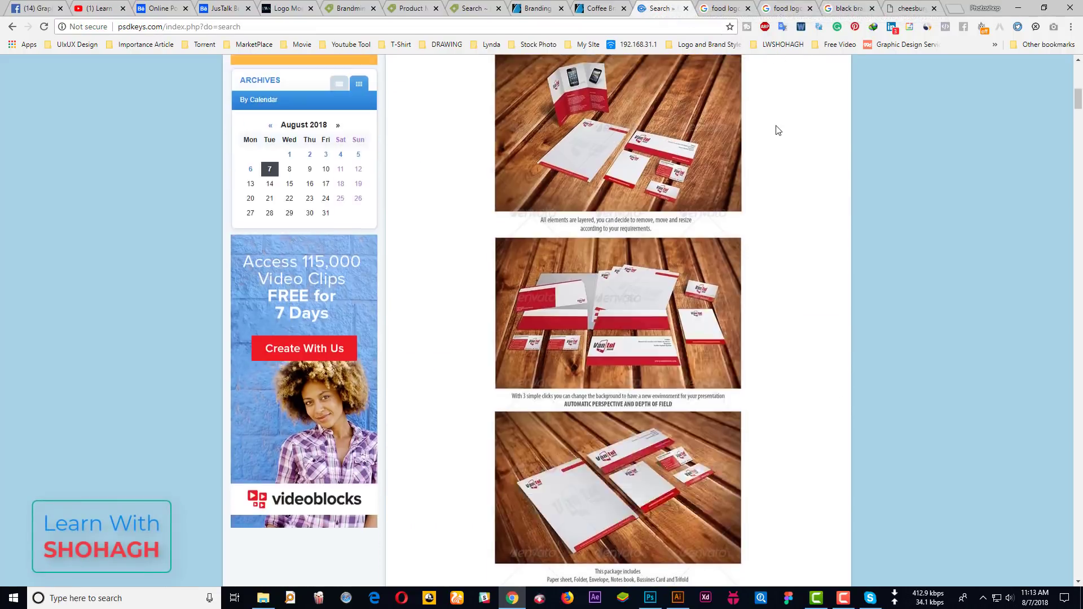
scroll(777, 130, up, 5)
scroll(777, 130, up, 3)
click(798, 118)
text(black branding mockup)
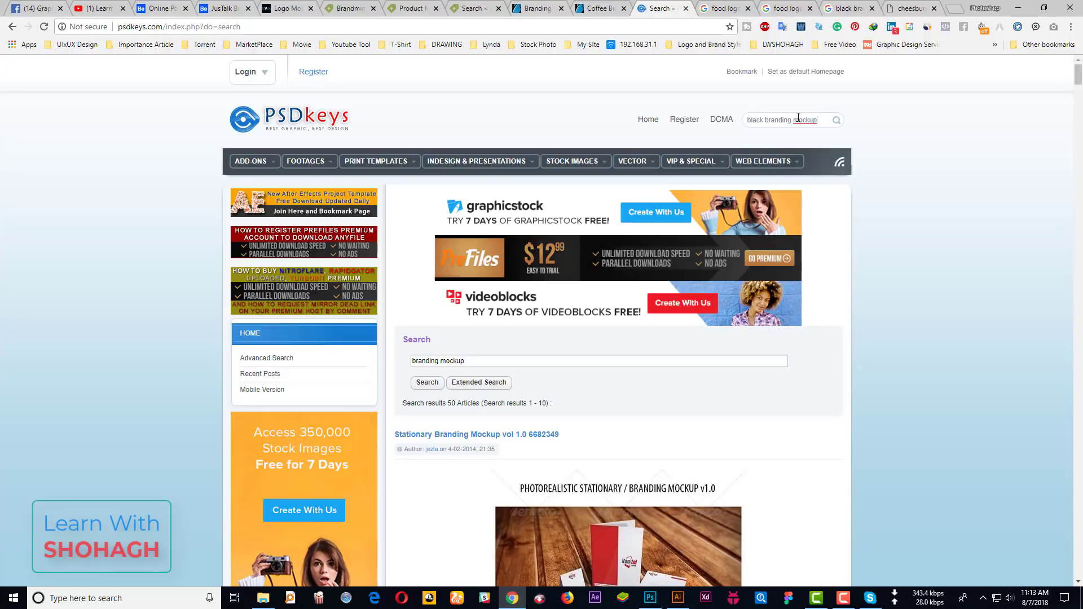
key(Return)
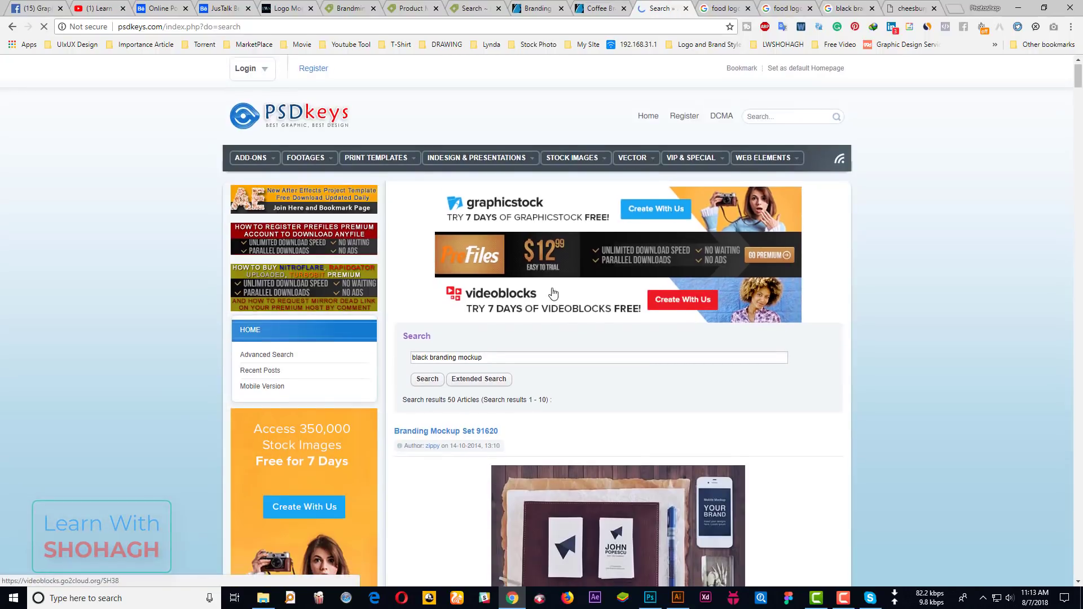
Scroll the PSDkeys results, which show an aircraft mockup, then return to Google Images
scroll(551, 290, down, 5)
scroll(544, 285, down, 8)
scroll(543, 285, down, 4)
scroll(556, 276, down, 5)
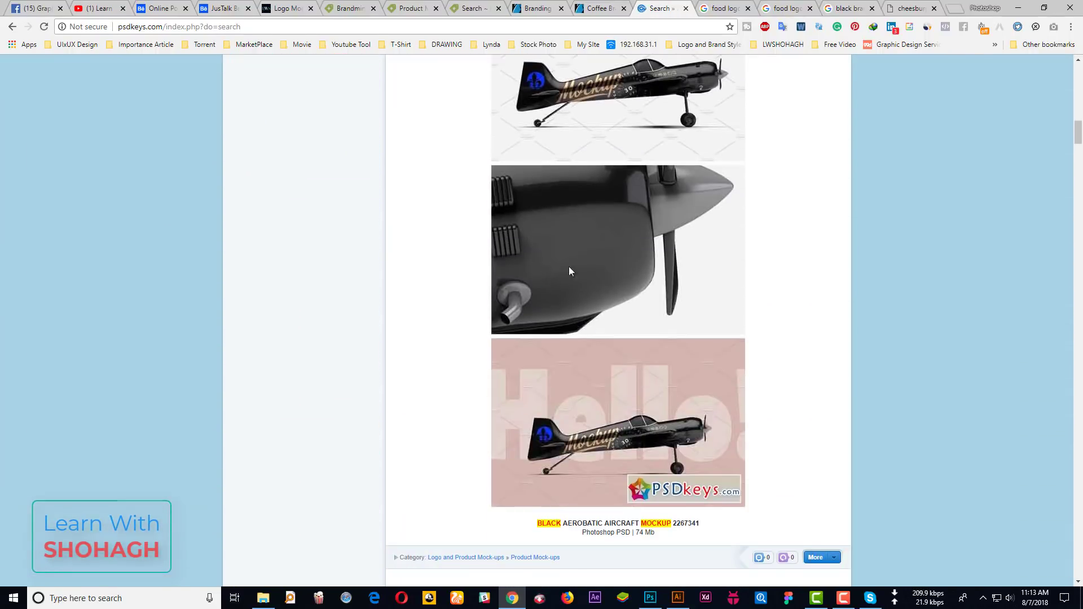
click(917, 6)
click(849, 8)
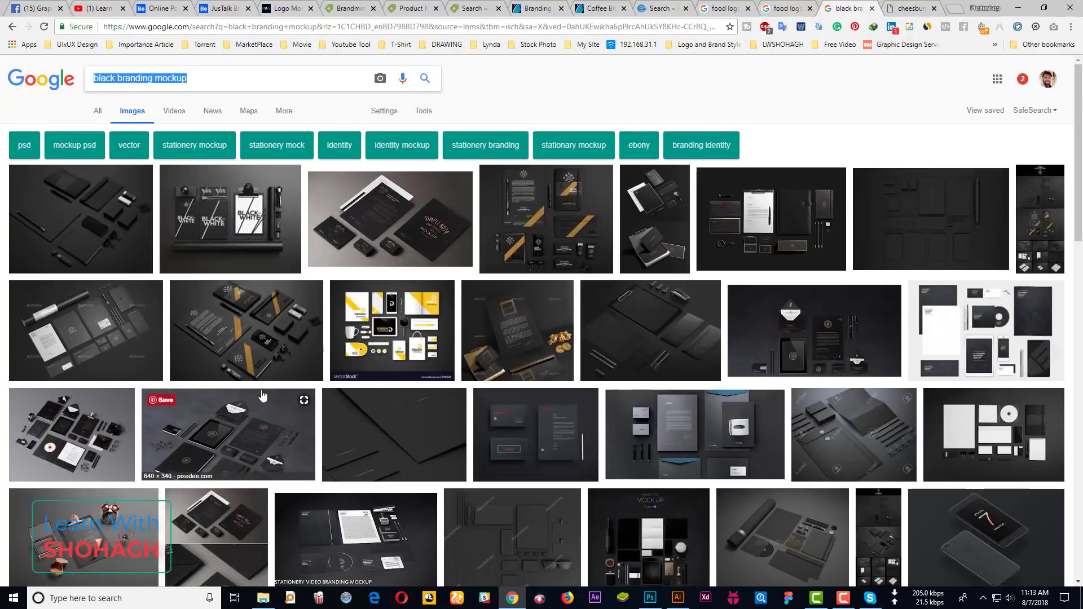
Preview several black stationery mockup thumbnails in Google Images
scroll(588, 389, down, 3)
click(794, 284)
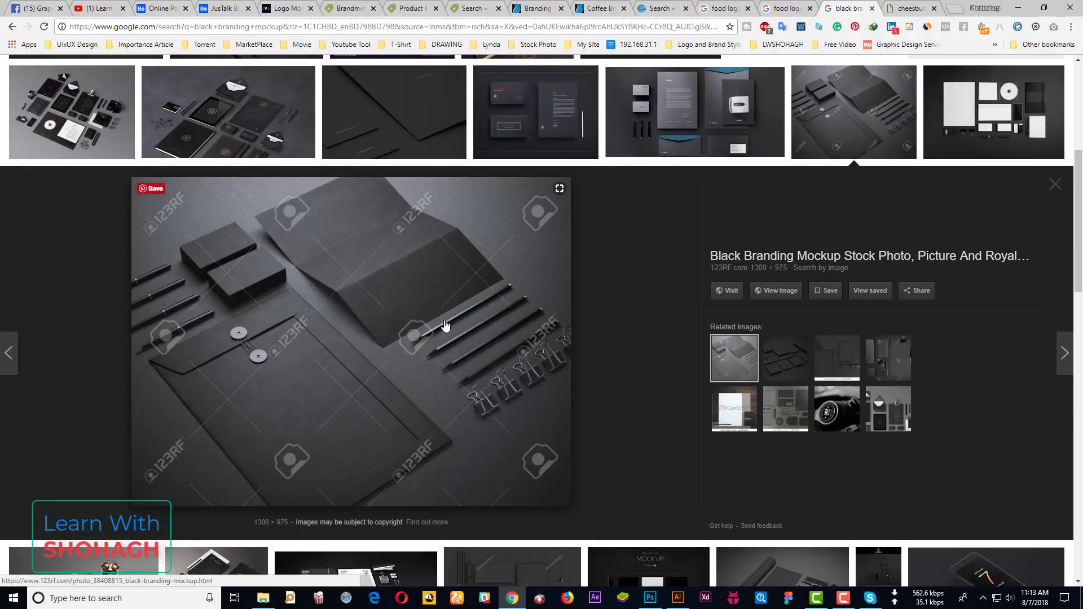
scroll(395, 331, up, 5)
click(110, 228)
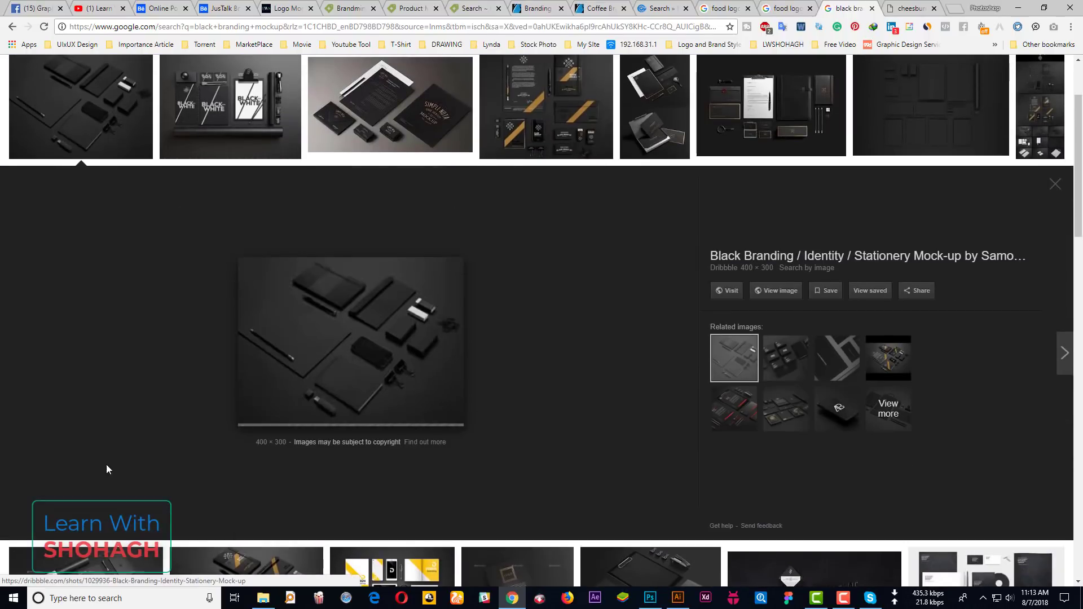
scroll(173, 398, down, 3)
click(105, 366)
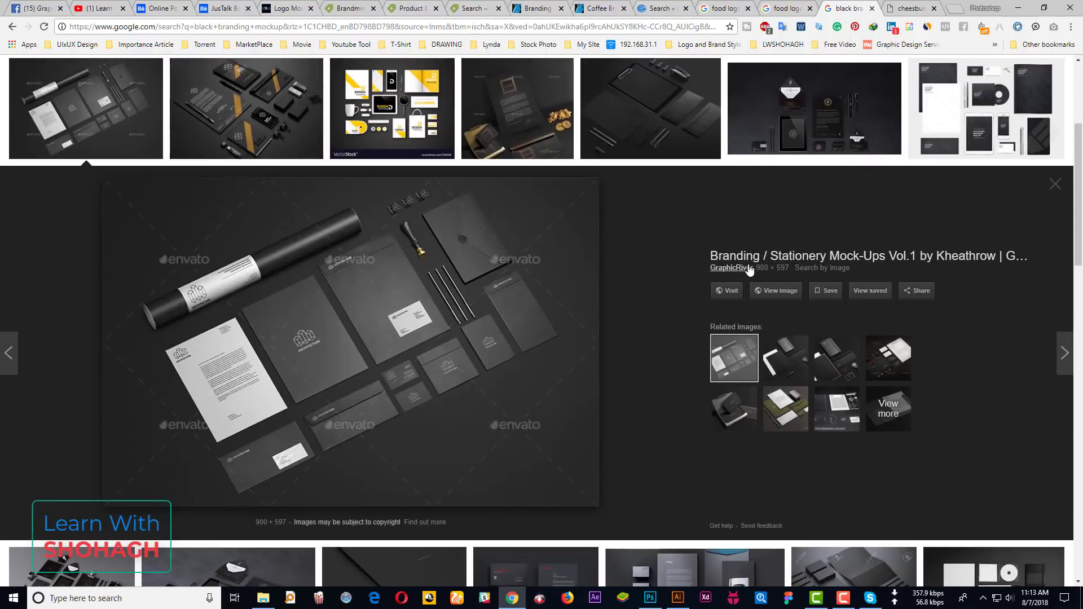
Open the GraphicRiver 'Branding / Stationery Mock-Ups Vol.1' page and select its title
click(714, 256)
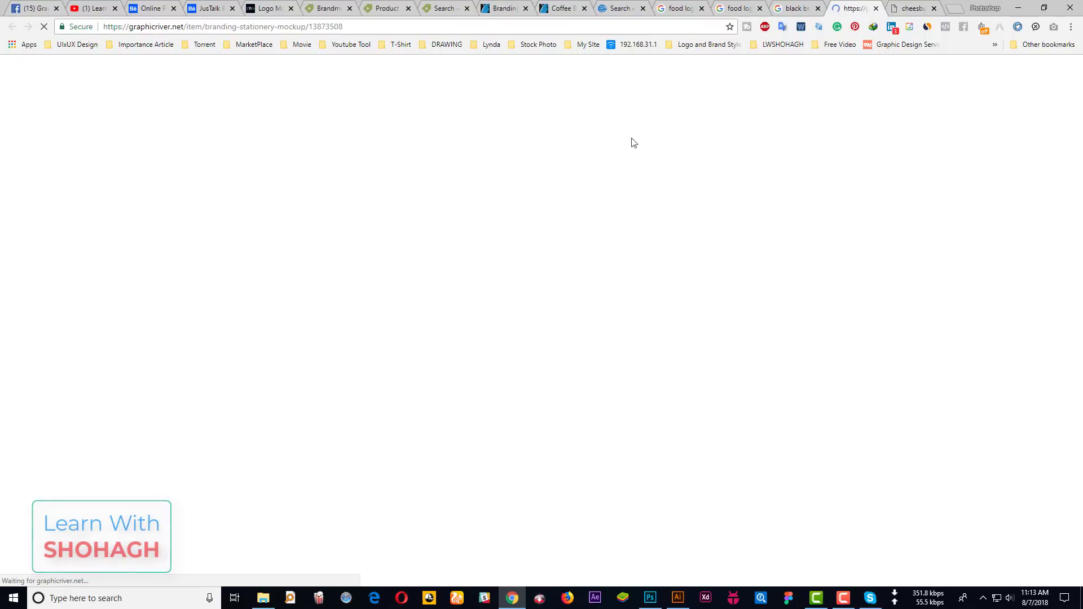
scroll(276, 296, down, 4)
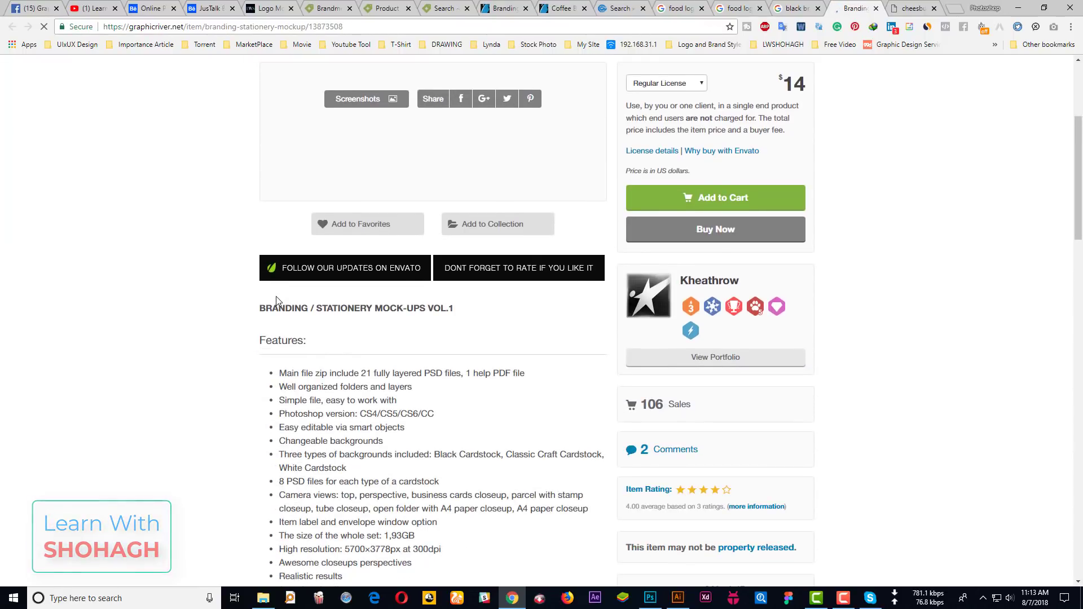
scroll(276, 297, up, 4)
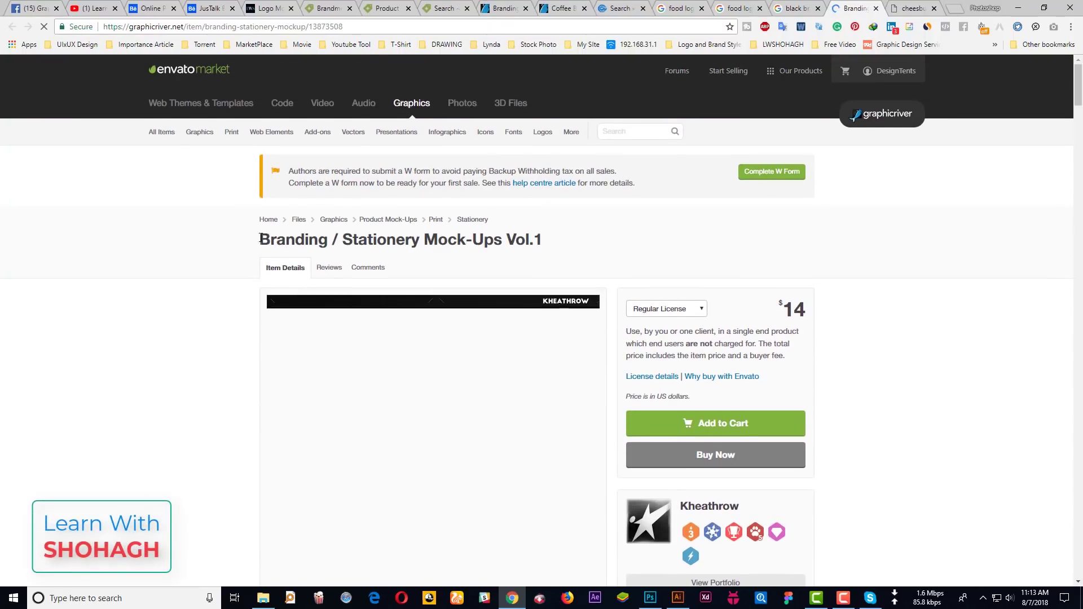
drag(261, 239, 572, 248)
key(ctrl+c)
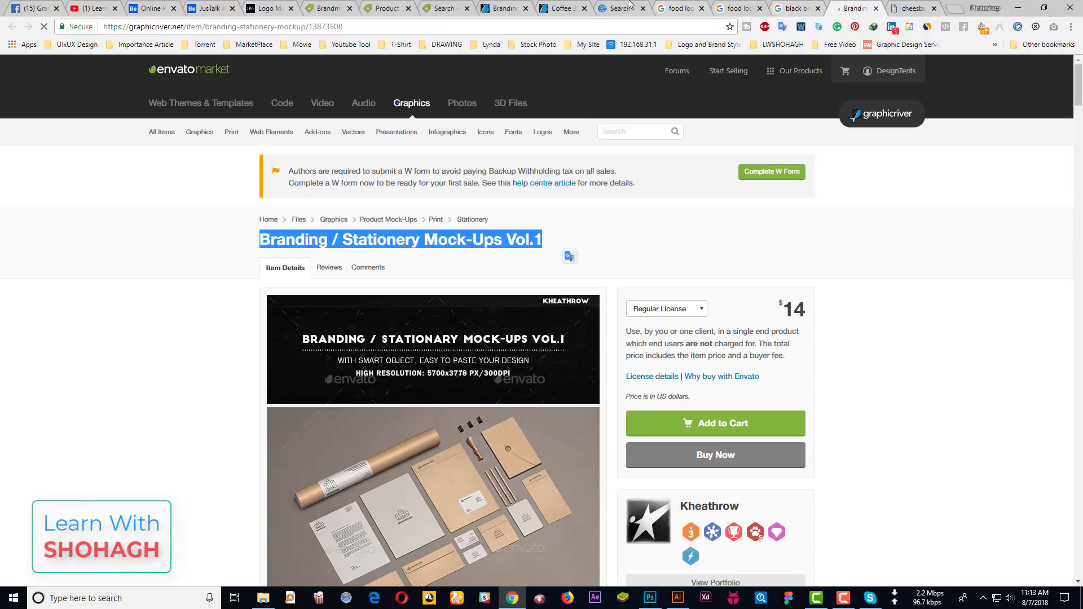
click(561, 8)
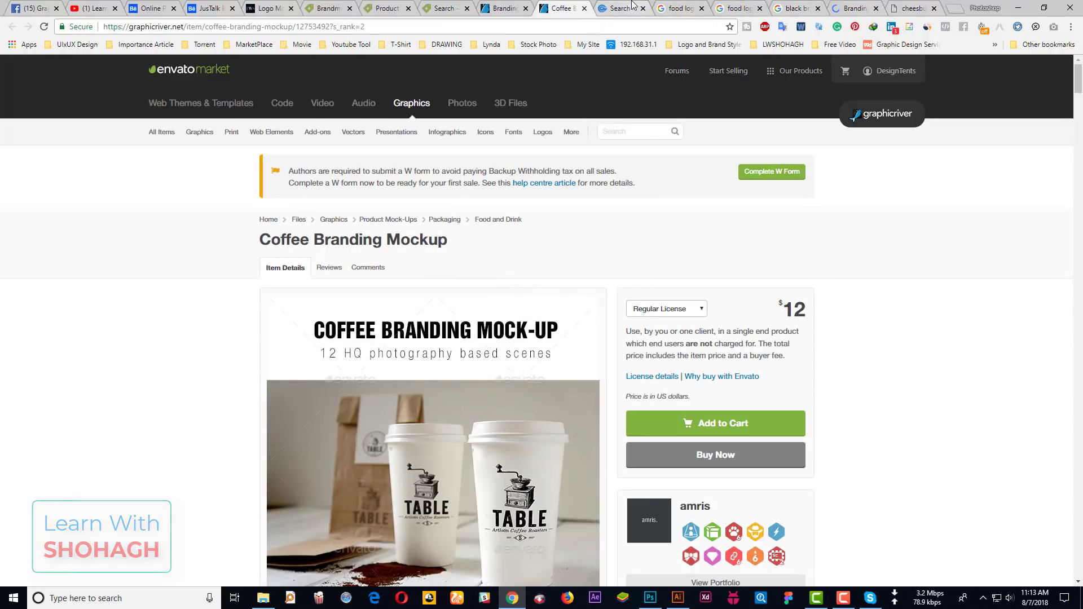
key(ctrl+Tab)
scroll(468, 295, up, 10)
Search PSDkeys for 'Branding / Stationery Mock-Ups Vol.1' and scroll through the results
scroll(467, 295, up, 8)
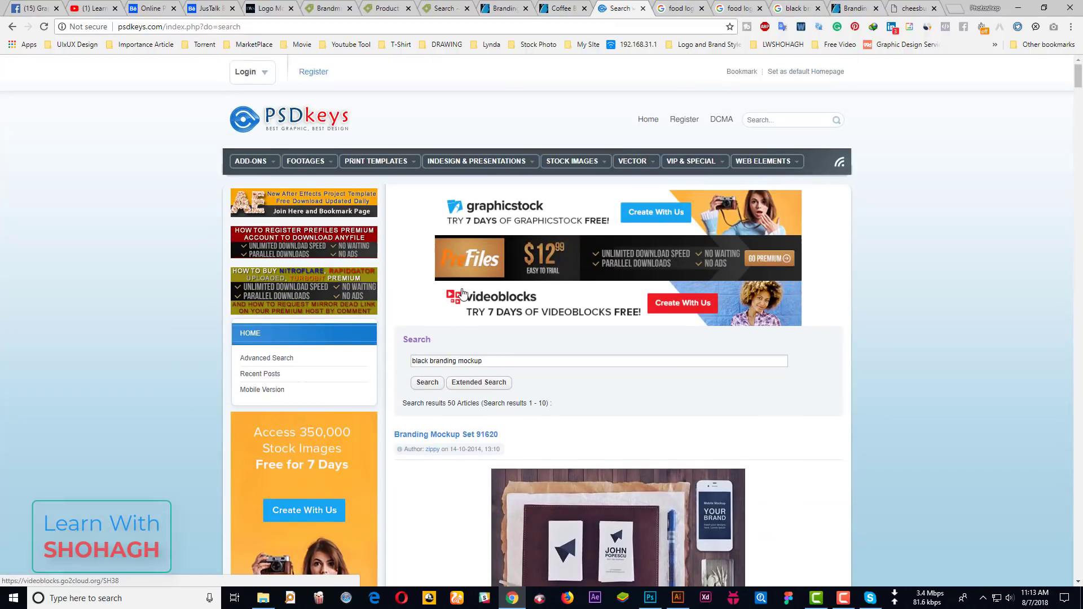
triple_click(600, 360)
key(ctrl+v)
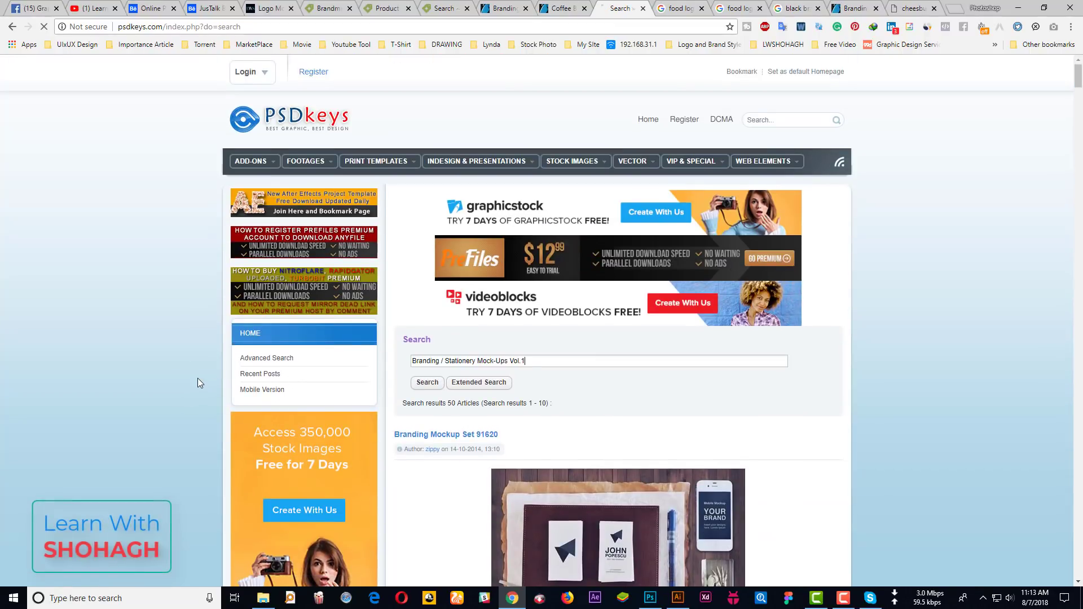
key(Return)
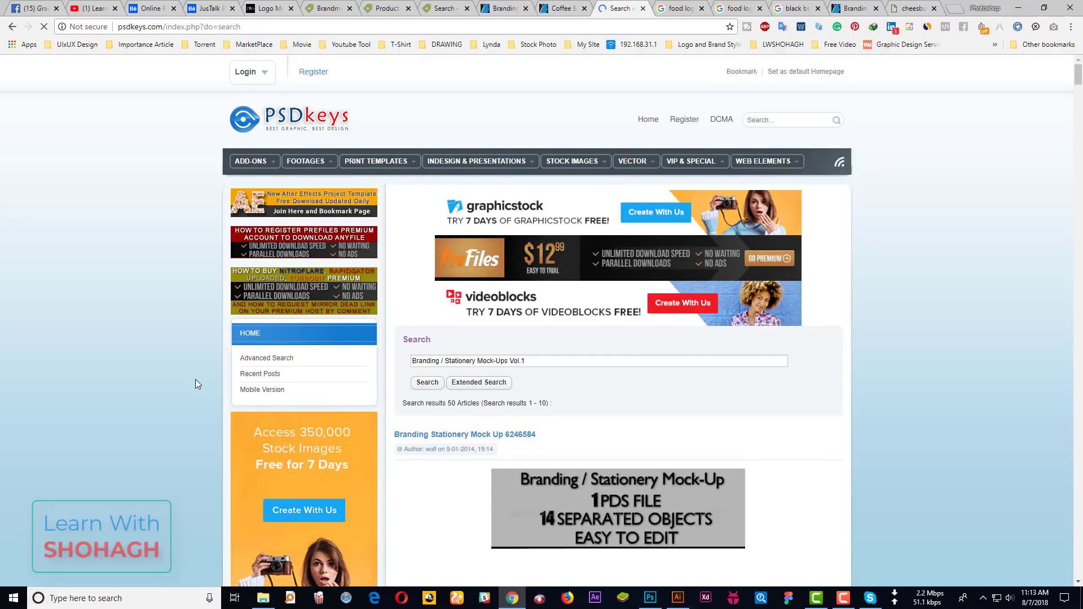
scroll(287, 405, down, 6)
scroll(286, 409, down, 5)
scroll(286, 408, down, 5)
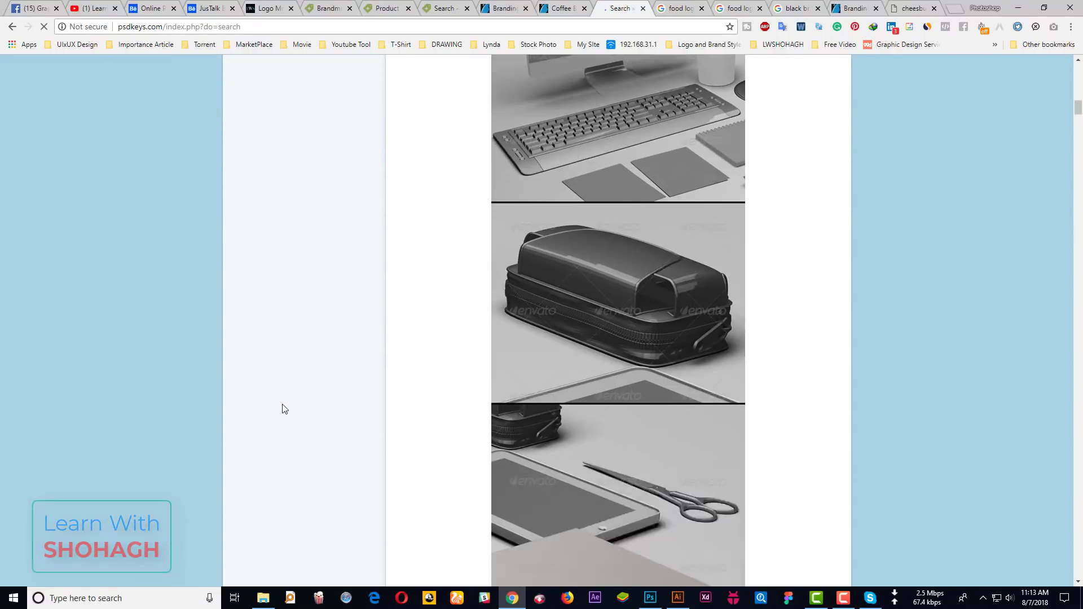
scroll(286, 409, down, 5)
scroll(283, 410, down, 5)
scroll(283, 409, down, 5)
scroll(283, 409, down, 5)
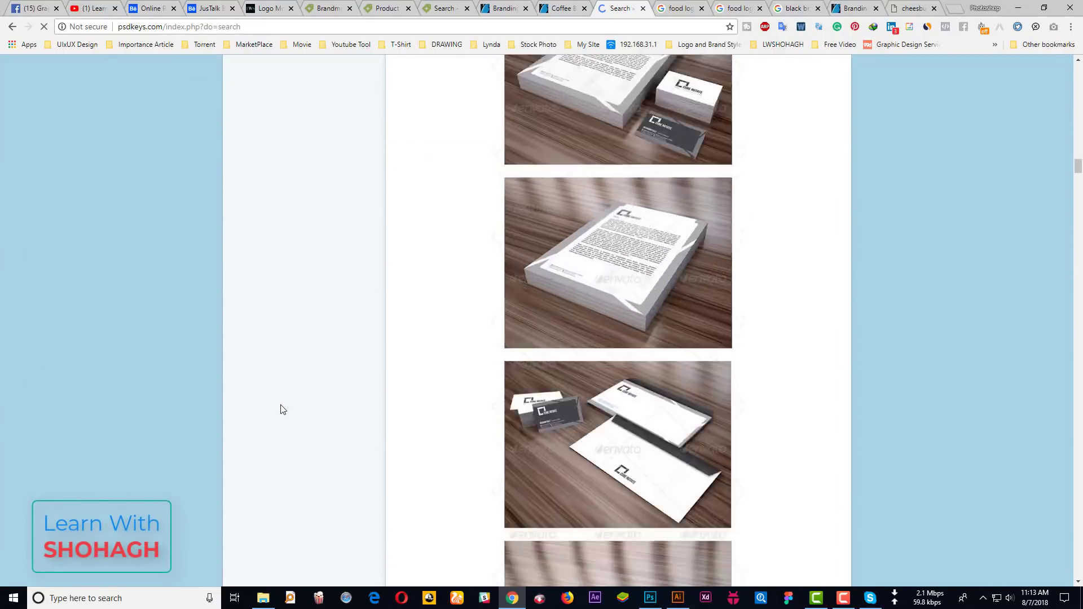
scroll(283, 410, down, 5)
scroll(283, 409, down, 5)
scroll(284, 405, down, 5)
scroll(295, 399, down, 5)
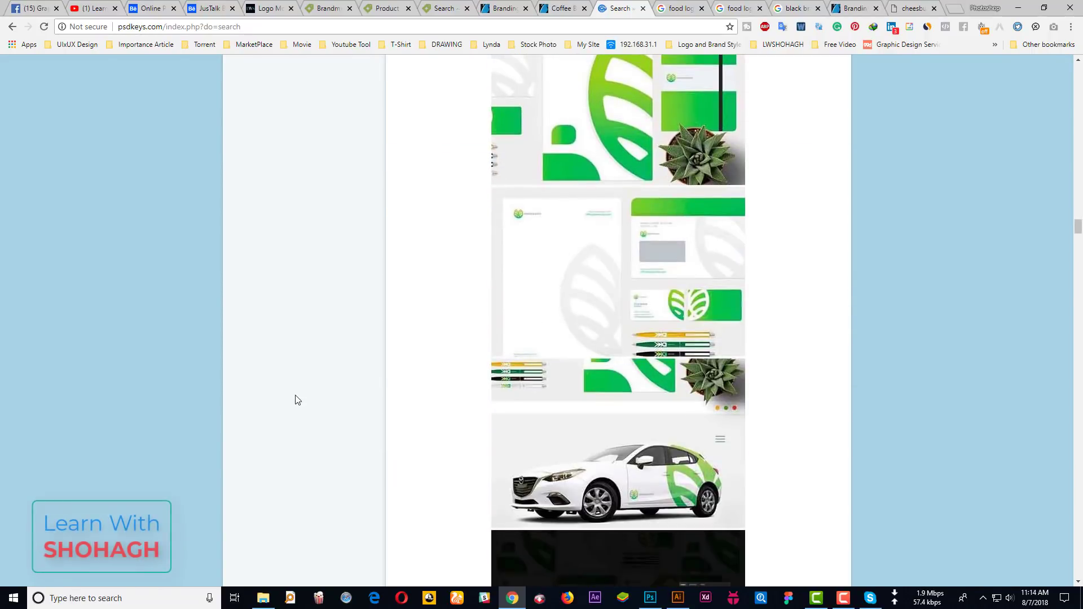
scroll(295, 400, down, 5)
scroll(406, 389, down, 3)
scroll(407, 389, down, 5)
scroll(572, 304, down, 5)
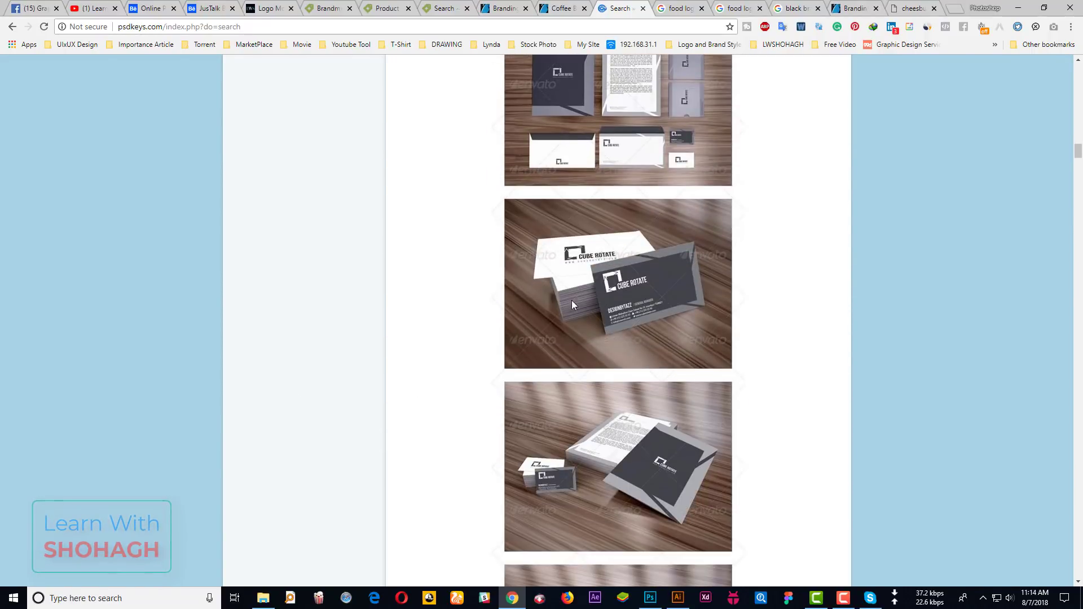
scroll(699, 362, down, 5)
scroll(651, 391, down, 5)
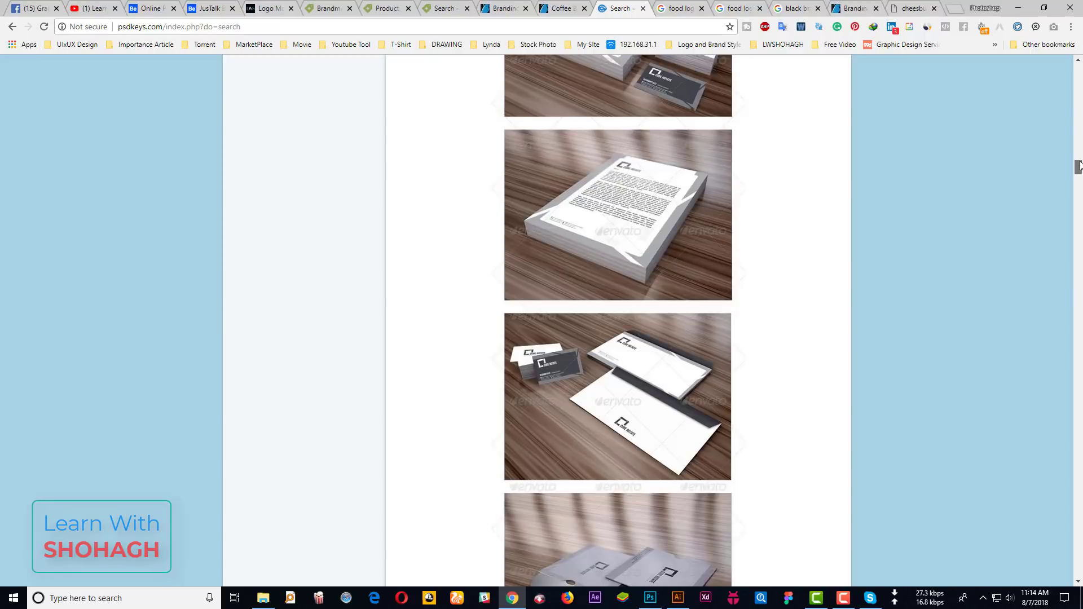
drag(1079, 166, 1078, 61)
scroll(451, 278, down, 3)
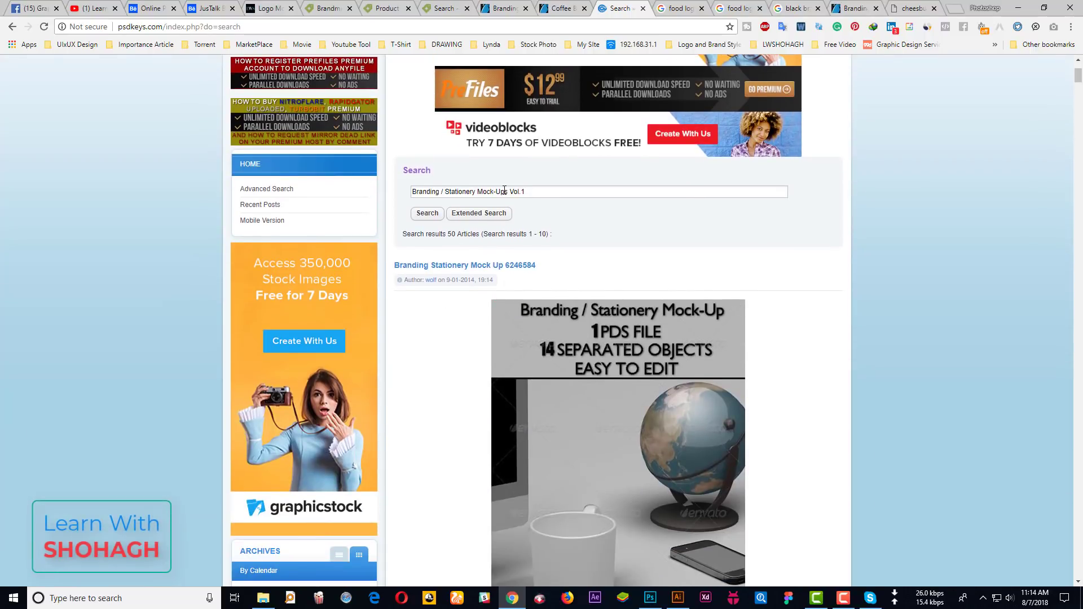
Cycle through the open browser tabs to reach GraphicRiver's Coffee Branding Mockup page
click(384, 6)
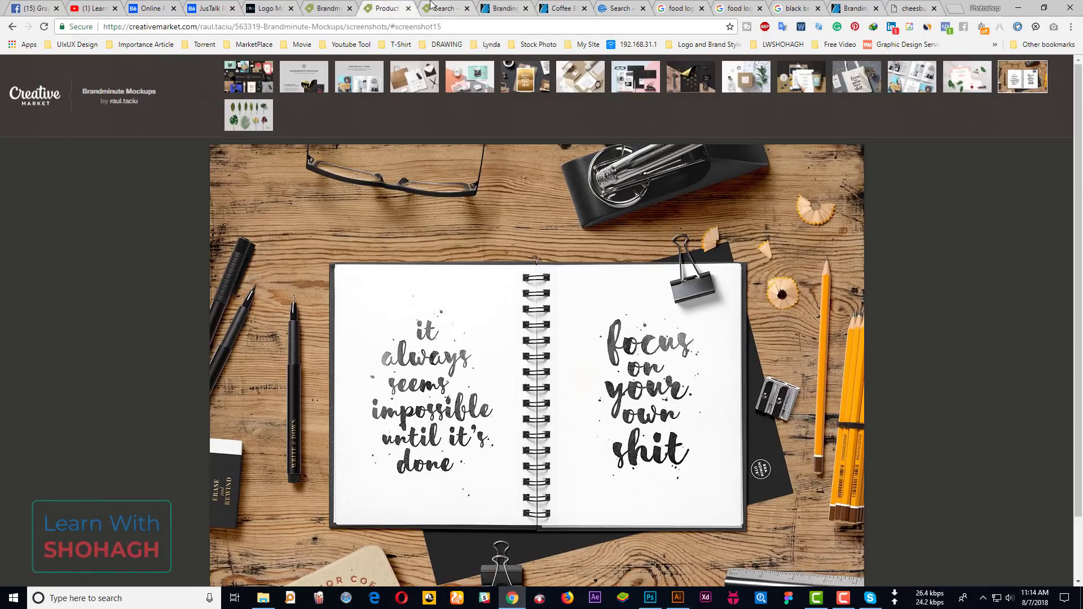
click(435, 7)
click(333, 8)
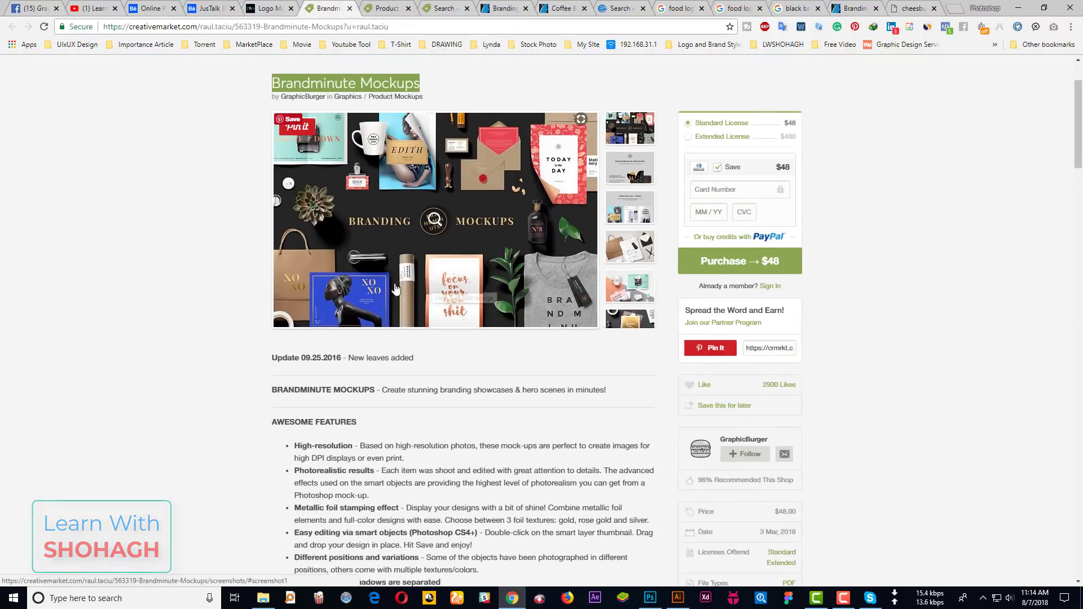
scroll(428, 169, up, 2)
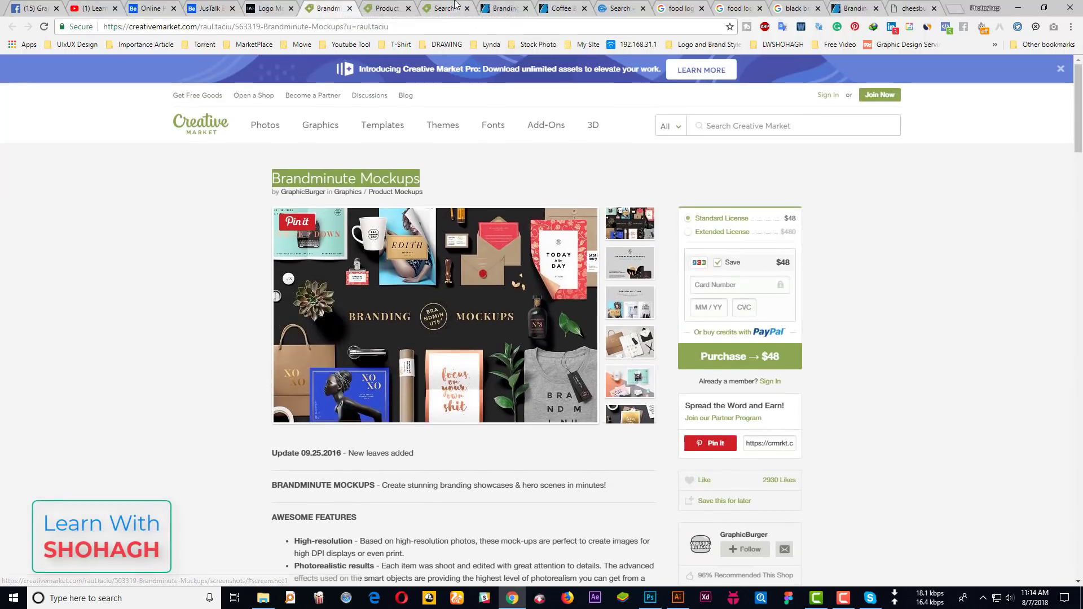
click(456, 7)
click(384, 7)
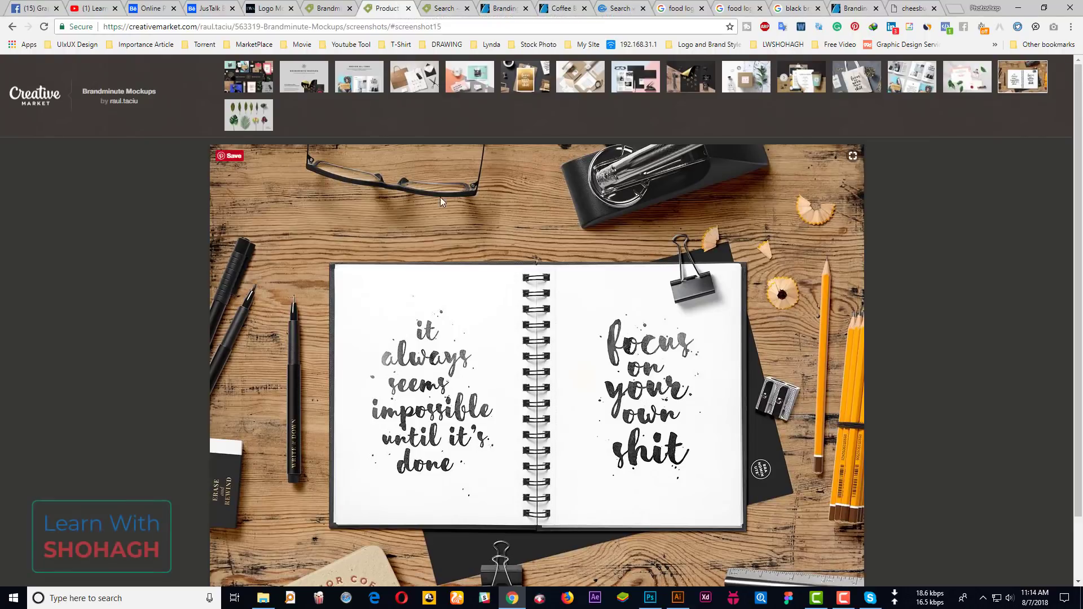
click(564, 8)
click(502, 8)
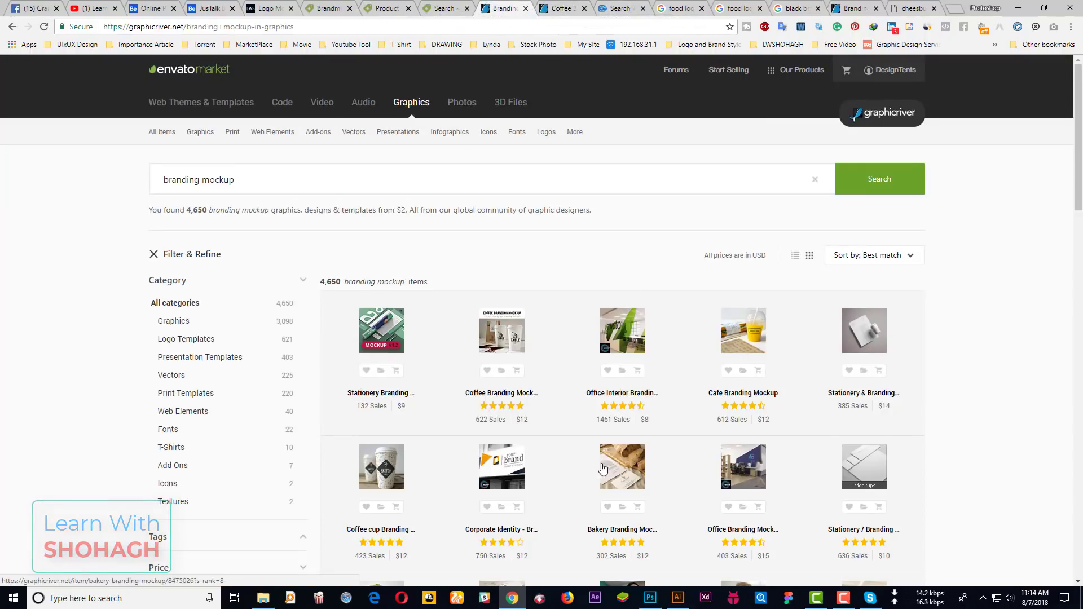
click(562, 8)
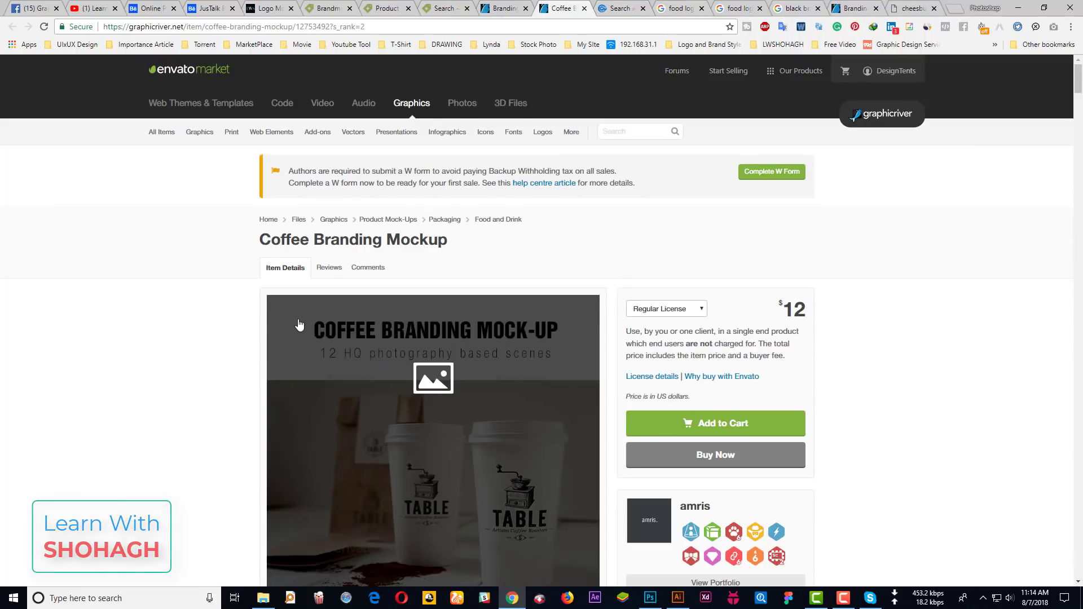
Copy the 'Coffee Branding Mockup' title from GraphicRiver and search PSDkeys for it
drag(258, 239, 512, 243)
key(ctrl+c)
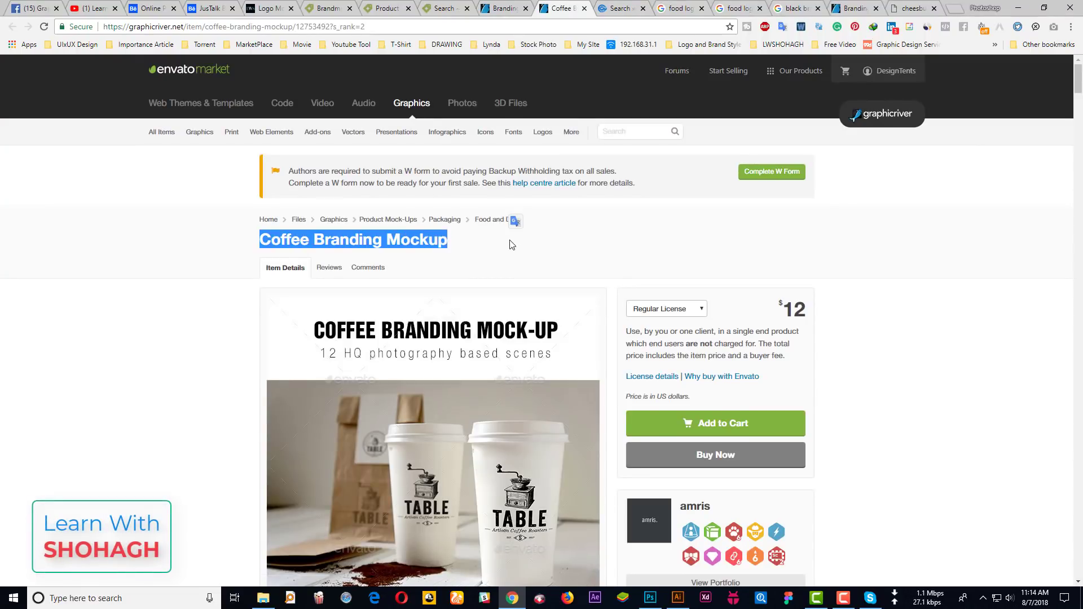
click(611, 5)
triple_click(544, 191)
key(ctrl+v)
key(Return)
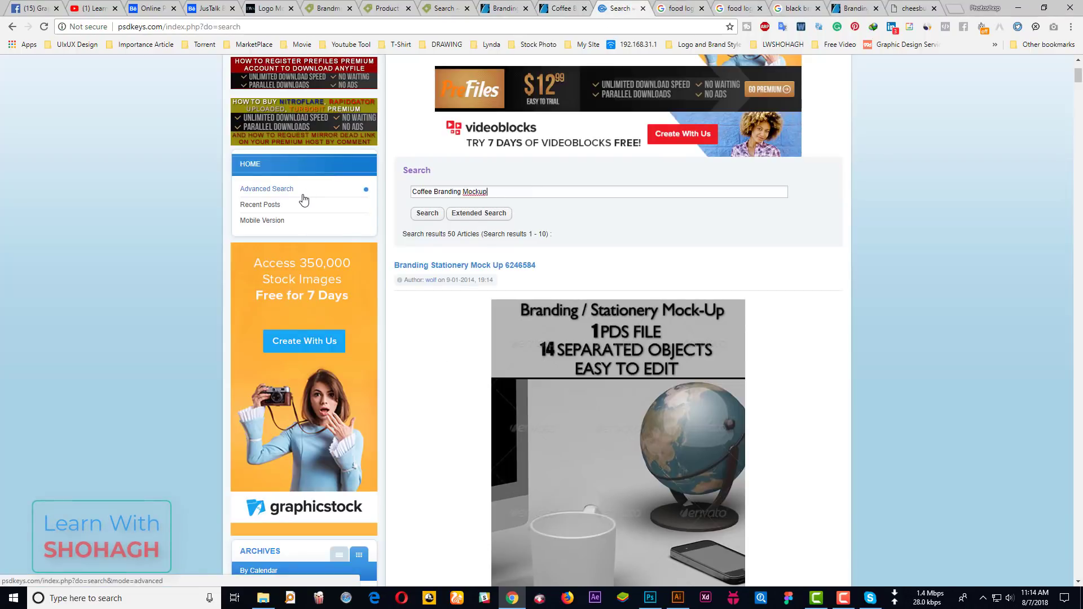
Compare with the GraphicRiver page, then scroll through the 50 PSDkeys coffee mockup results
scroll(638, 271, down, 5)
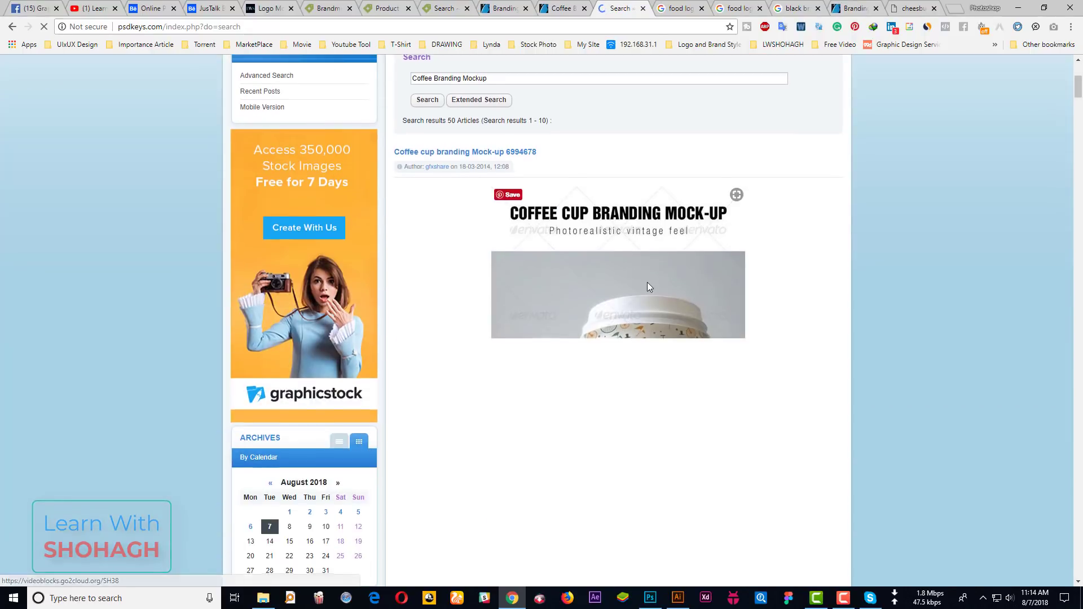
scroll(649, 253, down, 3)
click(545, 5)
scroll(461, 358, down, 3)
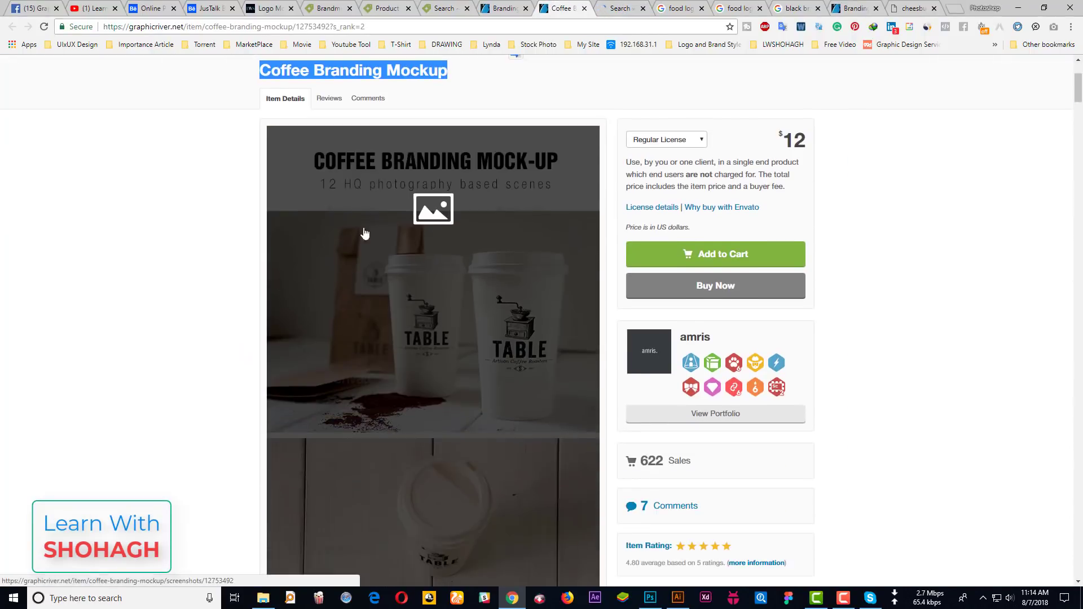
click(631, 4)
scroll(724, 334, down, 3)
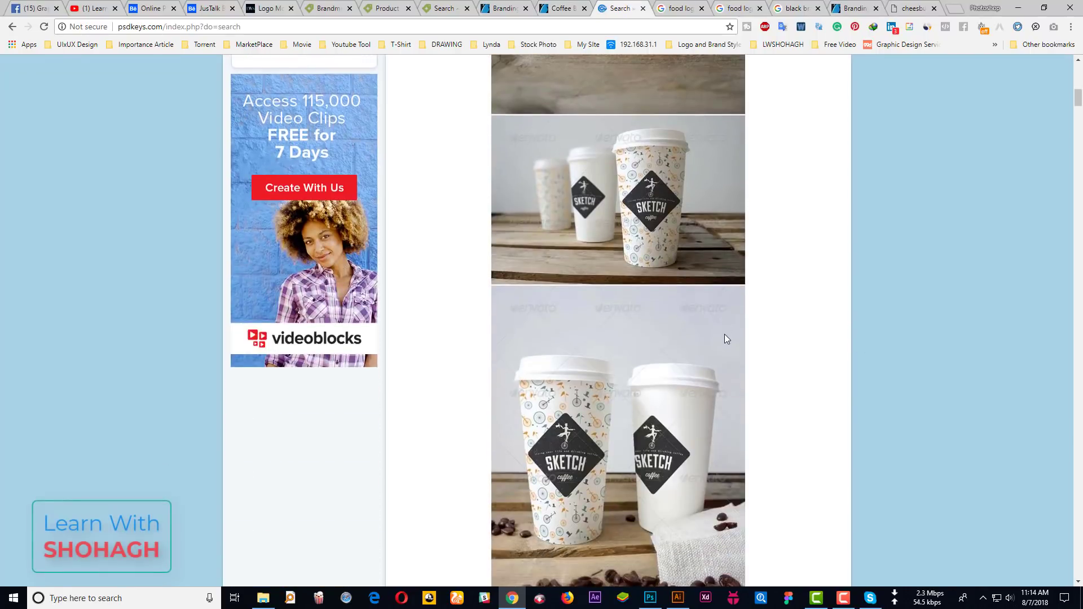
scroll(724, 334, down, 3)
scroll(724, 334, down, 2)
scroll(723, 335, down, 3)
scroll(723, 334, down, 5)
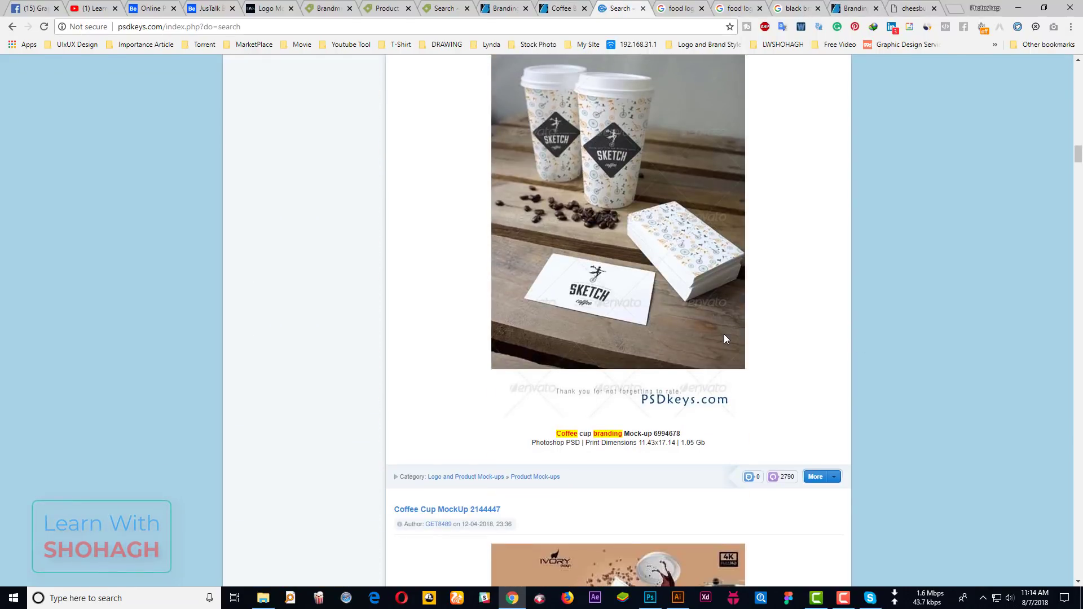
scroll(740, 231, down, 5)
scroll(738, 232, down, 5)
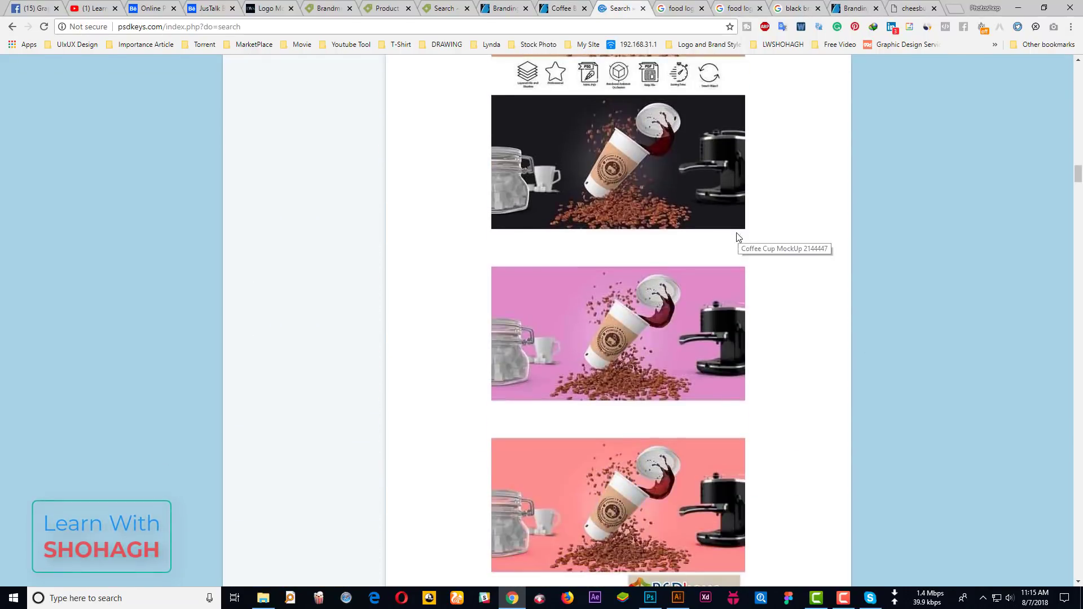
scroll(736, 233, down, 5)
scroll(735, 236, down, 5)
scroll(736, 236, down, 3)
scroll(733, 235, down, 4)
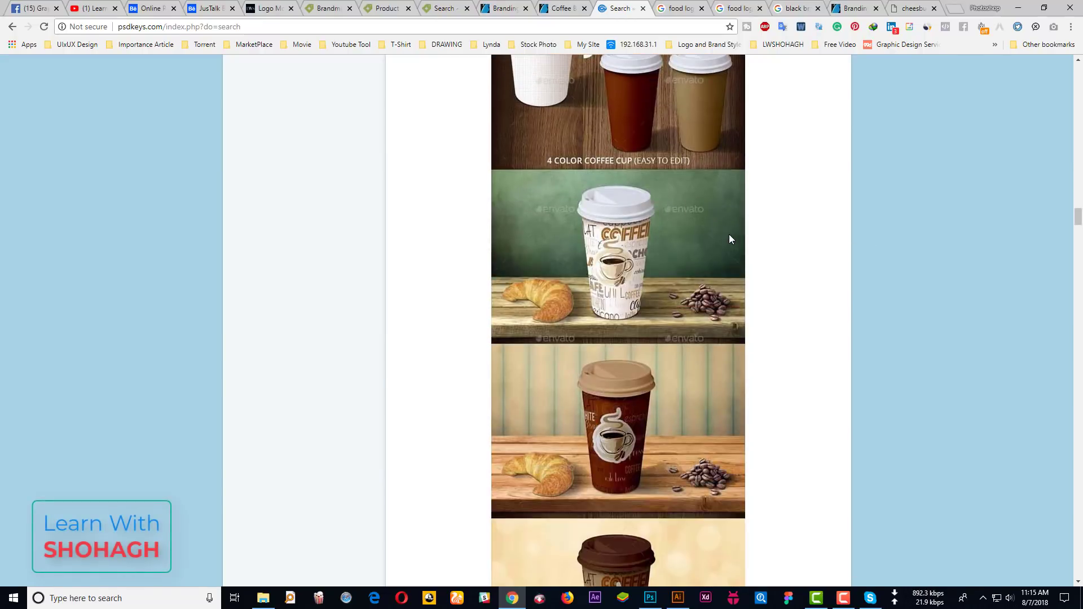
scroll(729, 235, down, 4)
scroll(719, 240, down, 4)
scroll(711, 243, down, 5)
scroll(709, 243, down, 5)
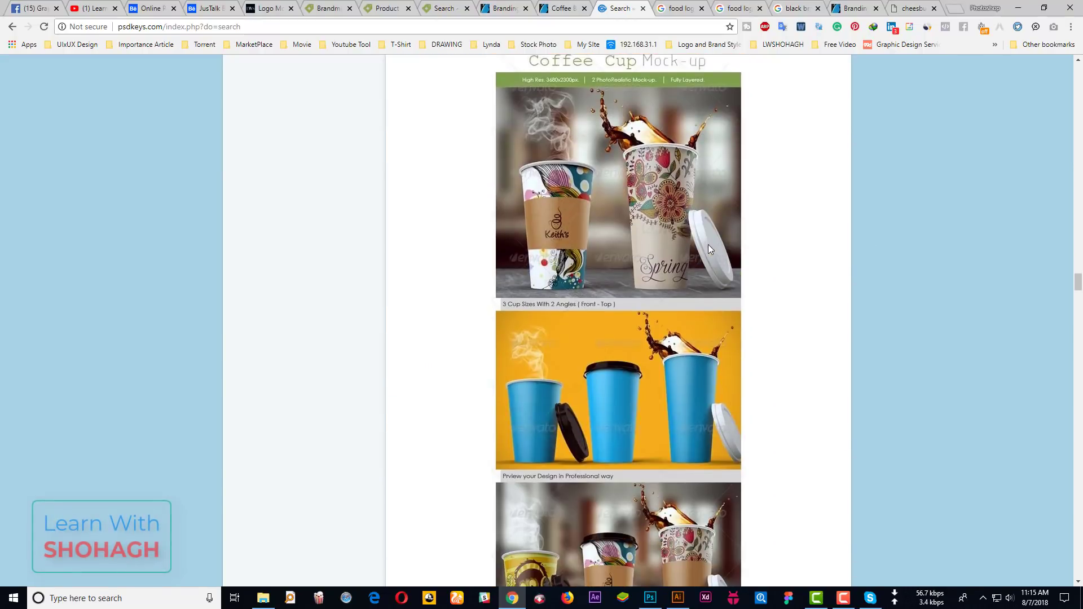
scroll(712, 265, down, 5)
scroll(684, 284, down, 5)
scroll(683, 284, down, 5)
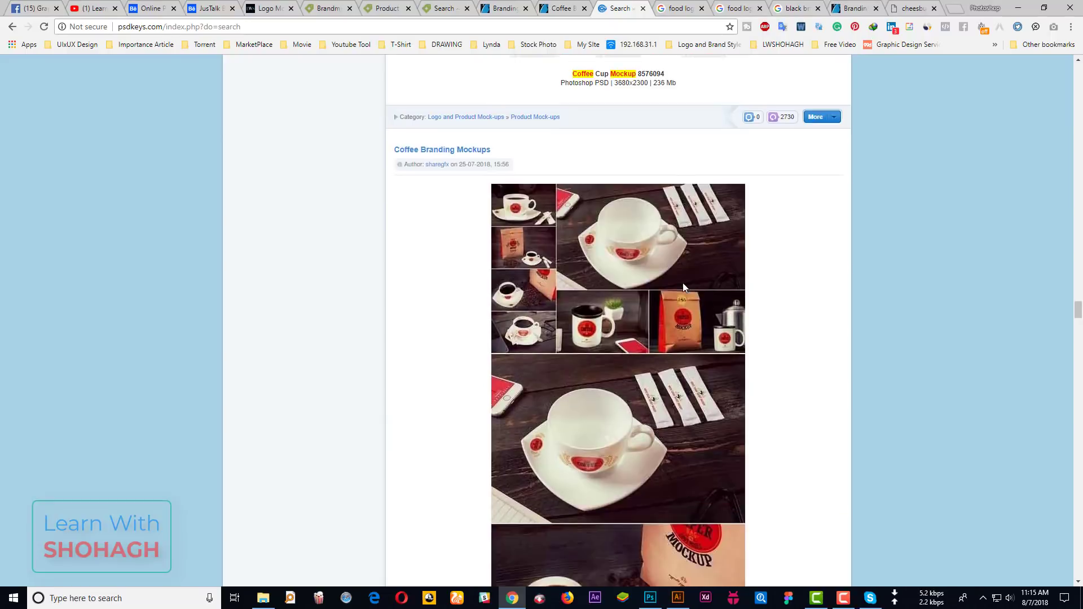
scroll(682, 285, down, 5)
scroll(682, 285, down, 4)
scroll(680, 284, down, 5)
scroll(676, 284, down, 5)
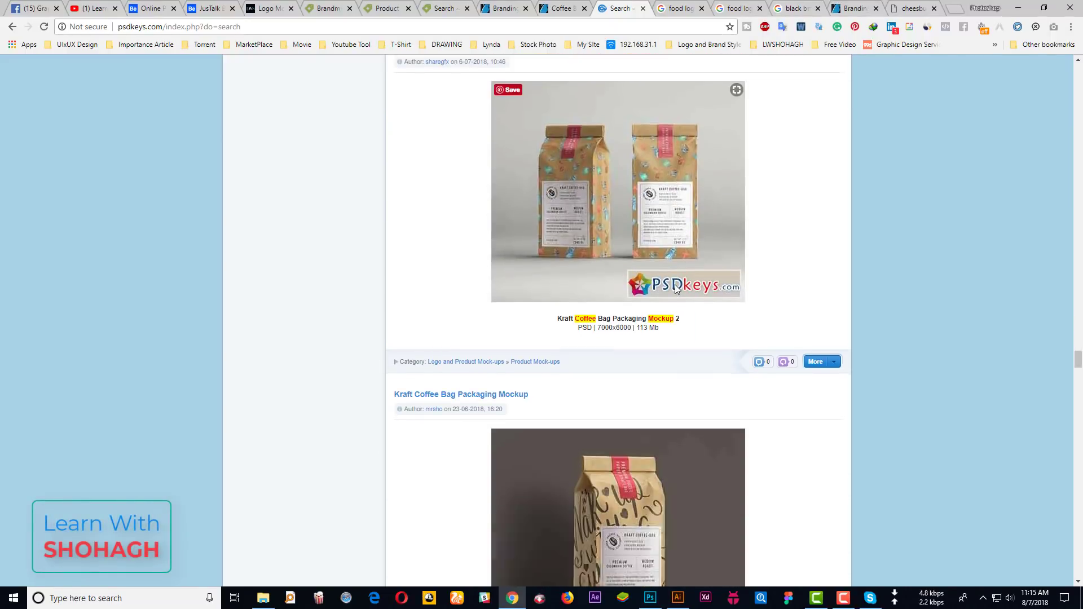
scroll(675, 284, down, 5)
scroll(675, 284, down, 5)
scroll(576, 327, down, 5)
scroll(686, 326, down, 5)
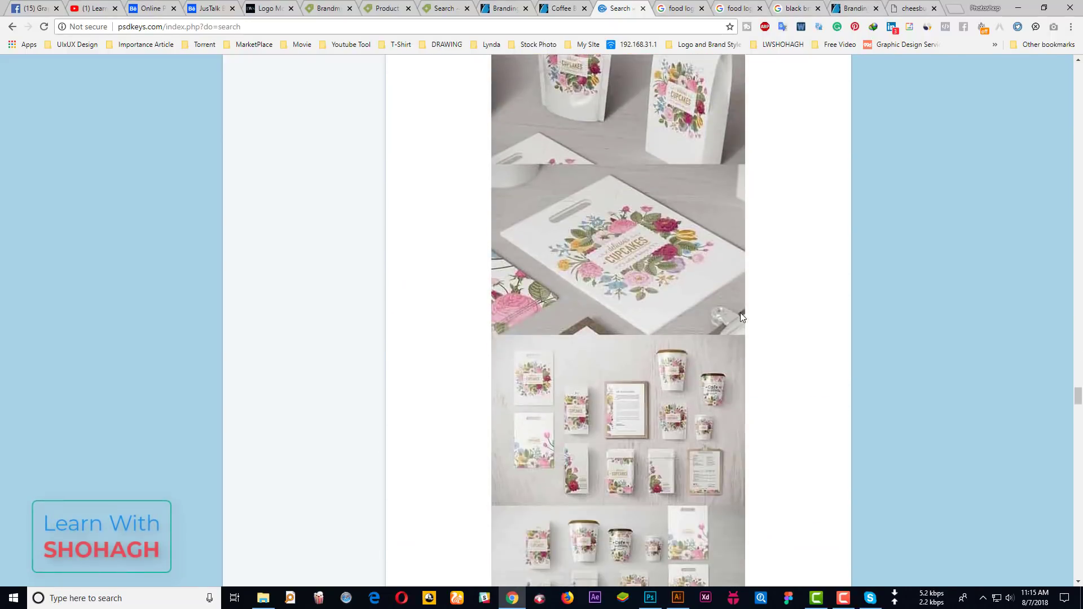
scroll(762, 309, down, 5)
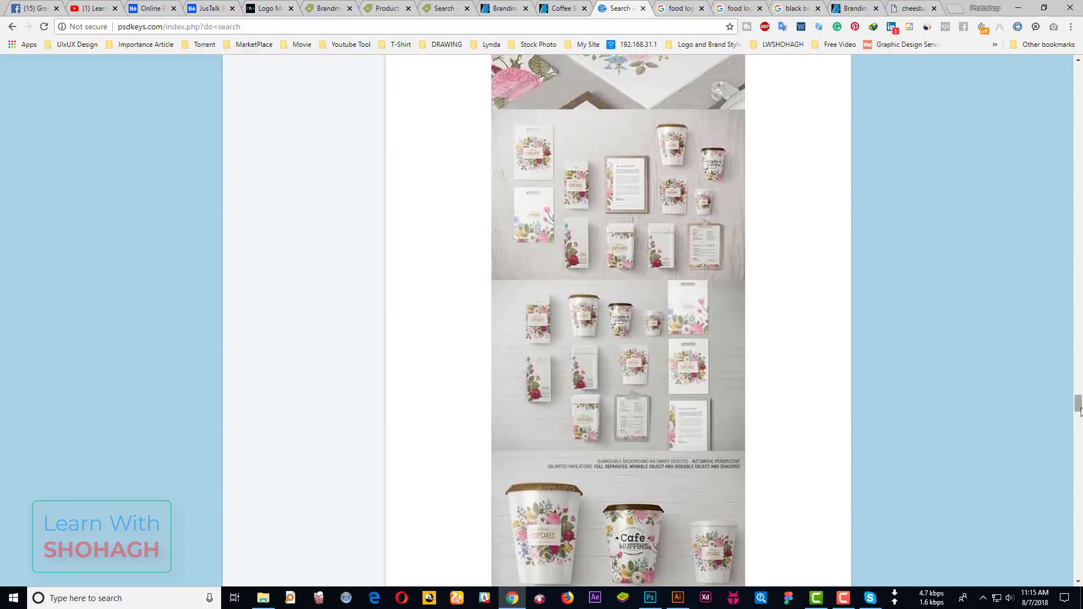
drag(1081, 411, 1079, 76)
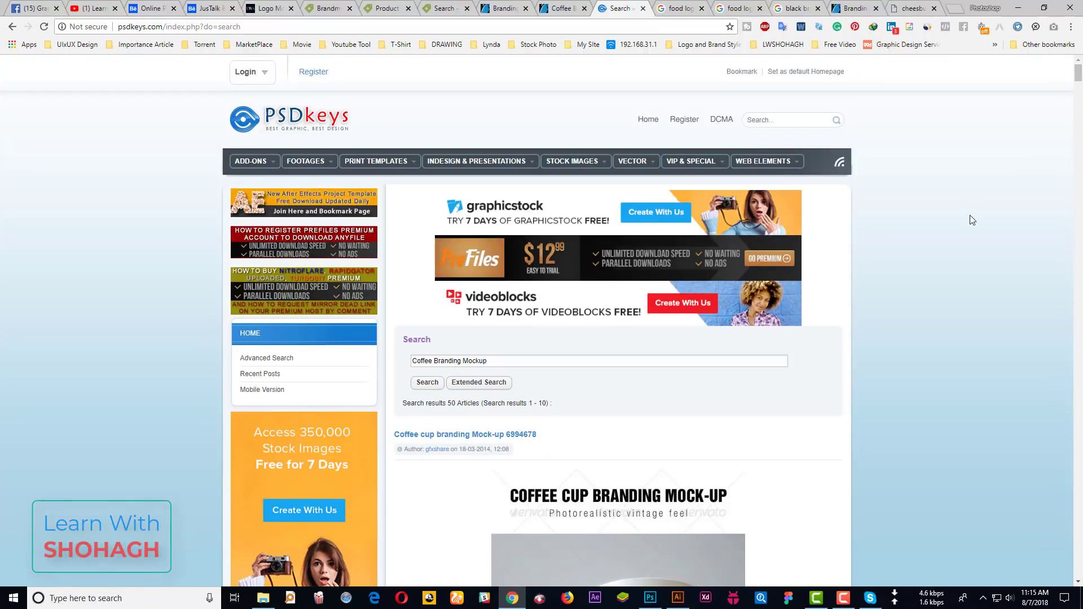